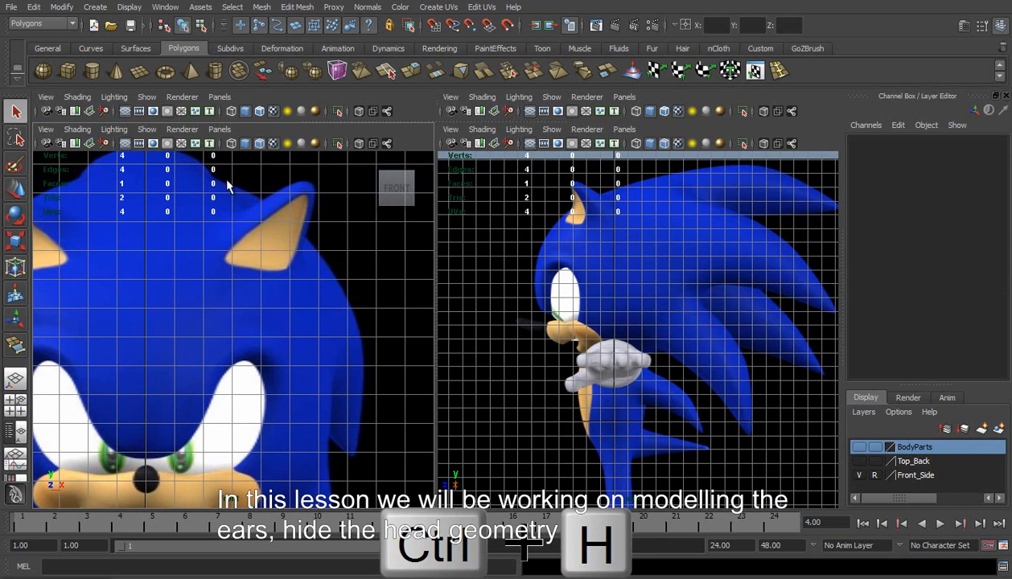
Step: Create a polygon cube and move it in the front view to the ear's base, about X 3.8 and Y 14.2
click(69, 71)
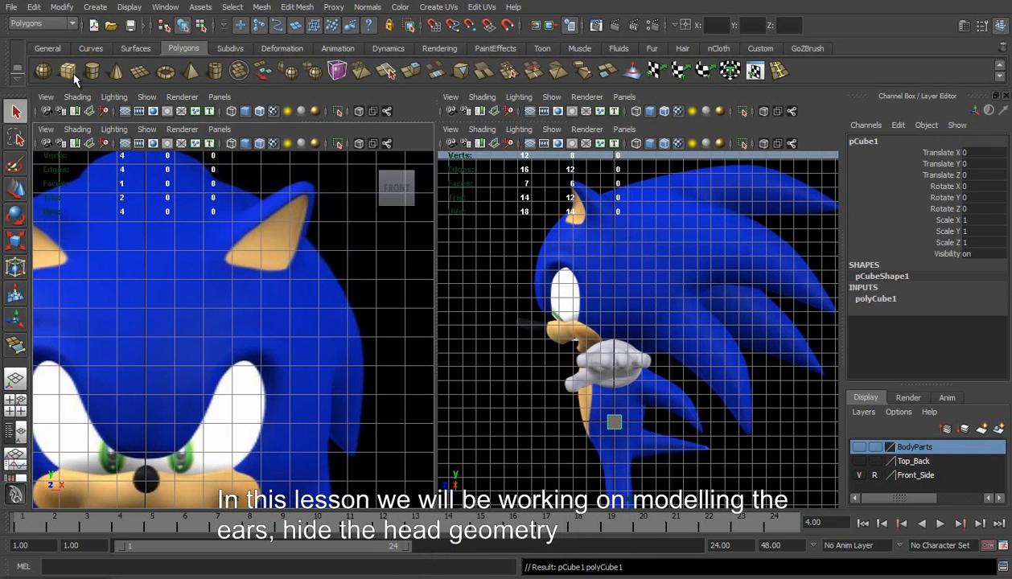
key(w)
scroll(247, 363, down, 3)
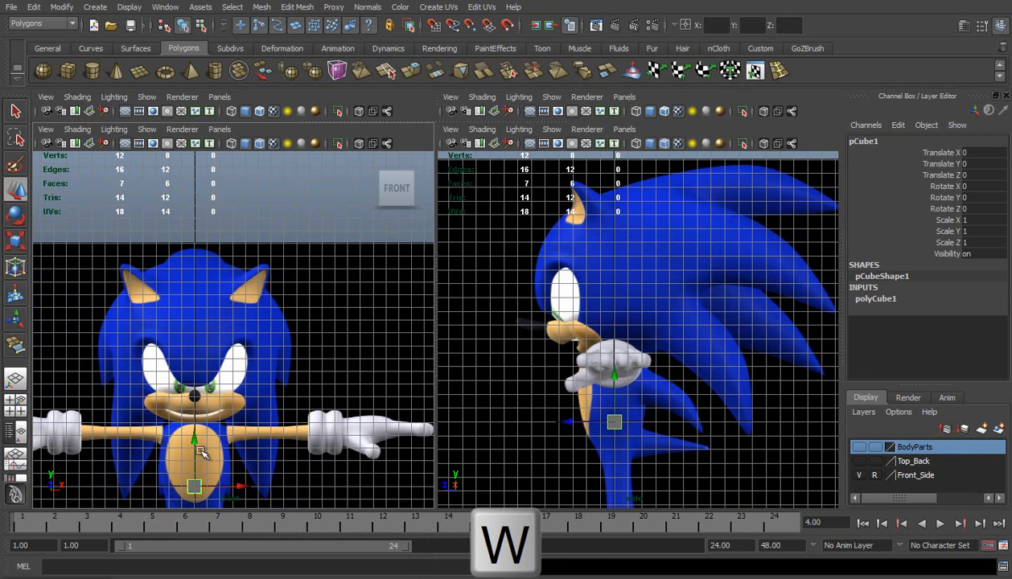
drag(197, 443, 201, 285)
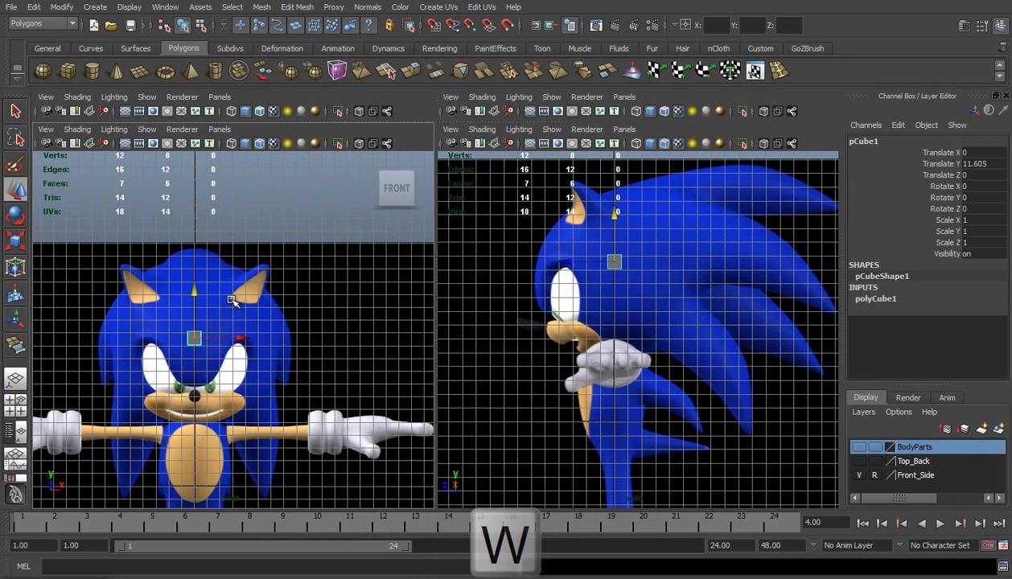
scroll(308, 332, up, 3)
scroll(306, 332, up, 2)
drag(159, 346, 258, 279)
alt+middle_drag(301, 289, 267, 361)
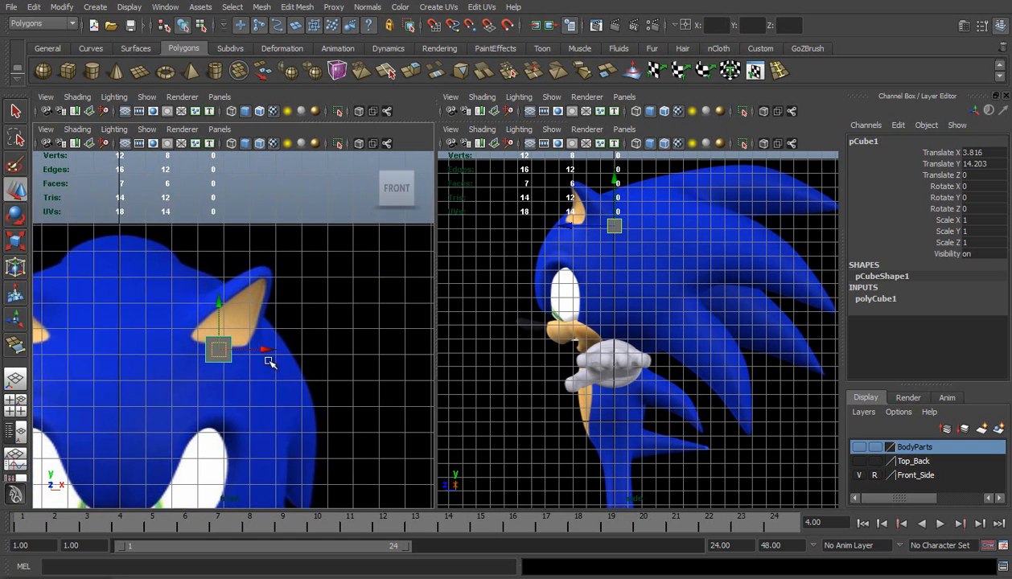
Step: Move the cube forward in the side view to the ear's base, at about Z 1.73
scroll(268, 362, up, 3)
drag(579, 225, 557, 226)
scroll(615, 256, up, 4)
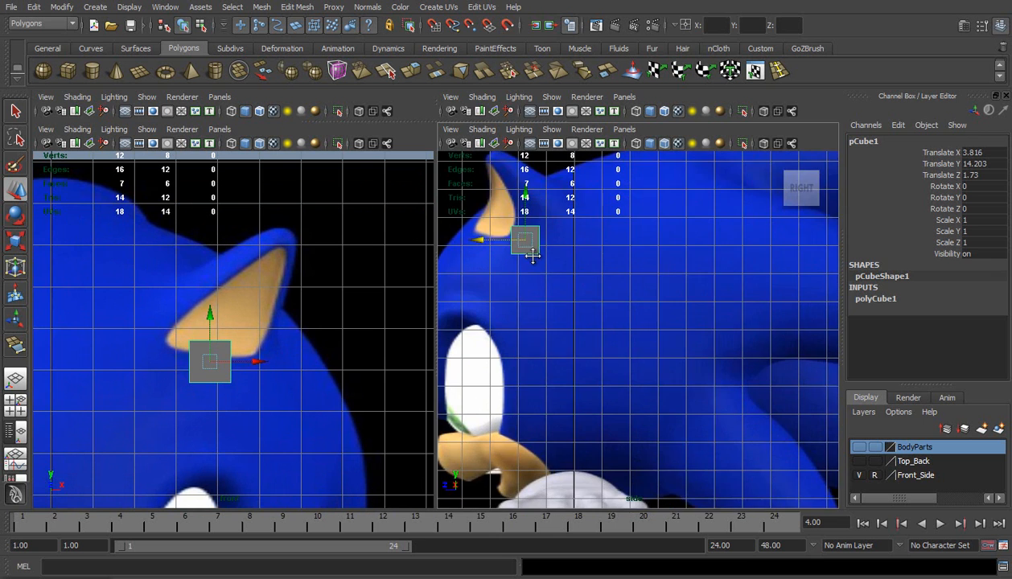
alt+middle_drag(542, 229, 564, 239)
Step: Scale the whole cube up uniformly to about the width of the ear's base
right_drag(560, 238, 519, 225)
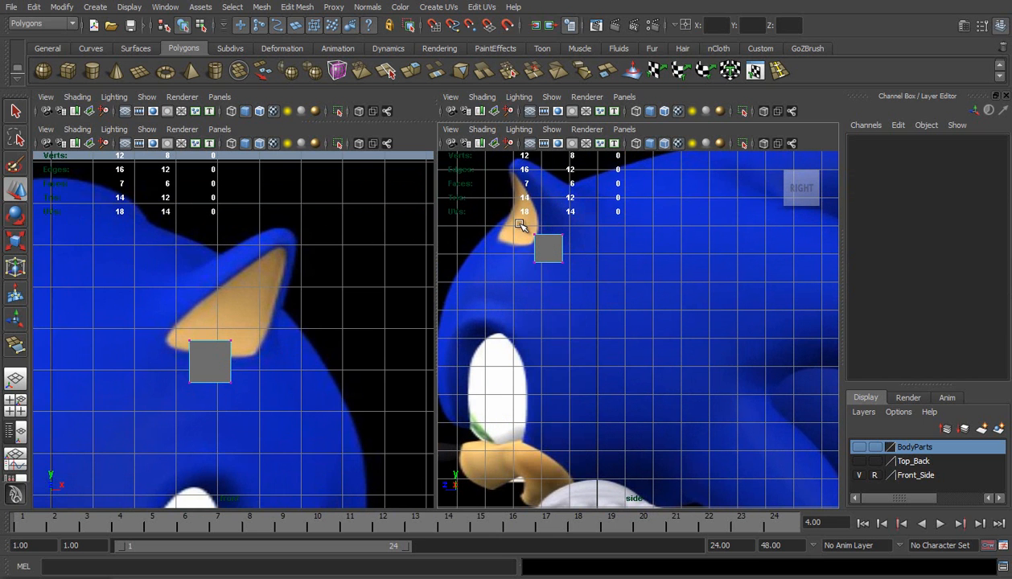
drag(508, 220, 586, 282)
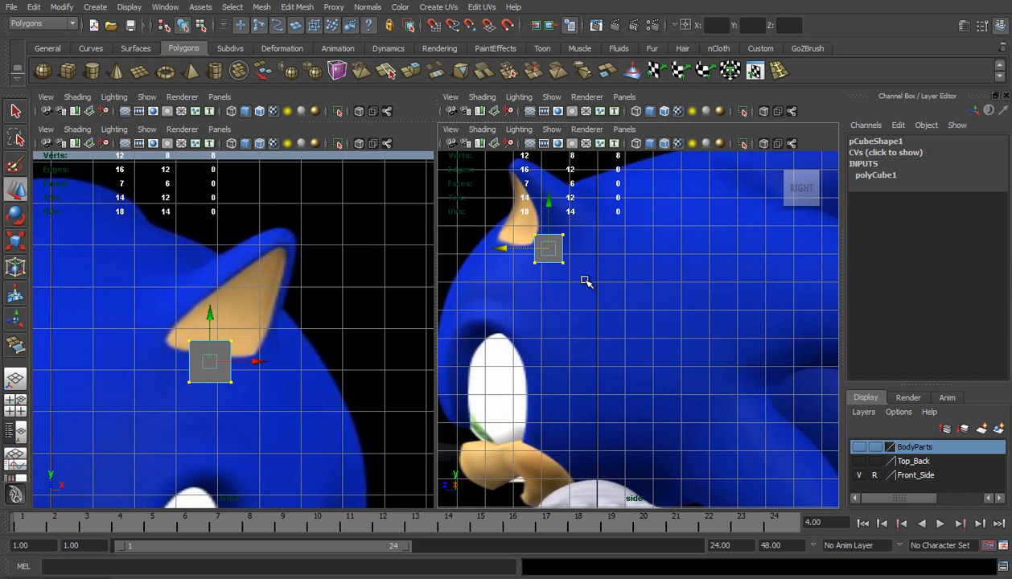
right_drag(547, 242, 583, 219)
click(548, 244)
key(r)
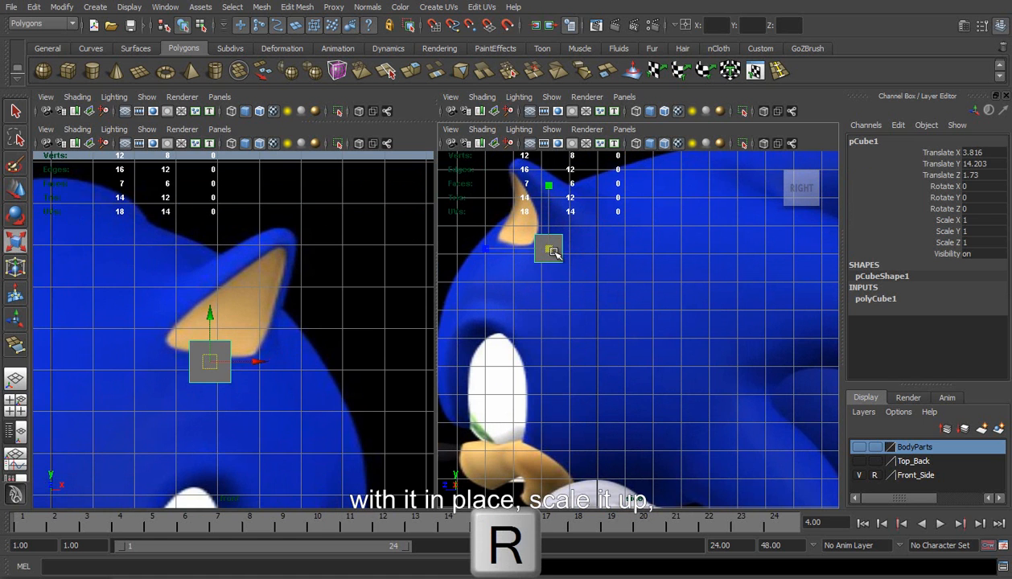
drag(552, 252, 547, 220)
Step: Move the cube's top vertices to the ear tip in the side view and scale them together into a narrow tip
key(w)
right_drag(565, 225, 519, 217)
drag(553, 201, 524, 159)
key(r)
key(w)
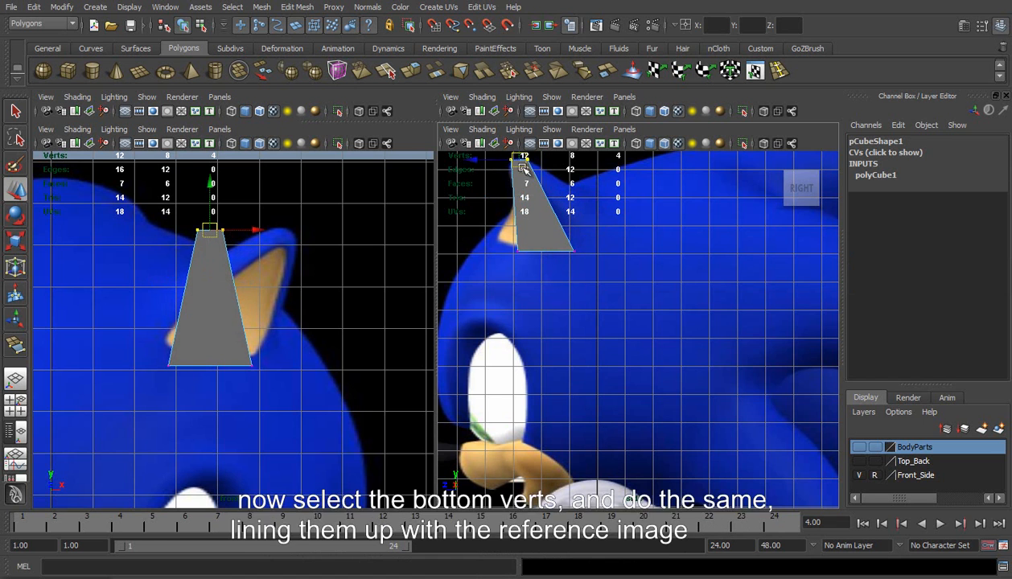
Step: Shift the bottom vertices back in the side view and pull the front bottom pair forward to line up with the reference ear
drag(483, 237, 612, 285)
mouse_move(507, 254)
mouse_down()
mouse_move(535, 253)
mouse_move(520, 248)
mouse_up()
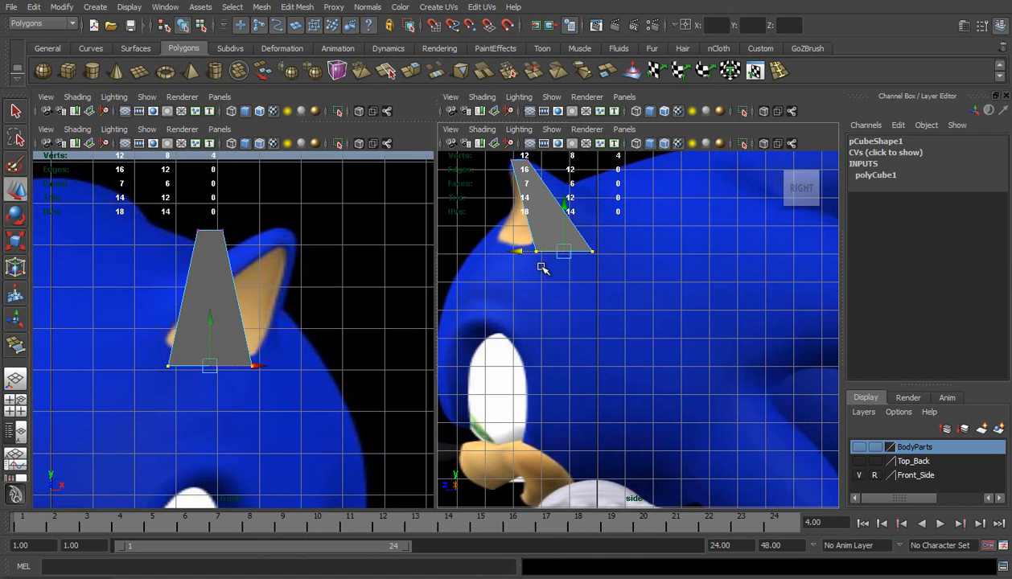
key(t)
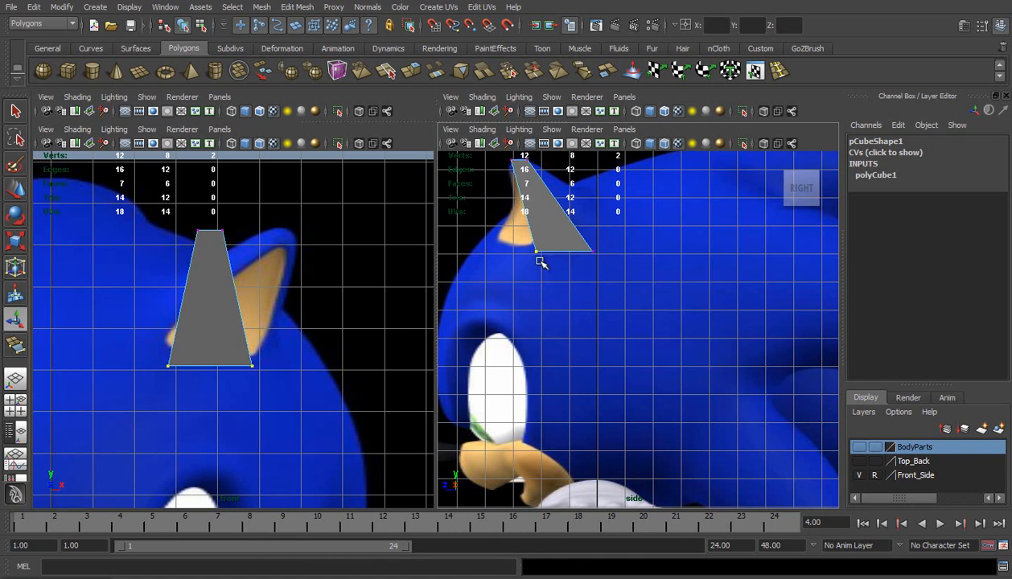
key(w)
drag(515, 255, 495, 254)
alt+middle_drag(556, 239, 558, 247)
Step: Move the top vertices over the ear tip in the front view and rotate them slightly clockwise to match its tilt
drag(164, 201, 330, 244)
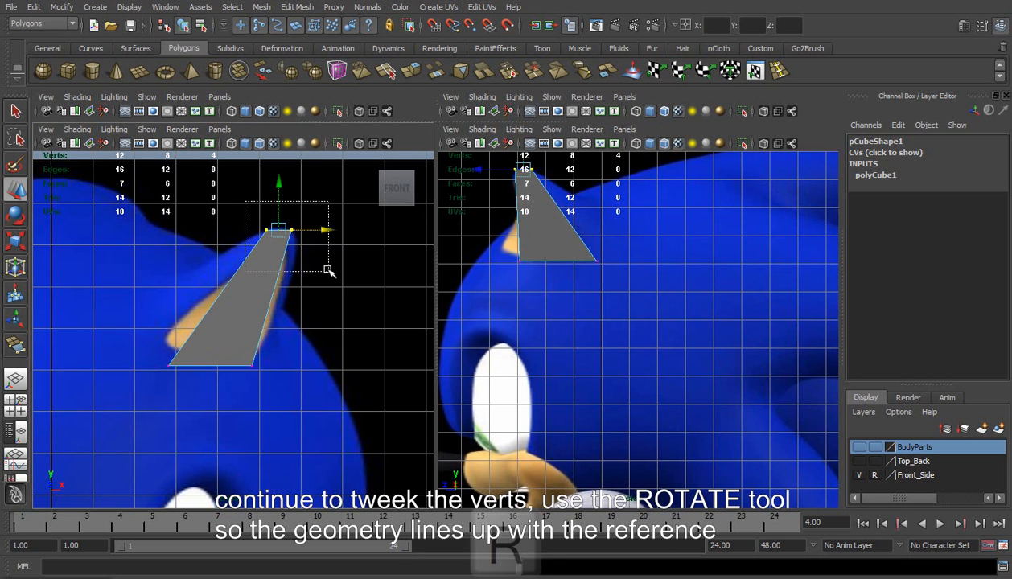
key(r)
key(e)
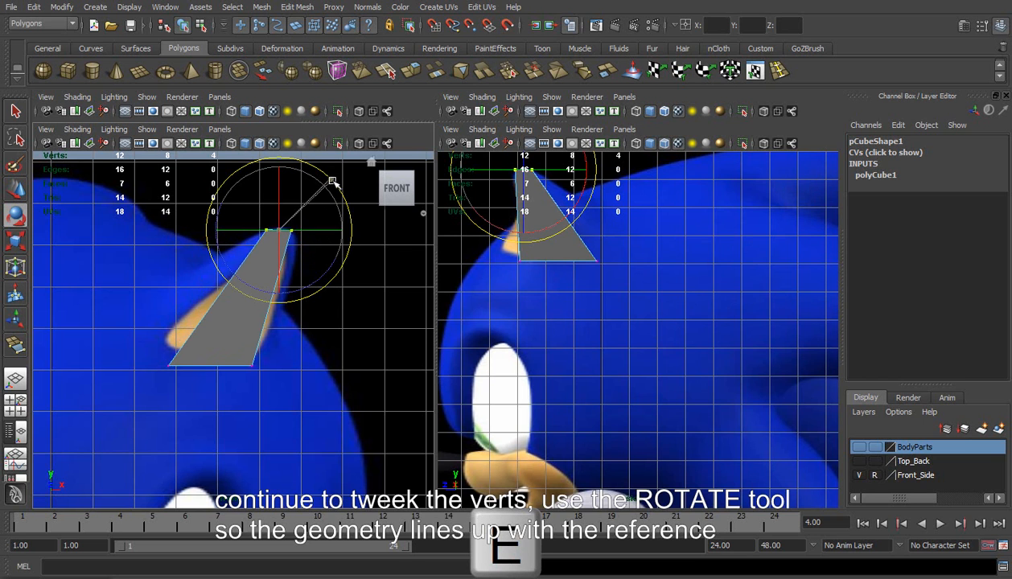
drag(333, 181, 339, 193)
Step: Rotate the bottom vertices clockwise in the front view, scale them up to widen the ear's base, and fit the top vertices to the tip
drag(111, 304, 262, 401)
drag(268, 323, 288, 346)
key(r)
drag(213, 367, 255, 376)
drag(223, 165, 287, 231)
key(w)
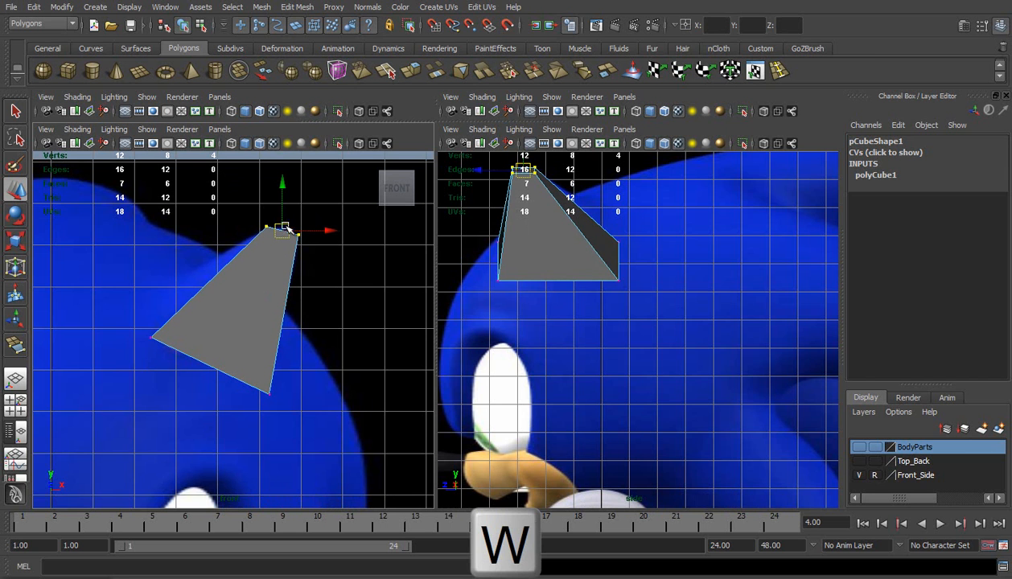
alt+middle_drag(569, 221, 577, 260)
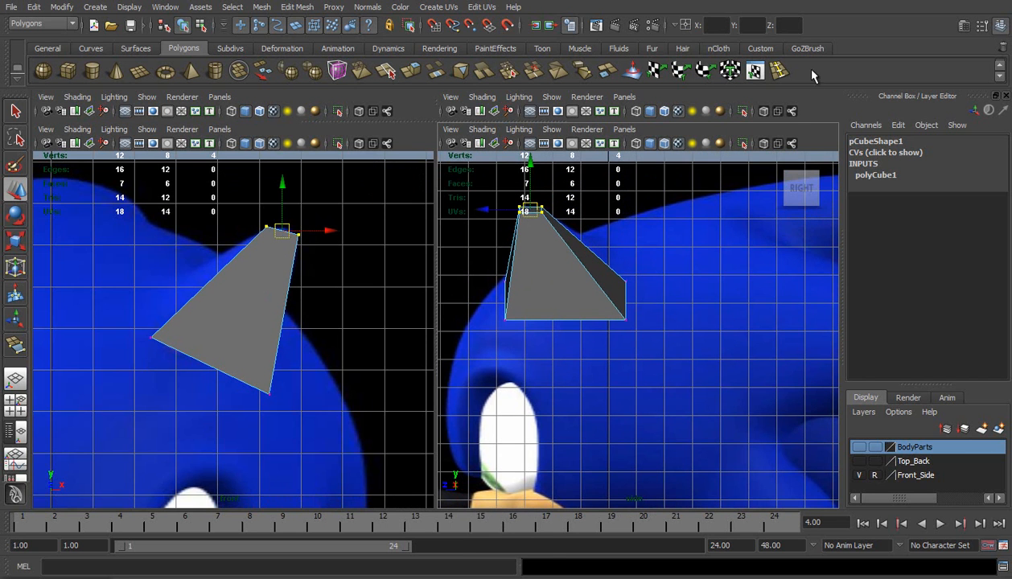
Step: Insert an edge loop lengthwise down the middle of the ear's front face and scale it out uniformly
click(782, 72)
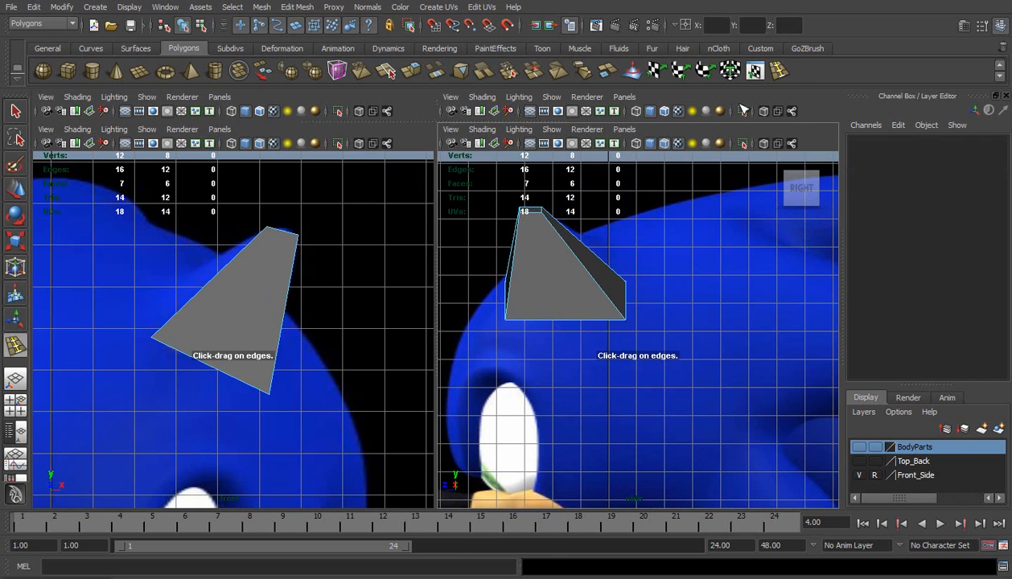
click(283, 231)
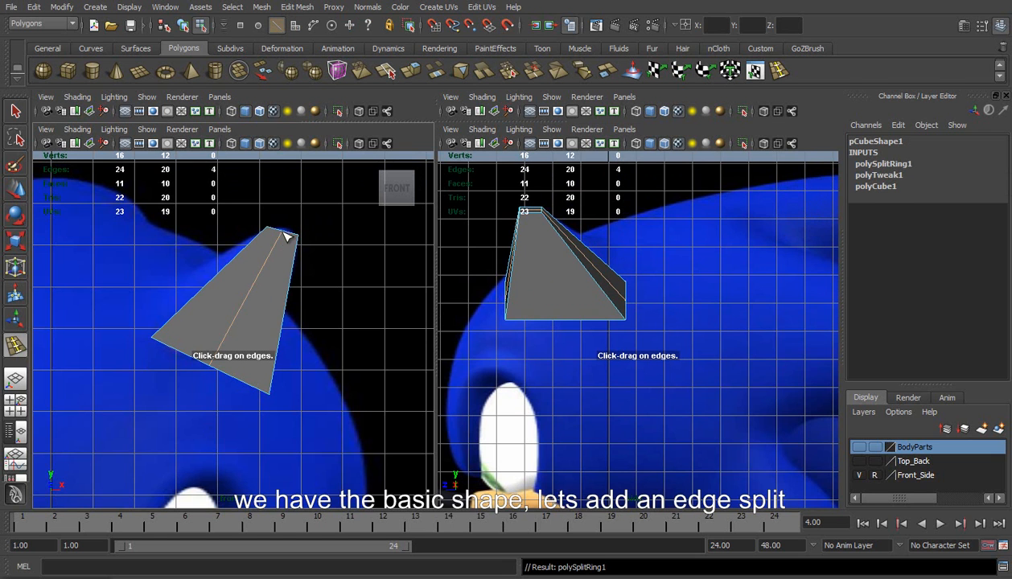
right_click(282, 254)
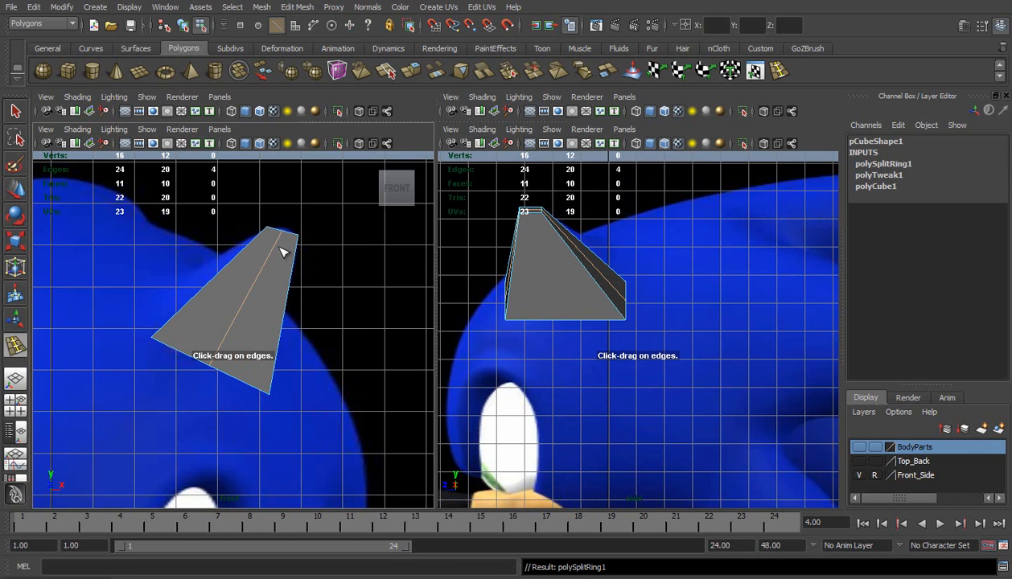
key(e)
key(r)
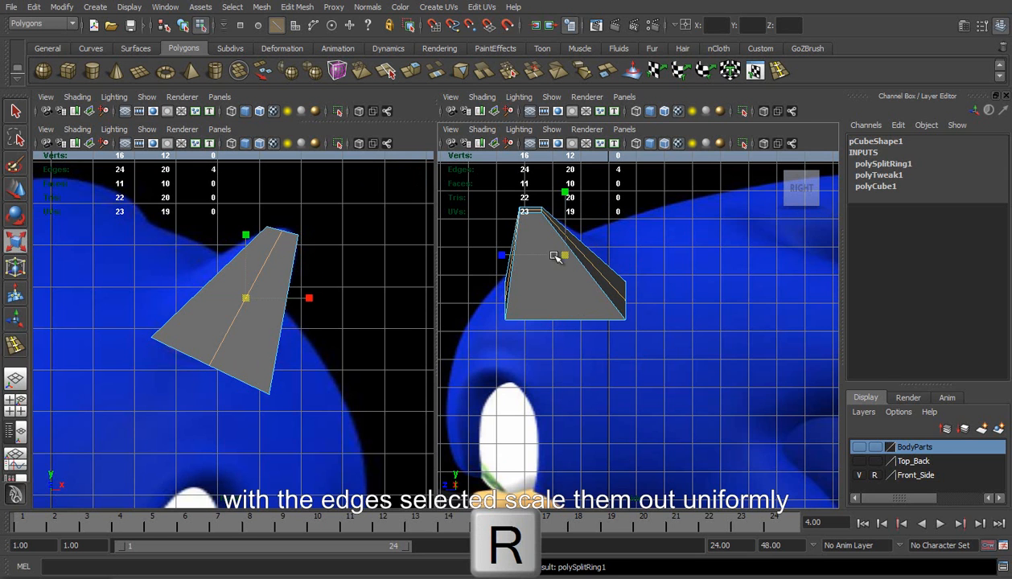
drag(566, 256, 576, 256)
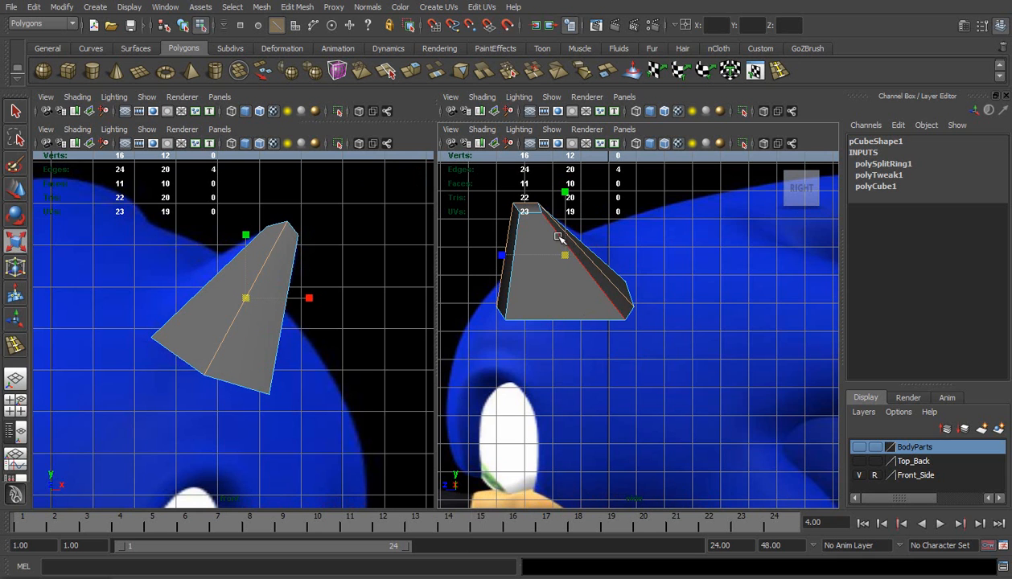
Step: Insert an edge loop across the ear about halfway between its tip and base
click(780, 70)
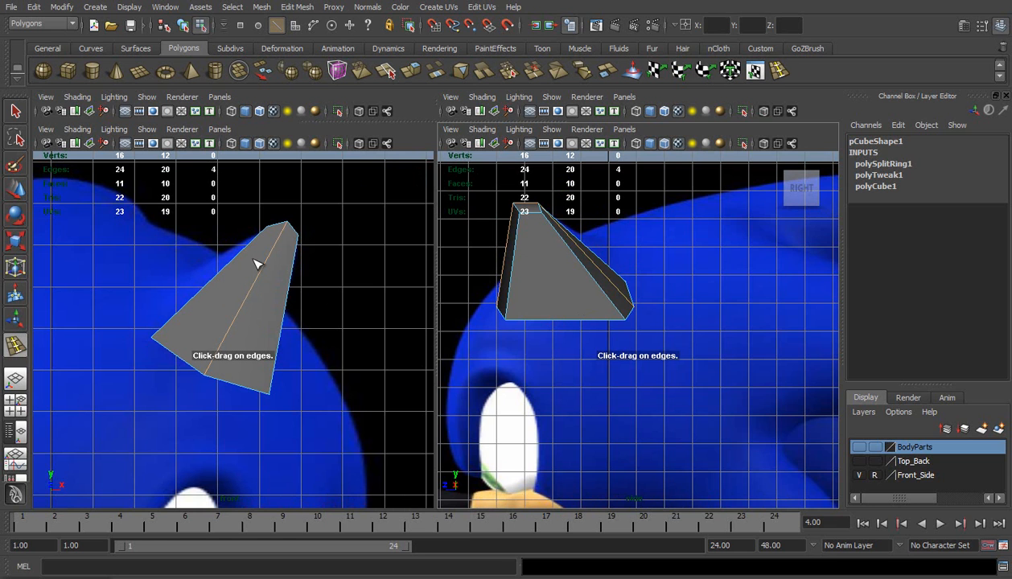
drag(268, 270, 263, 297)
key(w)
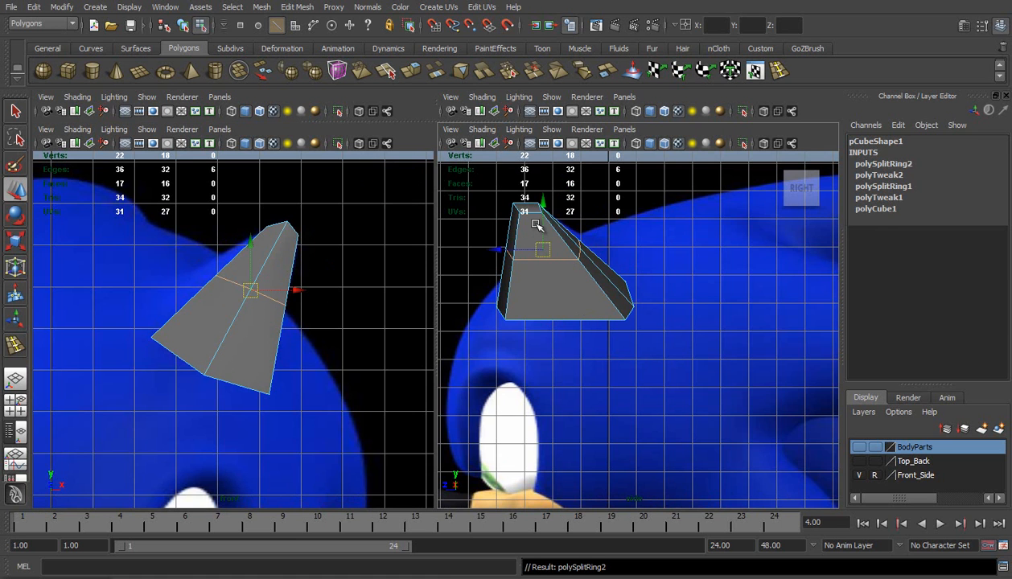
Step: Turn on X-ray shading in the side view and move the middle loop's front vertices back toward the reference ear
right_drag(534, 221, 509, 214)
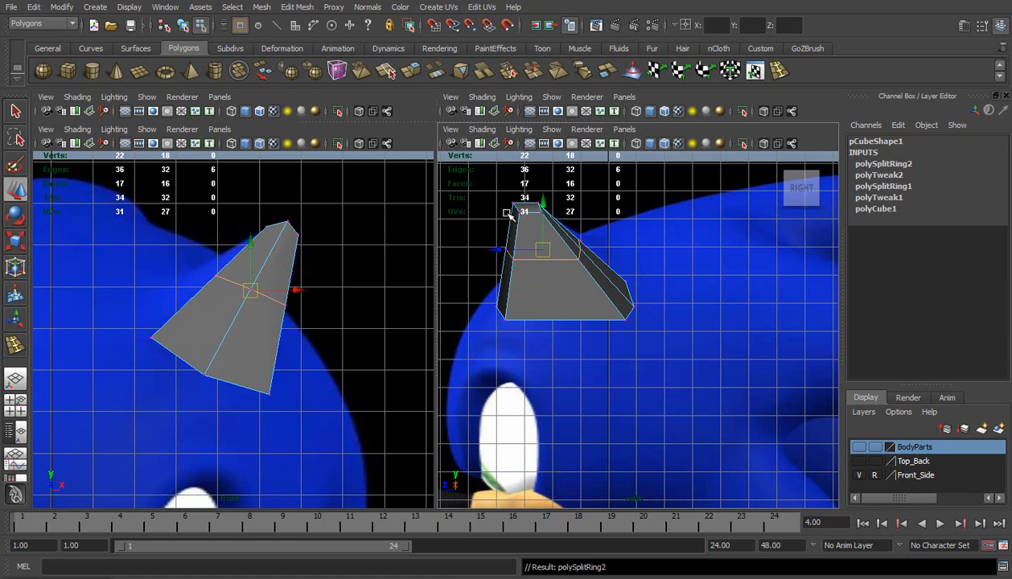
click(483, 130)
click(511, 272)
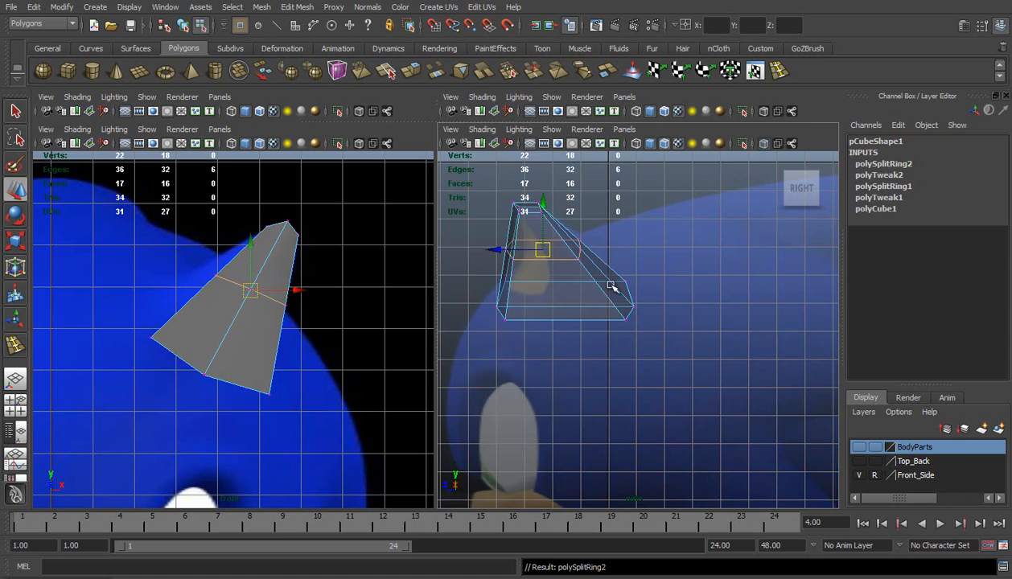
scroll(585, 284, up, 2)
key(w)
drag(484, 231, 529, 282)
drag(470, 263, 488, 279)
drag(538, 316, 537, 316)
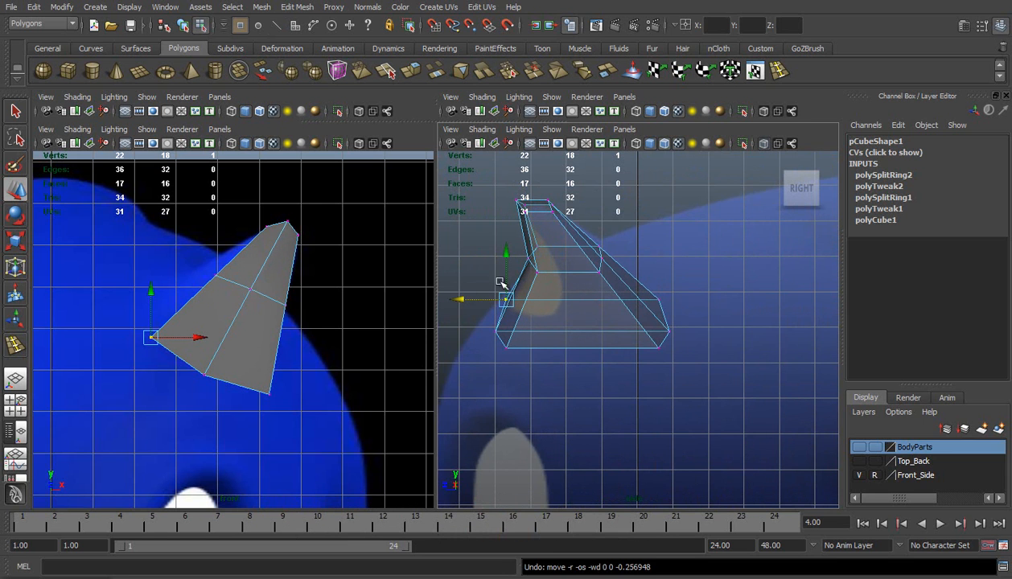
Step: In the perspective view, move the ear's front middle vertices slightly forward and its front tip vertices slightly back
click(16, 380)
alt+drag(558, 181, 386, 255)
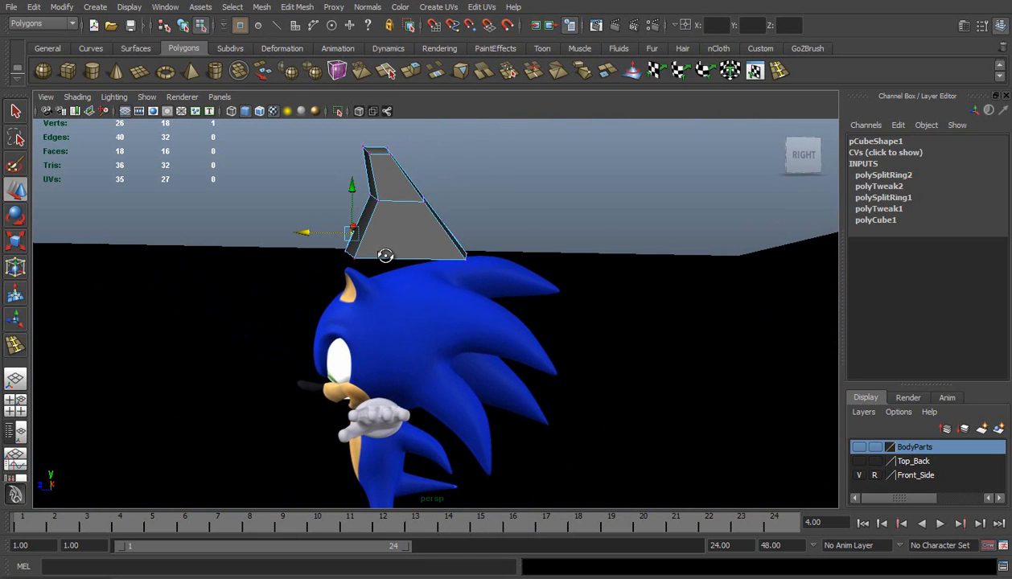
drag(394, 219, 397, 219)
drag(326, 194, 322, 194)
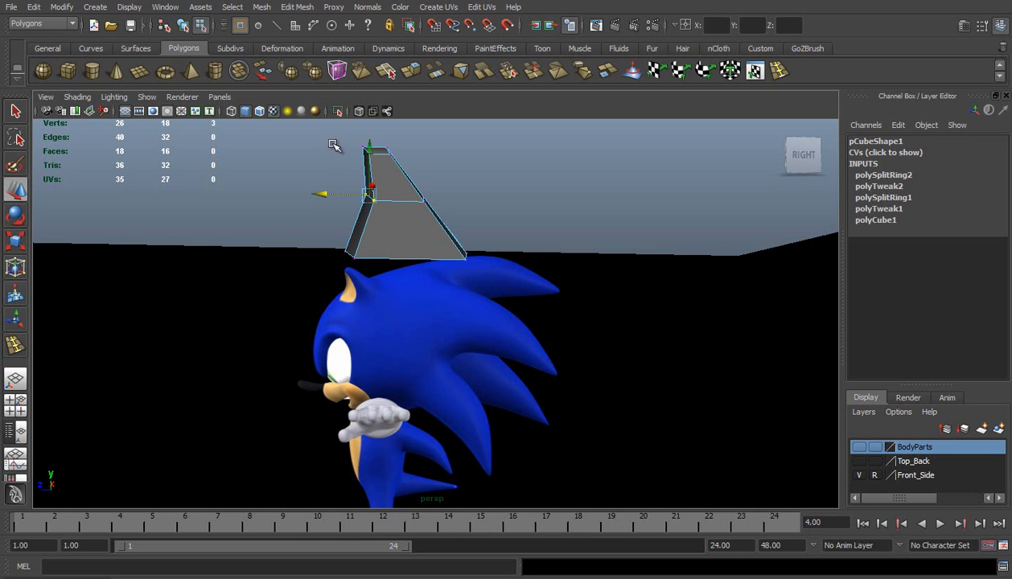
drag(371, 173, 374, 174)
drag(320, 151, 327, 155)
mouse_move(456, 207)
alt+mouse_down()
mouse_move(334, 220)
mouse_move(339, 281)
mouse_move(437, 208)
mouse_move(605, 222)
mouse_move(469, 208)
alt+mouse_up()
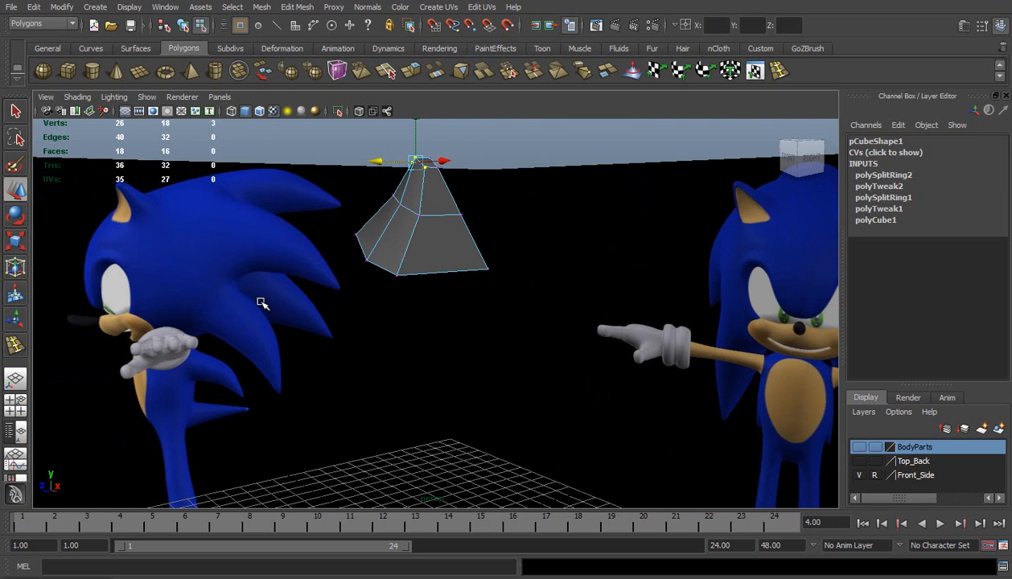
Step: In the side view, move the ear's rear middle vertices slightly back and its front base vertices back to the reference outline
key(space)
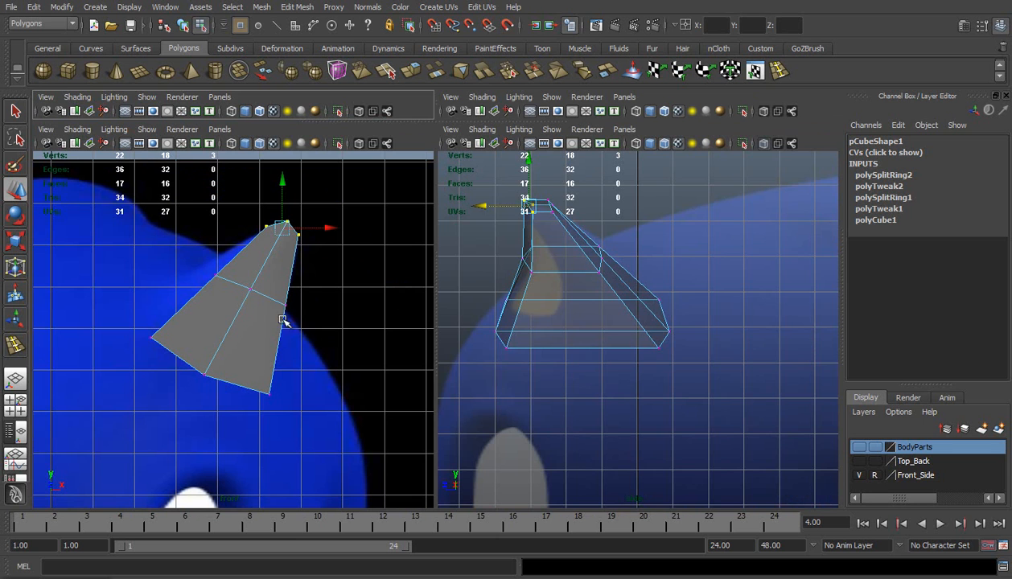
alt+middle_drag(543, 299, 541, 321)
drag(588, 256, 609, 307)
drag(559, 280, 564, 280)
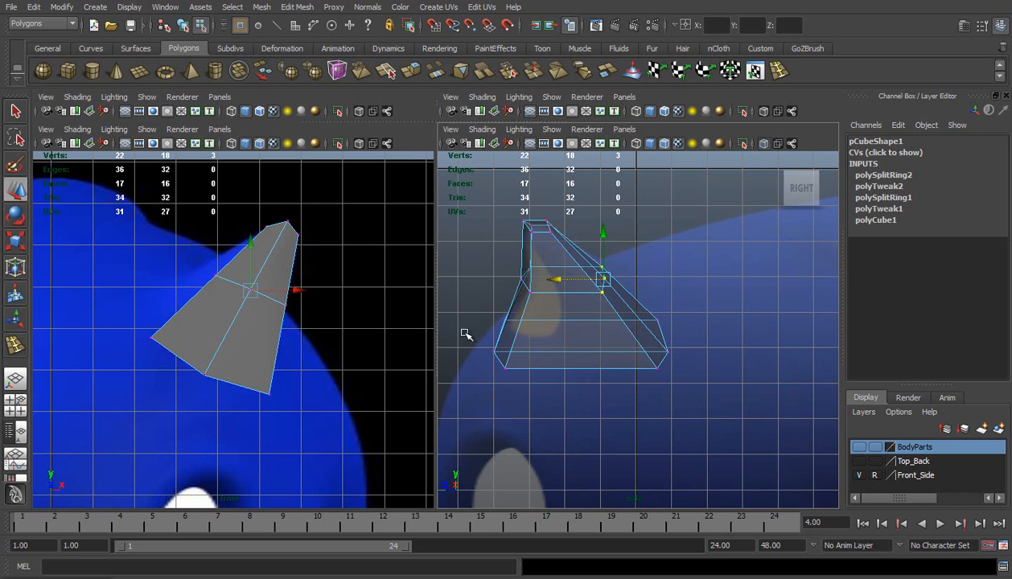
mouse_move(549, 385)
mouse_down()
mouse_move(490, 330)
mouse_move(552, 393)
mouse_up()
mouse_move(453, 345)
mouse_down()
mouse_move(522, 347)
mouse_move(470, 348)
mouse_up()
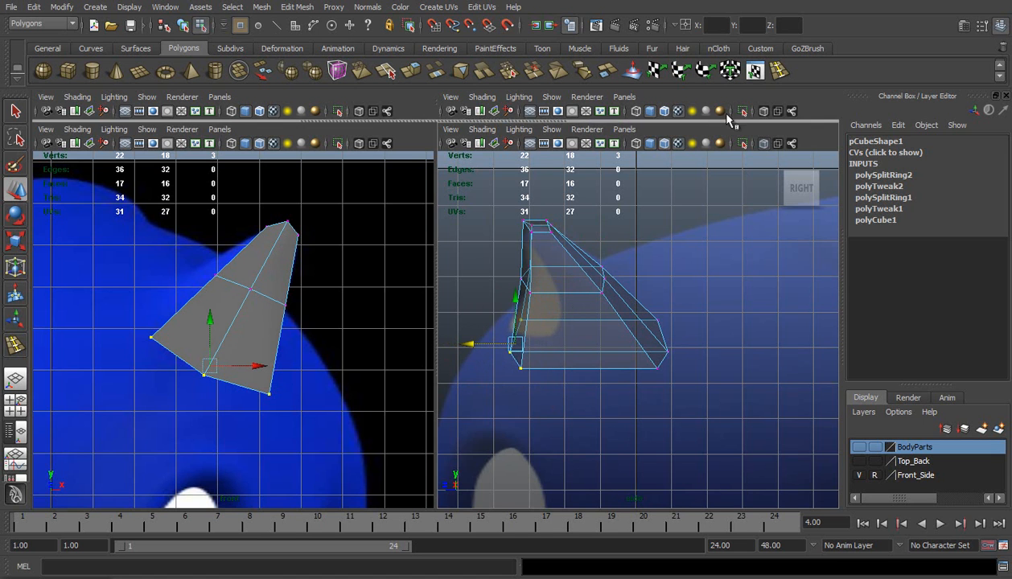
Step: Insert an edge loop from tip to base around the middle of the ear's side and scale it up uniformly
click(777, 72)
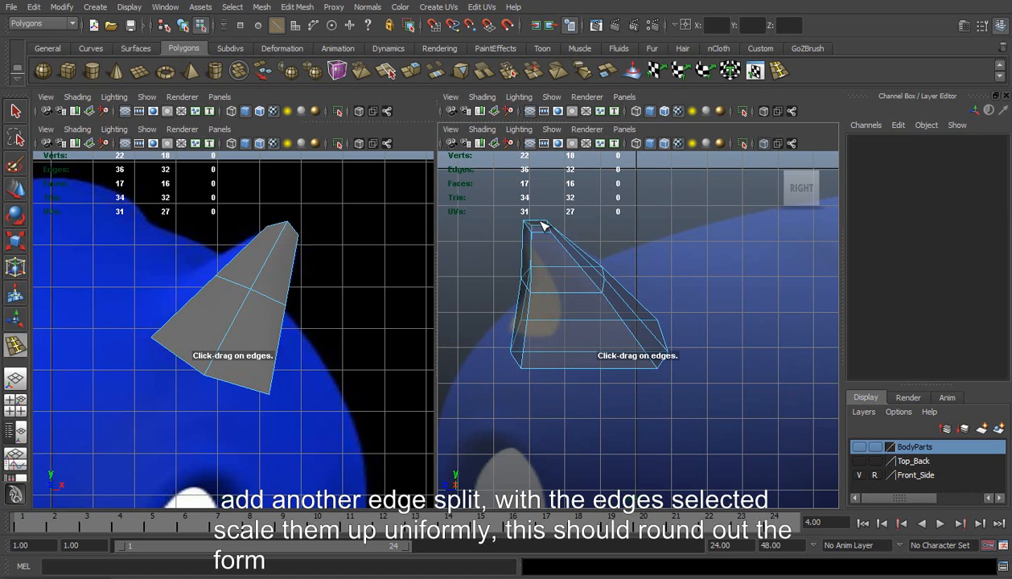
drag(541, 235, 546, 235)
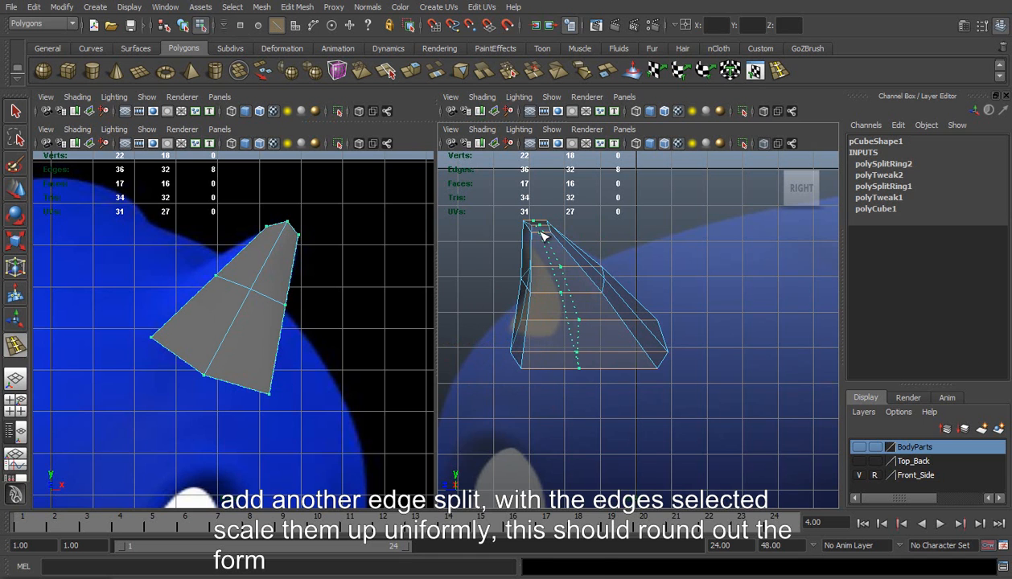
click(542, 234)
key(r)
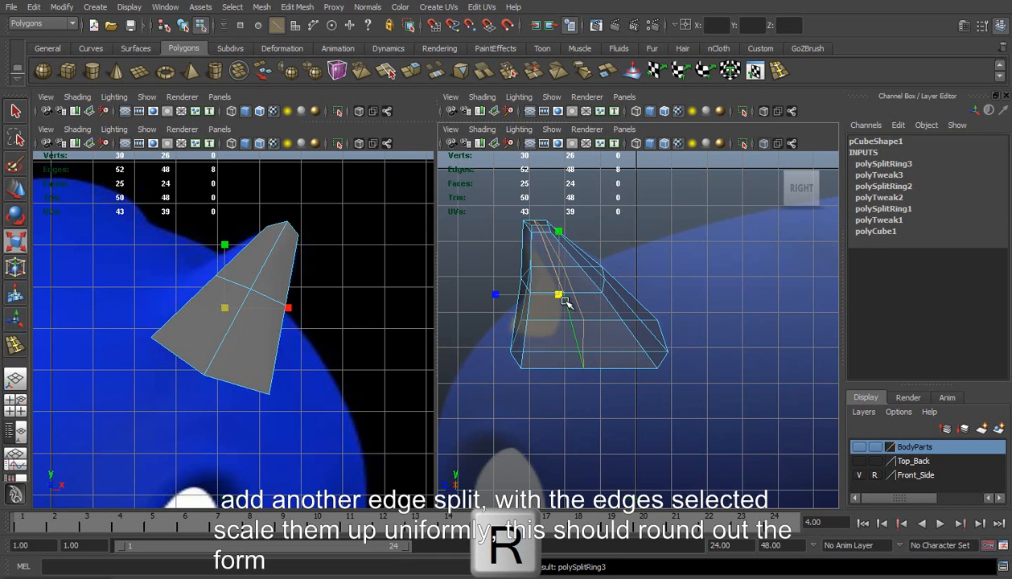
drag(561, 298, 573, 295)
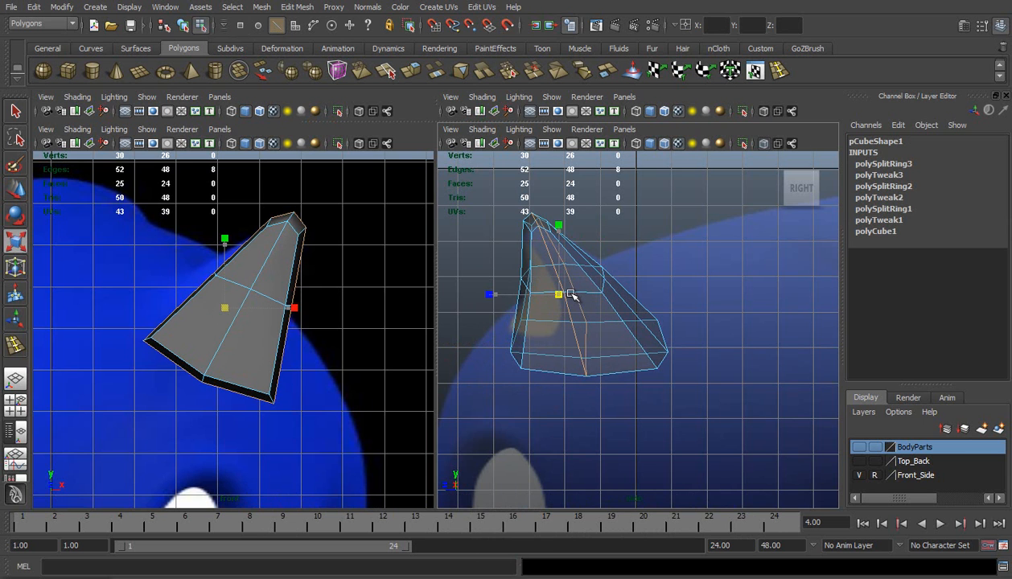
Step: In the perspective view, select all the faces on the underside of the ear and delete them to leave the base open
click(14, 375)
alt+drag(457, 235, 447, 259)
right_drag(443, 244, 440, 274)
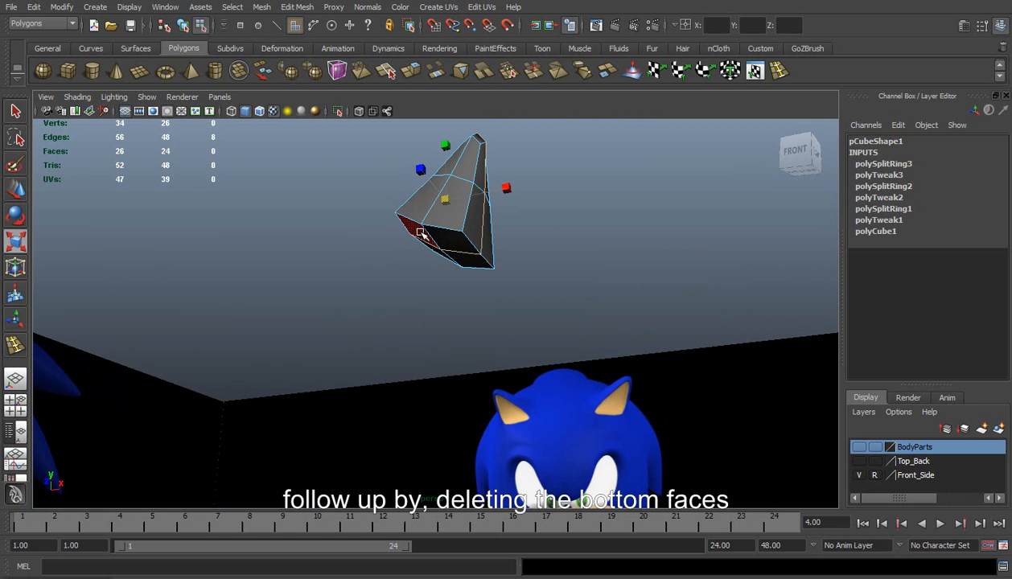
click(417, 232)
shift+click(456, 244)
shift+click(465, 256)
alt+drag(407, 265, 449, 236)
shift+click(440, 255)
key(Delete)
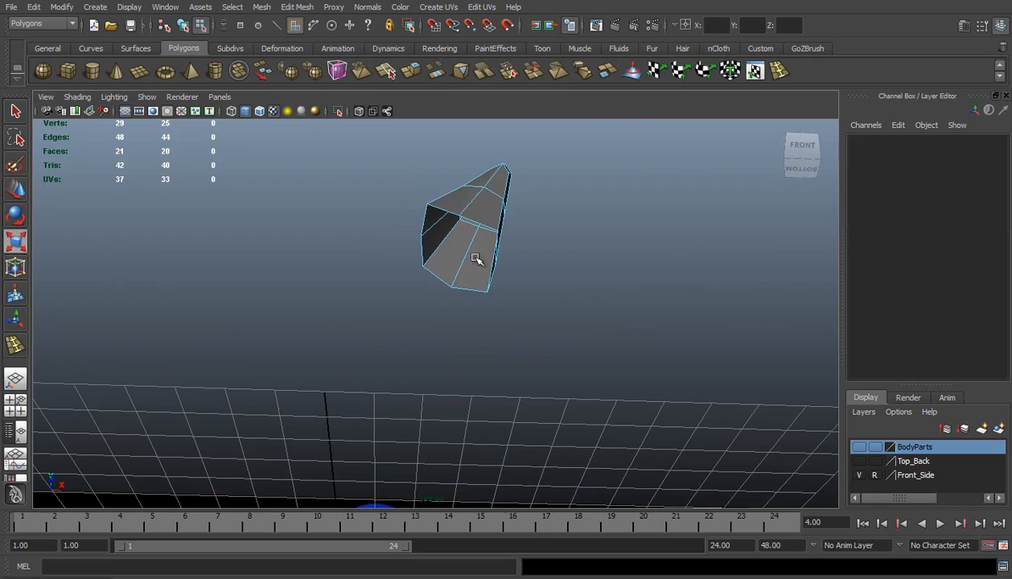
Step: Inspect the open-based ear from several angles in smooth preview and return it to unsmoothed display
alt+drag(513, 193, 408, 292)
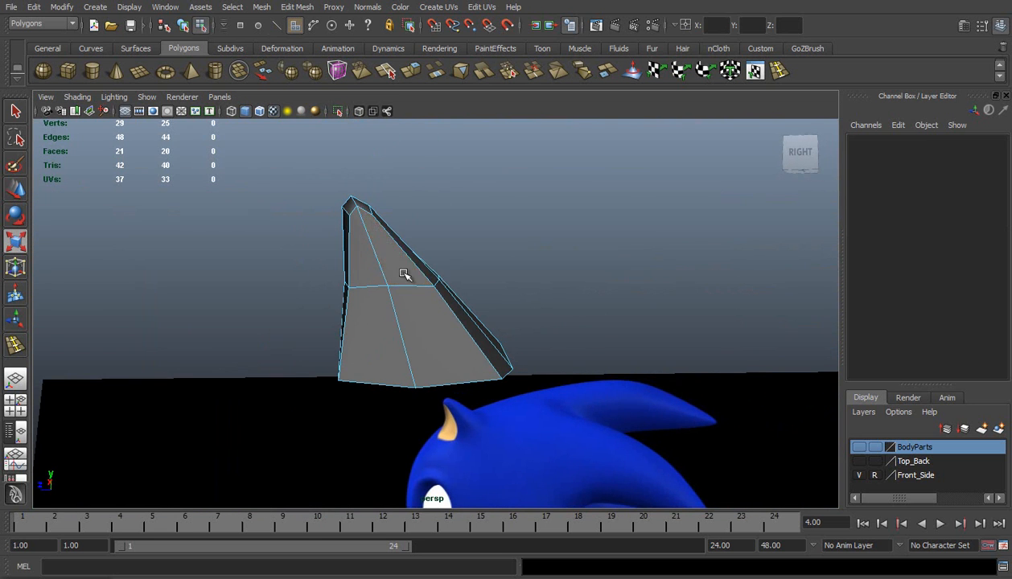
right_drag(393, 256, 354, 256)
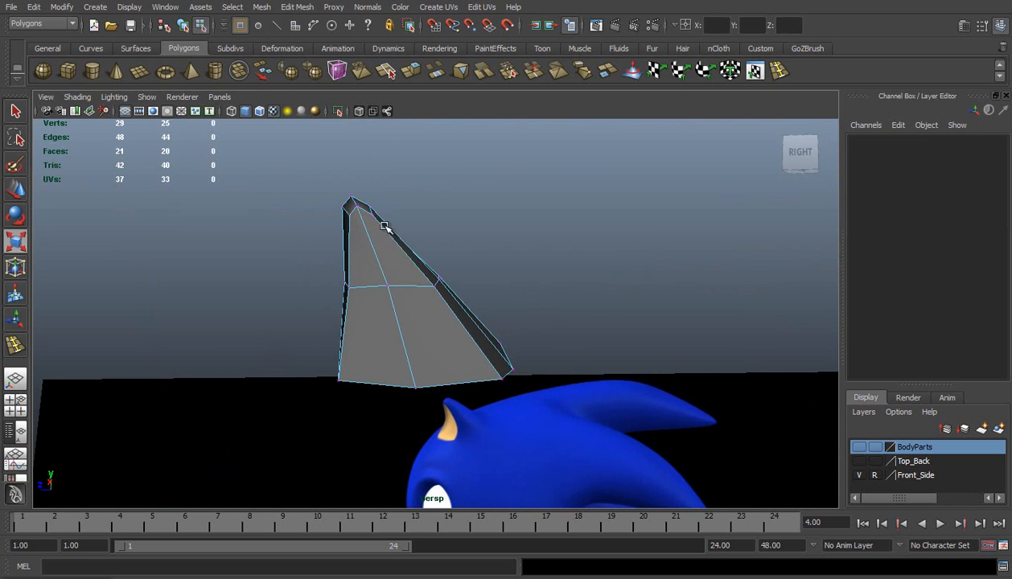
click(374, 215)
alt+drag(374, 214, 490, 302)
alt+drag(501, 350, 439, 291)
right_drag(439, 292, 495, 273)
key(3)
click(559, 235)
alt+drag(464, 324, 579, 354)
click(503, 312)
alt+drag(502, 312, 449, 295)
key(1)
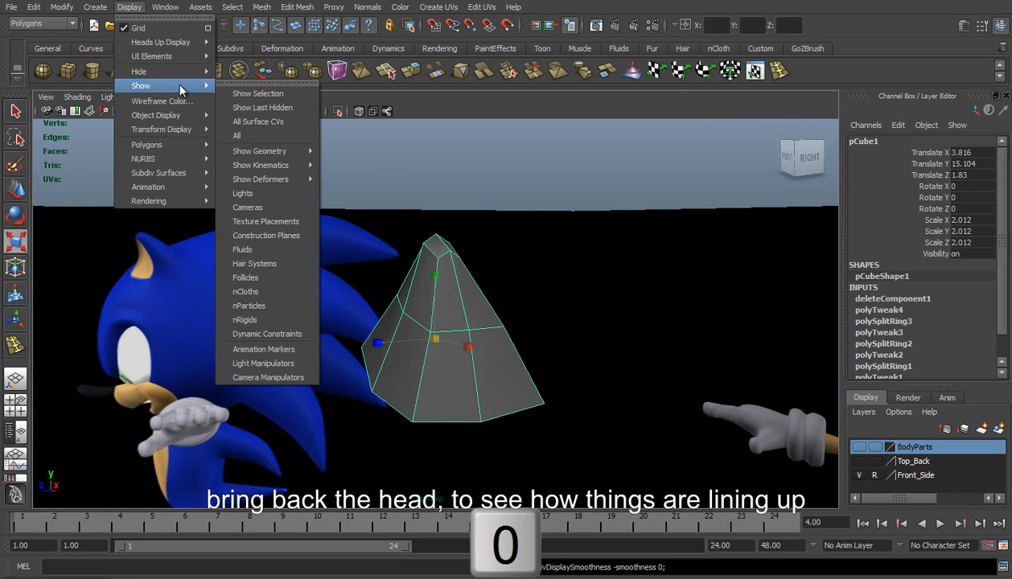
Step: Show all hidden objects to bring back the head mesh and turn on Wireframe on Shaded
click(254, 131)
scroll(441, 271, down, 3)
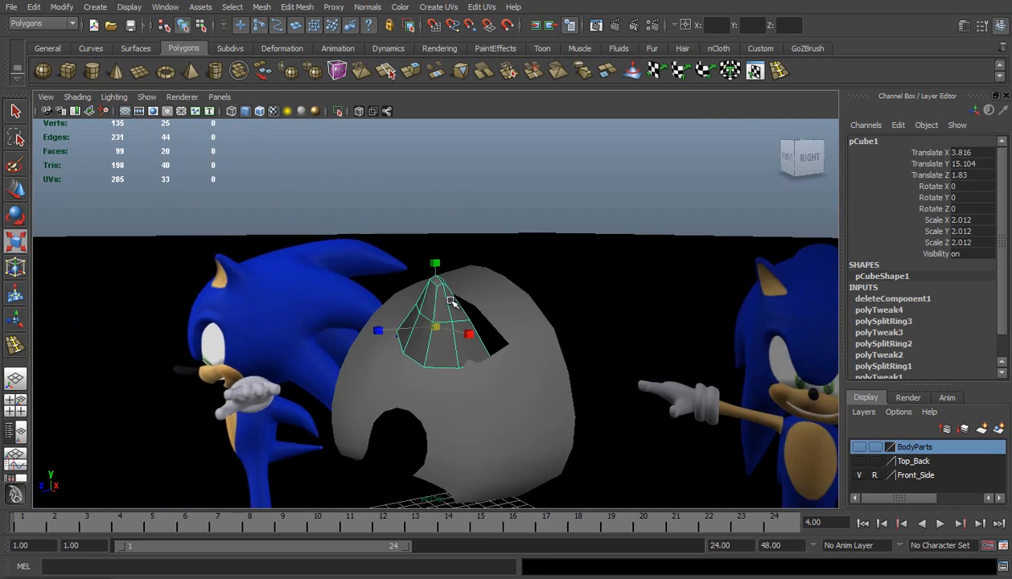
click(90, 98)
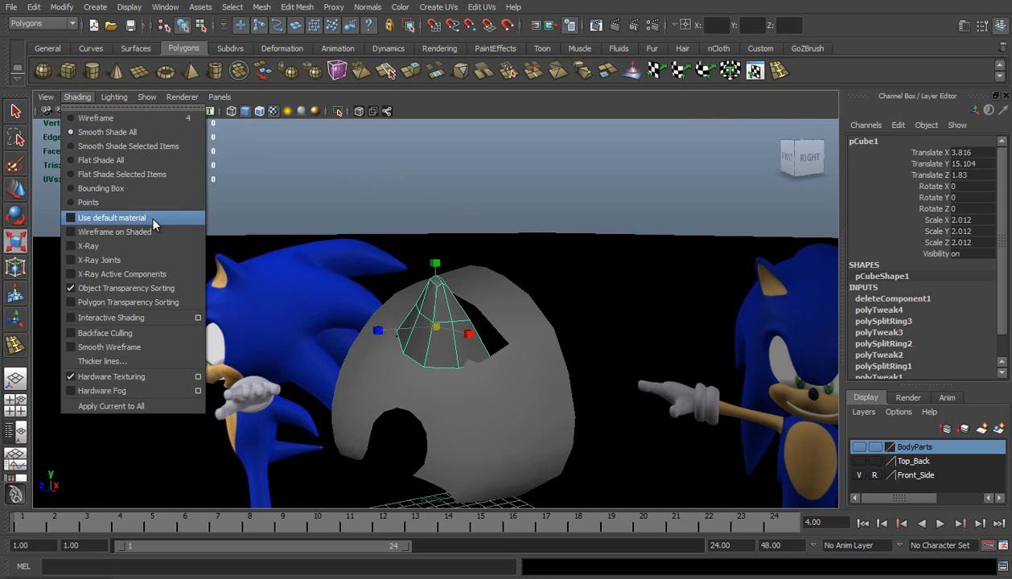
click(153, 232)
Step: Move the ear up and back over the head opening, to about Translate Y 15.8 and Translate Z 1.35
mouse_move(455, 322)
alt+mouse_down()
mouse_move(529, 324)
mouse_move(506, 323)
mouse_move(473, 300)
mouse_move(442, 260)
alt+mouse_up()
key(w)
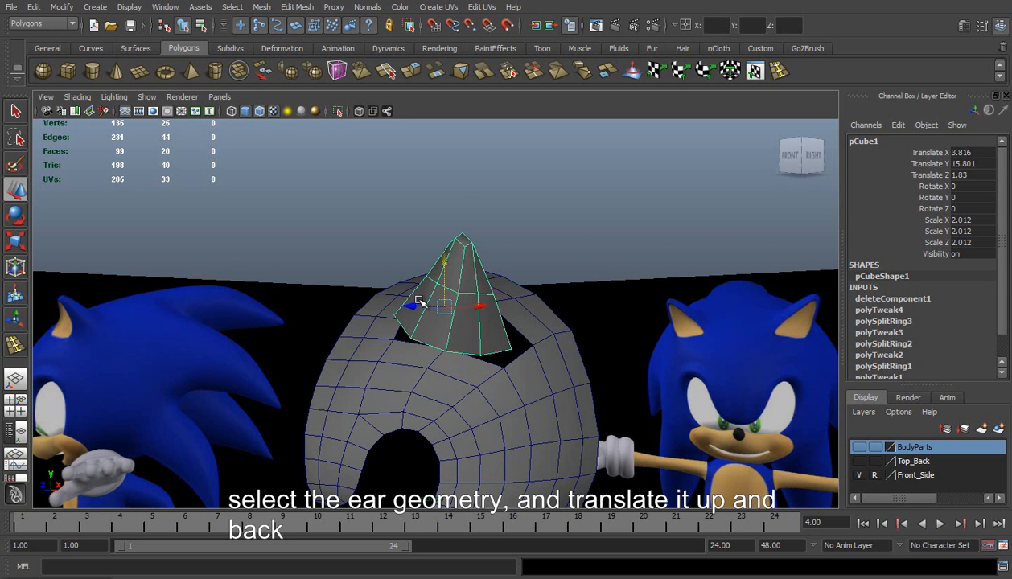
drag(412, 309, 481, 334)
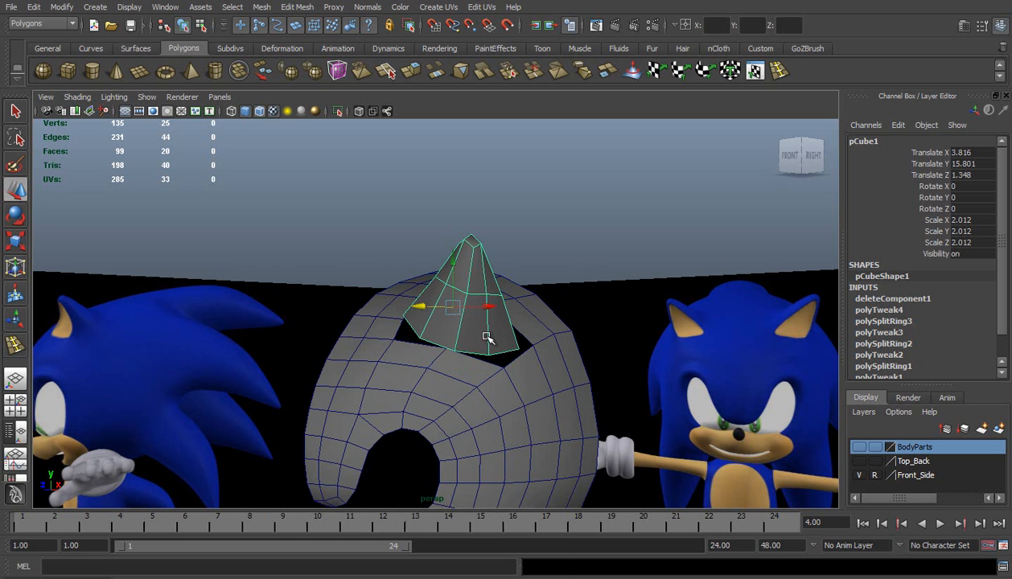
Step: Scale the whole ear down uniformly to about 1.695 so that it fits the head opening
right_drag(509, 334, 422, 322)
alt+drag(423, 322, 547, 383)
right_drag(408, 256, 464, 235)
key(r)
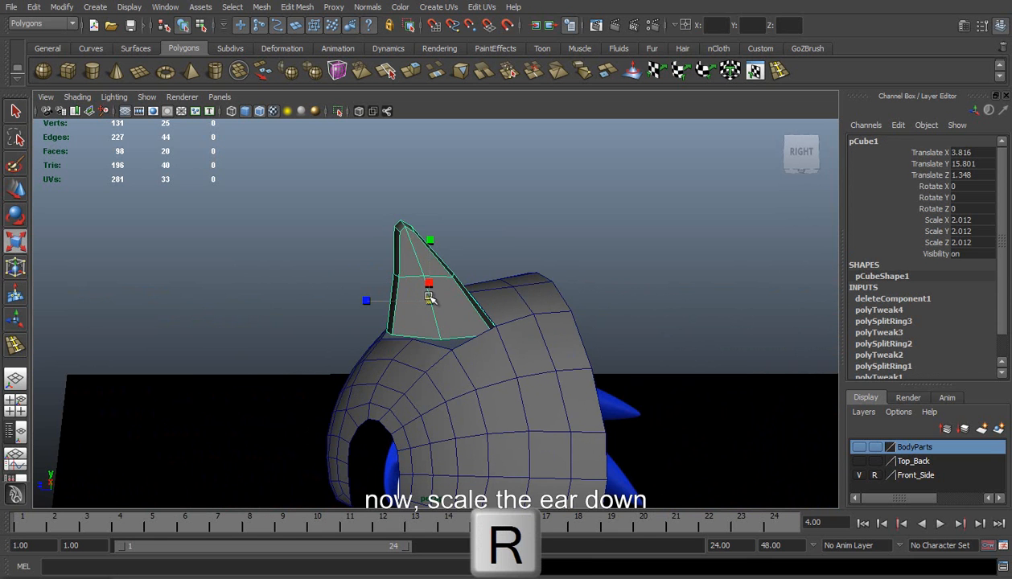
drag(429, 297, 411, 293)
click(475, 244)
alt+drag(475, 245, 430, 276)
click(463, 271)
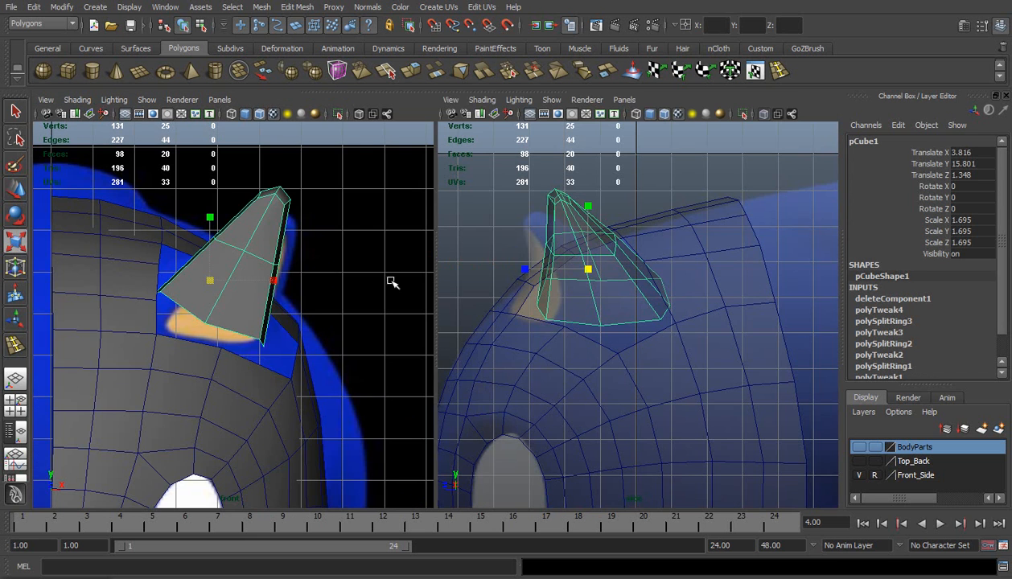
Step: In the front view, move the ear's pivot and snap it to the middle vertex of the front base edge
scroll(254, 277, up, 2)
key(w)
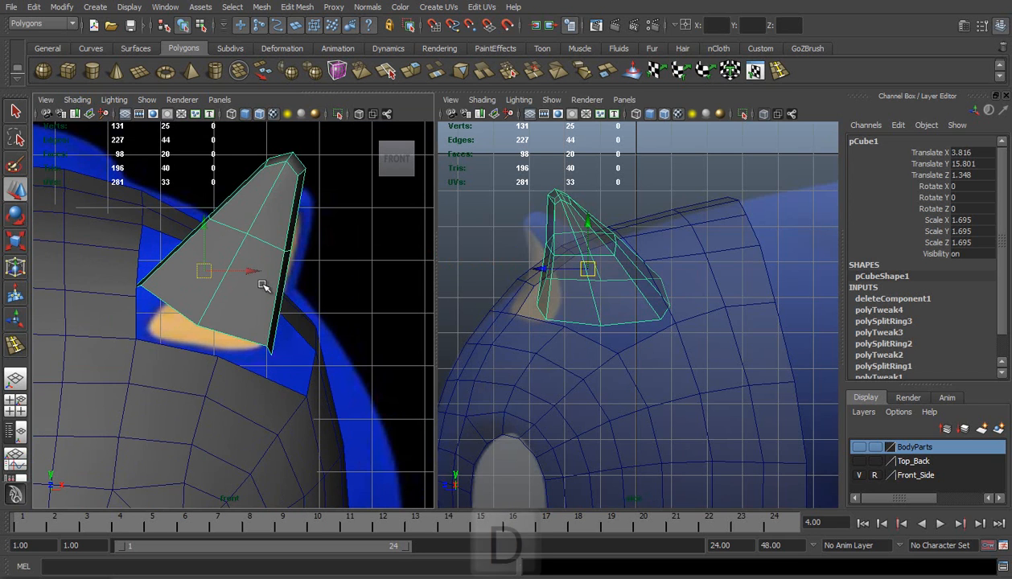
key(d)
key(v)
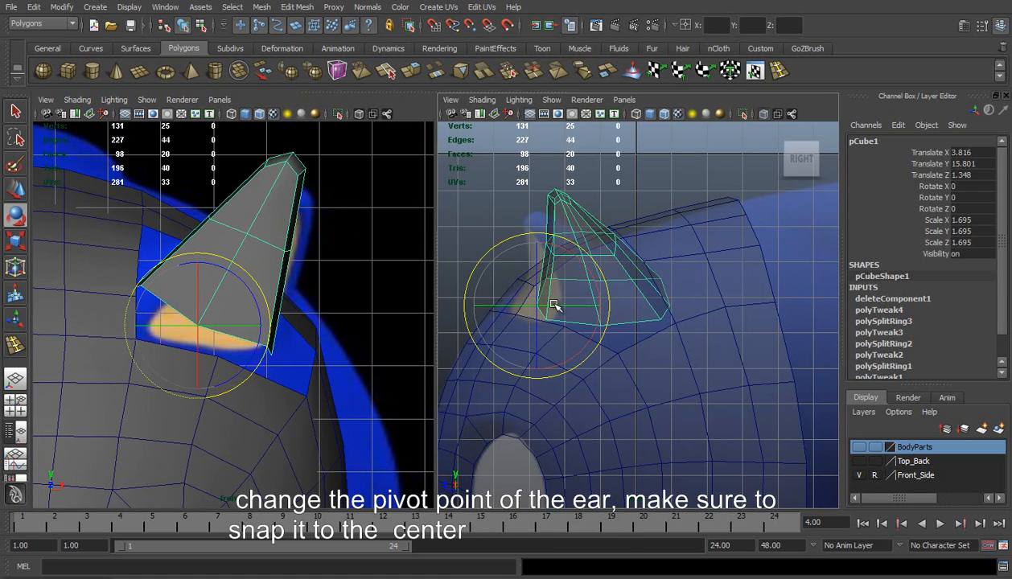
Step: Rotate the ear about its base pivot to match the reference, to about X 16.2, Y 2.9 and Z -6.6
drag(553, 305, 576, 305)
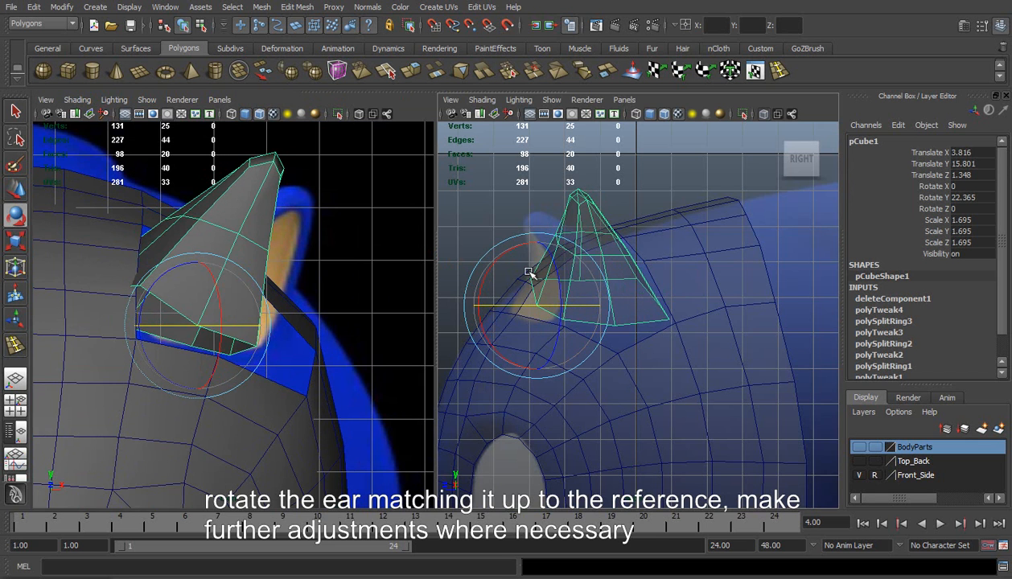
drag(512, 251, 486, 260)
key(ctrl+z)
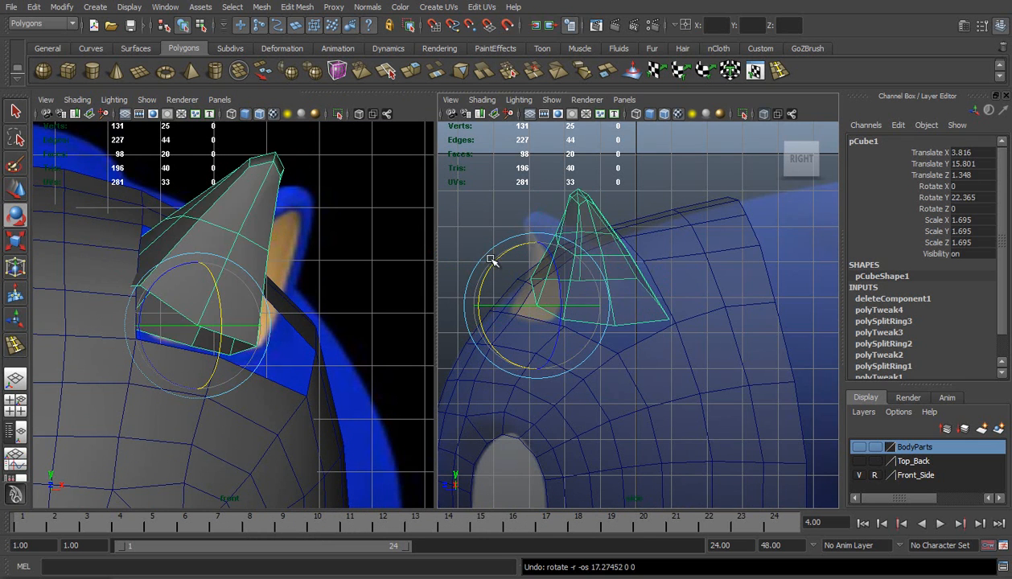
mouse_move(523, 249)
mouse_down()
mouse_move(515, 245)
mouse_move(530, 248)
mouse_up()
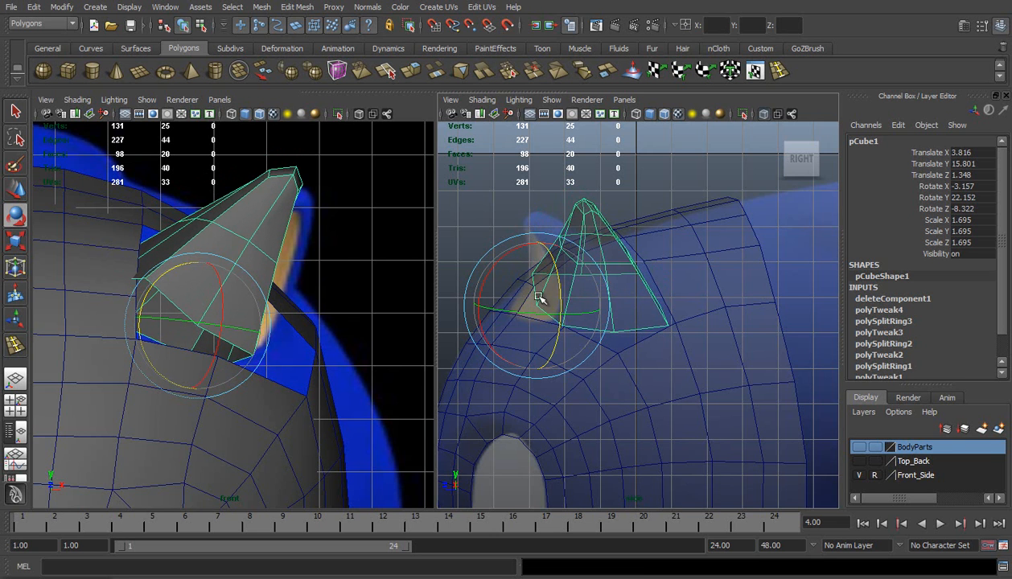
drag(545, 312, 524, 315)
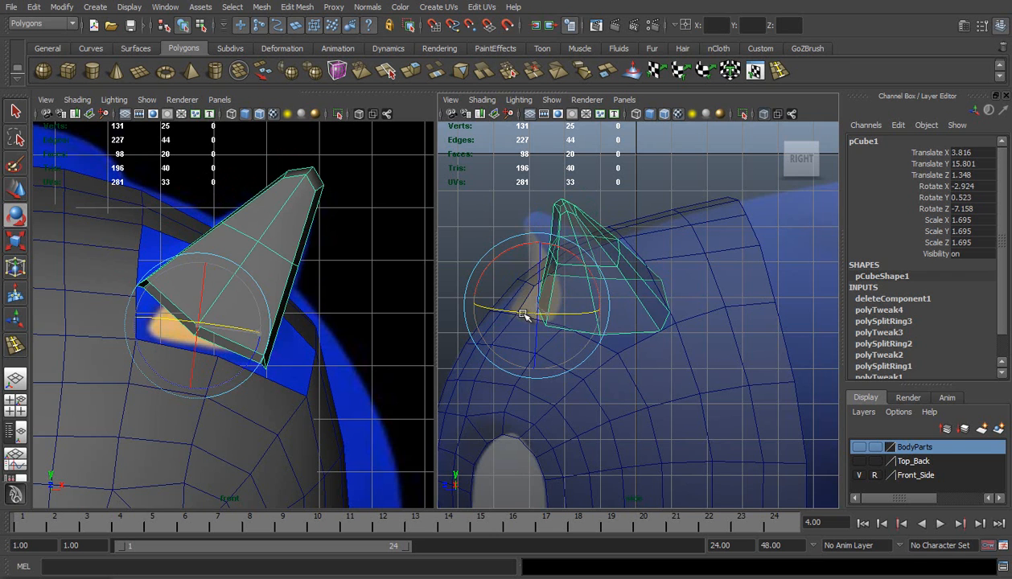
drag(567, 238, 544, 236)
Step: Move the rotated ear slightly down and outward, to about Translate X 4.06, Y 15.68 and Z 1.31
key(w)
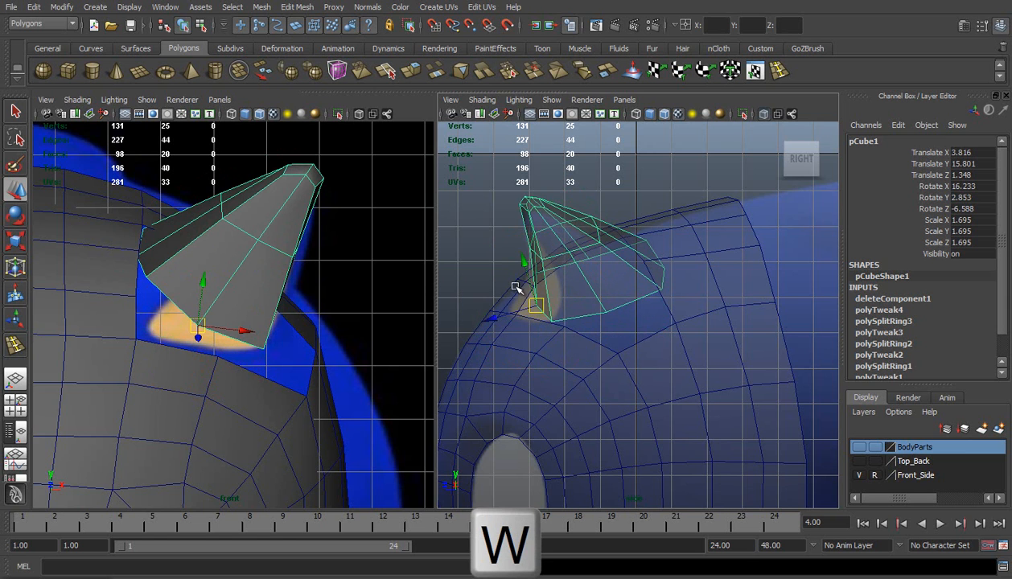
drag(524, 262, 525, 265)
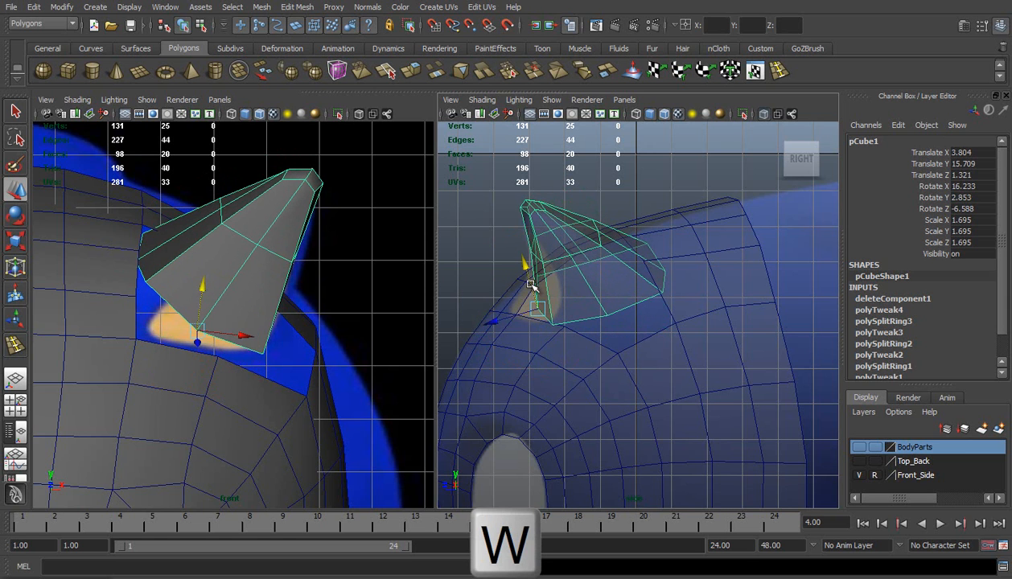
drag(249, 335, 264, 338)
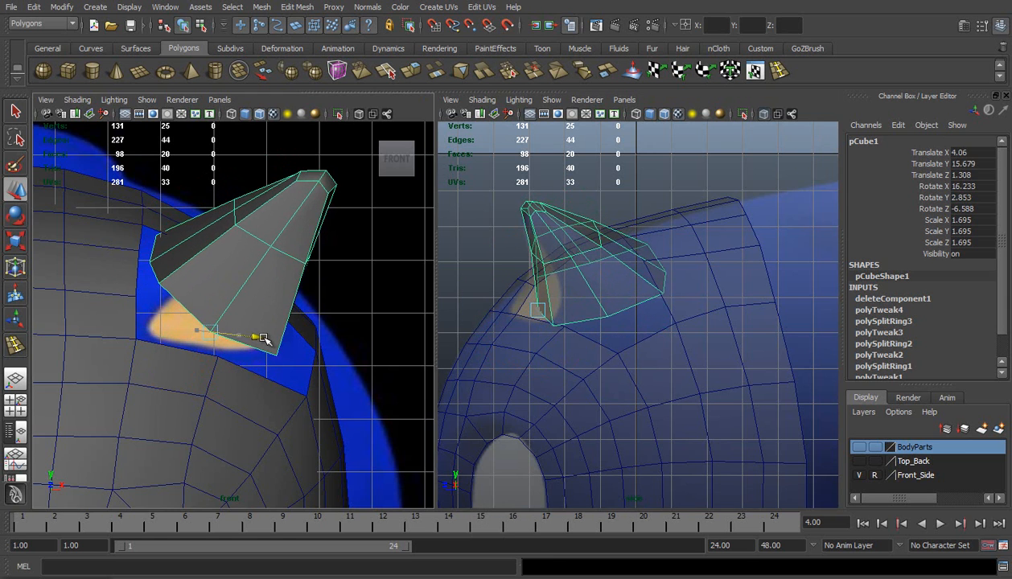
Step: Frame the ear in the perspective view and make slight adjustments to its vertices
click(15, 378)
key(f)
alt+drag(376, 319, 465, 284)
right_drag(447, 288, 391, 288)
alt+drag(405, 307, 337, 261)
drag(486, 307, 487, 306)
alt+drag(419, 301, 401, 283)
key(r)
alt+drag(483, 274, 447, 301)
alt+drag(355, 247, 432, 261)
Step: Select the two edges between the top of the head's centre line and the ear opening and remove them with Delete Edge/Vertex
right_drag(359, 280, 359, 246)
alt+drag(420, 314, 360, 372)
click(349, 292)
shift+click(316, 282)
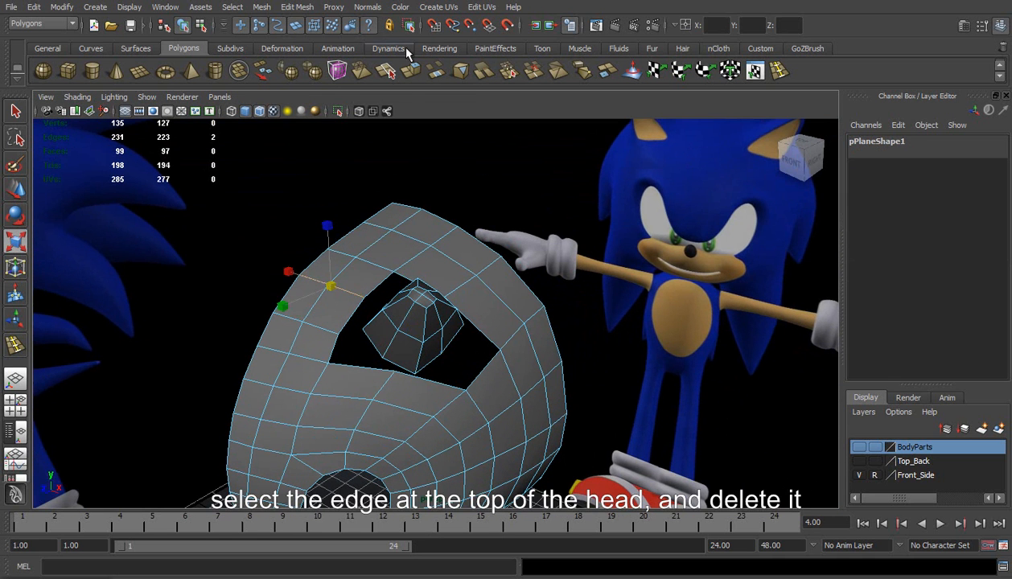
click(368, 7)
key(ctrl+z)
click(297, 7)
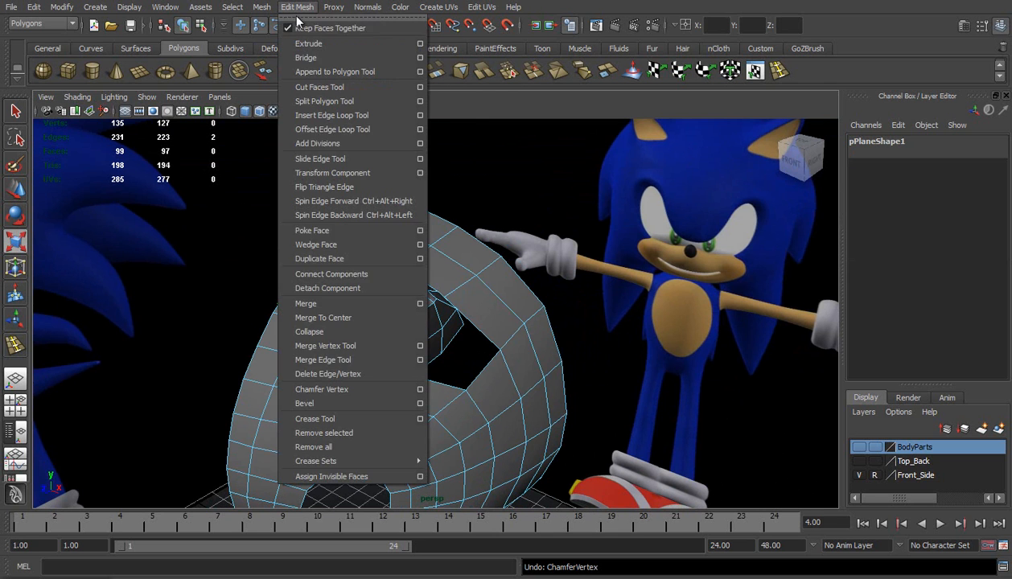
click(361, 374)
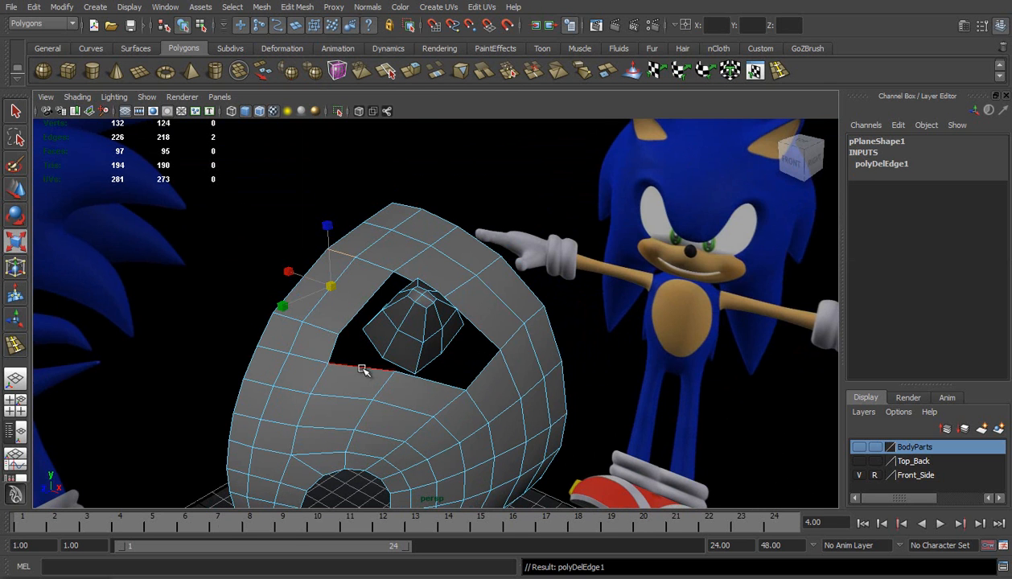
Step: Move the neighbouring edges between the head's centre line and the ear opening up toward the gap so the rows are evenly spaced
click(323, 328)
shift+click(294, 320)
key(w)
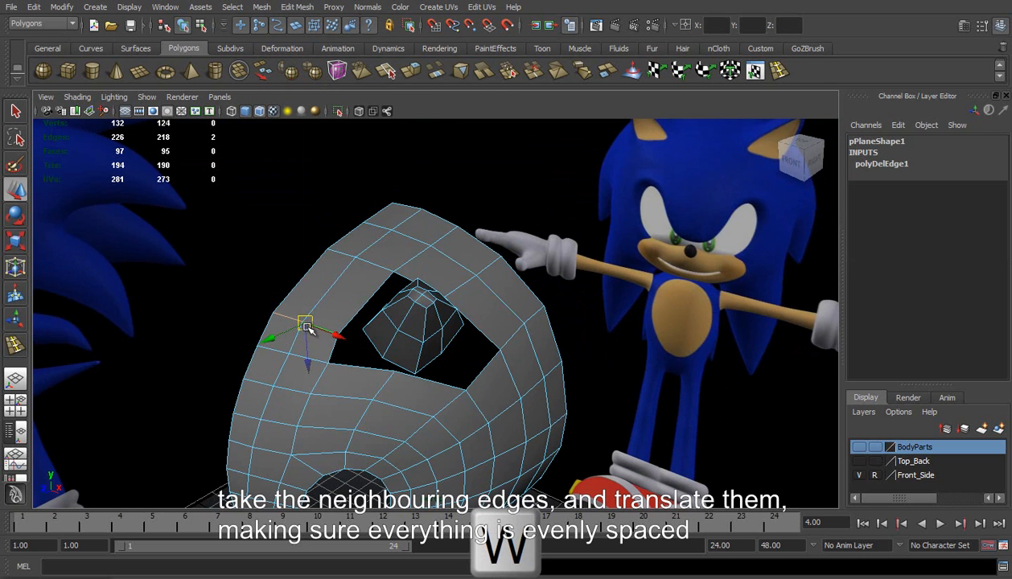
drag(304, 325, 326, 296)
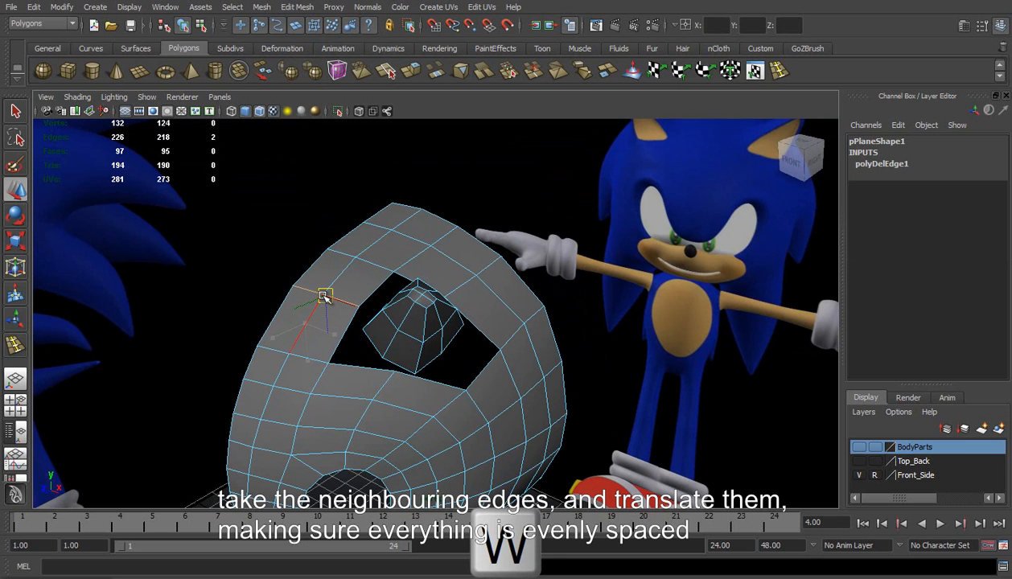
double_click(315, 360)
drag(298, 355, 300, 384)
click(286, 387)
click(261, 383)
shift+click(293, 389)
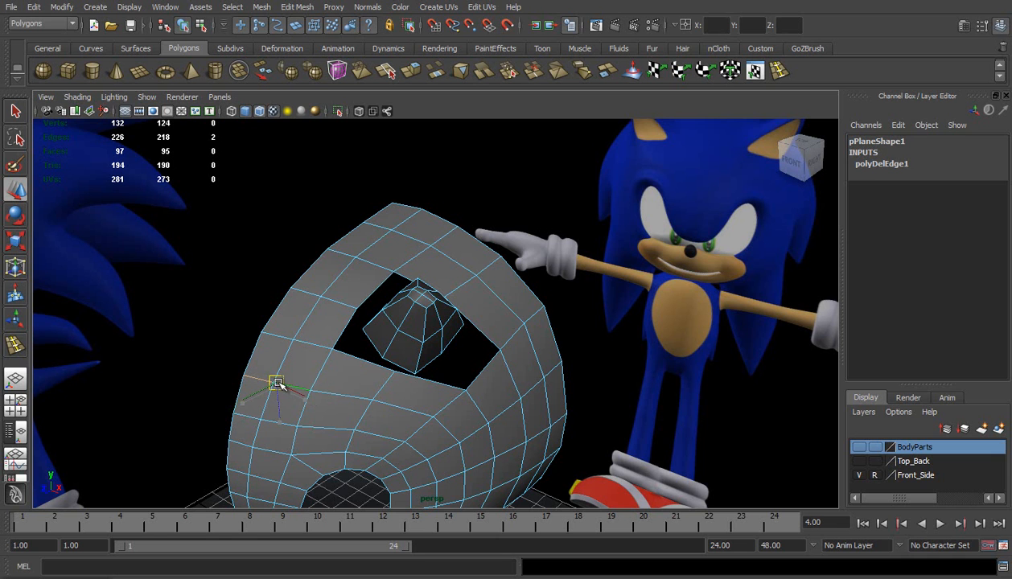
Step: Insert an edge loop on the head from the ear opening's outer rear edge down to the bottom of the mesh
alt+drag(400, 344, 344, 307)
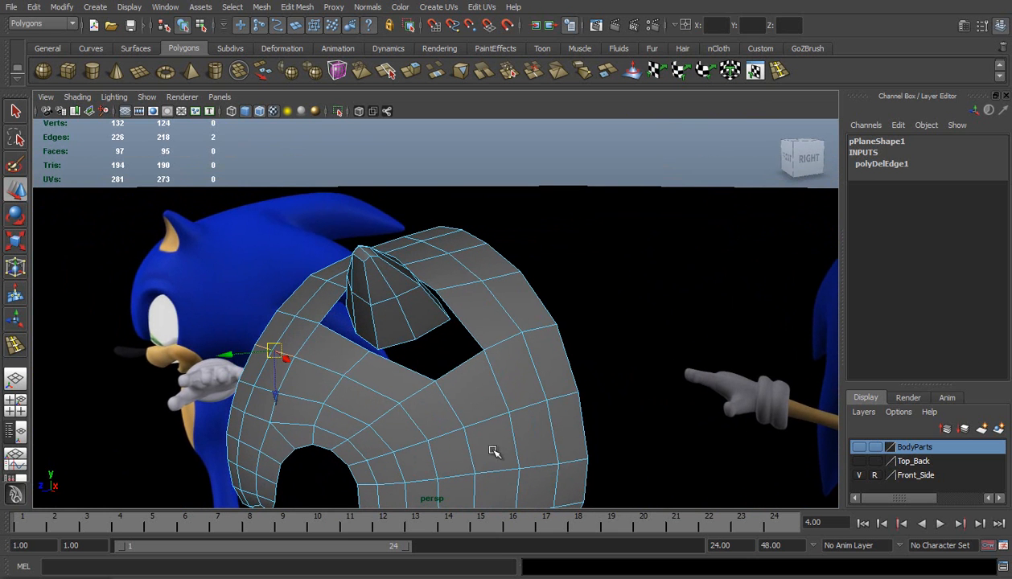
click(777, 72)
alt+drag(490, 420, 471, 342)
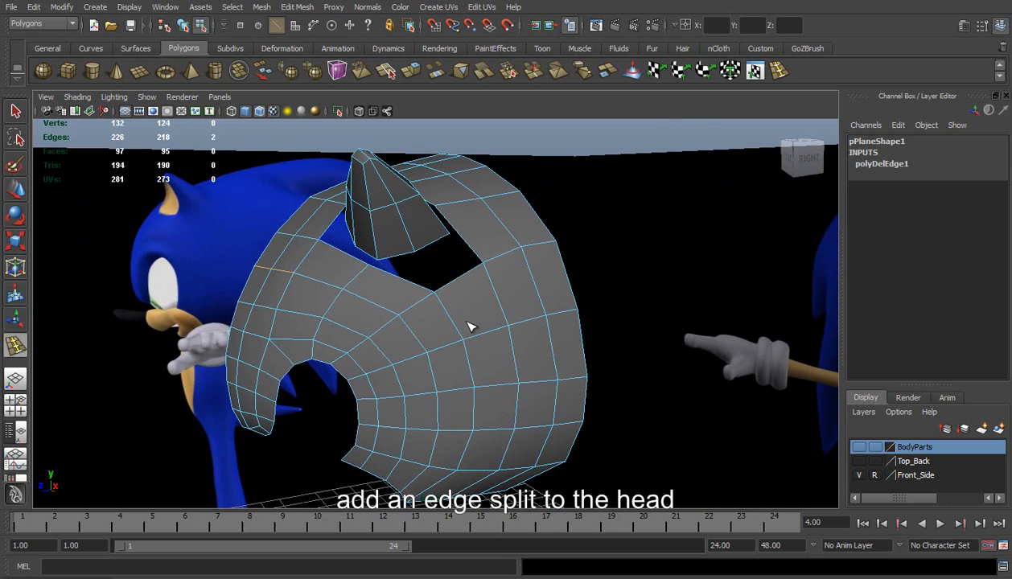
click(460, 284)
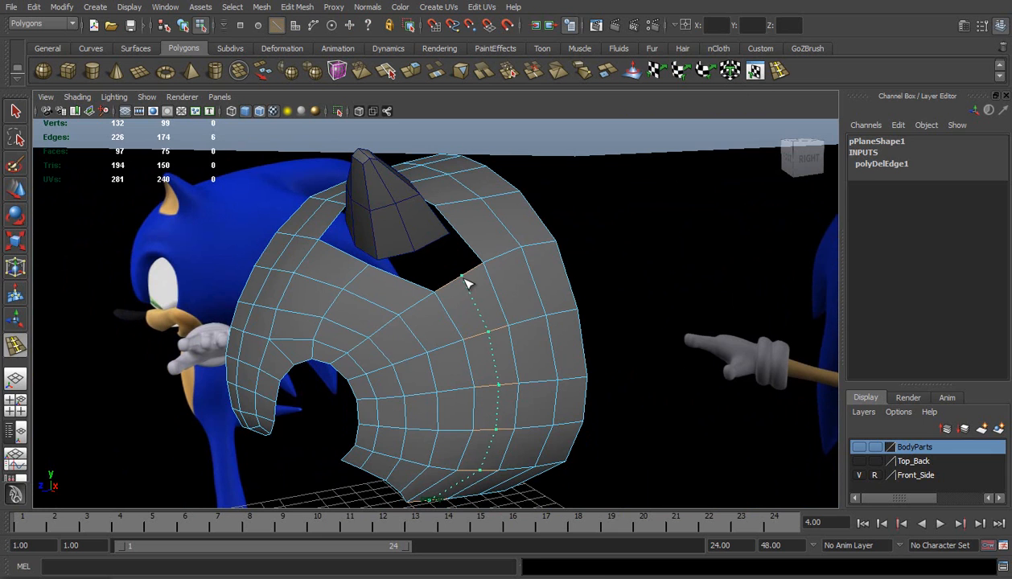
Step: Adjust the position of the head's edge loop passing through the ear opening's rear corner to even out the surrounding spacing
key(w)
alt+drag(590, 346, 509, 296)
alt+drag(563, 326, 491, 370)
shift+double_click(442, 228)
alt+drag(369, 316, 400, 320)
alt+drag(476, 369, 418, 346)
key(ctrl+z)
ctrl+drag(448, 277, 449, 277)
drag(412, 348, 420, 347)
drag(463, 396, 463, 392)
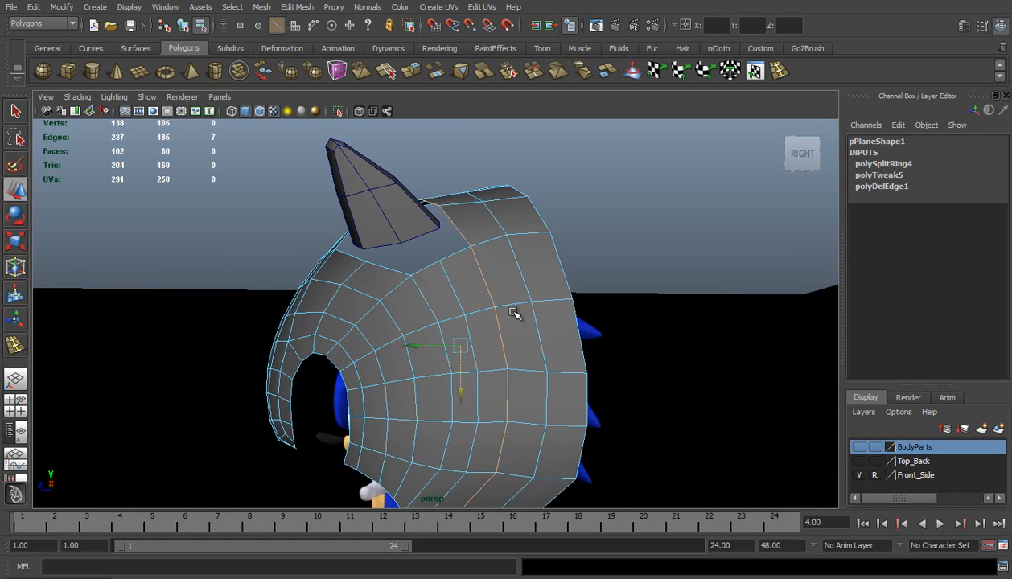
drag(412, 347, 474, 442)
drag(482, 367, 483, 372)
alt+drag(445, 295, 521, 262)
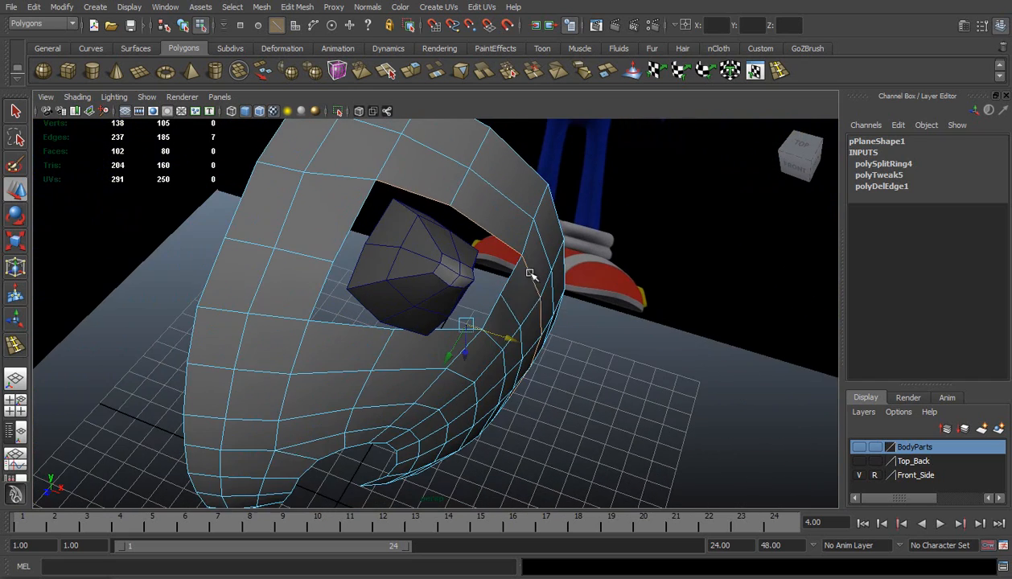
Step: Move the single edge running down from the ear opening's outer rear rim slightly outward
click(510, 309)
drag(556, 322, 557, 321)
alt+drag(335, 268, 338, 252)
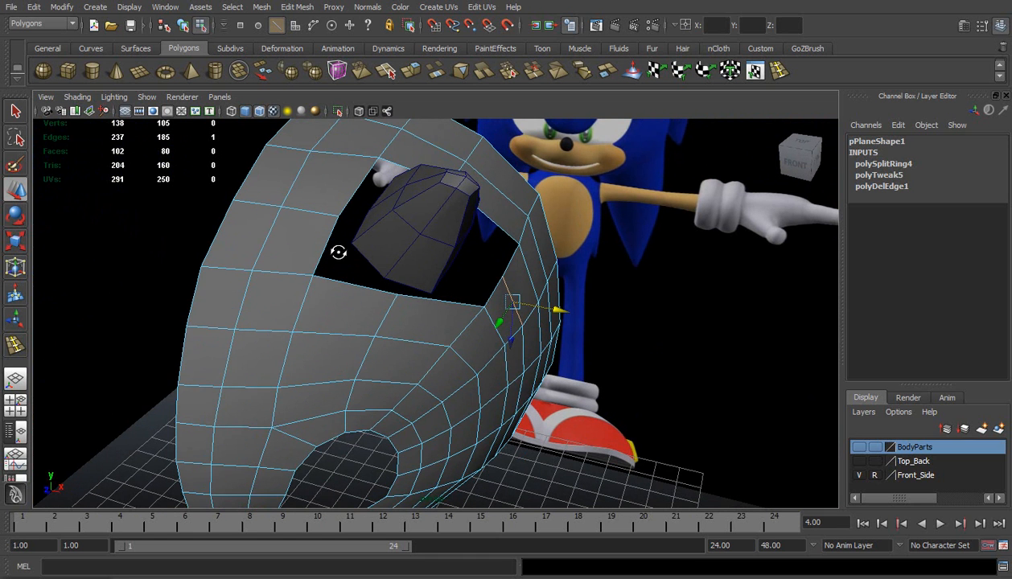
Step: Select the ear in object mode, delete its construction history, and select the head mesh
click(430, 214)
right_drag(436, 213, 477, 197)
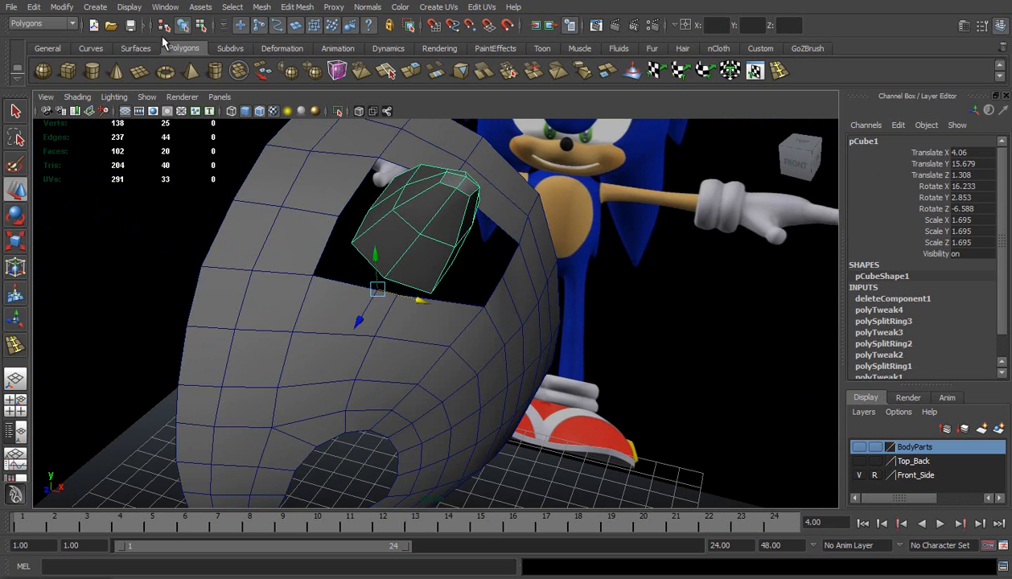
click(35, 7)
mouse_move(101, 158)
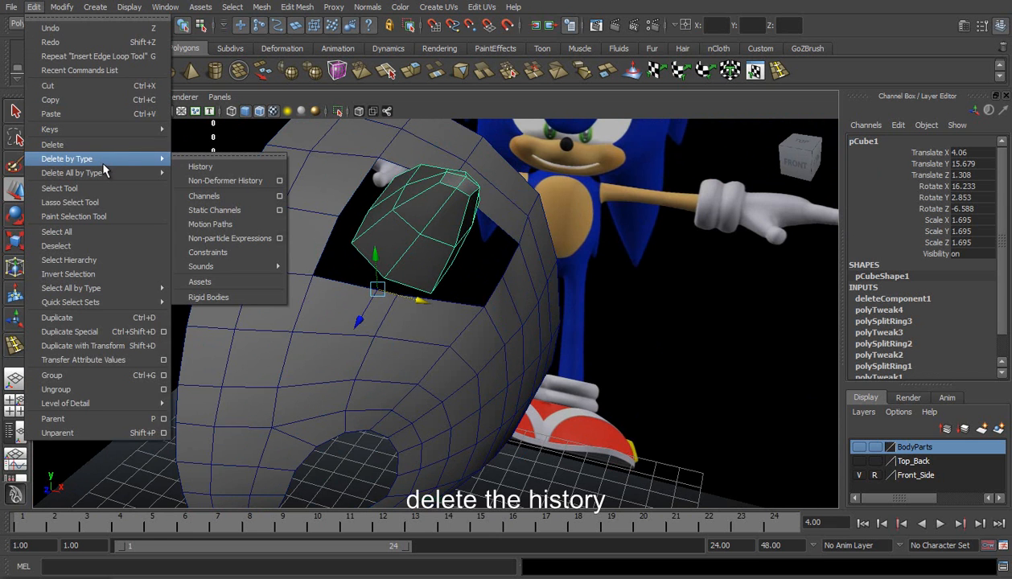
click(263, 165)
click(288, 186)
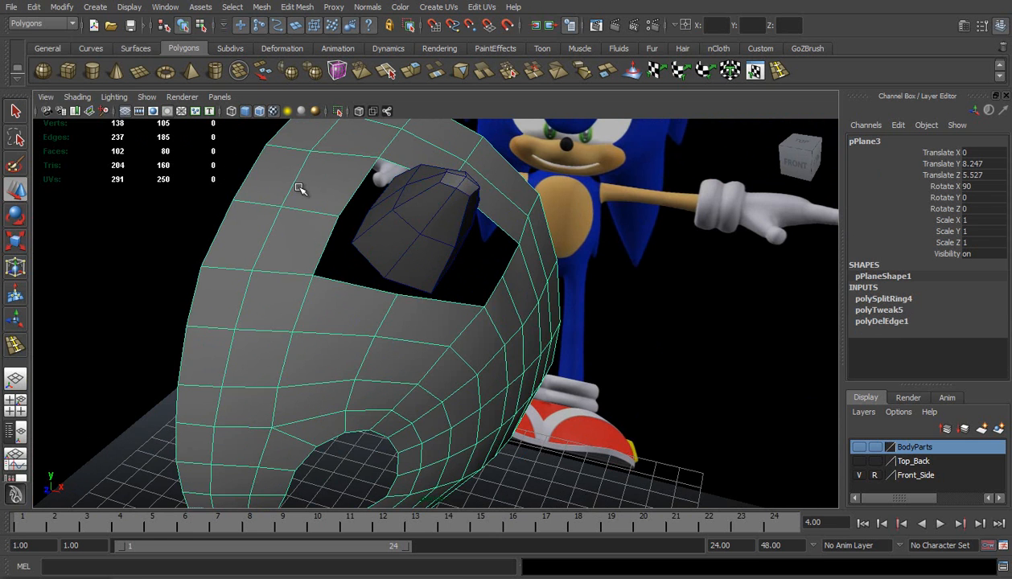
Step: Add the ear to the head selection and combine the two meshes into one object
shift+click(426, 234)
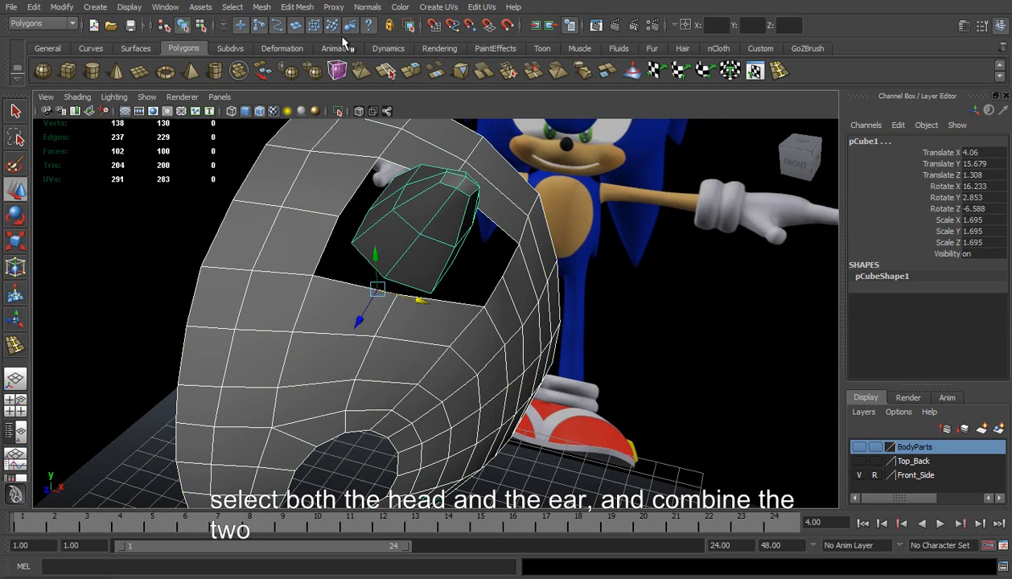
click(262, 8)
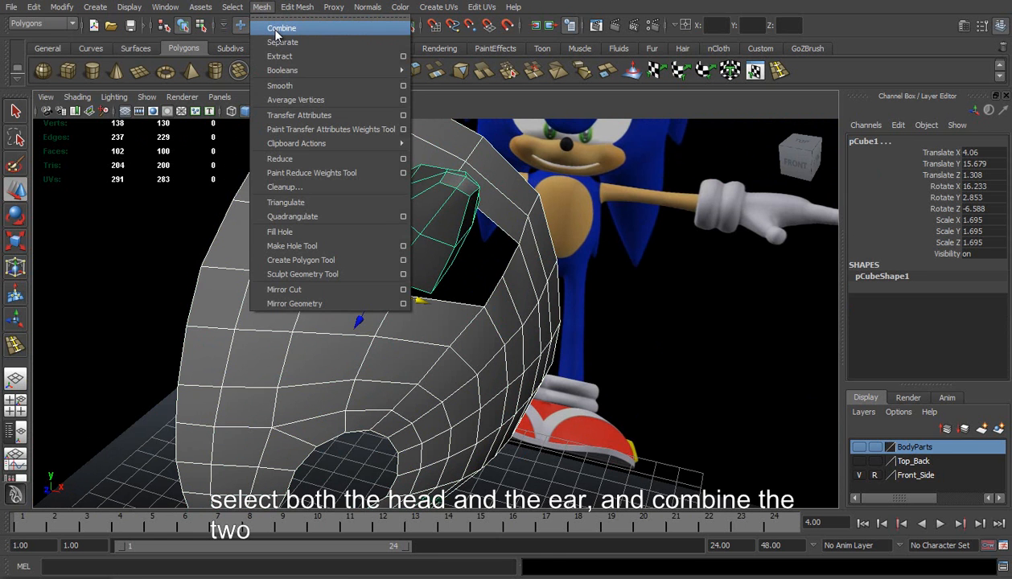
click(277, 29)
mouse_move(384, 170)
alt+mouse_down()
mouse_move(364, 207)
mouse_move(319, 186)
mouse_move(321, 172)
mouse_move(381, 172)
alt+mouse_up()
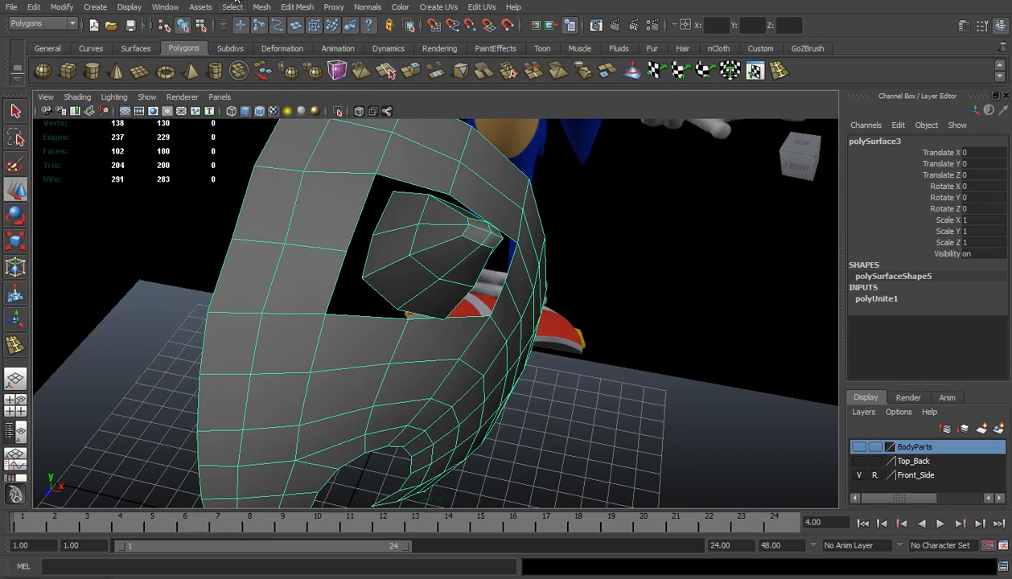
click(262, 7)
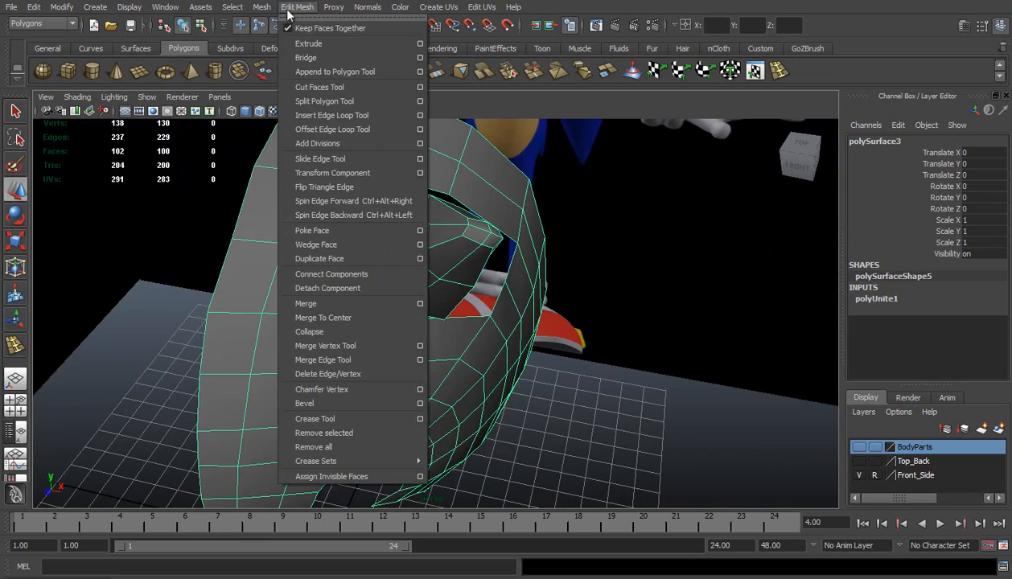
click(343, 73)
alt+drag(395, 288, 397, 296)
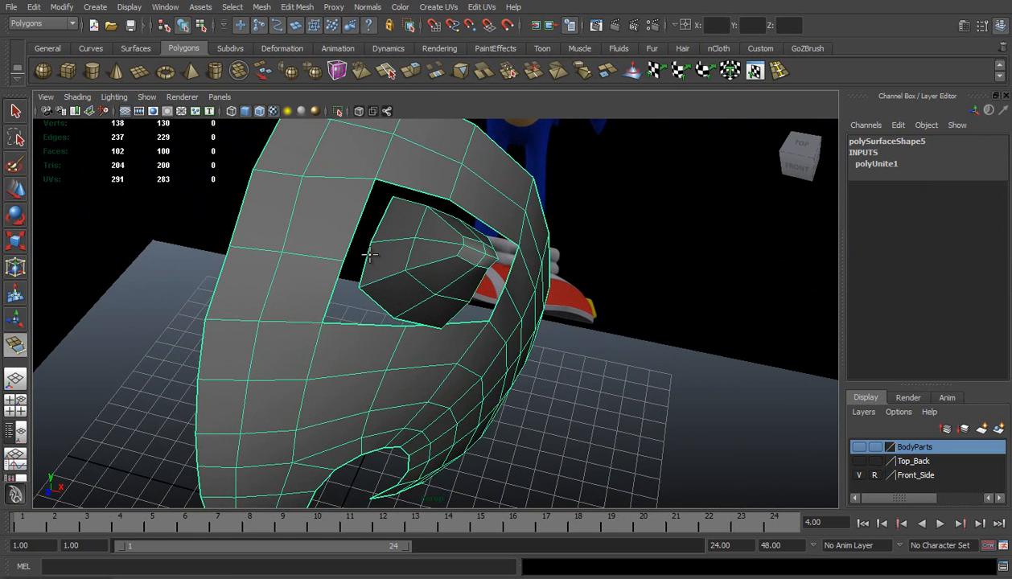
key(w)
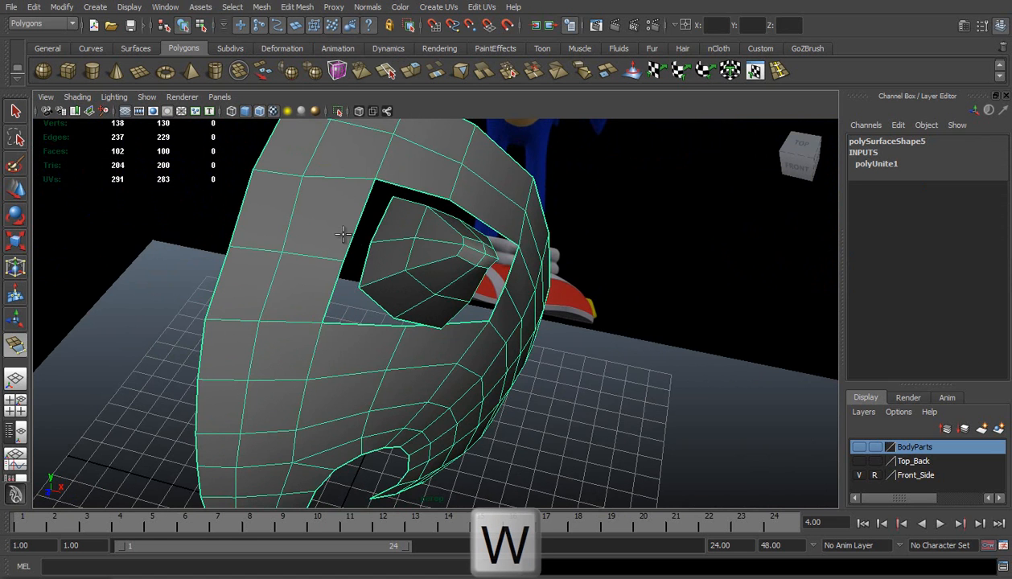
Step: Move the row of three vertices between the centreline and the ear opening's inner edge slightly toward the back of the head
right_drag(281, 232, 240, 225)
drag(207, 231, 299, 235)
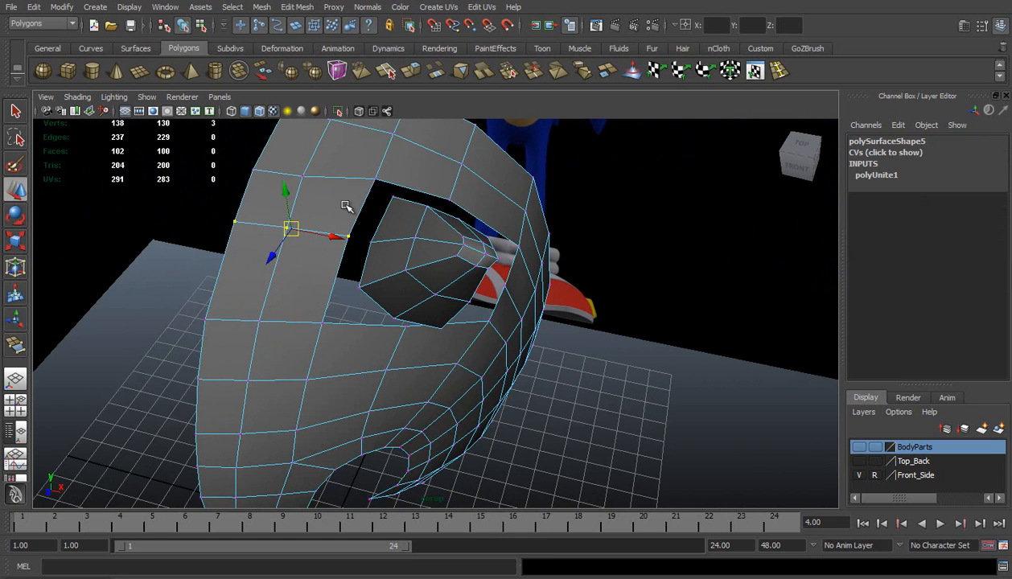
alt+drag(366, 317, 352, 250)
mouse_move(389, 285)
alt+mouse_down()
mouse_move(389, 303)
mouse_move(394, 288)
alt+mouse_up()
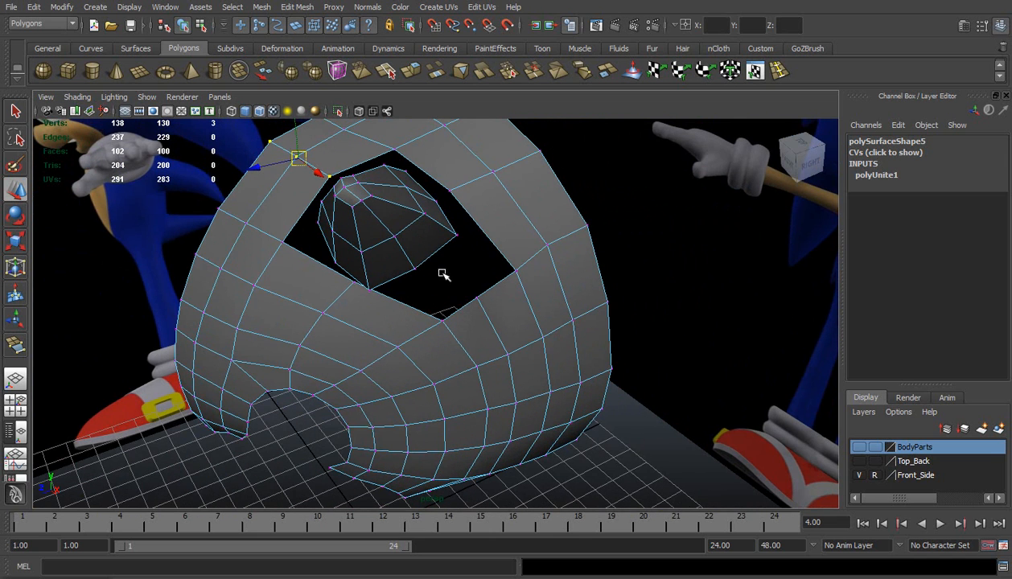
alt+drag(483, 282, 448, 269)
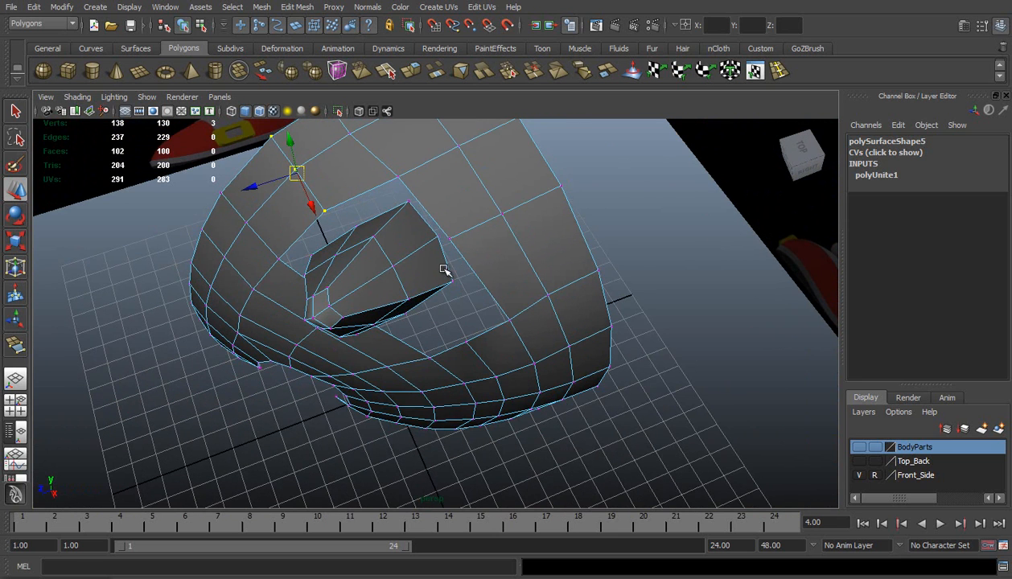
alt+drag(387, 222, 574, 237)
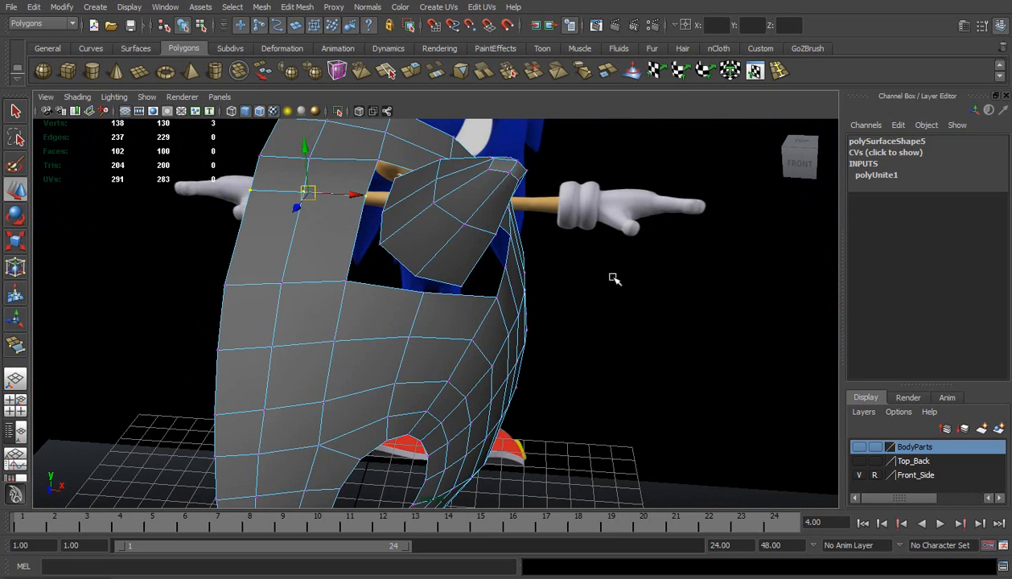
click(574, 237)
Step: Use Append to Polygon on the combined mesh to bridge the ear opening's inner side to the ear base with two faces
right_drag(436, 216, 481, 186)
click(447, 187)
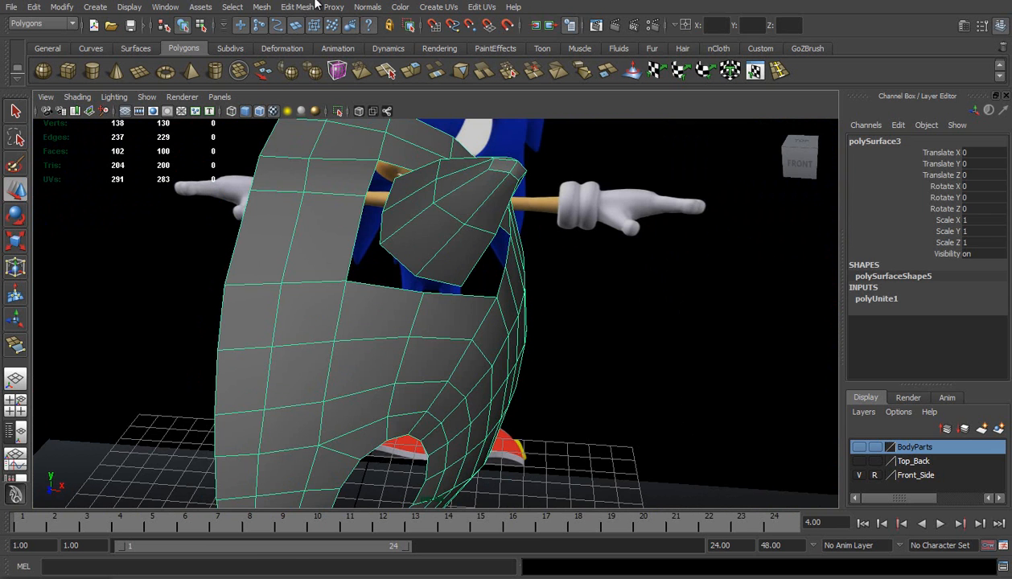
click(297, 6)
click(349, 73)
alt+drag(445, 234, 457, 326)
click(380, 242)
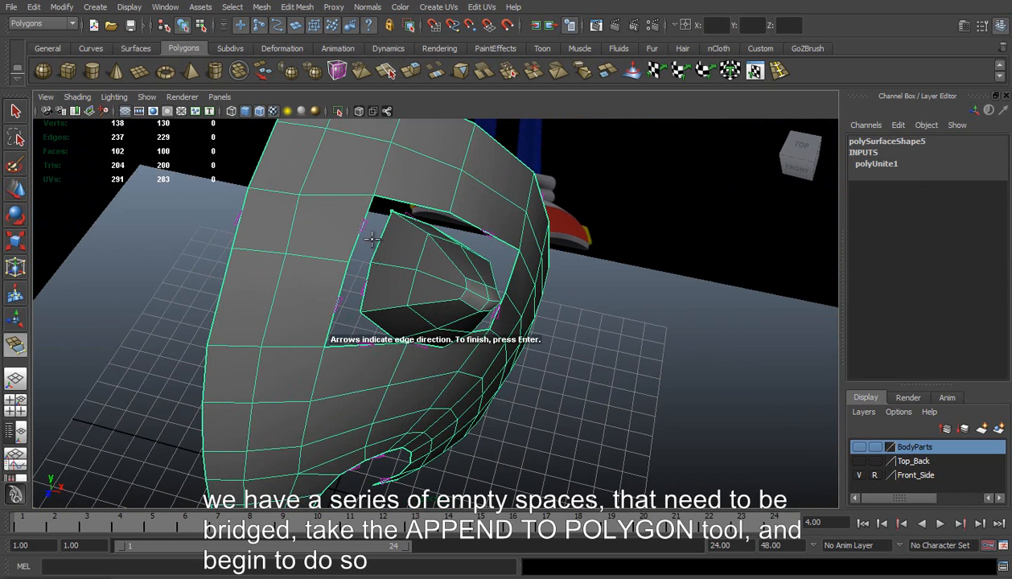
click(360, 235)
key(g)
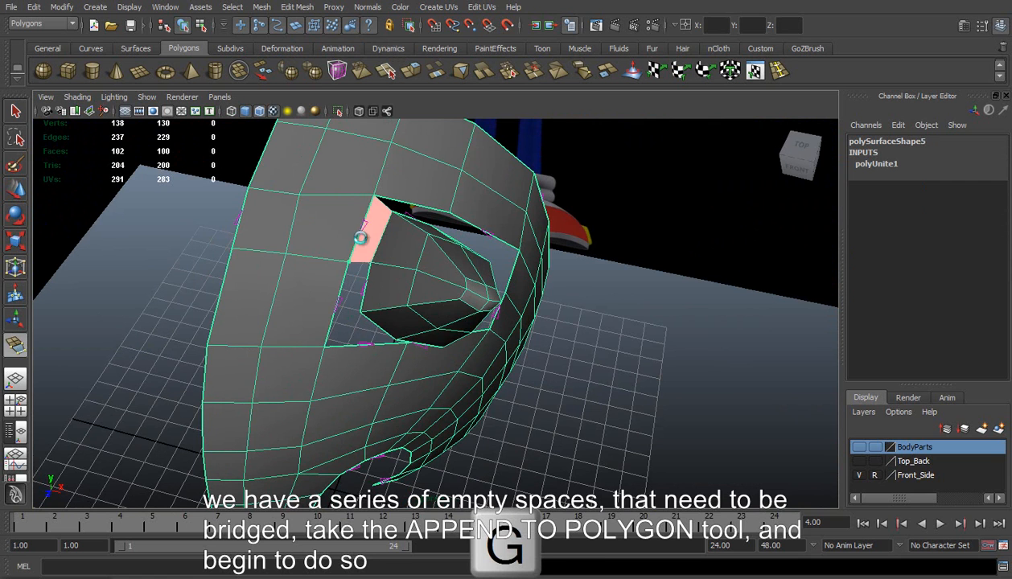
click(364, 288)
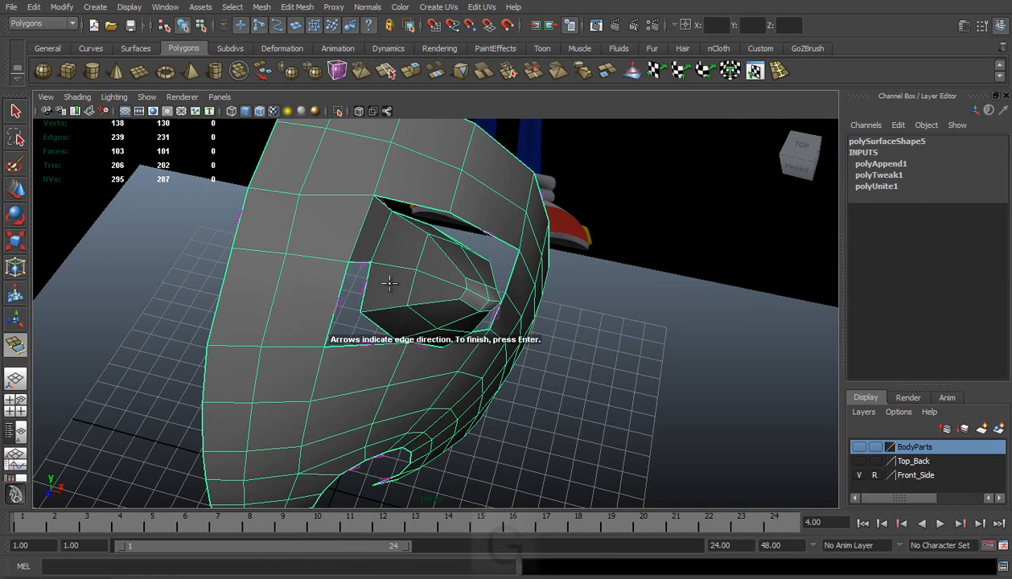
click(336, 306)
key(g)
Step: Append two faces bridging the front edges of the ear base to the front rim of the head opening
alt+drag(379, 372, 348, 237)
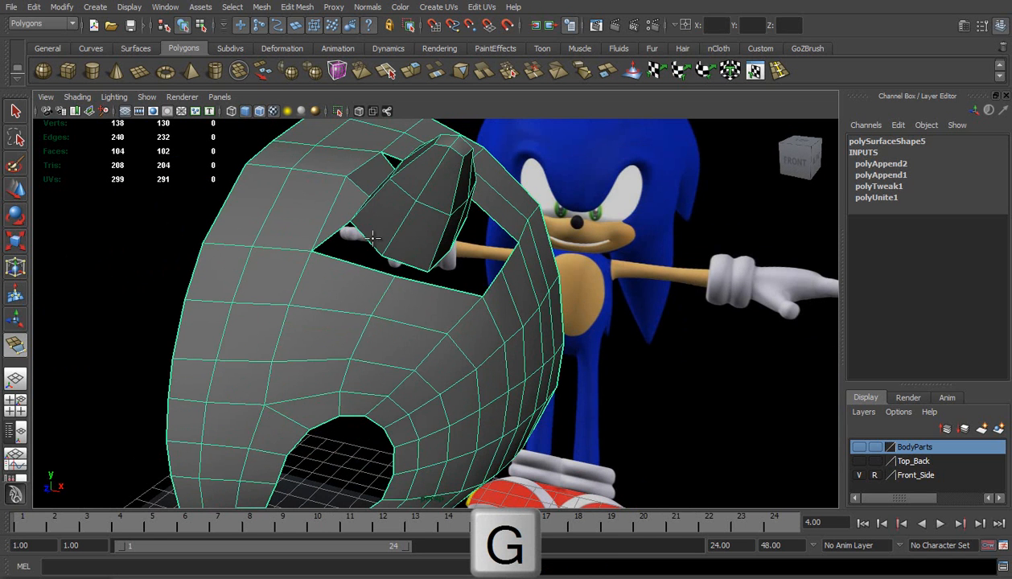
click(367, 243)
click(357, 265)
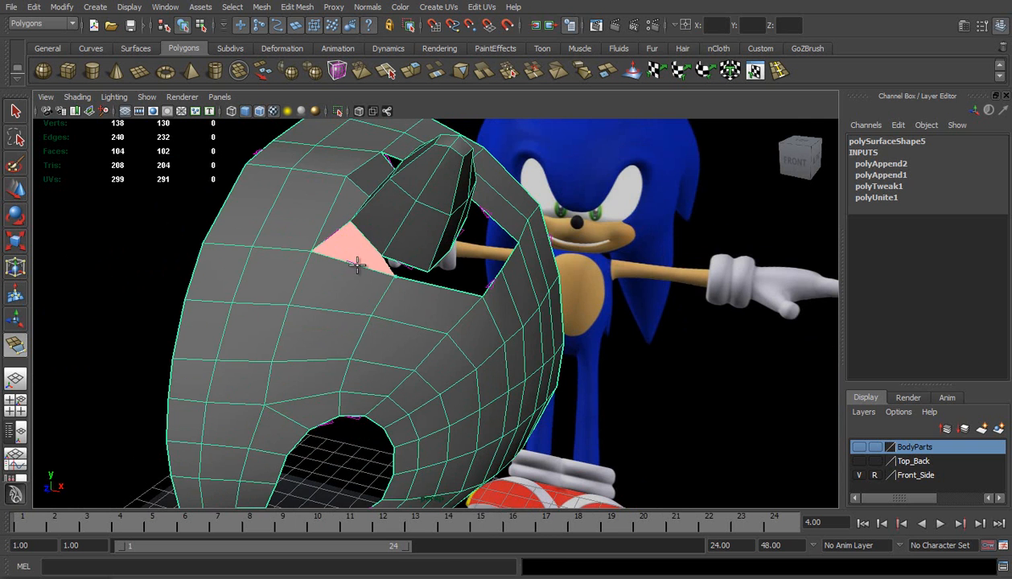
key(g)
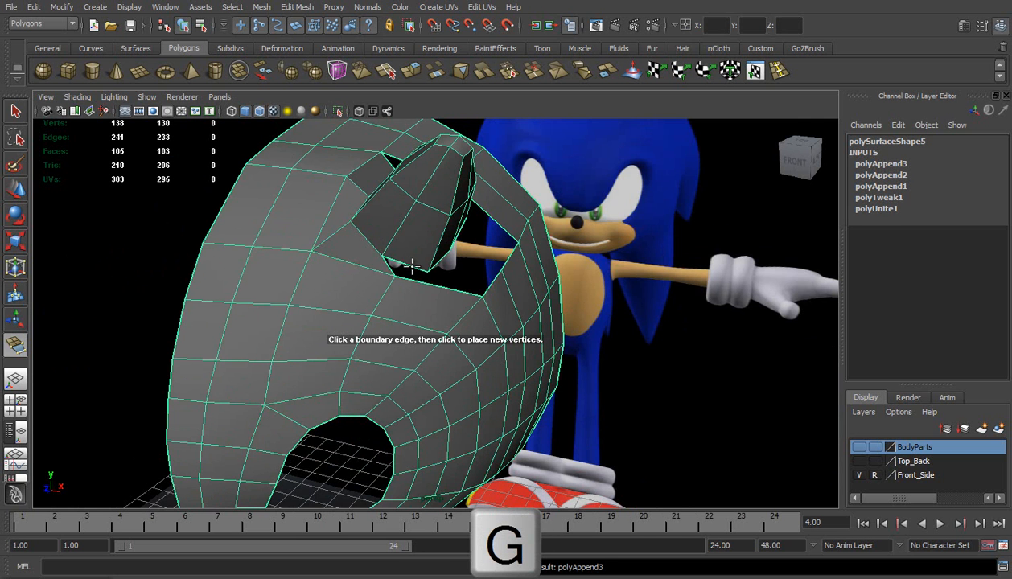
mouse_move(409, 270)
alt+mouse_down()
mouse_move(434, 257)
mouse_move(413, 252)
alt+mouse_up()
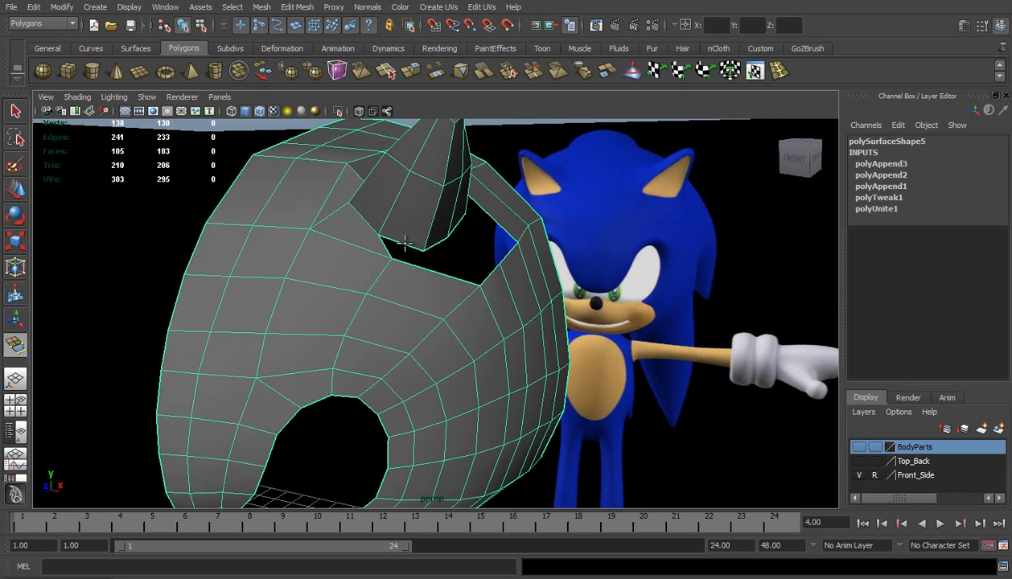
click(408, 244)
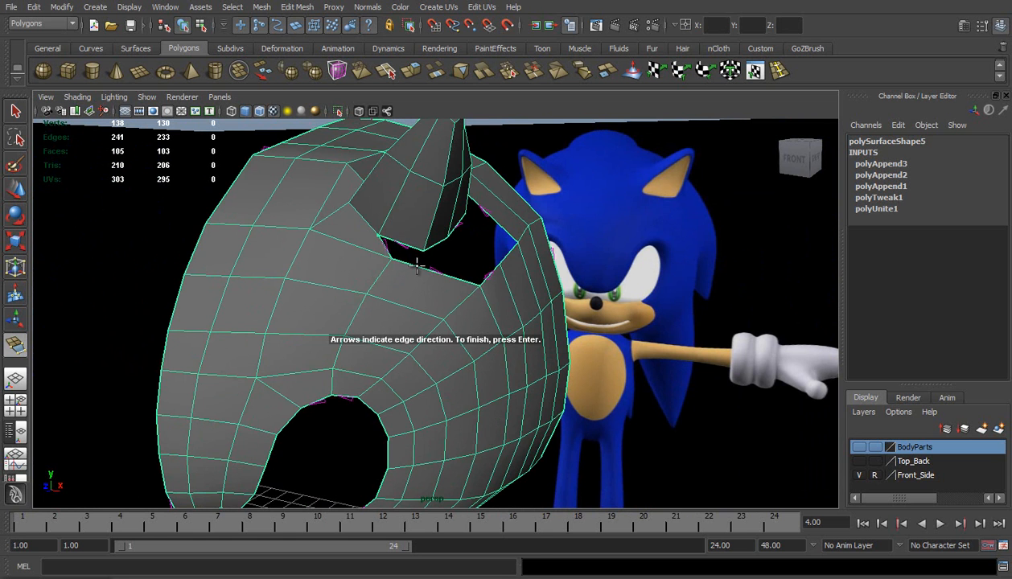
click(417, 270)
key(g)
Step: Append two faces joining the outer edges of the ear base to the outer rim of the head opening
alt+drag(435, 259, 385, 250)
key(g)
click(392, 244)
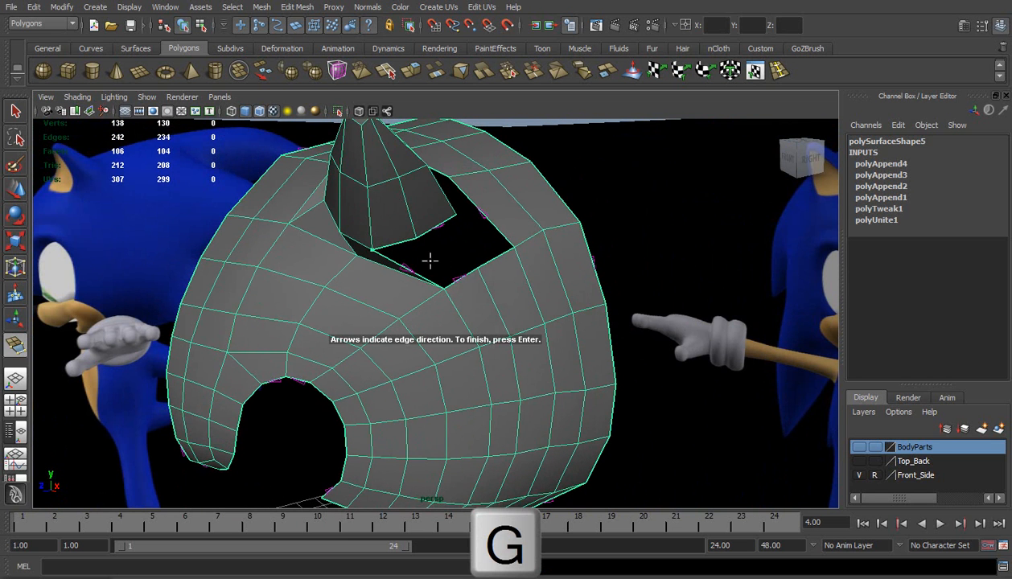
click(459, 276)
key(g)
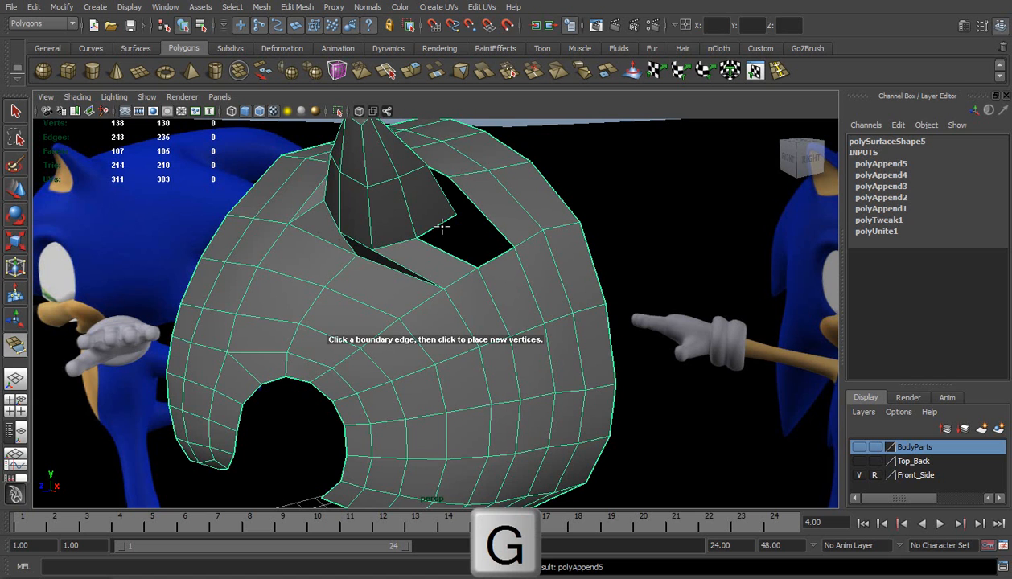
click(445, 219)
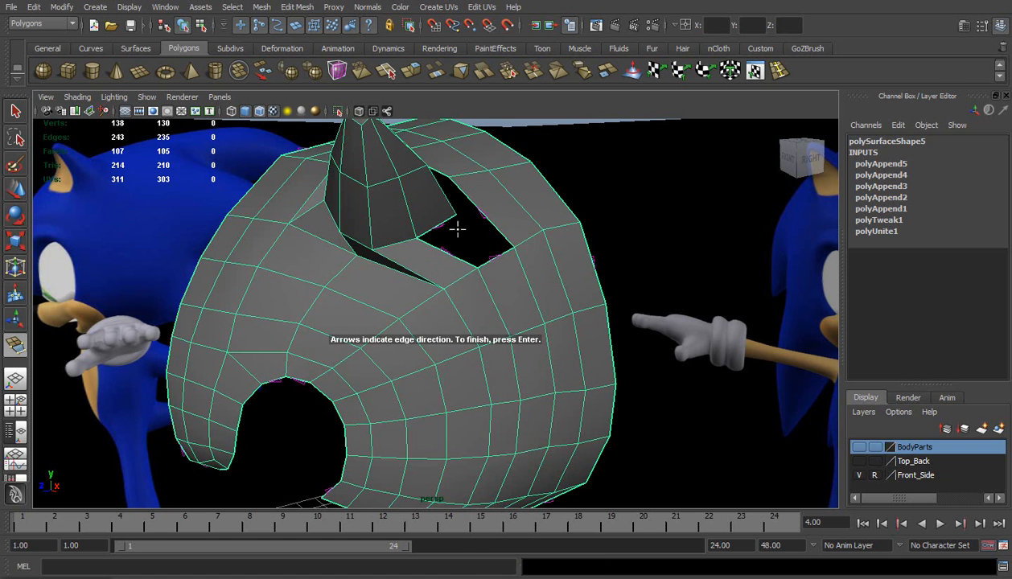
click(497, 256)
key(g)
Step: Append the last two faces behind the ear to close the remaining gap with the opening's rear rim
alt+drag(445, 222, 412, 227)
click(412, 227)
click(418, 217)
key(g)
click(448, 249)
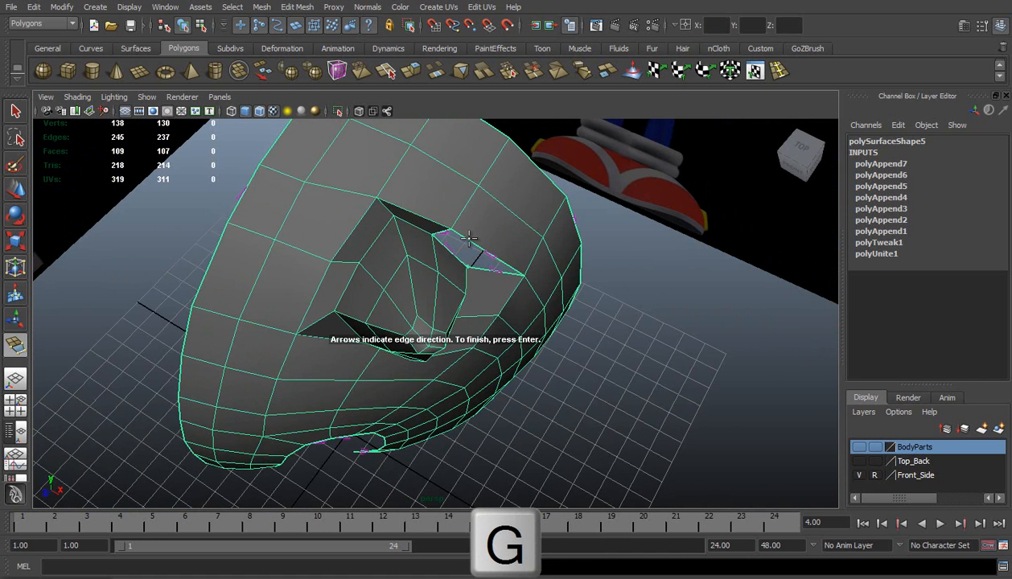
click(460, 237)
key(g)
alt+drag(407, 301, 434, 214)
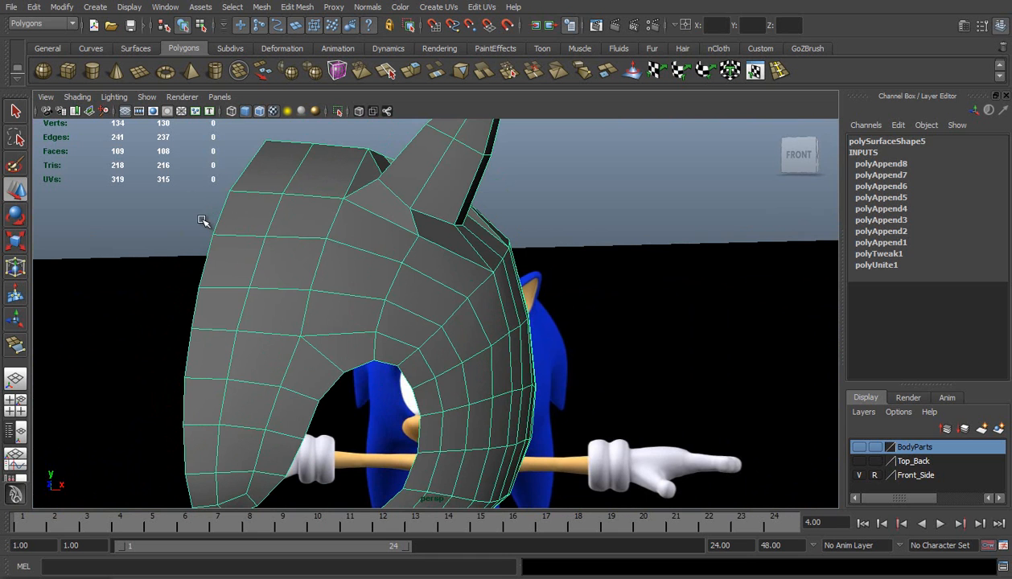
Step: In the top view, flatten the head's rear border vertices into a straight line with Scale and align them at the rearmost point
key(space)
key(space)
alt+middle_drag(508, 308, 452, 315)
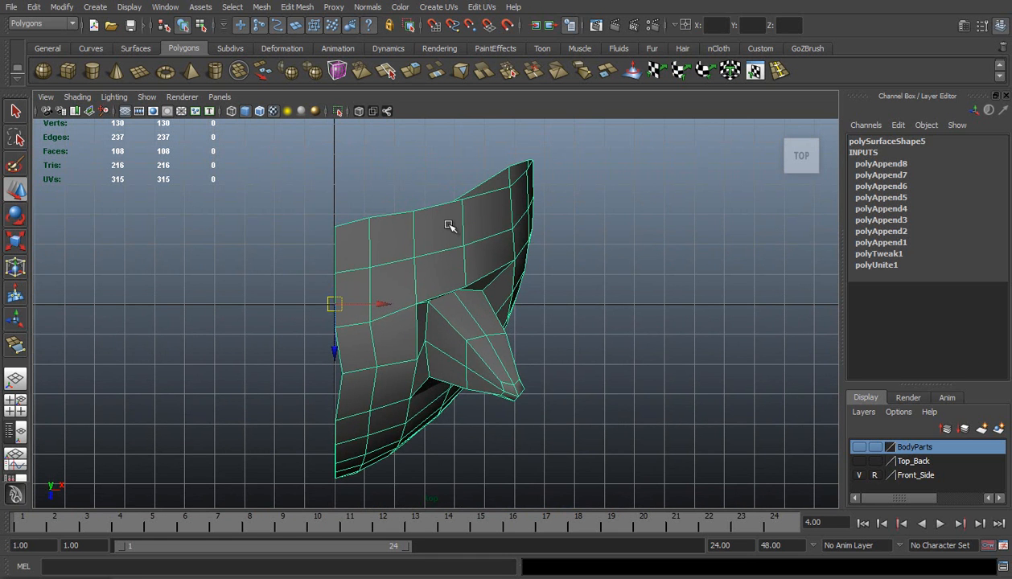
right_drag(449, 226, 433, 225)
drag(463, 235, 464, 234)
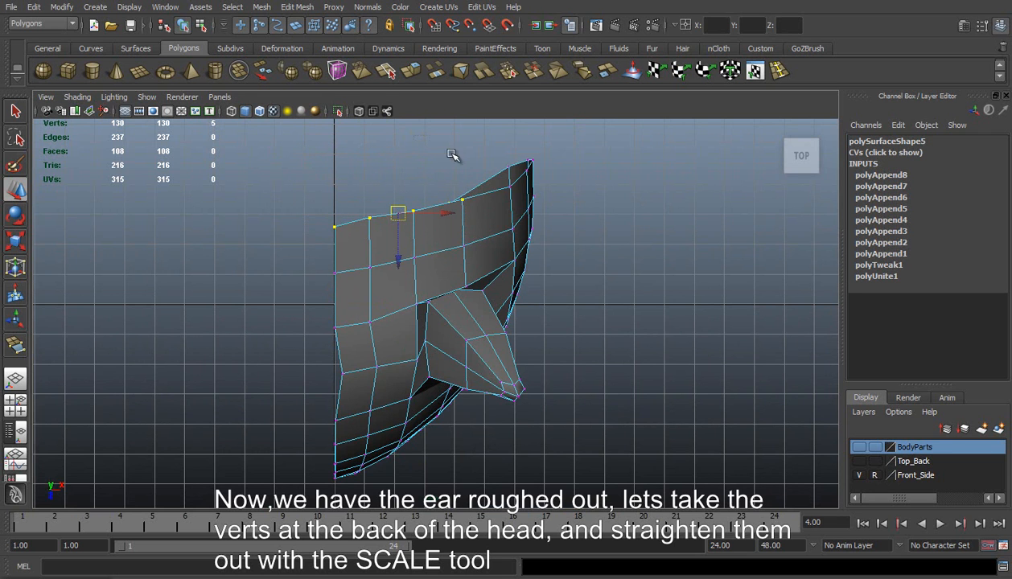
shift+drag(523, 210, 528, 179)
key(r)
drag(440, 259, 430, 204)
key(w)
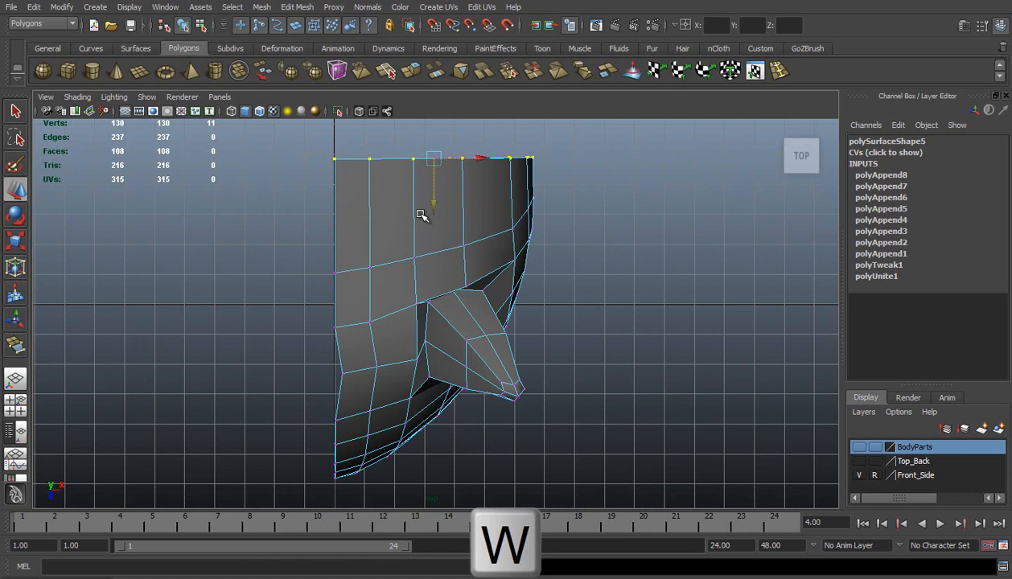
Step: Straighten the neighbouring row of vertices at the back of the head with Scale and move it closer to the rear border
drag(323, 259, 384, 280)
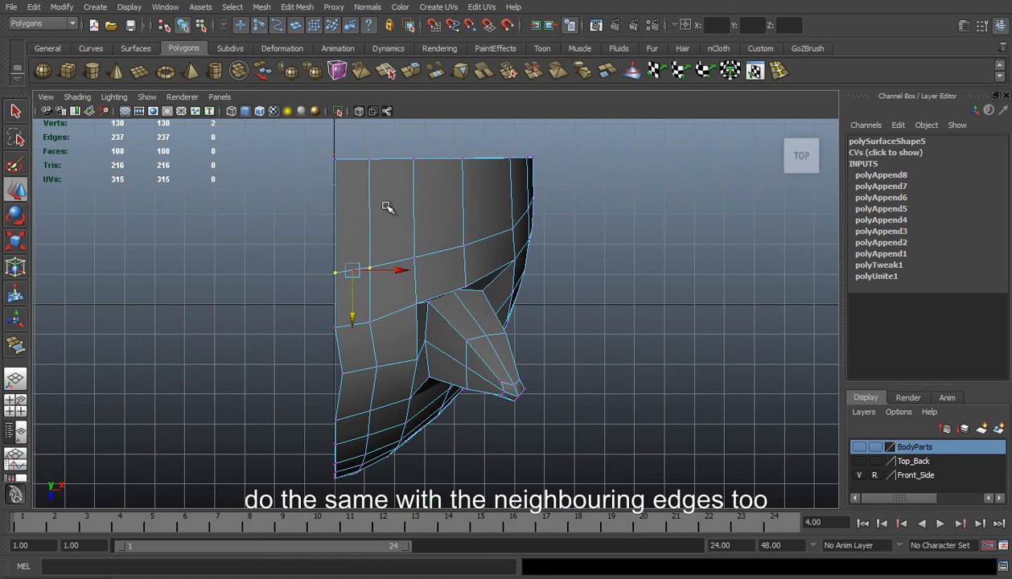
shift+drag(468, 272, 470, 273)
shift+drag(469, 183, 520, 245)
shift+drag(494, 174, 557, 221)
key(r)
drag(435, 299, 436, 235)
key(w)
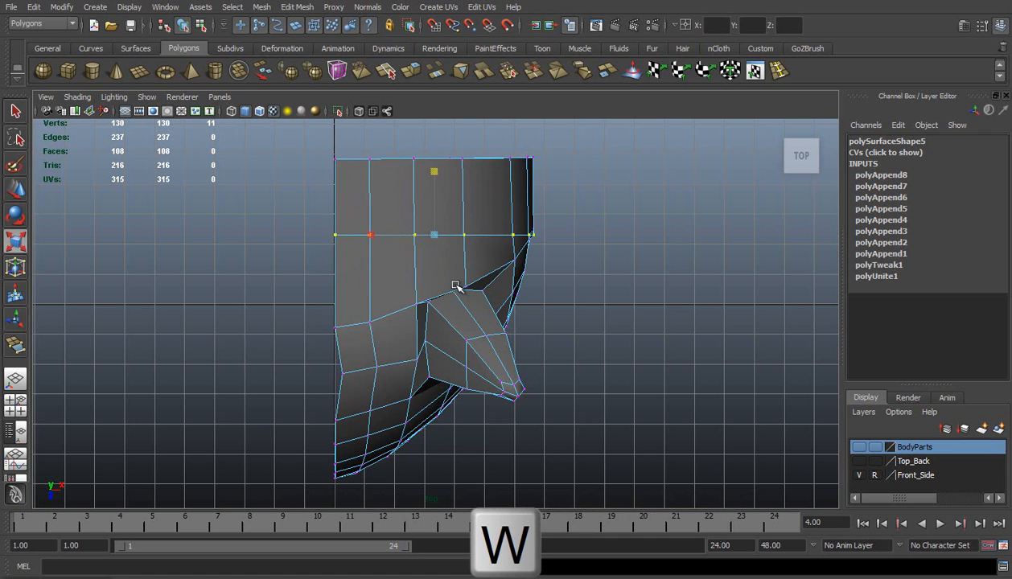
drag(436, 280, 436, 238)
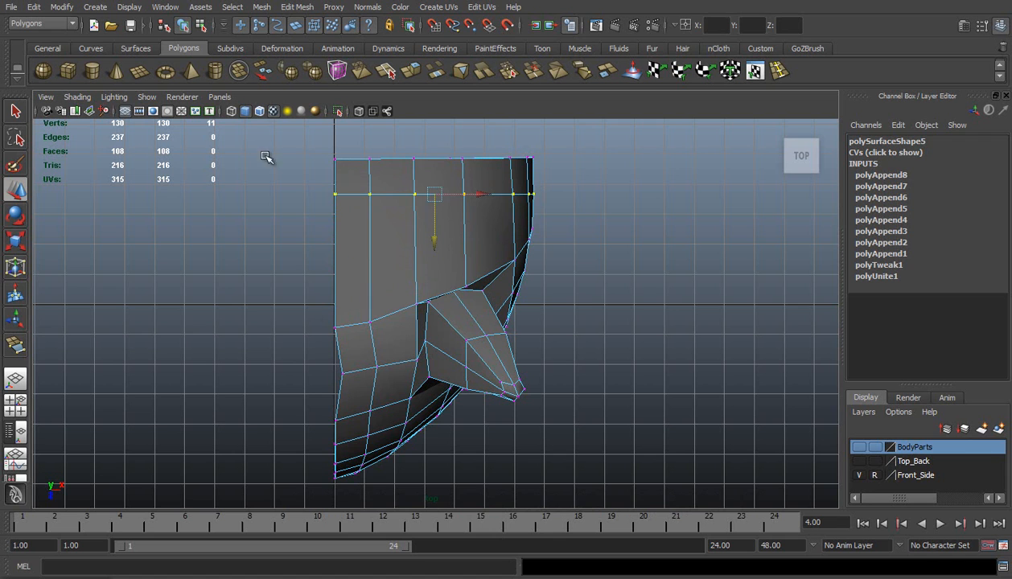
Step: Select all the vertices along the head's centreline and set their X position to 0
drag(274, 140, 342, 500)
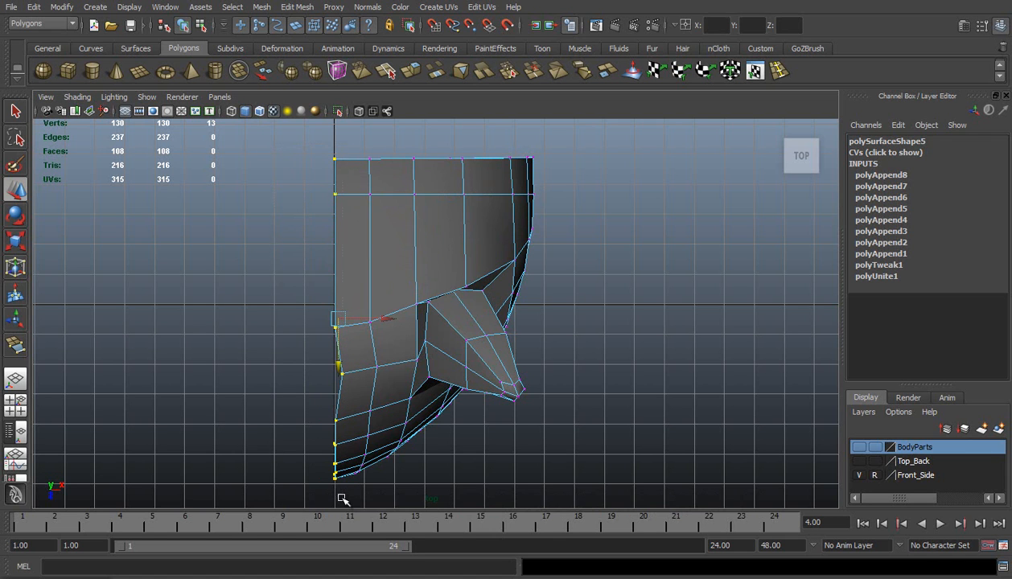
click(724, 29)
text(0)
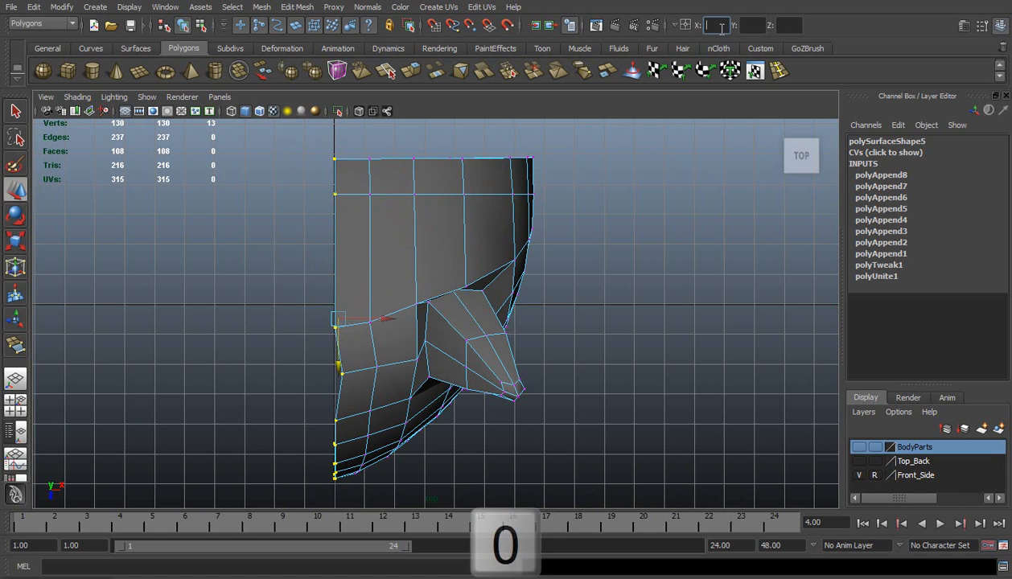
key(Return)
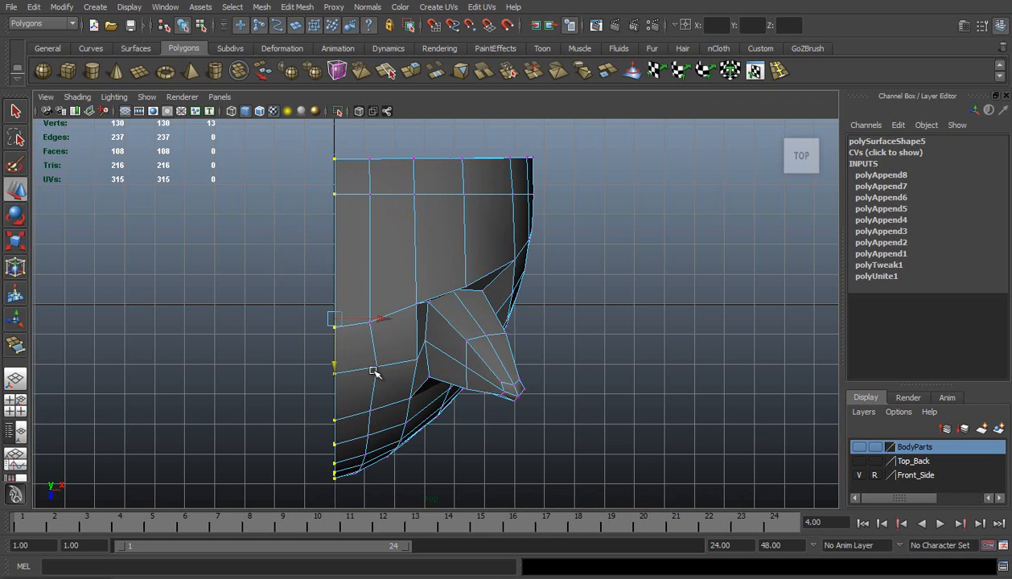
Step: Move the single vertex between the centreline and the ear's inner base inward along X to line up with its column
click(378, 369)
click(378, 369)
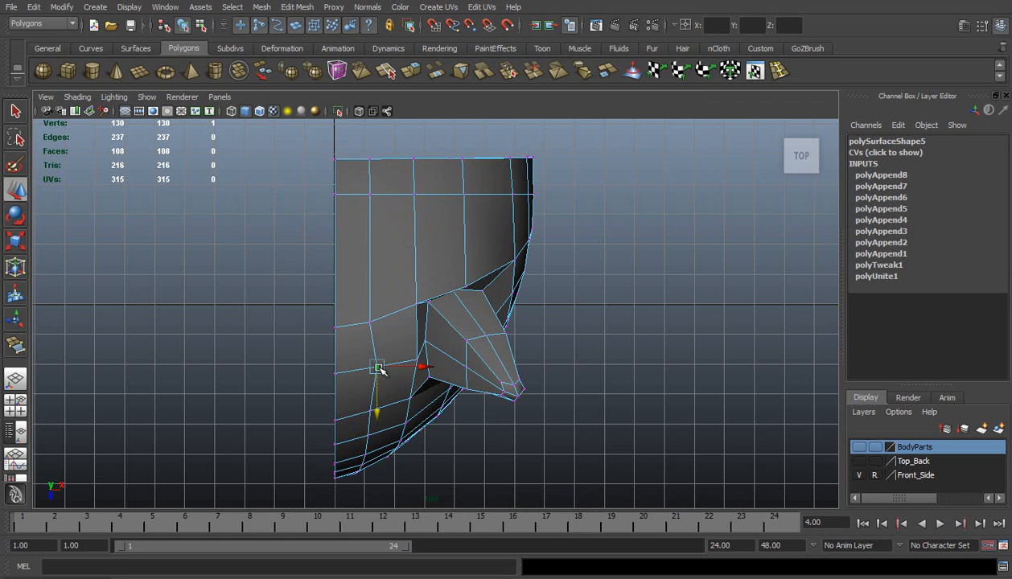
drag(423, 367, 418, 367)
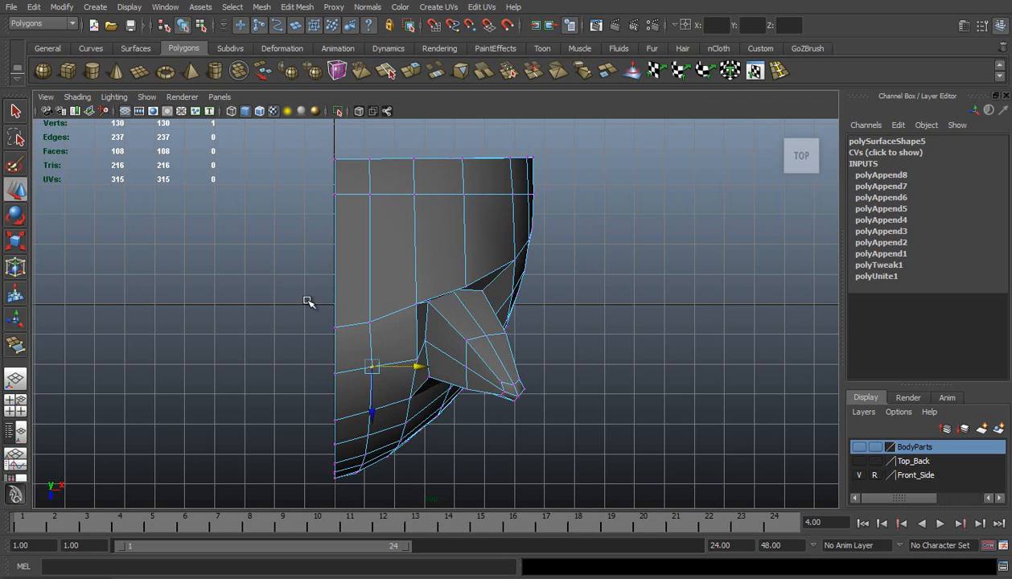
Step: In the perspective view, move the two lower vertices inside the rear border forward along Z, away from the back of the head
right_drag(357, 329, 359, 309)
click(16, 378)
alt+drag(391, 242, 479, 360)
right_drag(479, 361, 459, 367)
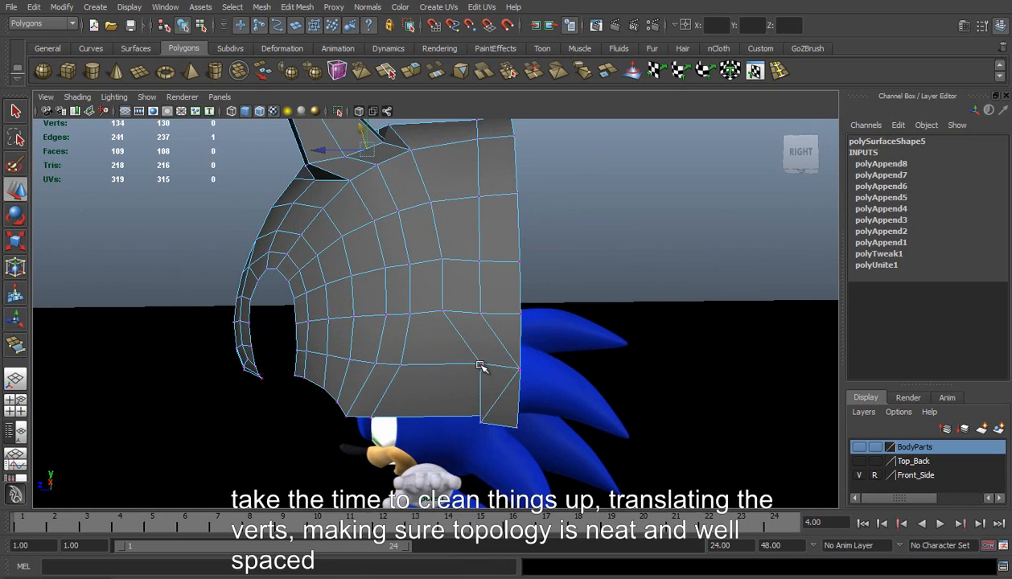
click(481, 366)
drag(448, 366, 416, 363)
click(481, 417)
drag(441, 415, 412, 415)
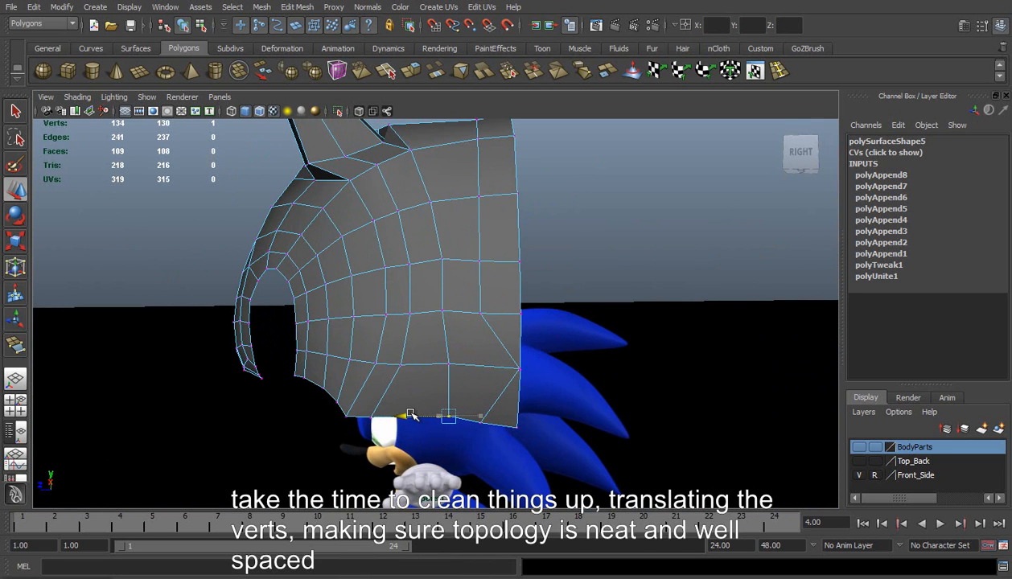
Step: Pull the vertex crowding the lower rear border forward into its column and line up the two vertices ahead of it with their column
click(519, 367)
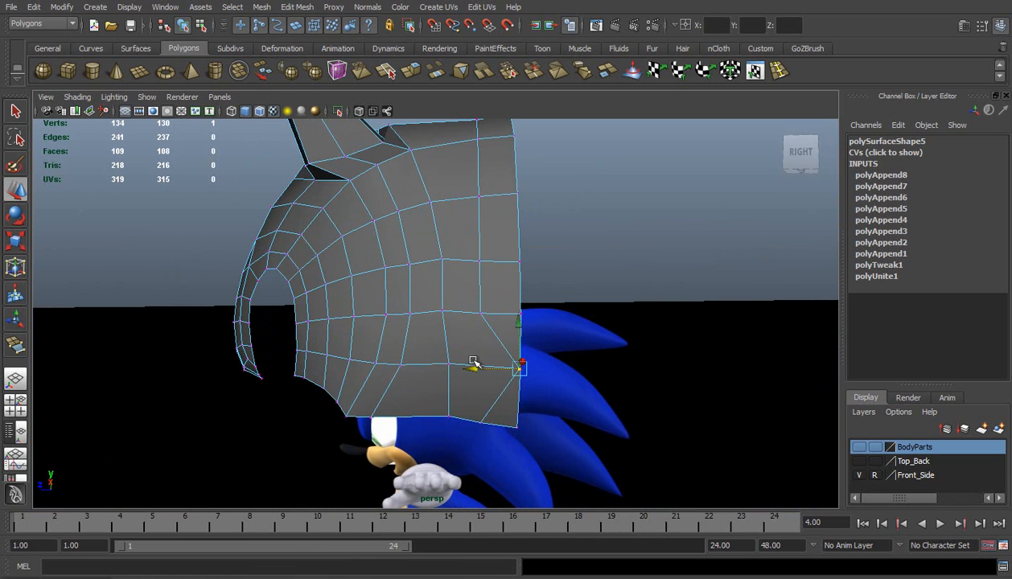
drag(471, 368, 460, 439)
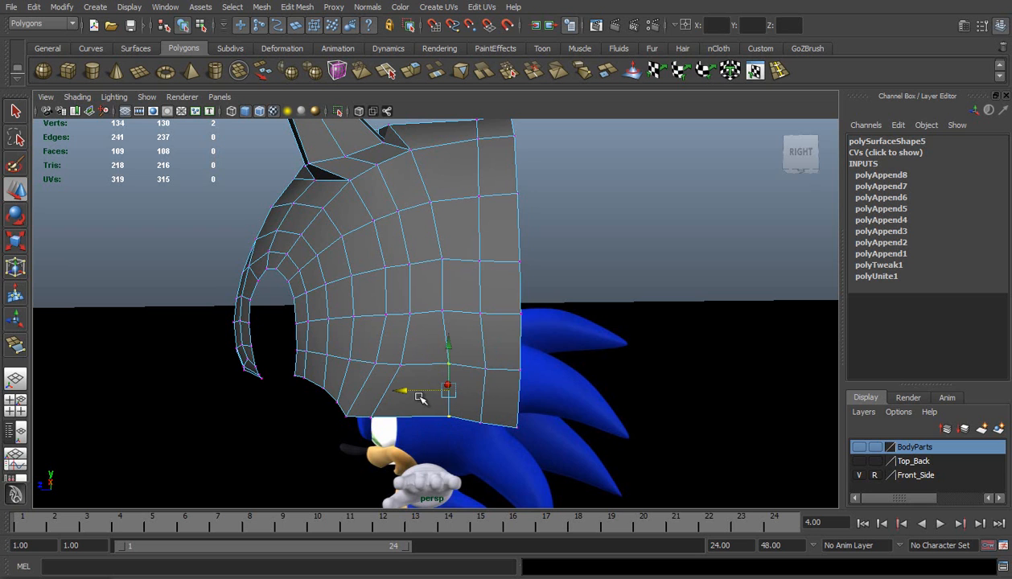
mouse_move(419, 392)
mouse_down()
mouse_move(407, 390)
mouse_move(419, 392)
mouse_up()
click(484, 369)
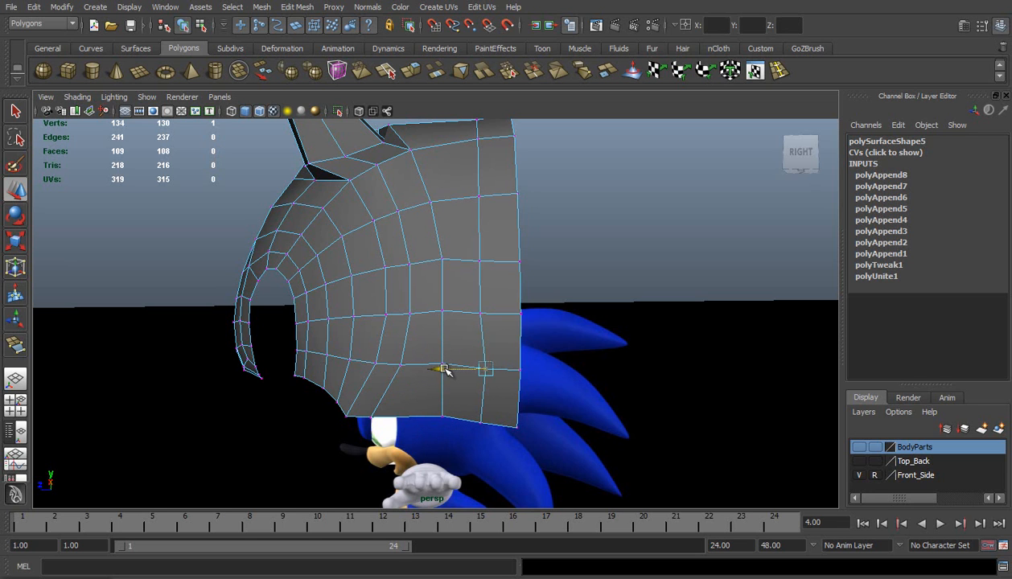
Step: Select the vertical edge loop just behind the ear, straighten it with Scale and move it toward the back of the head
alt+drag(454, 292, 408, 298)
alt+drag(410, 247, 445, 262)
right_drag(440, 258, 437, 237)
double_click(433, 237)
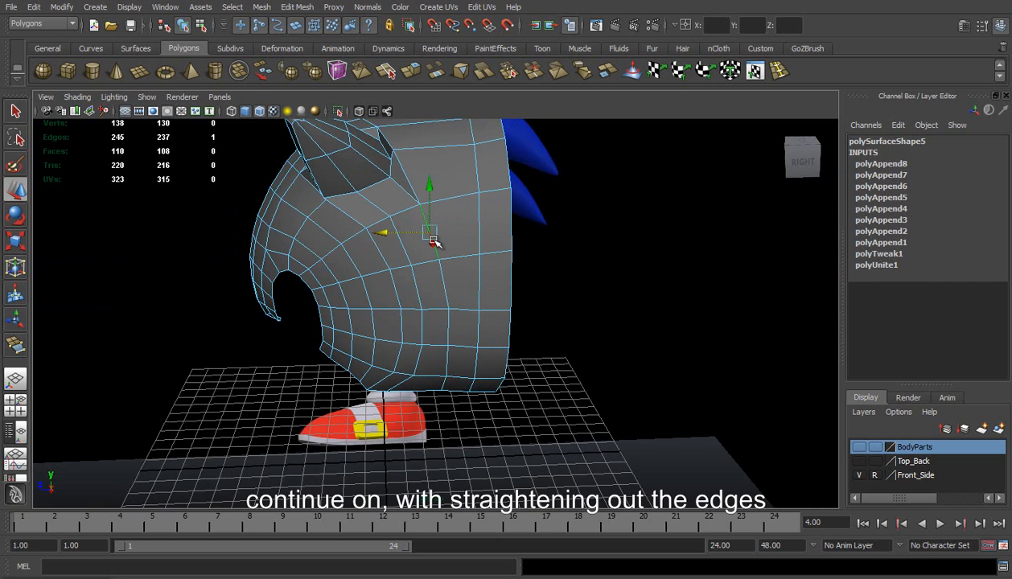
alt+drag(426, 226, 418, 279)
shift+double_click(428, 232)
shift+click(351, 206)
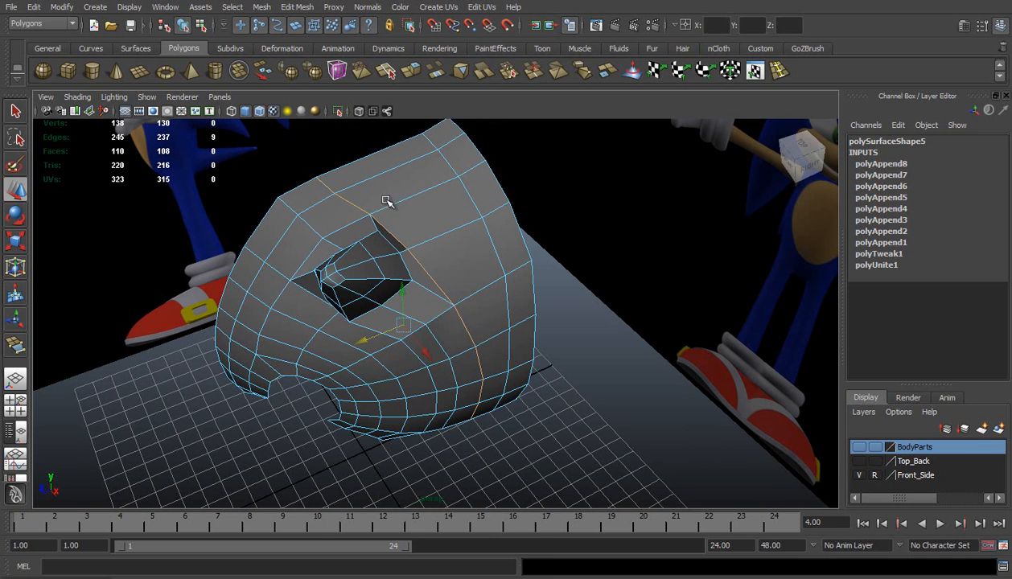
key(r)
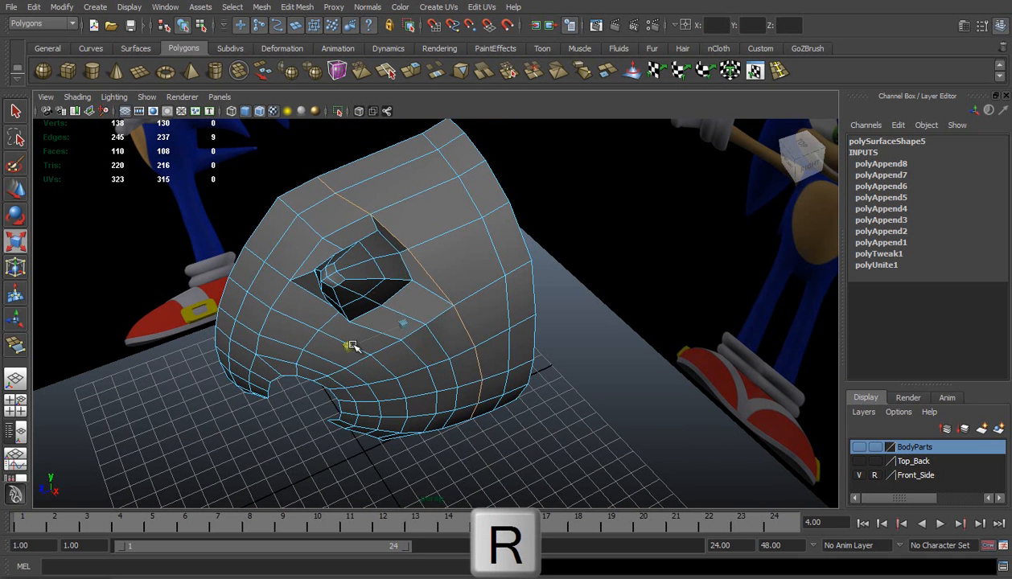
alt+drag(452, 418, 405, 367)
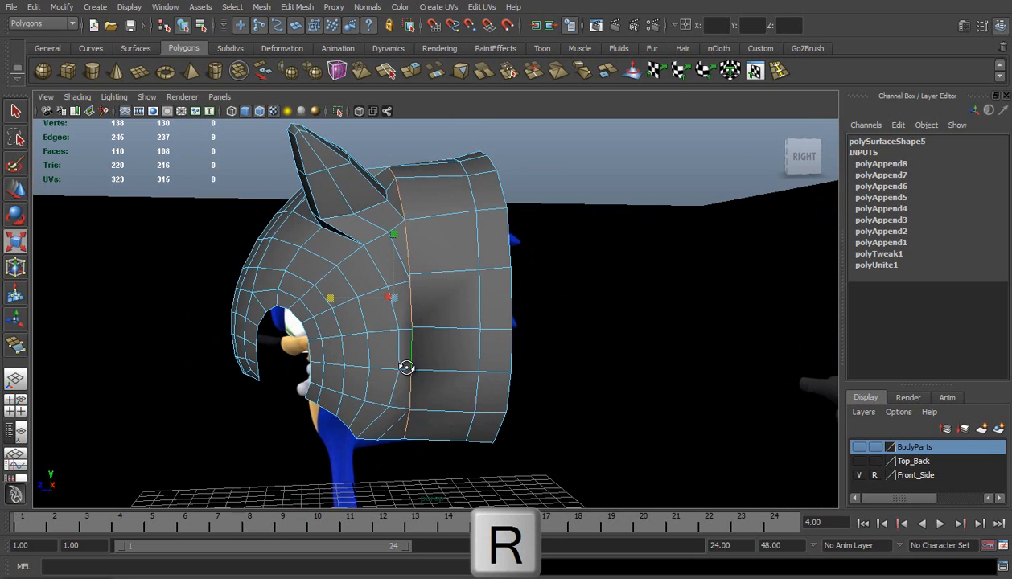
key(w)
drag(346, 296, 382, 300)
Step: Select the three edges running from the head's centreline to the ear's inner base
alt+drag(412, 237, 535, 232)
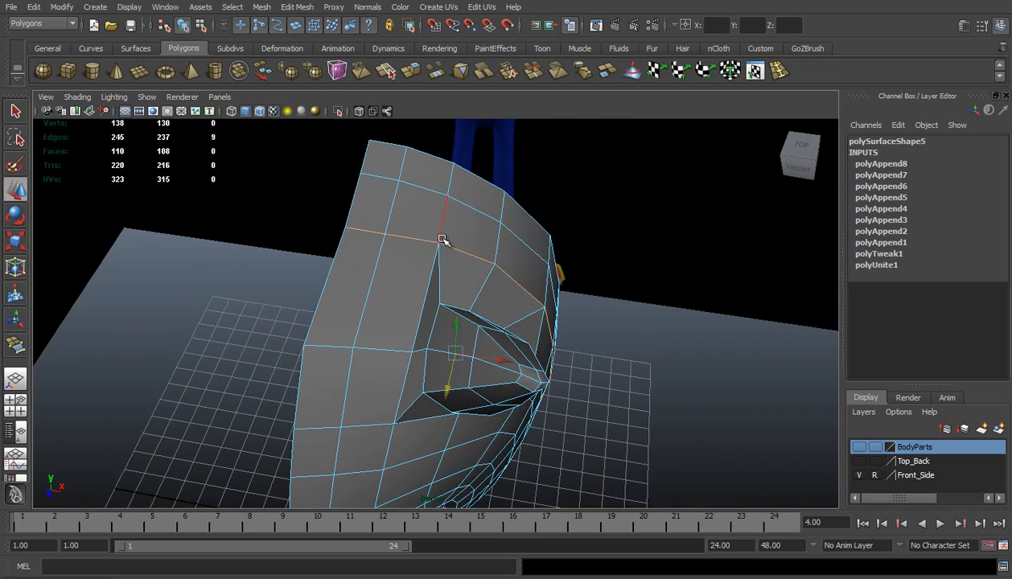
alt+drag(449, 248, 371, 351)
alt+drag(320, 239, 437, 277)
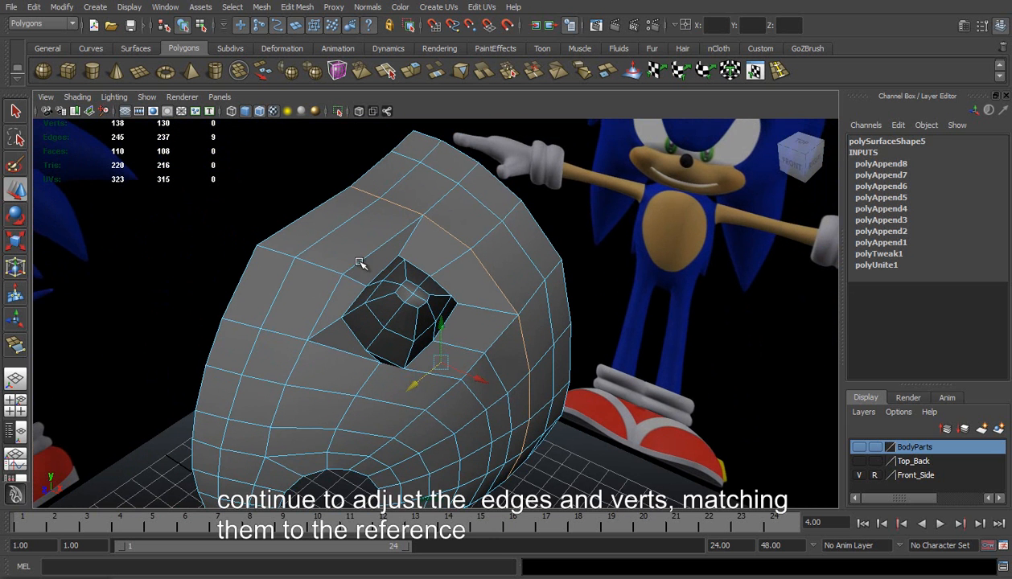
shift+double_click(296, 256)
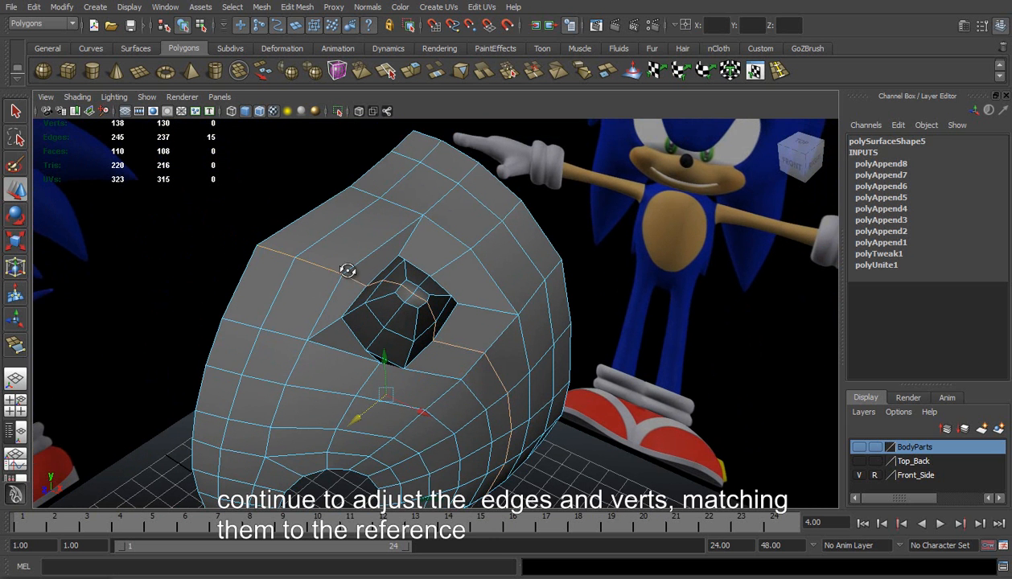
alt+drag(296, 255, 296, 254)
shift+click(262, 219)
click(262, 219)
shift+click(301, 243)
shift+click(312, 253)
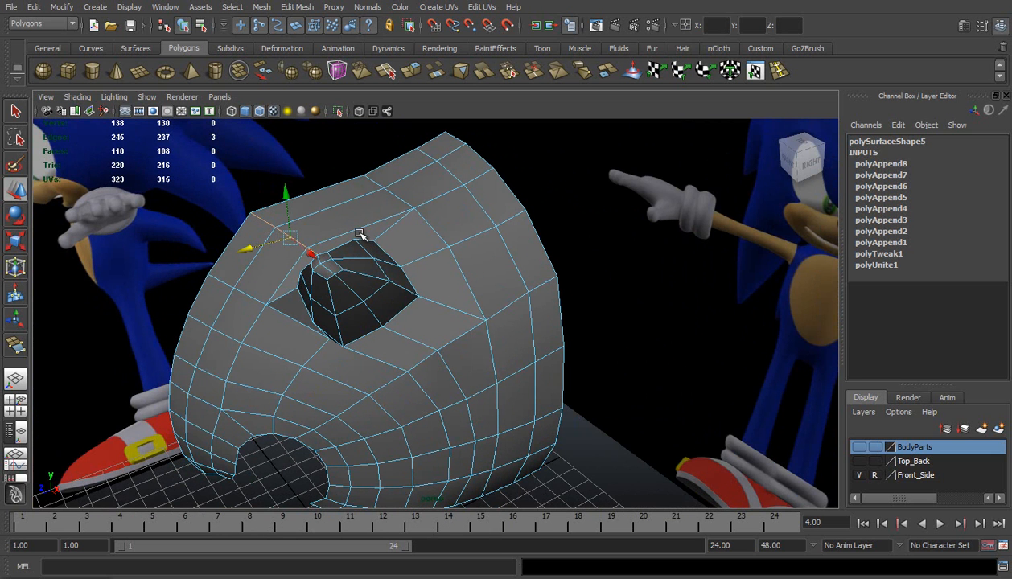
Step: In the side view, adjust the vertices behind the ear along the head's upper edge to smooth its outline
key(space)
drag(431, 247, 476, 245)
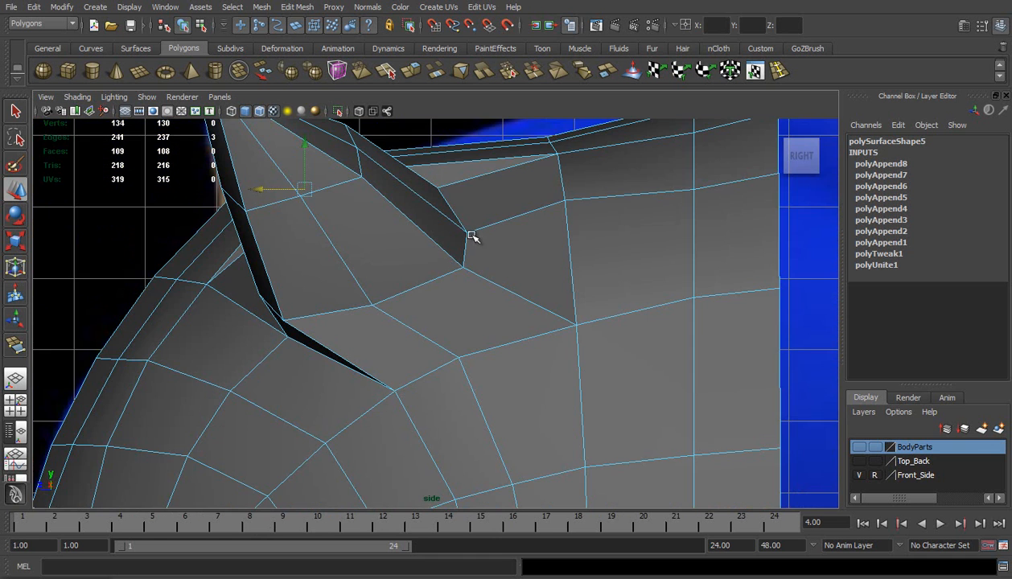
scroll(471, 235, up, 1)
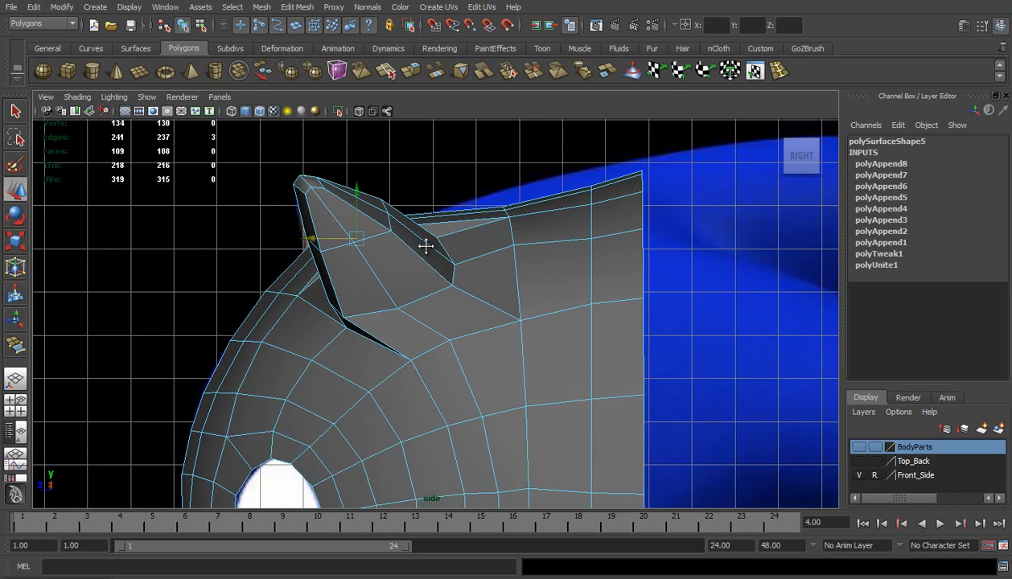
alt+middle_drag(437, 230, 396, 269)
right_drag(503, 248, 441, 226)
mouse_move(470, 250)
mouse_down()
mouse_move(484, 276)
mouse_move(464, 236)
mouse_move(481, 253)
mouse_move(468, 252)
mouse_up()
click(504, 200)
drag(529, 202, 547, 220)
Step: Straighten the column of vertices next to the rear border with Scale and shift it slightly forward
alt+middle_drag(547, 219, 489, 197)
scroll(486, 217, down, 4)
alt+middle_drag(484, 306, 476, 179)
scroll(476, 179, down, 1)
alt+middle_drag(459, 223, 475, 292)
drag(460, 129, 499, 519)
key(r)
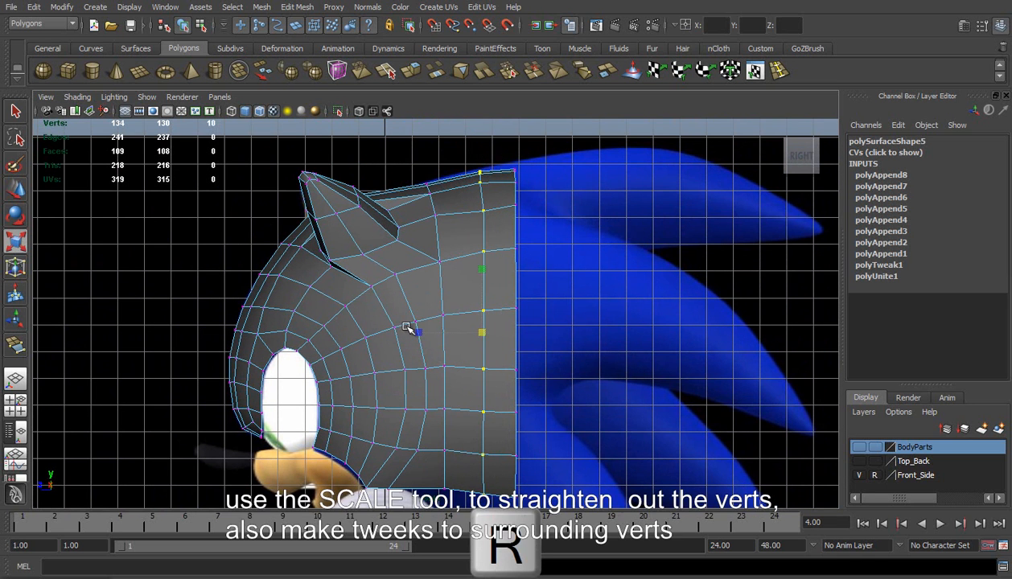
drag(417, 334, 473, 335)
key(w)
Step: Adjust the vertices along the upper rear edge of the head to follow the side reference's curve up to the rear border
drag(414, 182, 478, 217)
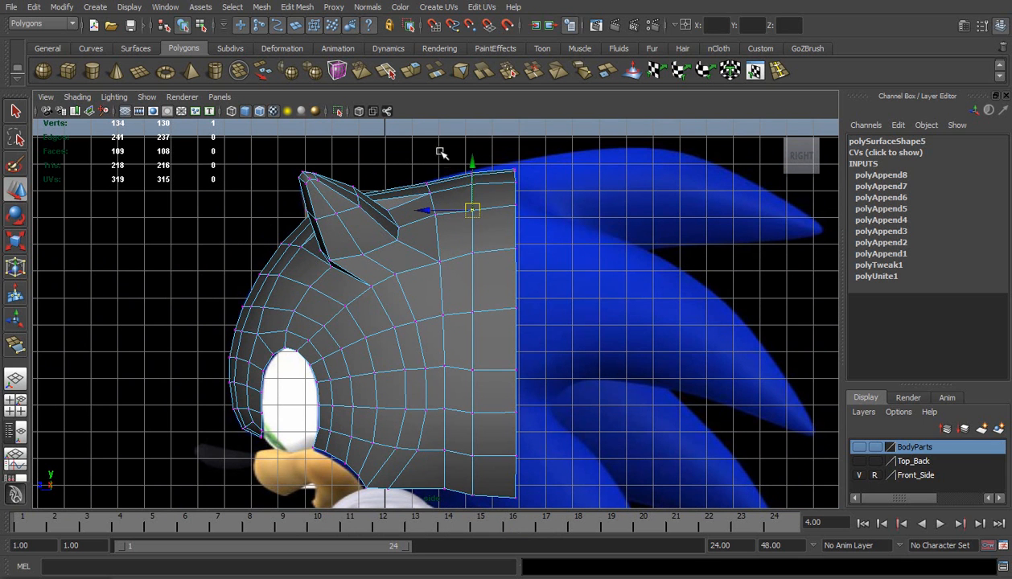
drag(417, 165, 428, 186)
click(473, 174)
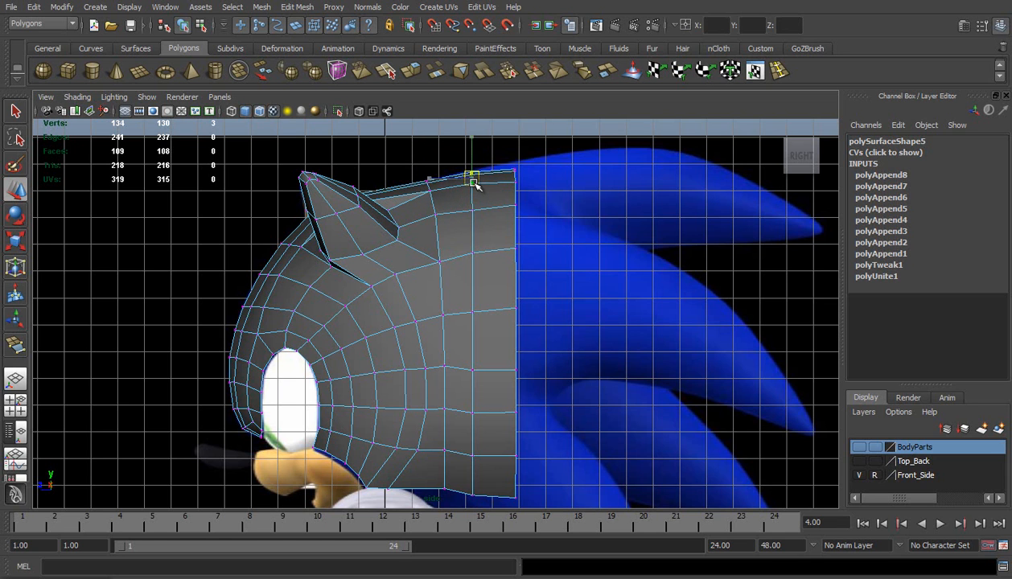
click(507, 171)
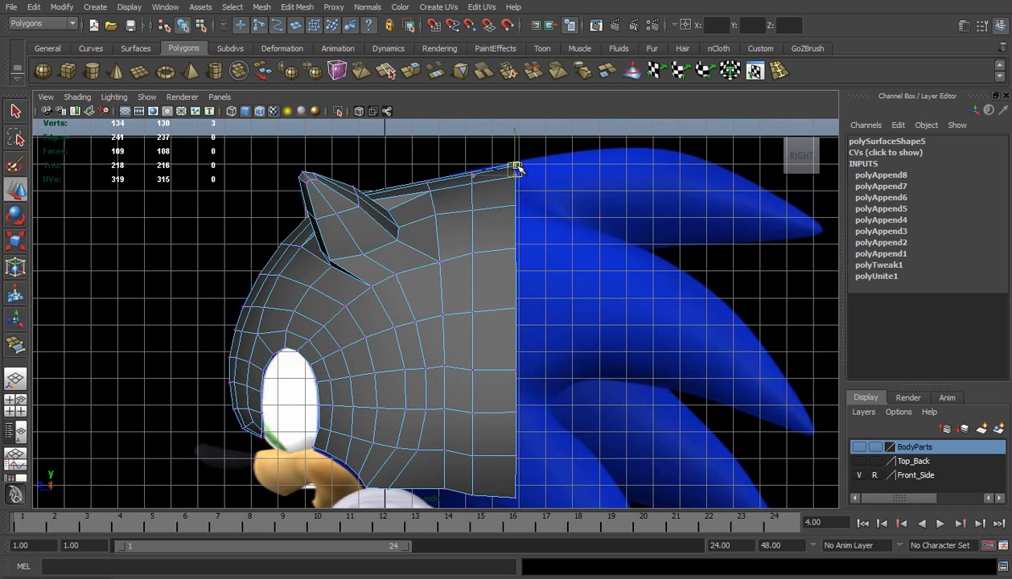
drag(473, 181, 472, 174)
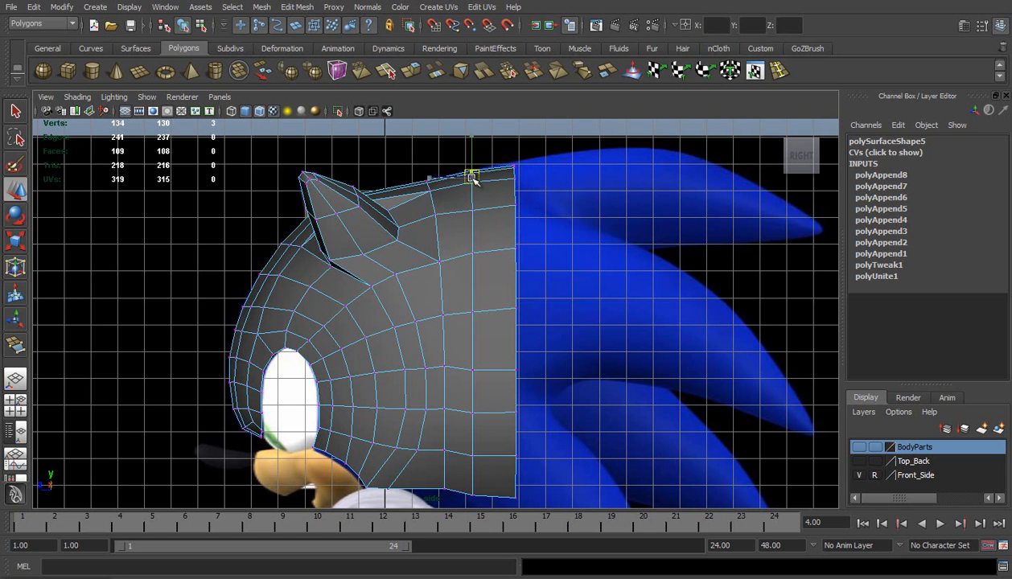
Step: Even out the spacing of the lower rear vertices by adjusting them vertically, raising the pair level with the eye slightly
drag(464, 355, 528, 380)
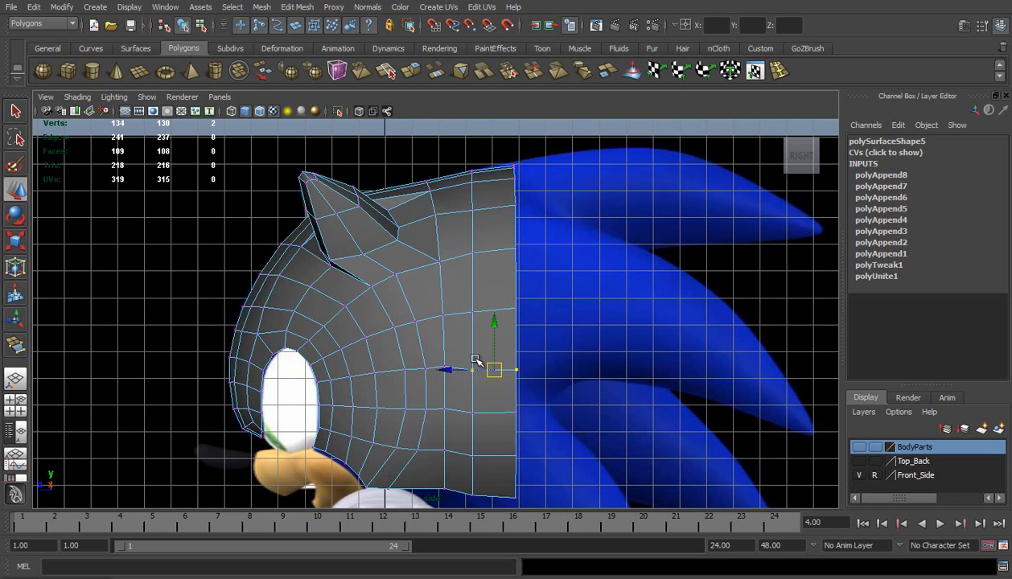
drag(495, 327, 495, 321)
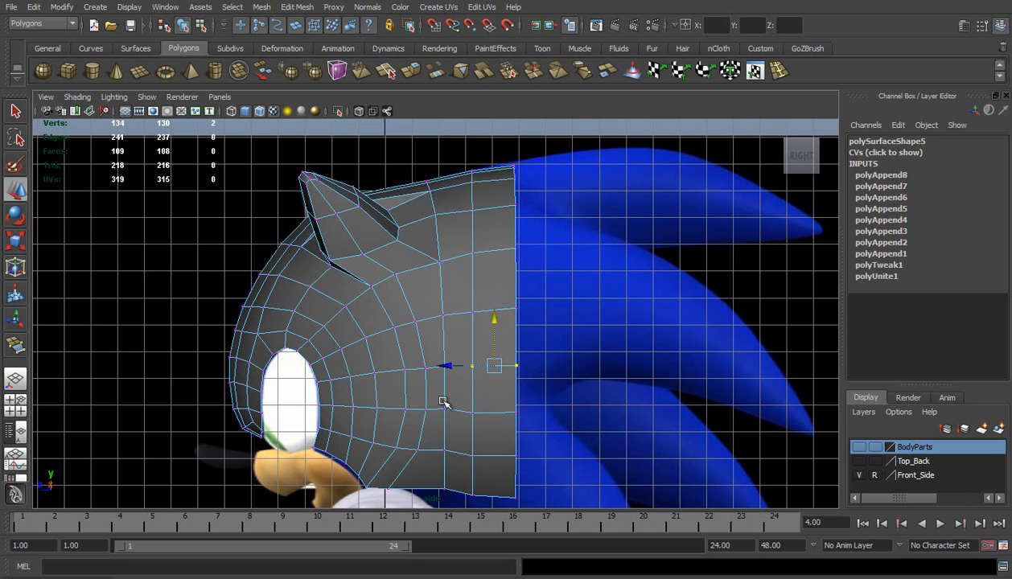
drag(458, 471, 459, 470)
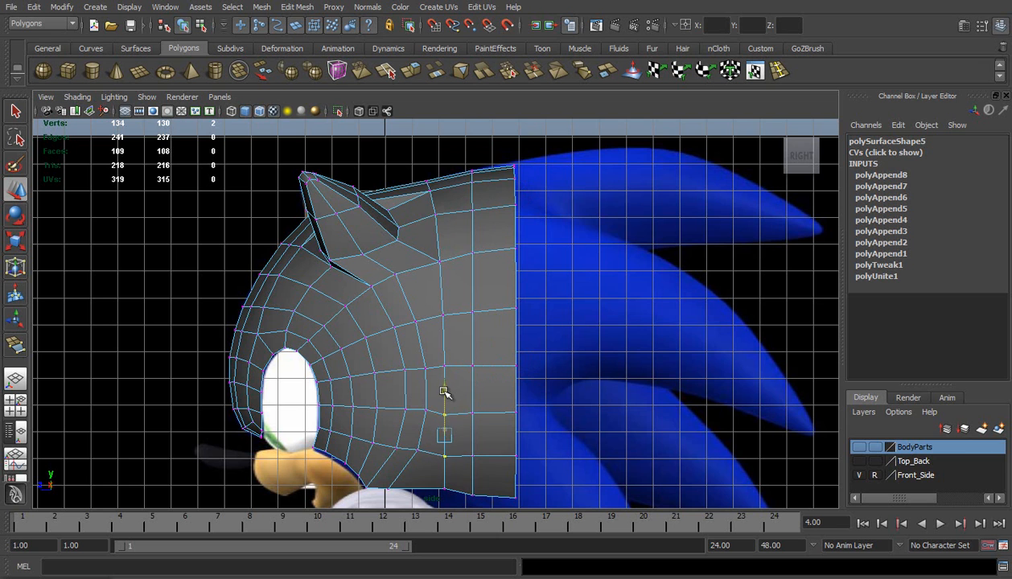
alt+middle_drag(445, 391, 423, 357)
drag(419, 383, 420, 384)
drag(410, 336, 412, 338)
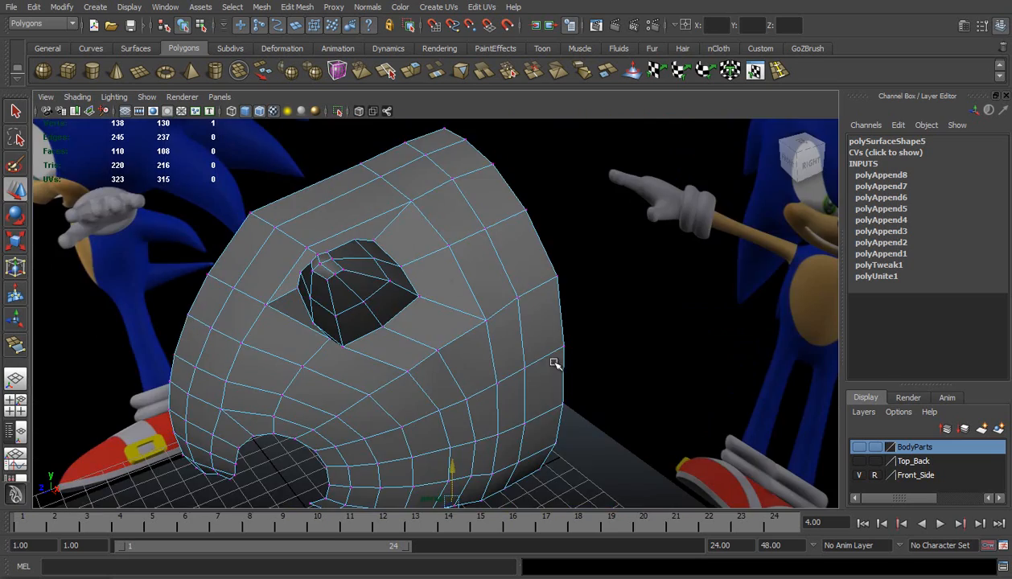
Step: In the perspective view, respace the rows of vertices across the crown beside and behind the ear by moving them forward and up
alt+drag(555, 364, 303, 268)
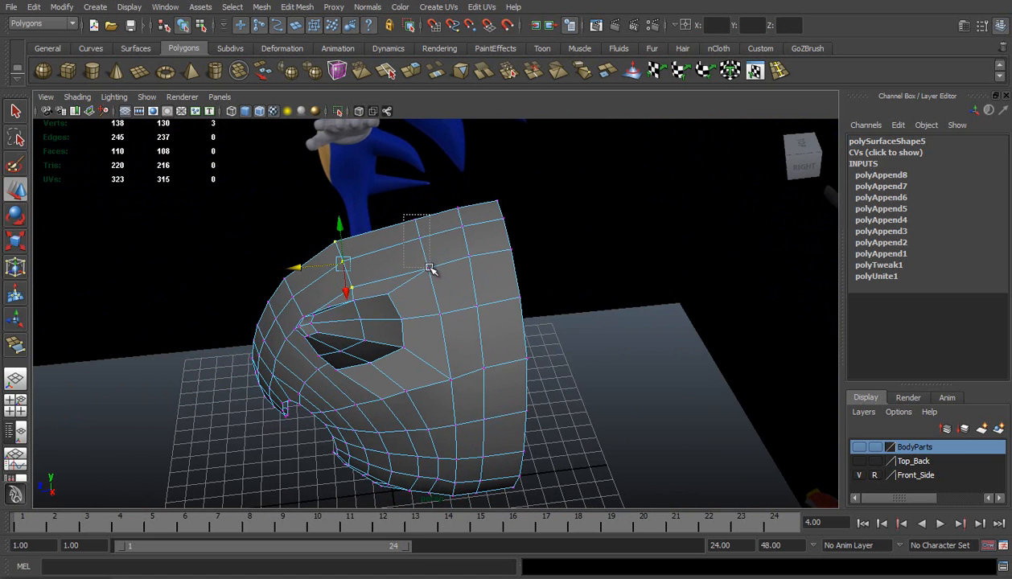
drag(432, 276, 432, 278)
drag(379, 250, 355, 244)
alt+drag(424, 238, 426, 193)
drag(475, 241, 430, 221)
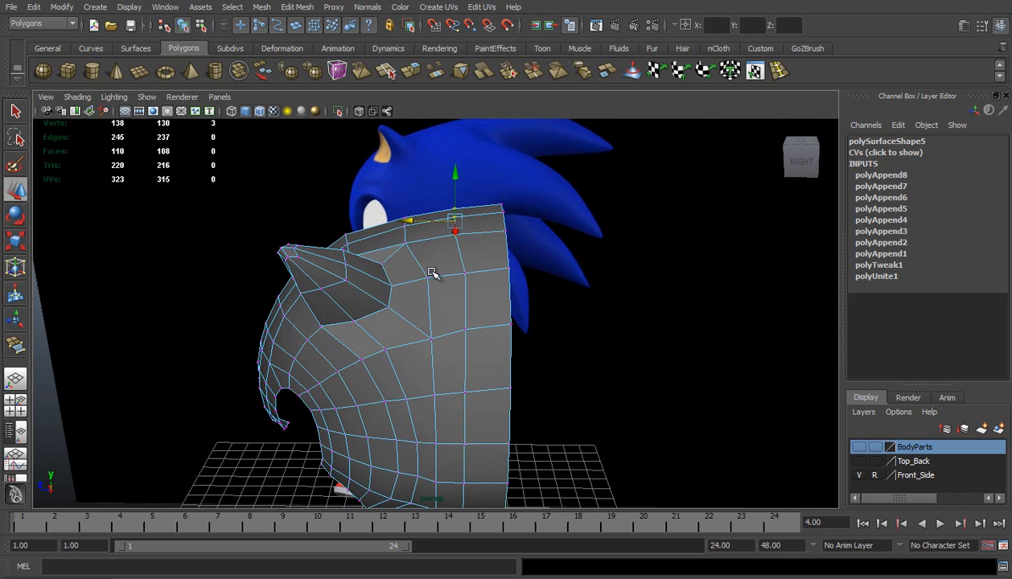
drag(481, 296, 402, 276)
mouse_move(451, 252)
mouse_down()
mouse_move(463, 274)
mouse_move(515, 244)
mouse_move(520, 221)
mouse_move(540, 232)
mouse_move(450, 241)
mouse_up()
Step: Raise the row of crown vertices near the ear and adjust the height and depth of the three-vertex forehead row
drag(319, 252, 424, 302)
alt+drag(379, 269, 345, 288)
drag(368, 242, 366, 233)
drag(297, 304, 393, 328)
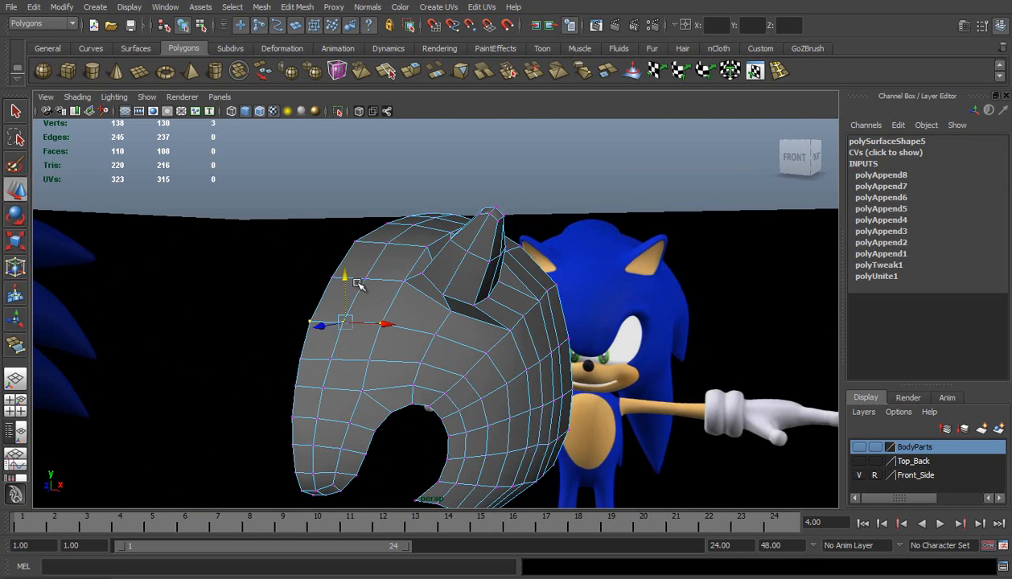
drag(322, 328, 329, 324)
mouse_move(351, 277)
mouse_down()
mouse_move(398, 298)
mouse_move(359, 289)
mouse_up()
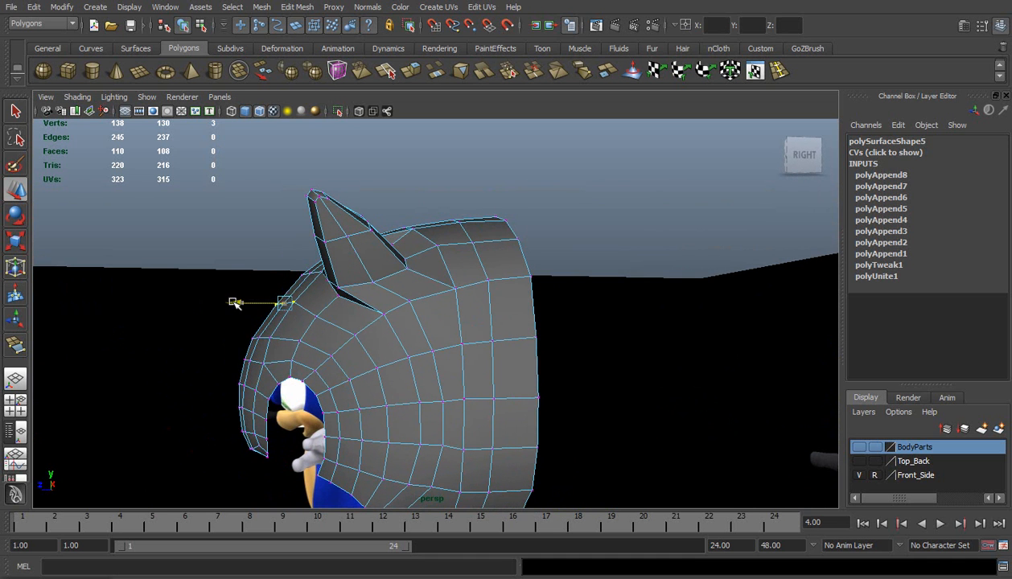
Step: In the top view, move the vertex beside the ear's inner base inward along X and the column's vertex behind the ear slightly backward
alt+drag(233, 301, 471, 354)
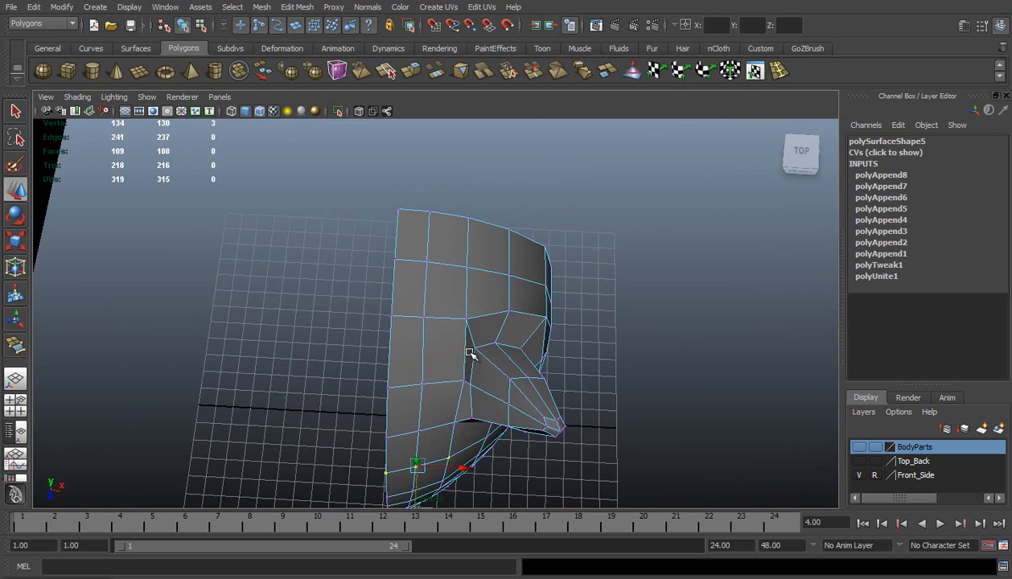
click(15, 405)
key(space)
alt+middle_drag(419, 306, 389, 263)
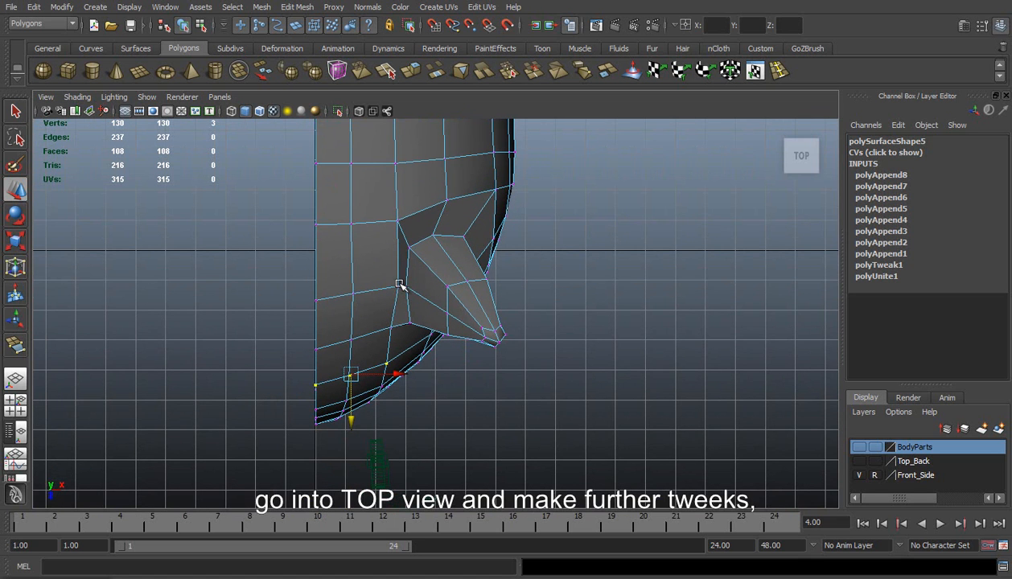
click(398, 286)
drag(449, 288, 442, 290)
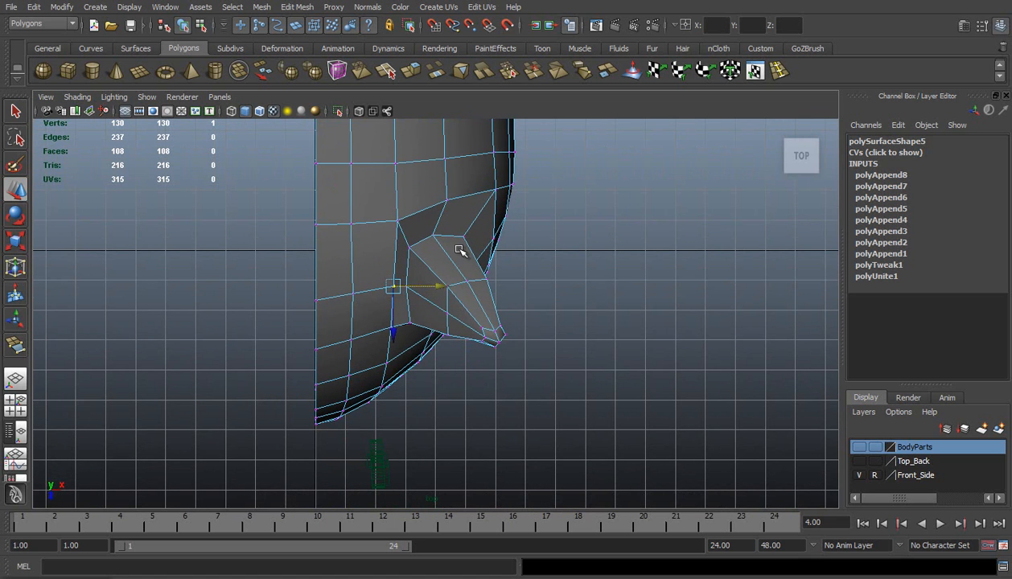
alt+middle_drag(464, 255, 432, 325)
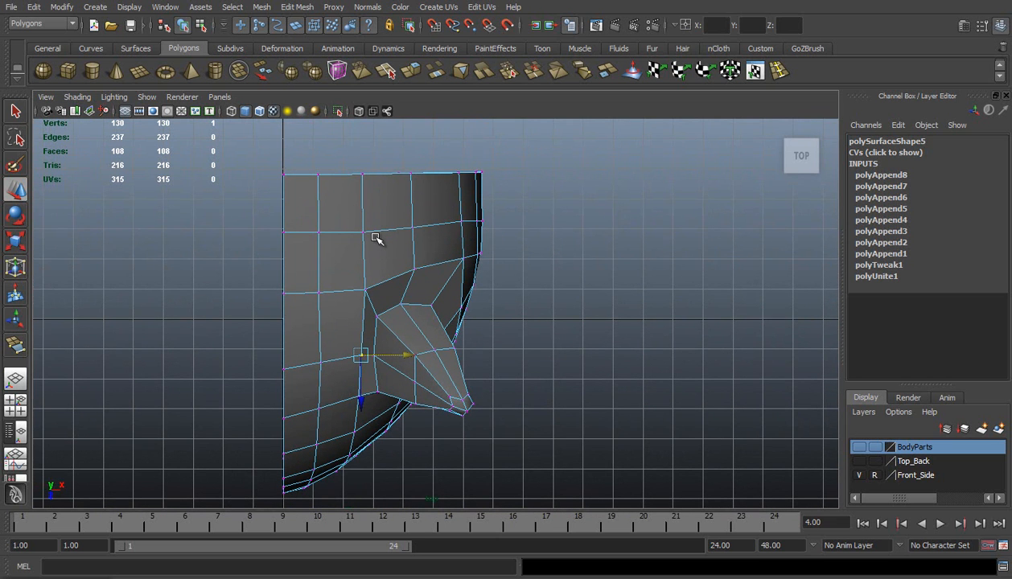
click(362, 233)
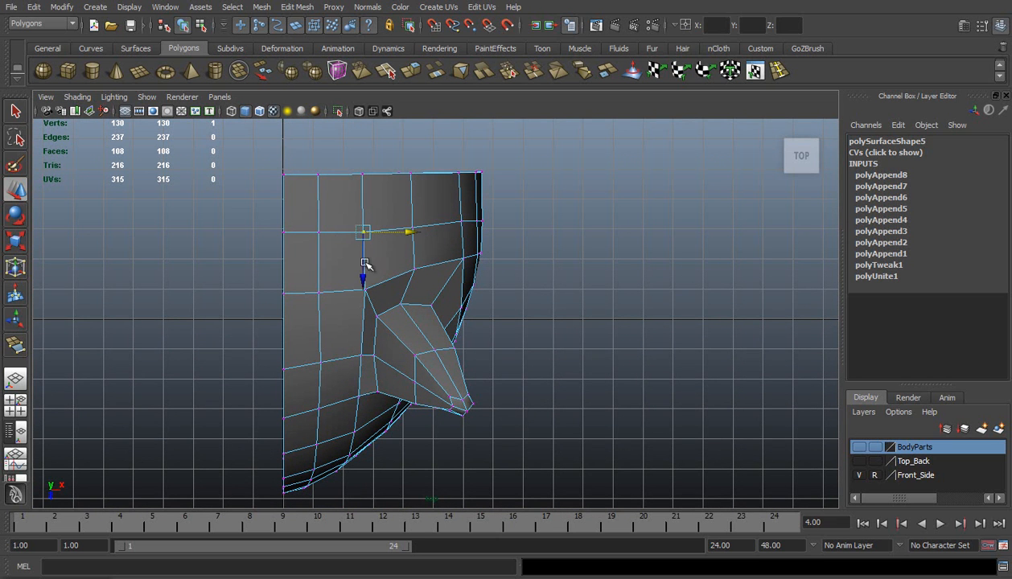
drag(363, 280, 362, 277)
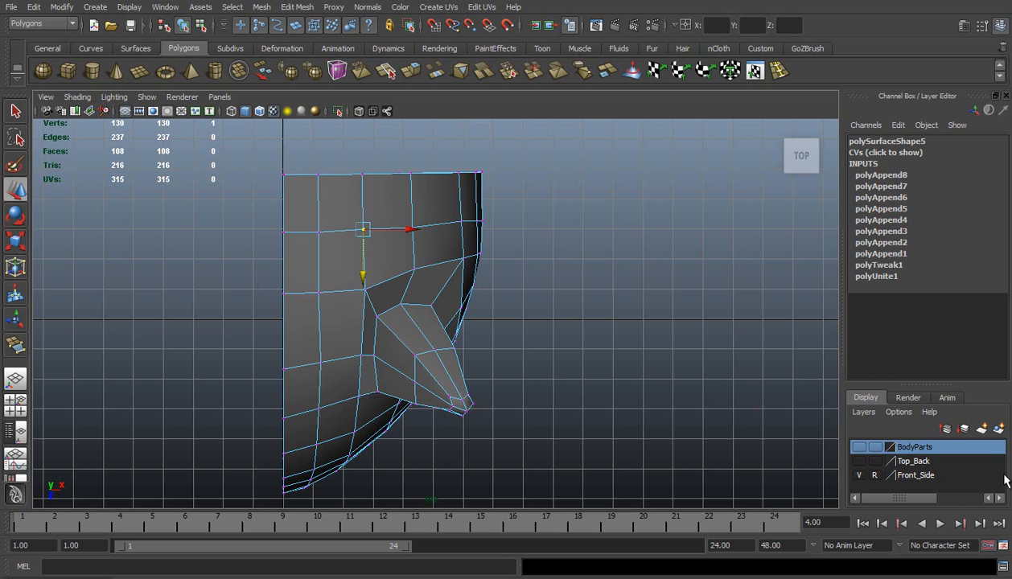
Step: Show the Top_Back reference layer to compare the head with the top reference image
click(861, 462)
scroll(348, 297, down, 2)
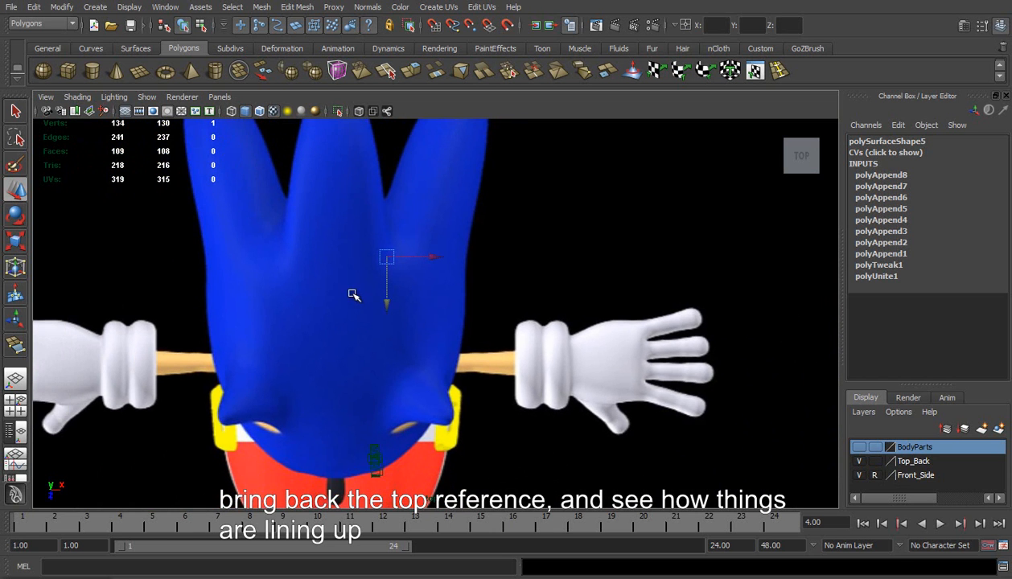
Step: Turn on X-Ray shading in the top view to see the head mesh through the reference image
click(77, 97)
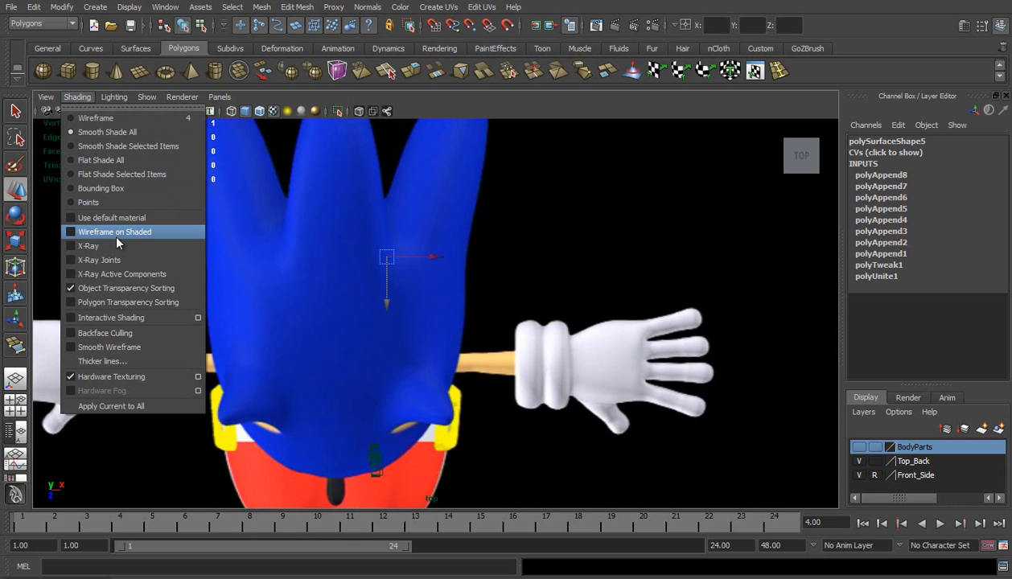
click(118, 246)
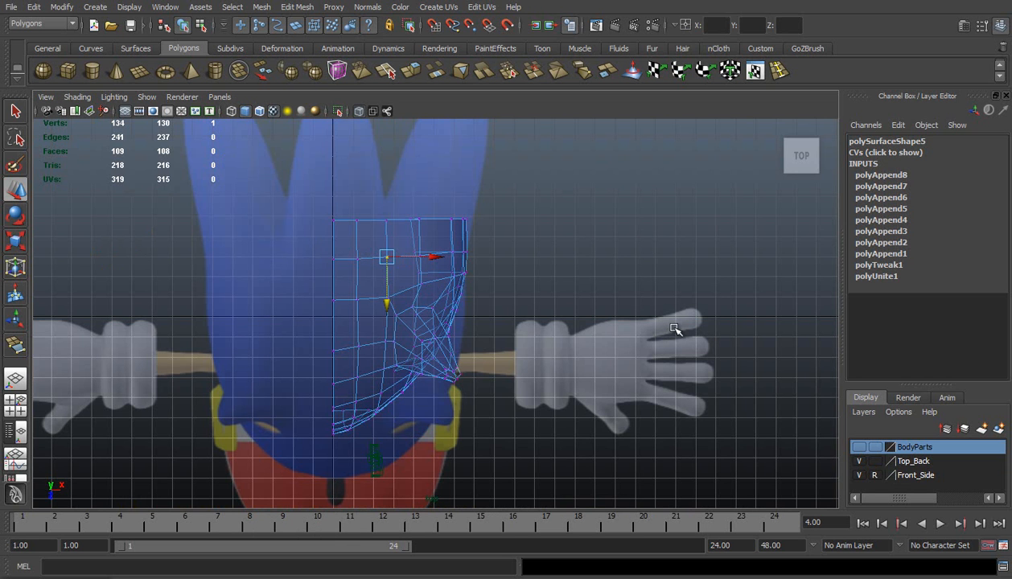
alt+middle_drag(449, 354, 440, 318)
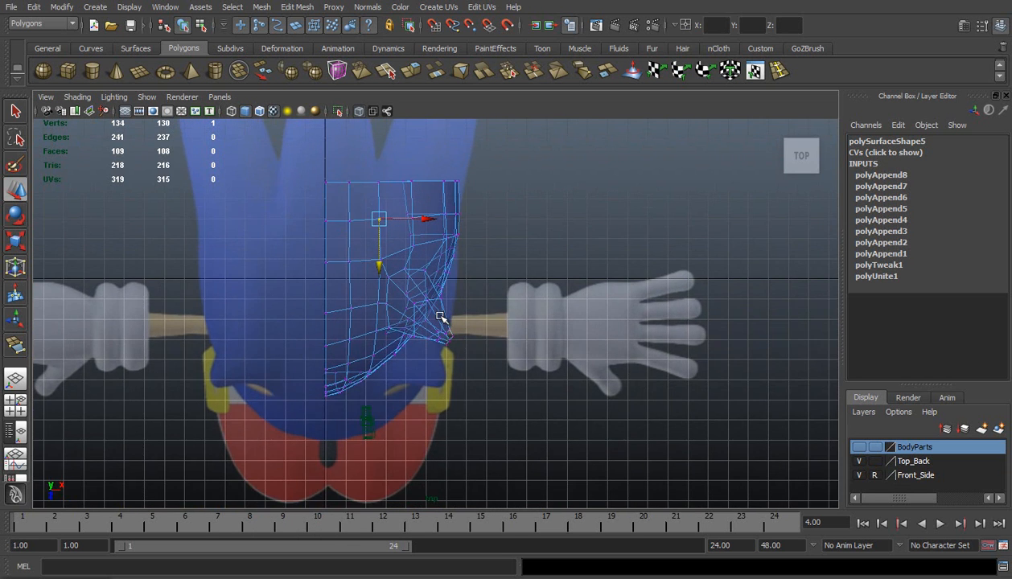
Step: Show the BodyParts layer and move the top reference plane back along Z to about -2.3 so it lines up with the head and nose
click(859, 448)
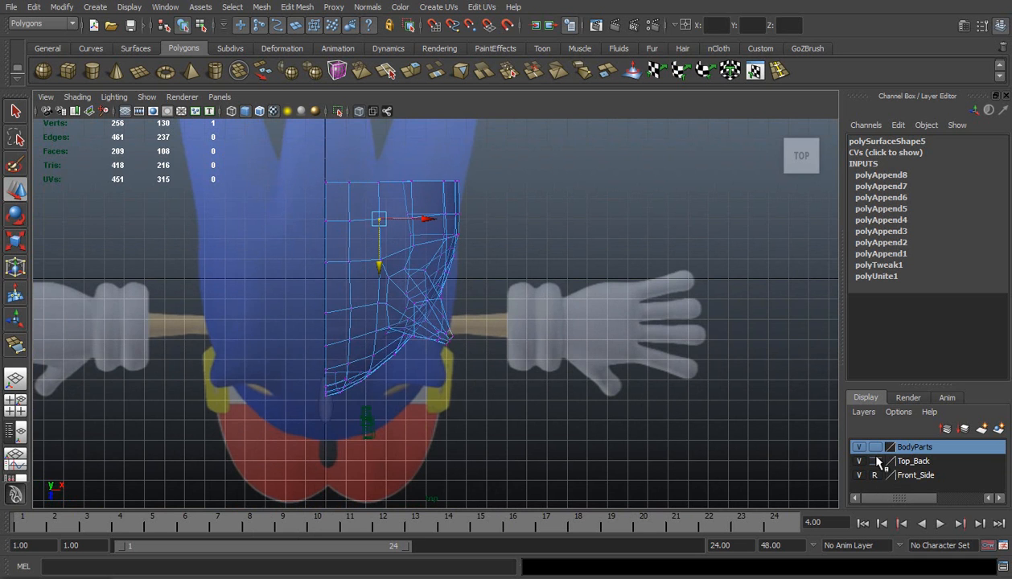
click(416, 424)
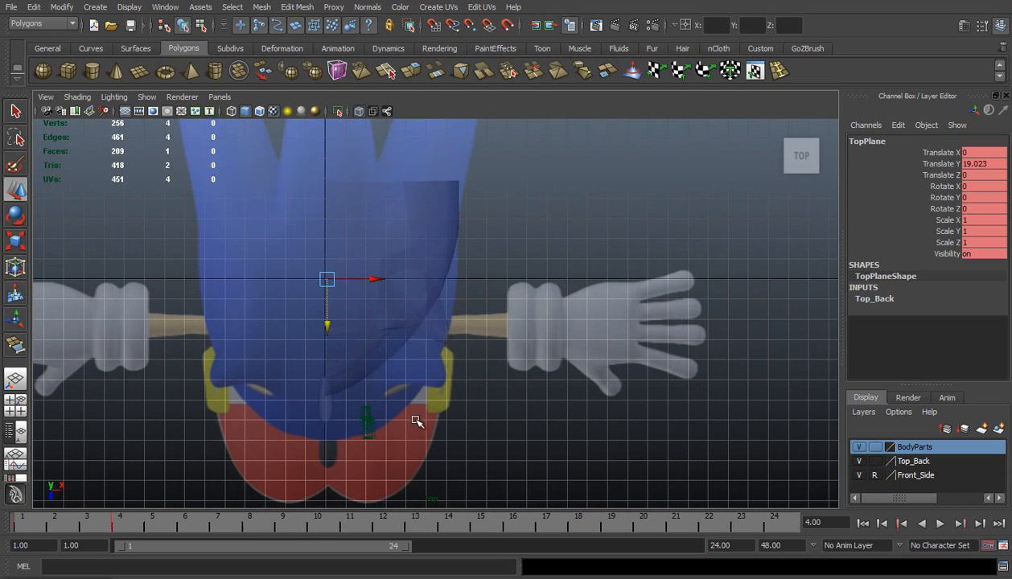
drag(332, 316, 332, 276)
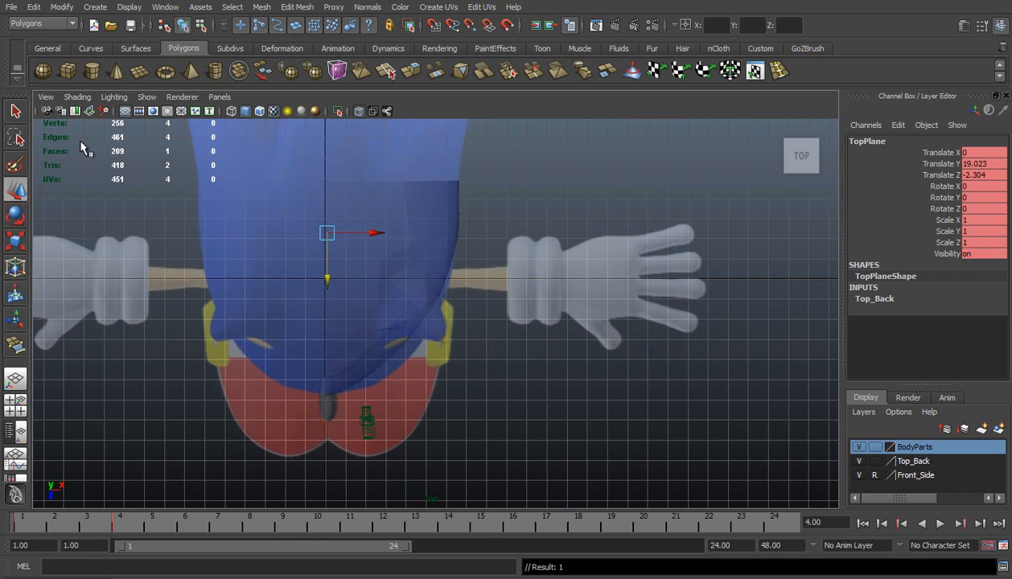
Step: Enable Wireframe on Shaded in the top view and set the Top_Back layer to Reference so it cannot be selected
click(77, 98)
click(123, 228)
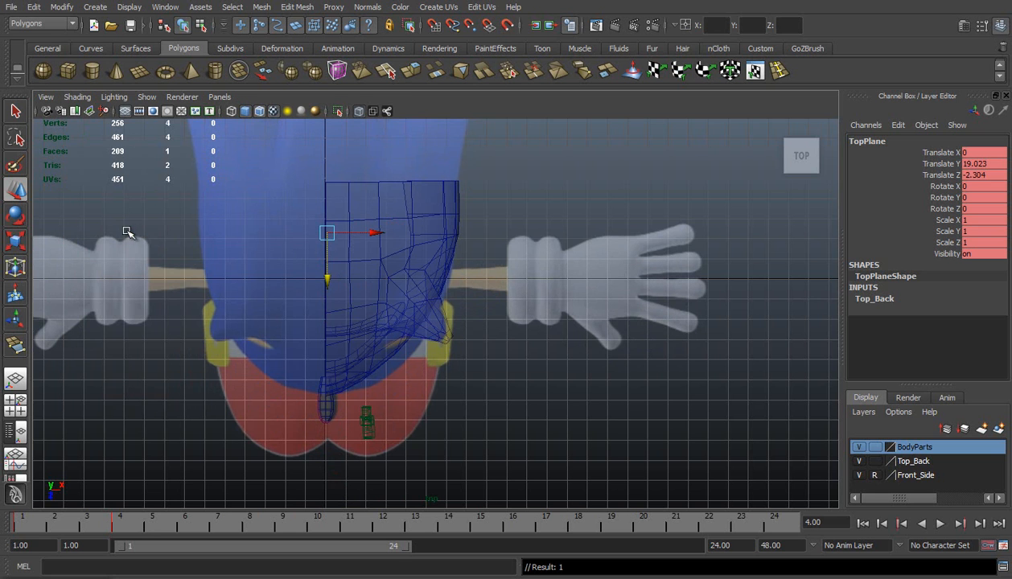
click(875, 462)
click(875, 461)
Step: In vertex mode, move the three outer vertices at the front of the head forward to the top reference's outline
scroll(578, 359, up, 2)
scroll(330, 363, up, 4)
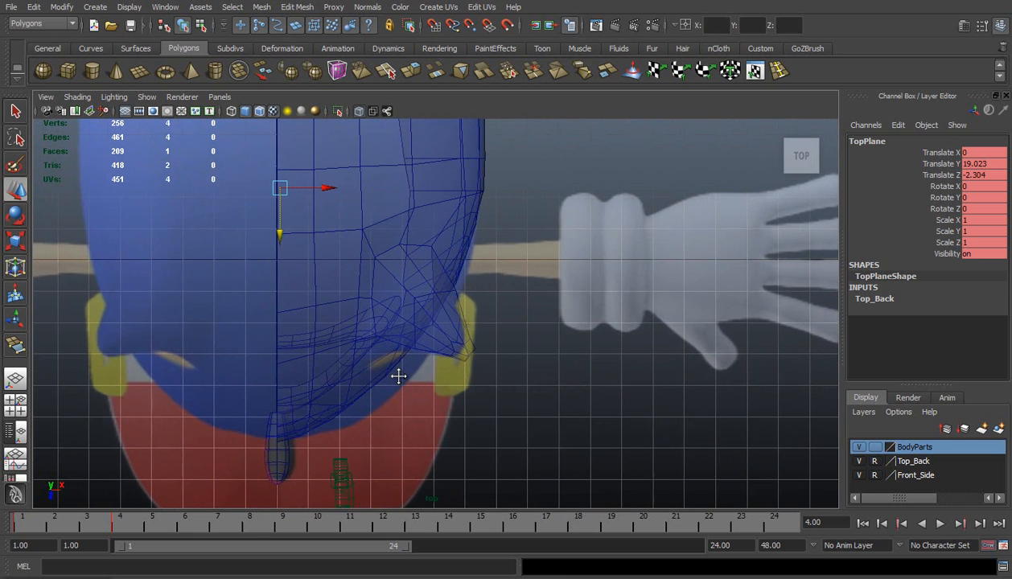
alt+middle_drag(414, 360, 442, 287)
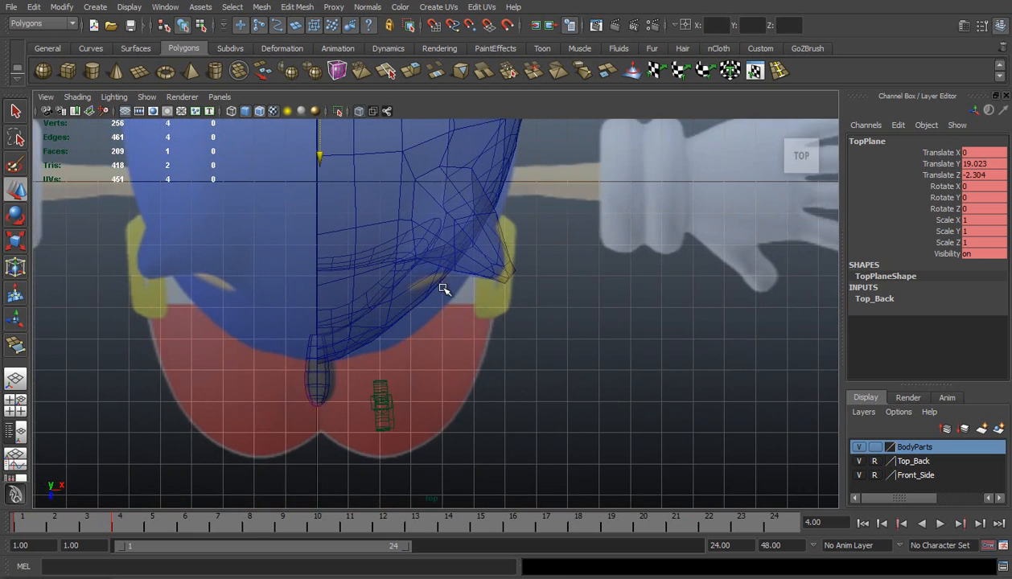
scroll(440, 288, up, 3)
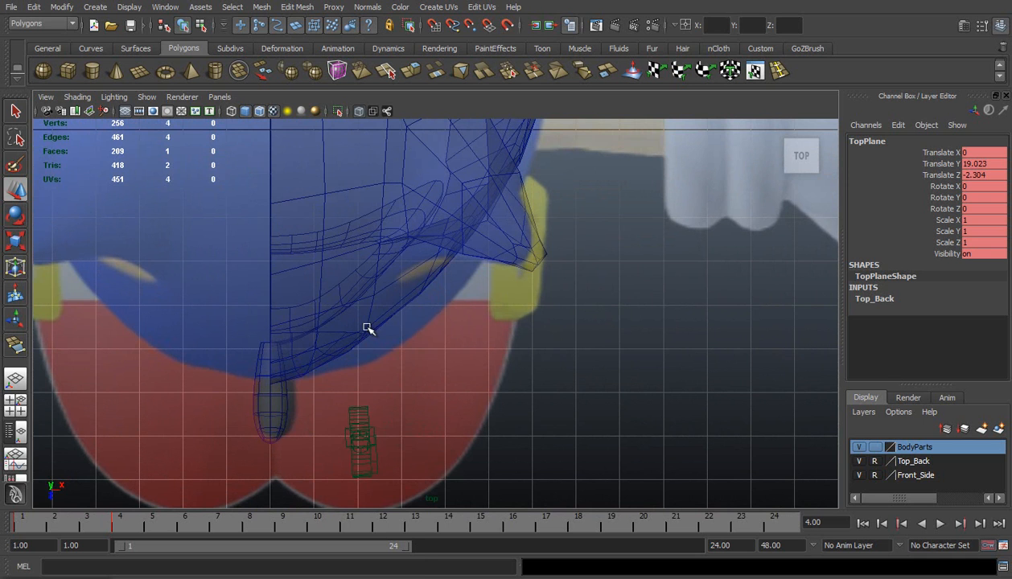
right_click(368, 325)
click(336, 326)
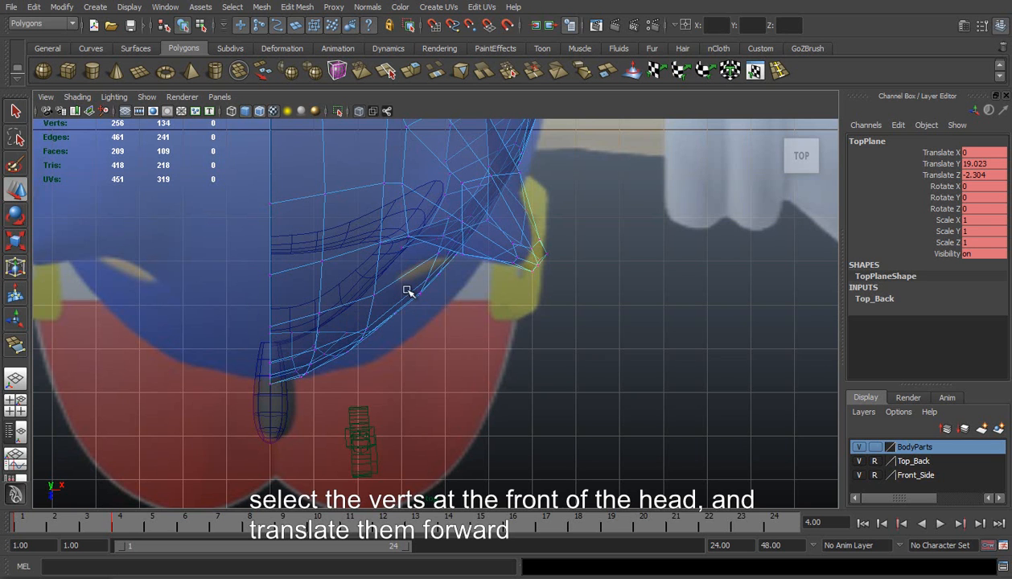
drag(409, 276, 428, 365)
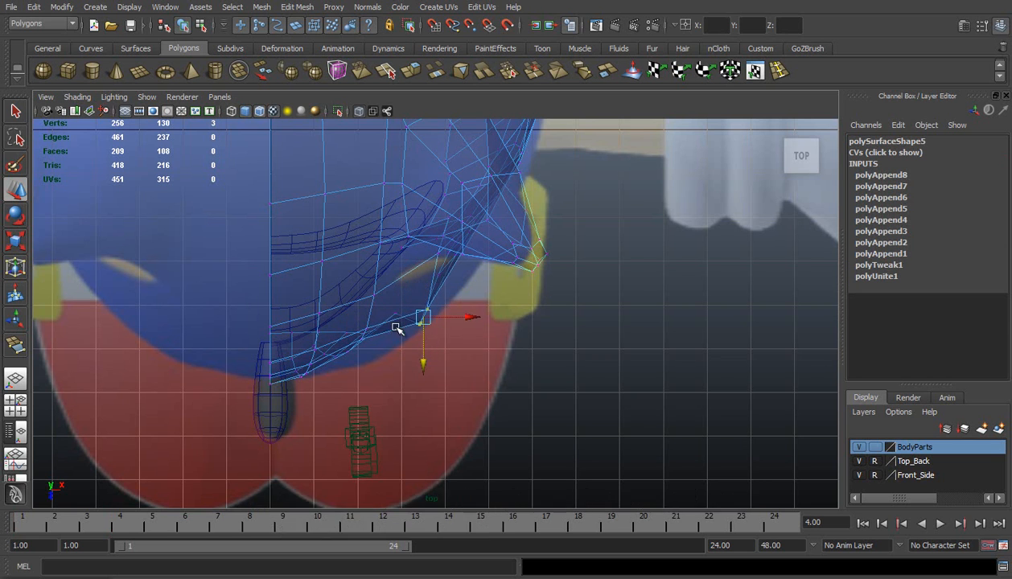
Step: Move the remaining front vertices between that column and the head's centre forward to follow the curved reference outline
drag(380, 299, 396, 383)
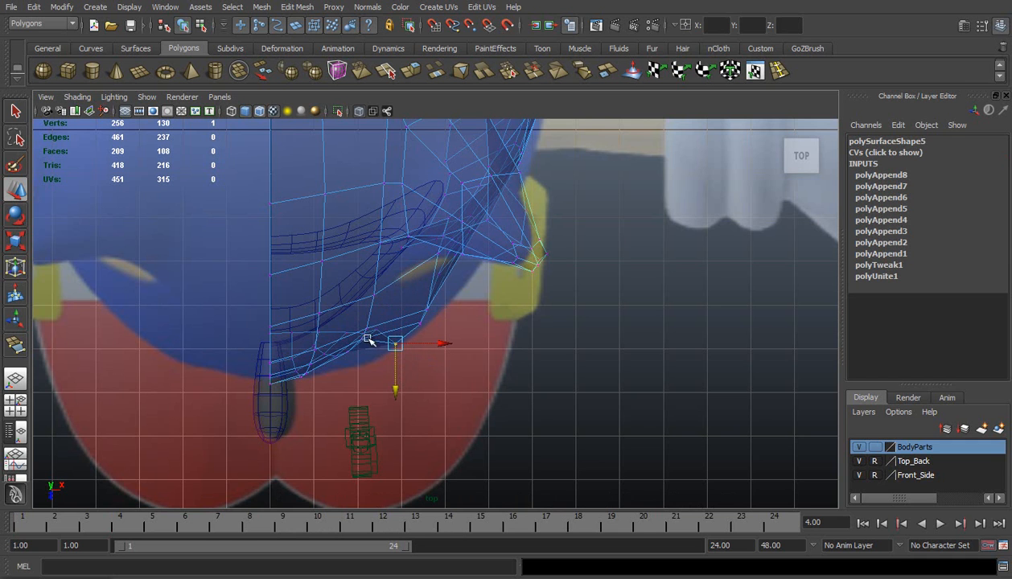
drag(356, 319, 373, 399)
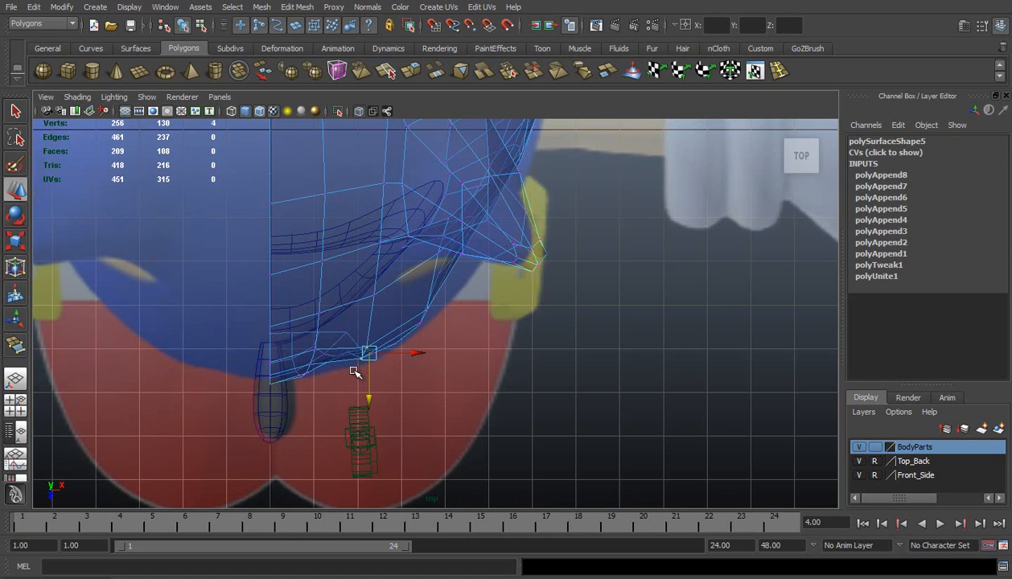
click(346, 351)
drag(346, 392, 348, 409)
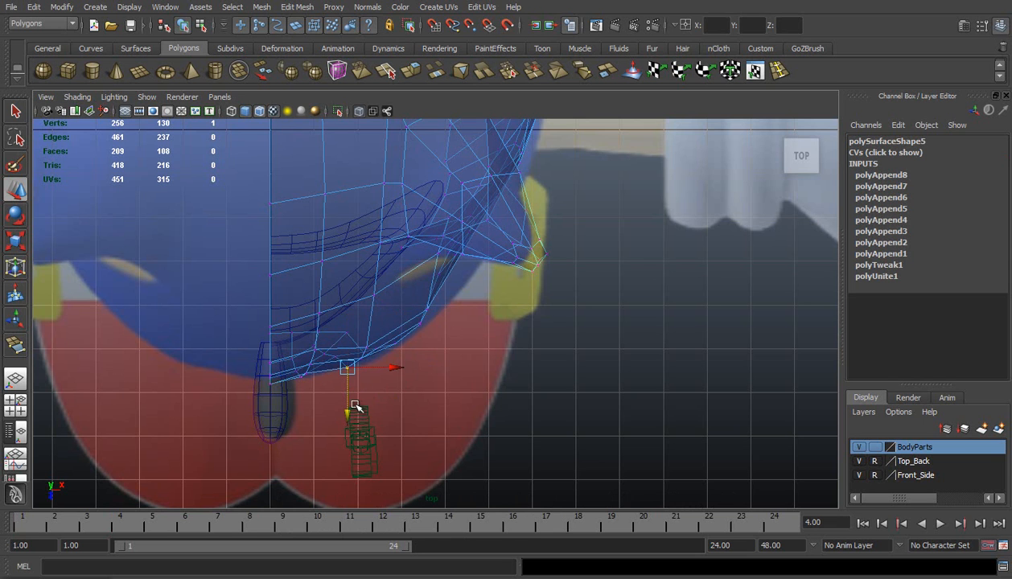
Step: Return to the perspective view and hide the Top_Back reference layer to see the head from its side
click(16, 379)
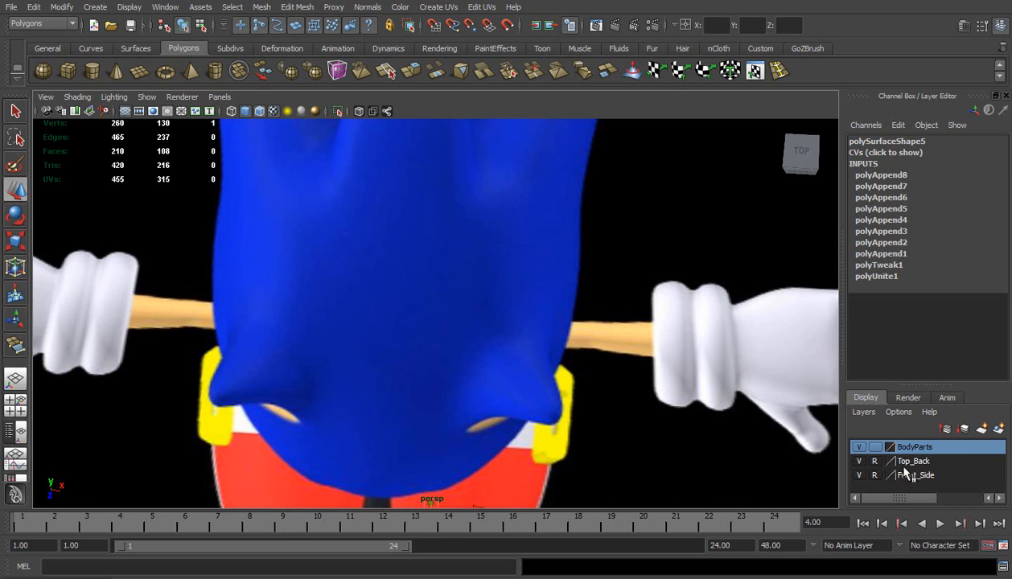
click(860, 462)
alt+drag(426, 409, 256, 344)
alt+middle_drag(256, 344, 366, 269)
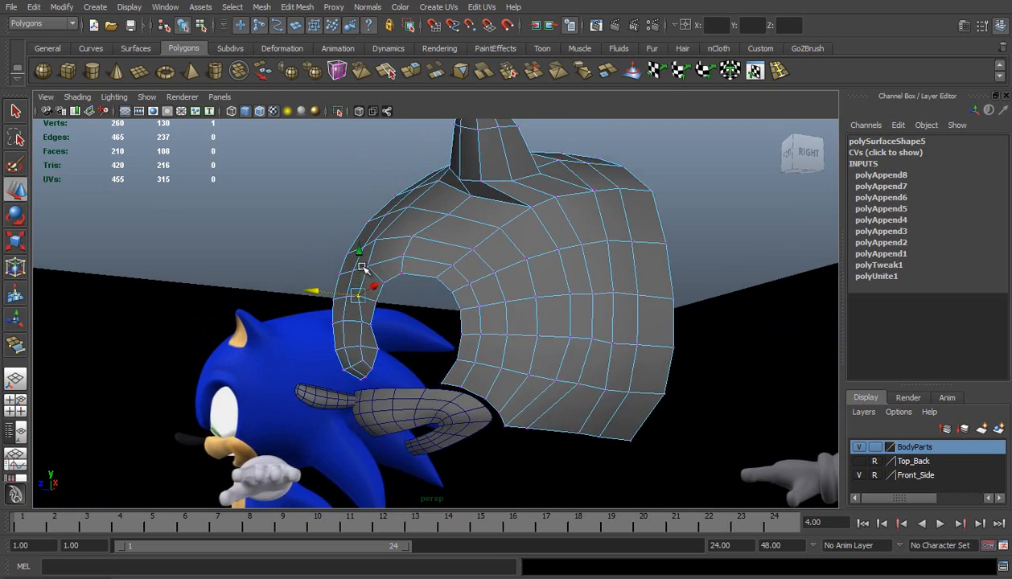
Step: Pull the vertices along the inner edge of the strip in front of the eye opening forward for a rounded shape
scroll(360, 281, up, 3)
alt+drag(310, 327, 247, 344)
click(293, 344)
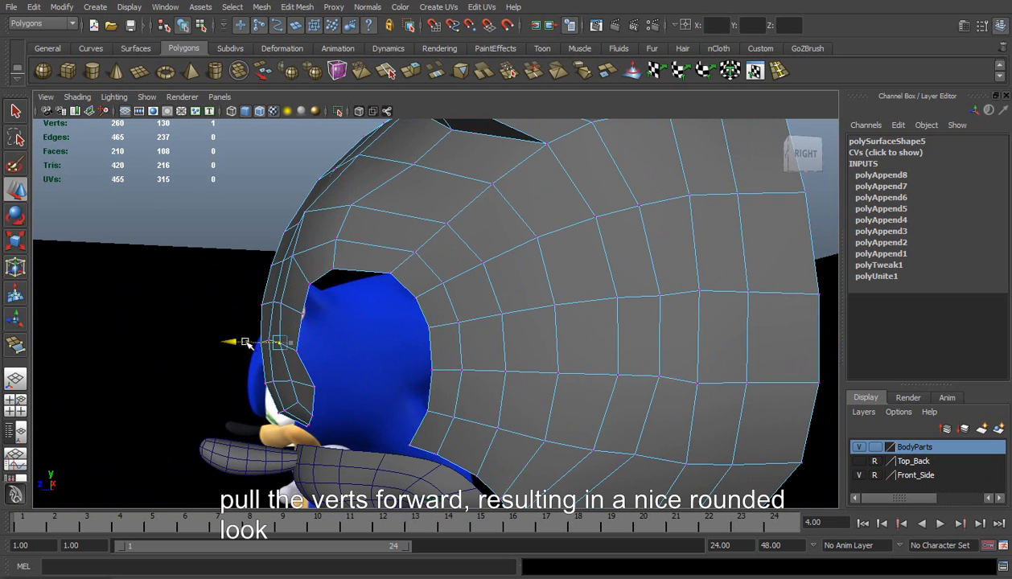
click(306, 389)
drag(279, 372, 322, 392)
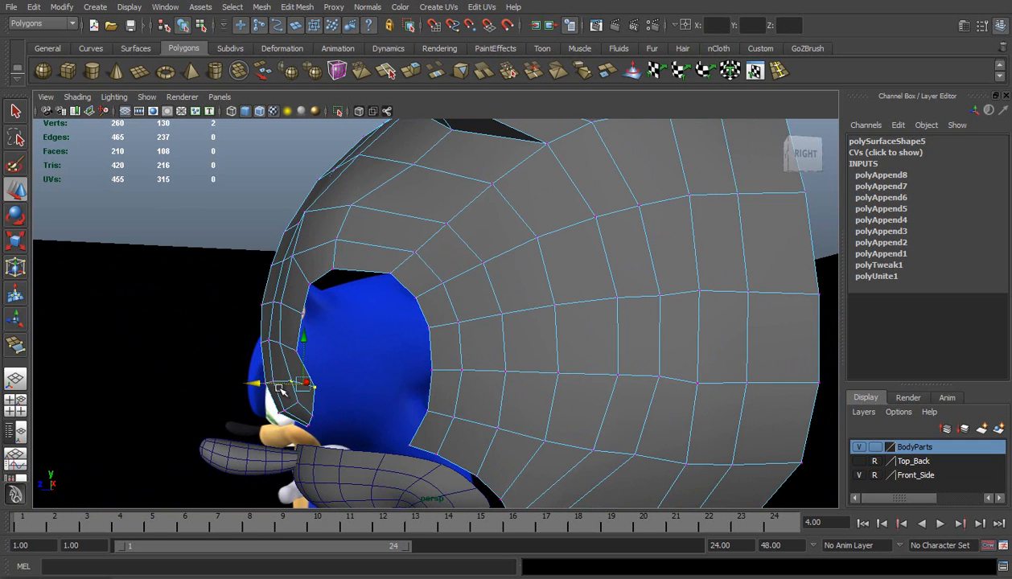
drag(261, 385, 254, 385)
drag(314, 361, 261, 386)
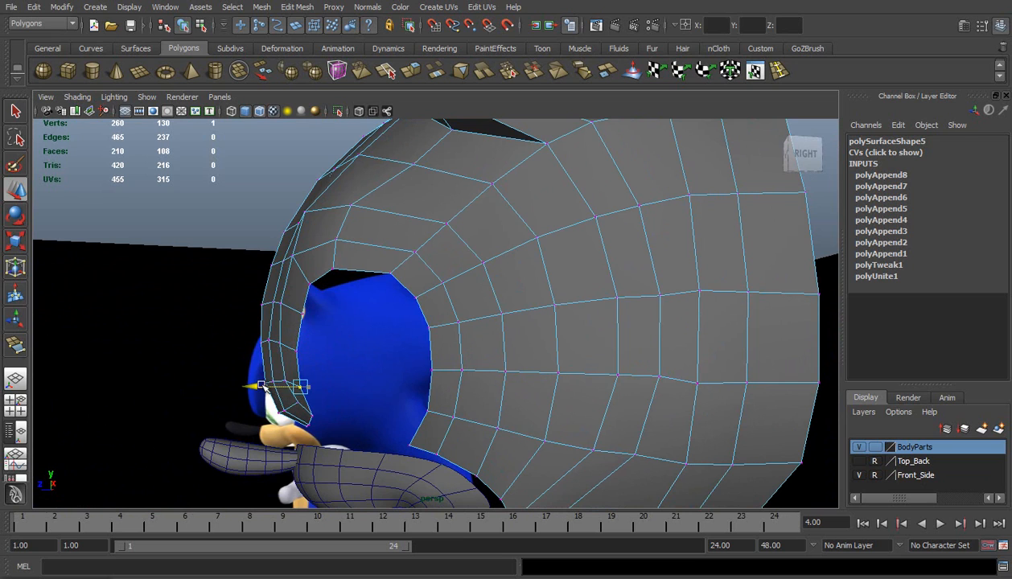
Step: Return to object mode, deselect the head and inspect its overall shape from the side
alt+drag(406, 363, 463, 297)
right_drag(461, 298, 497, 276)
scroll(498, 276, down, 6)
click(598, 315)
alt+drag(500, 331, 410, 321)
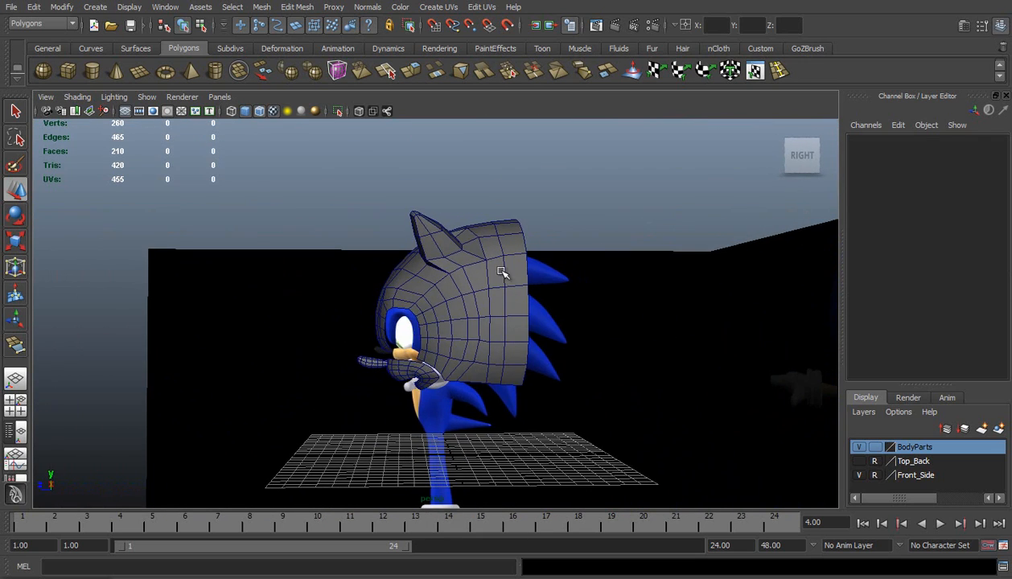
alt+drag(496, 269, 464, 275)
scroll(464, 274, up, 3)
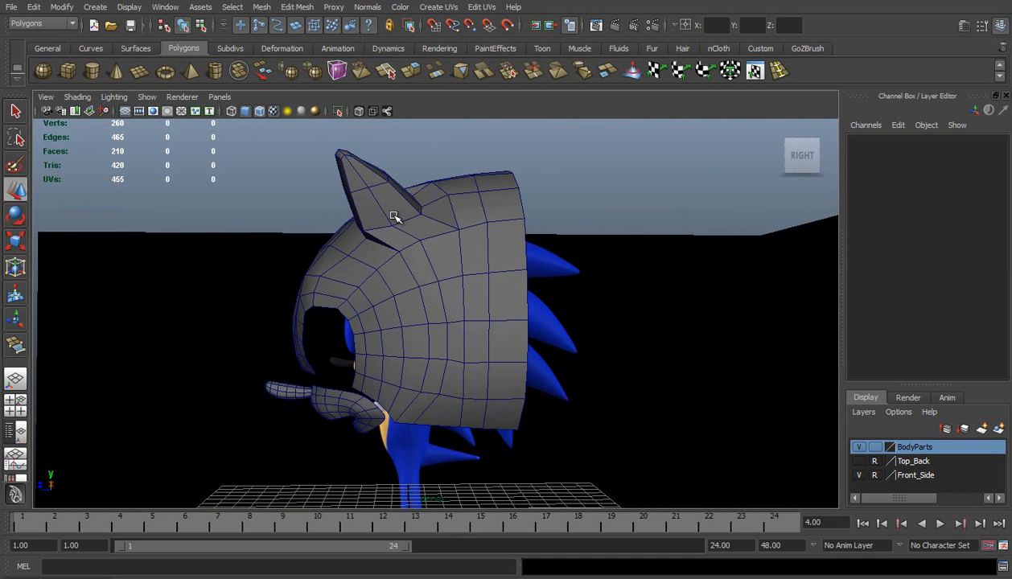
Step: Switch to the side view and turn on X-Ray shading to compare the ear with the side reference
key(space)
drag(405, 263, 467, 259)
scroll(467, 259, down, 1)
alt+middle_drag(361, 260, 392, 386)
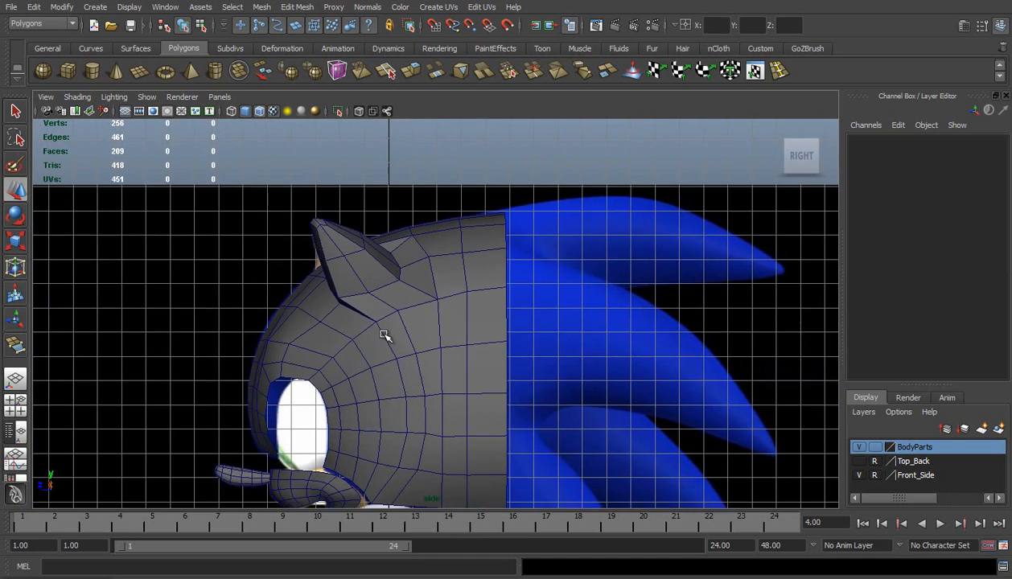
scroll(384, 326, up, 3)
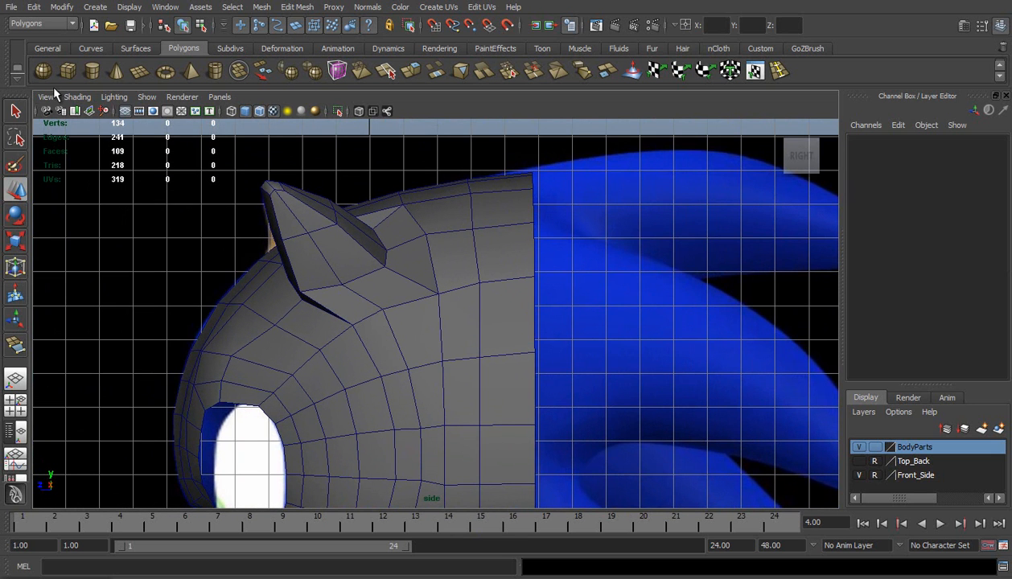
click(77, 96)
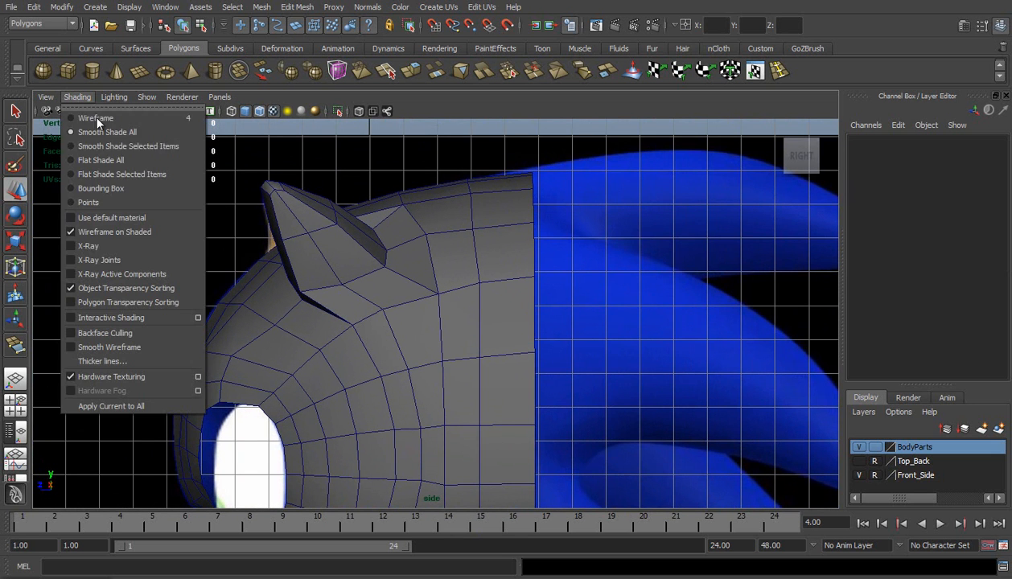
click(119, 251)
alt+middle_drag(296, 276, 328, 266)
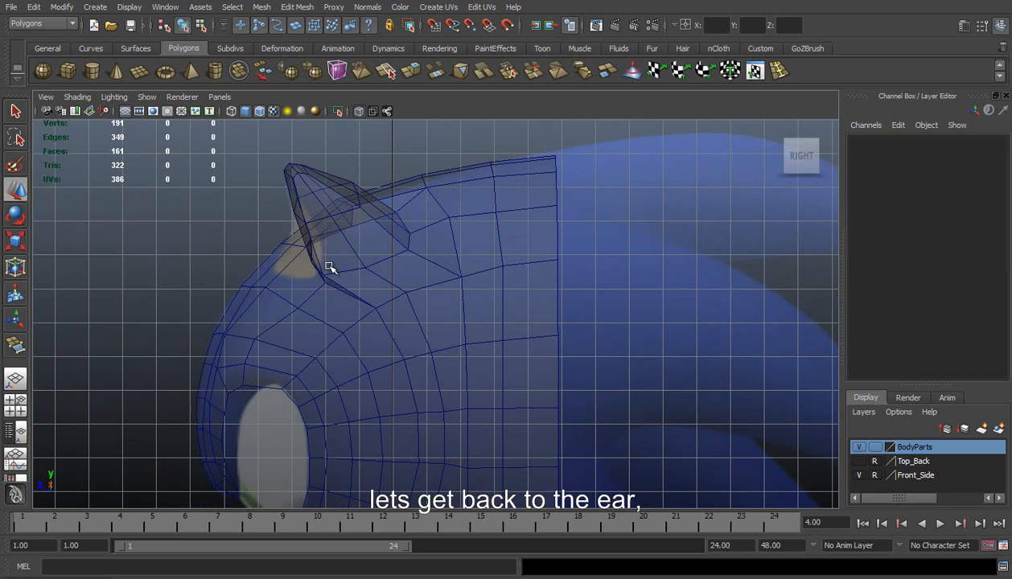
Step: Move the vertices at the ear's front base forward to match the side reference, and select three vertices on the ear's back
scroll(343, 271, up, 1)
right_drag(360, 270, 332, 288)
click(312, 279)
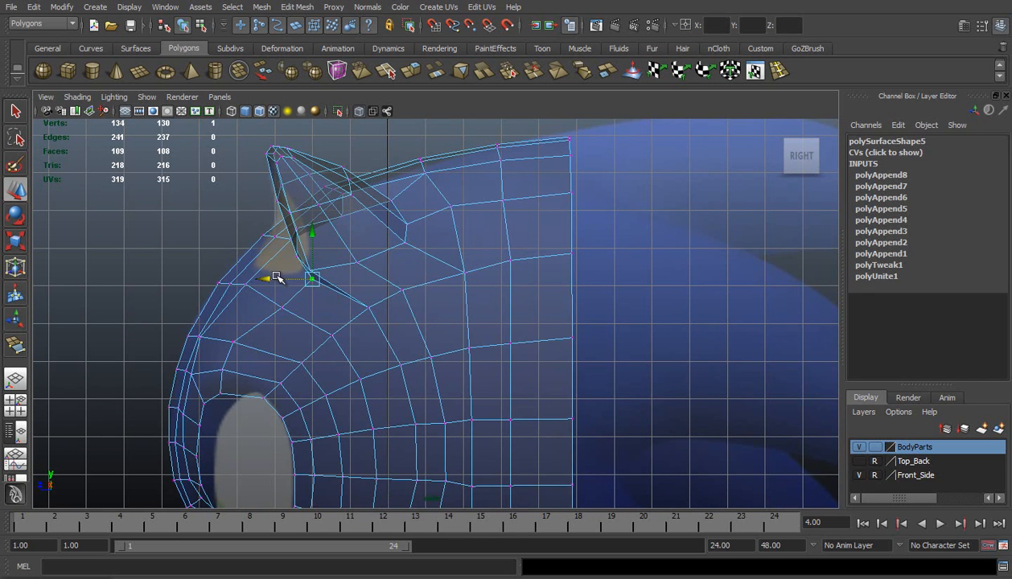
drag(280, 278, 249, 276)
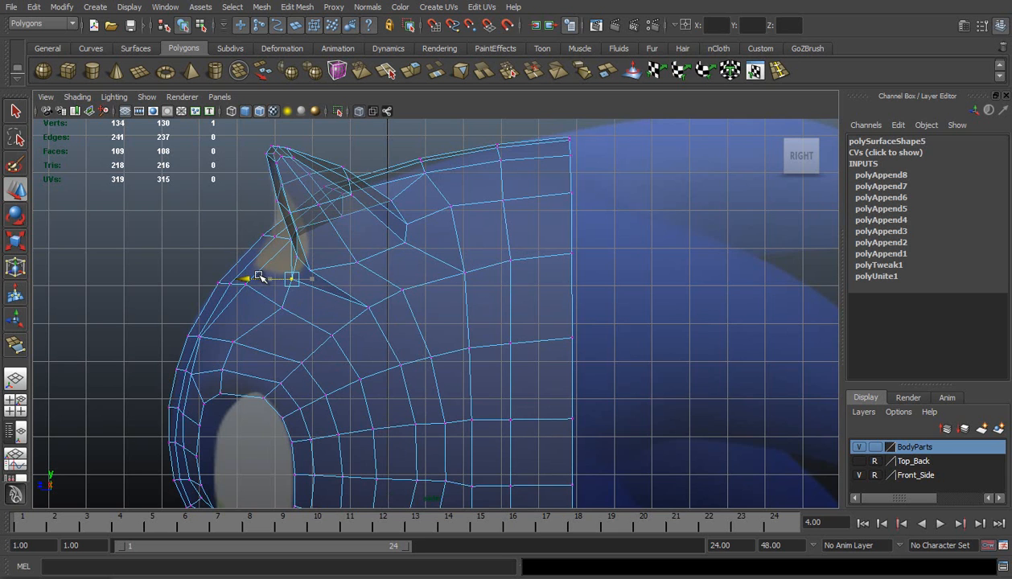
click(290, 240)
drag(285, 239, 278, 250)
drag(336, 148, 344, 185)
shift+click(353, 196)
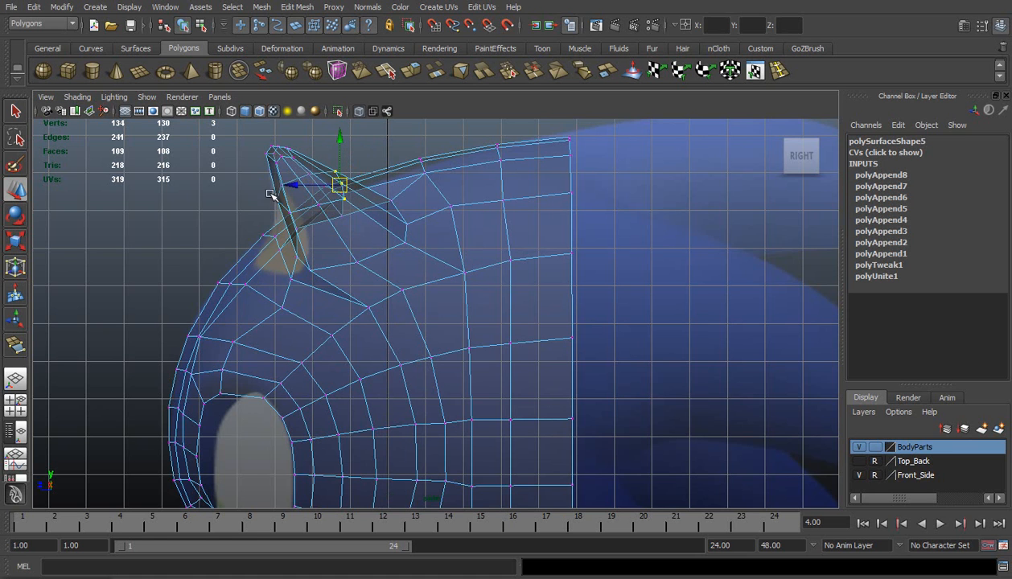
Step: Return to the perspective view, turn off X-Ray shading and view the head from the front
click(15, 376)
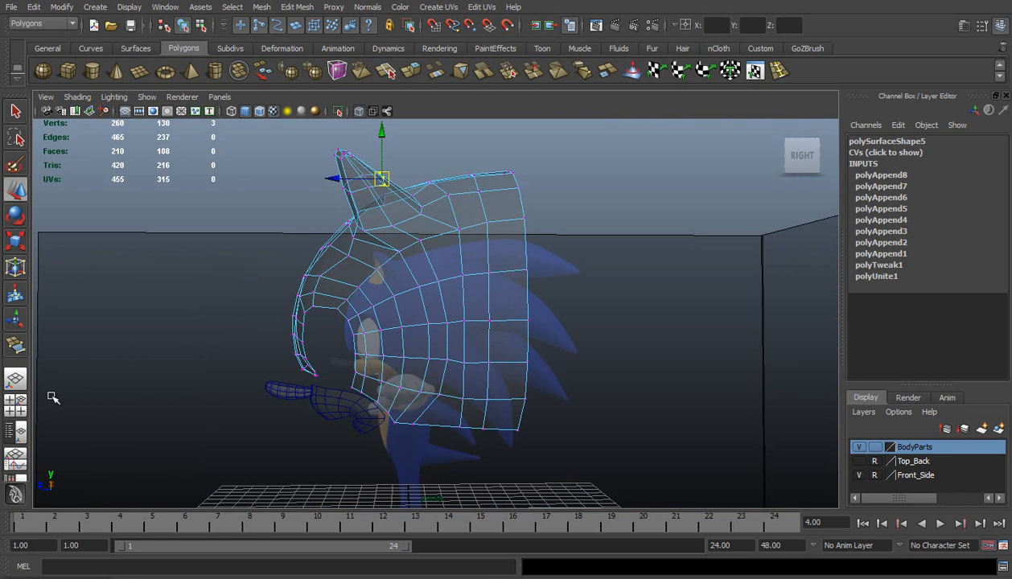
click(78, 97)
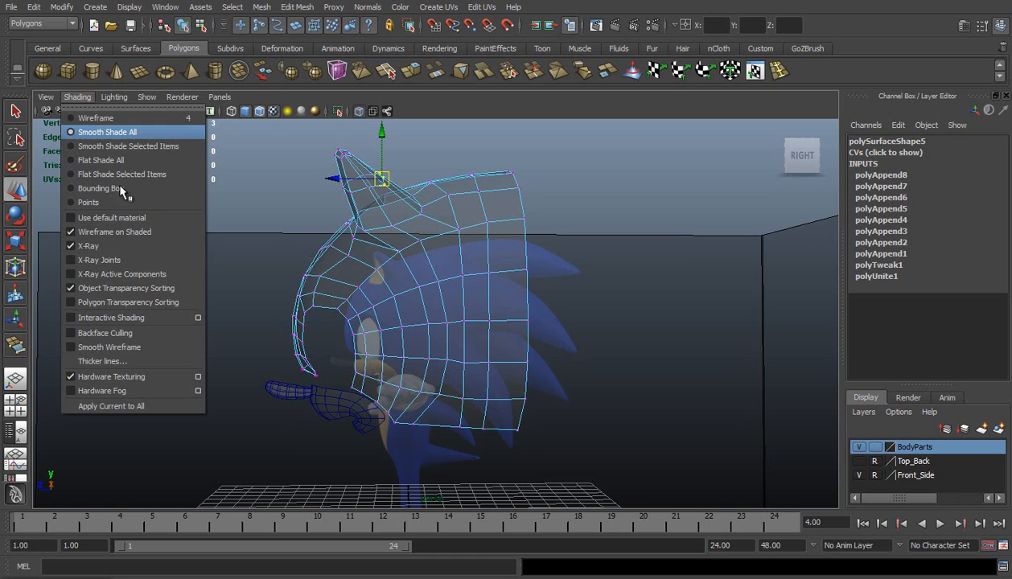
click(149, 246)
alt+drag(418, 265, 557, 268)
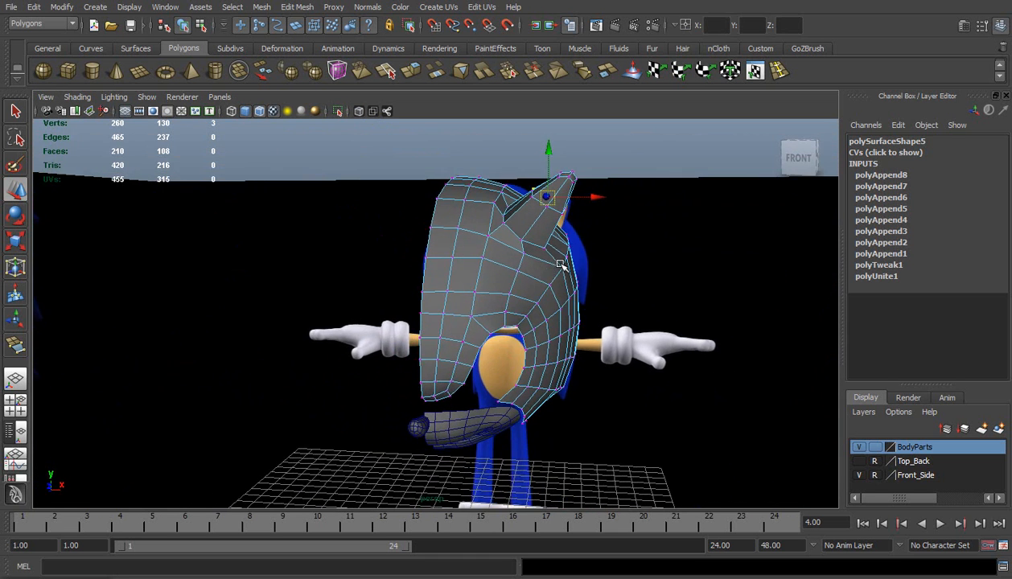
Step: Select the whole head mesh in object mode, apply Soften Edge to its normals and deselect it
alt+middle_drag(557, 268, 481, 302)
scroll(482, 302, up, 2)
right_drag(457, 265, 493, 245)
click(465, 259)
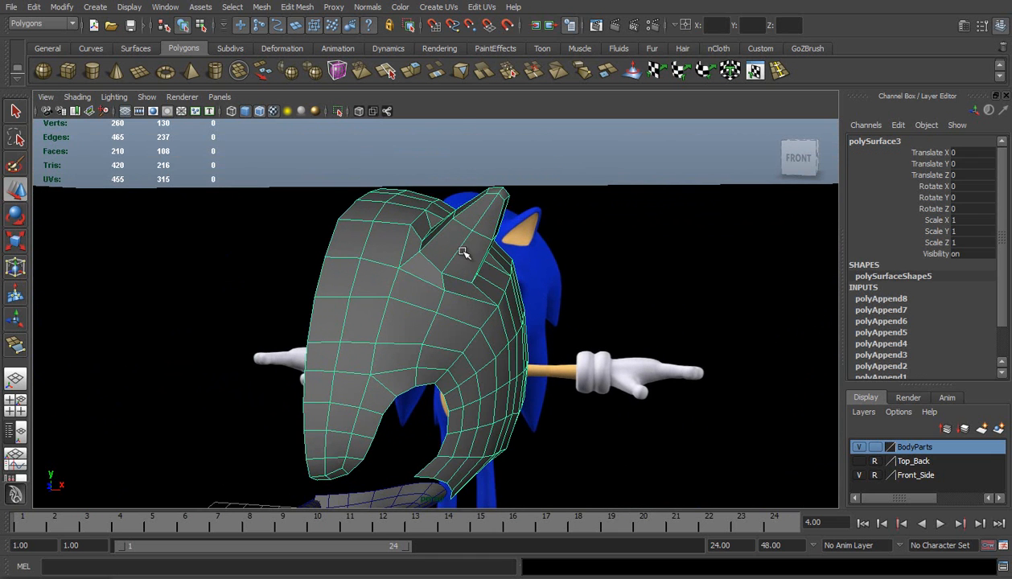
click(367, 6)
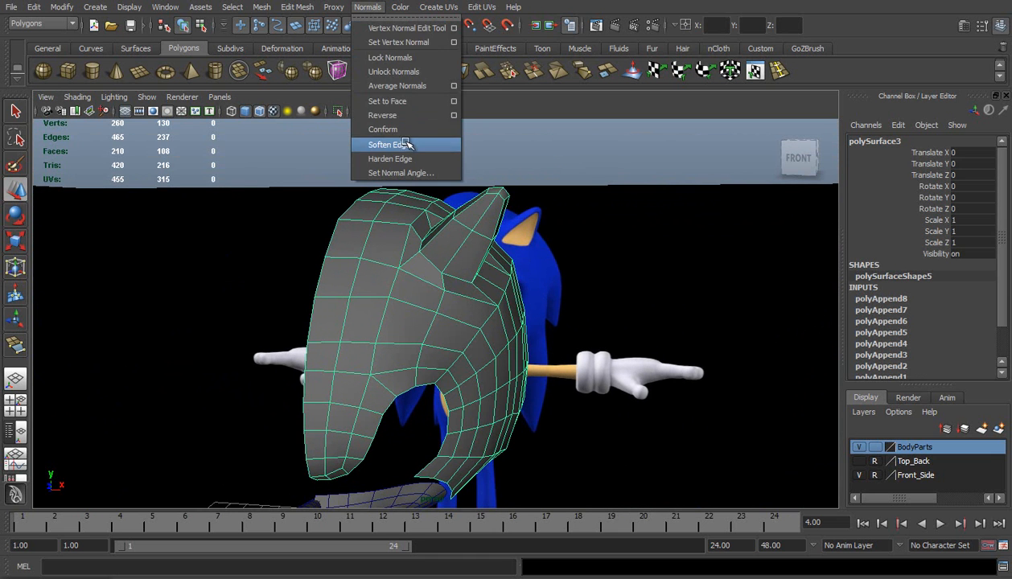
click(389, 145)
click(252, 174)
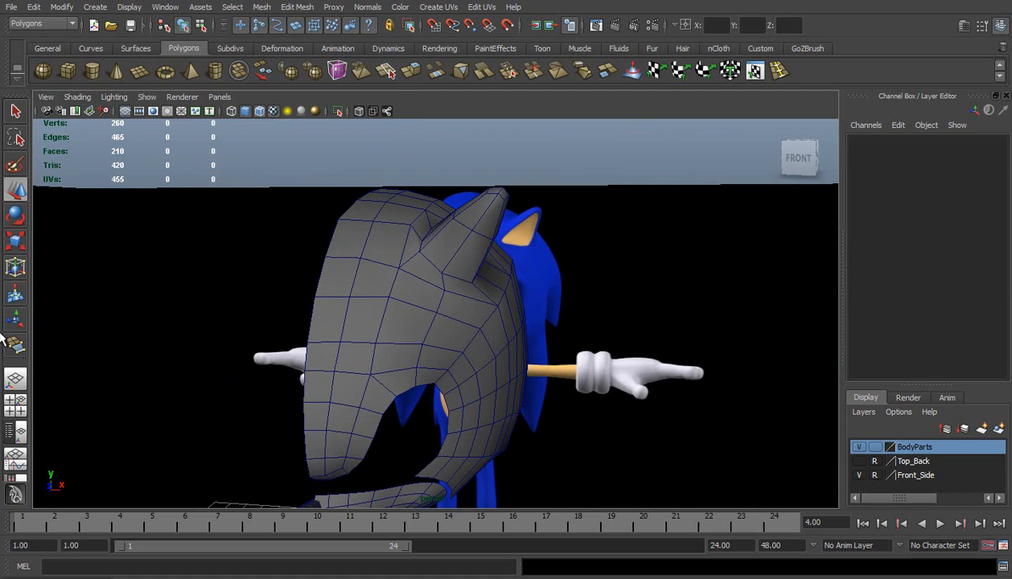
Step: Smooth the head mesh around the ear's base with the Sculpt Geometry Tool, working from several angles
click(261, 7)
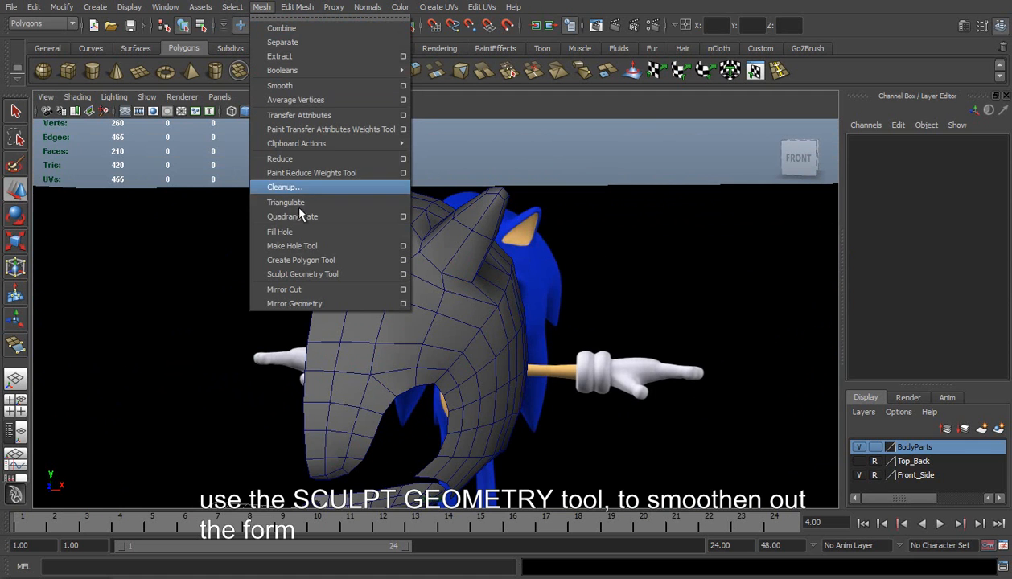
click(313, 274)
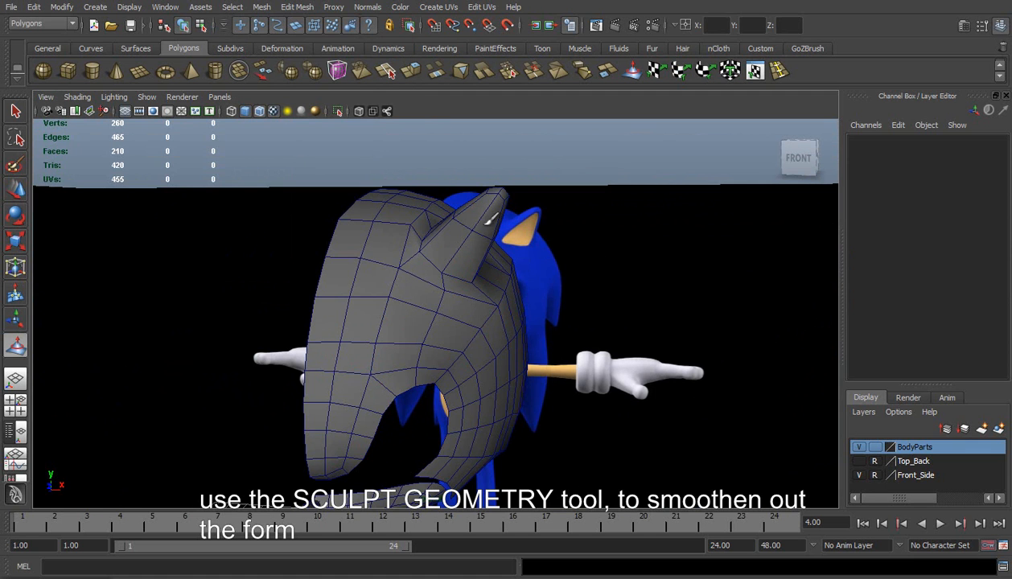
click(395, 277)
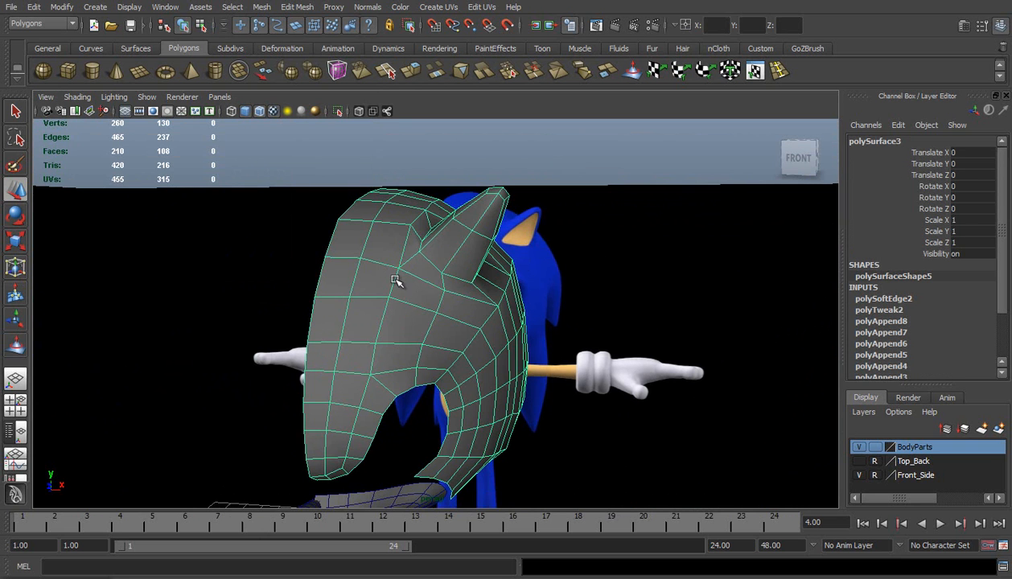
alt+drag(438, 281, 415, 288)
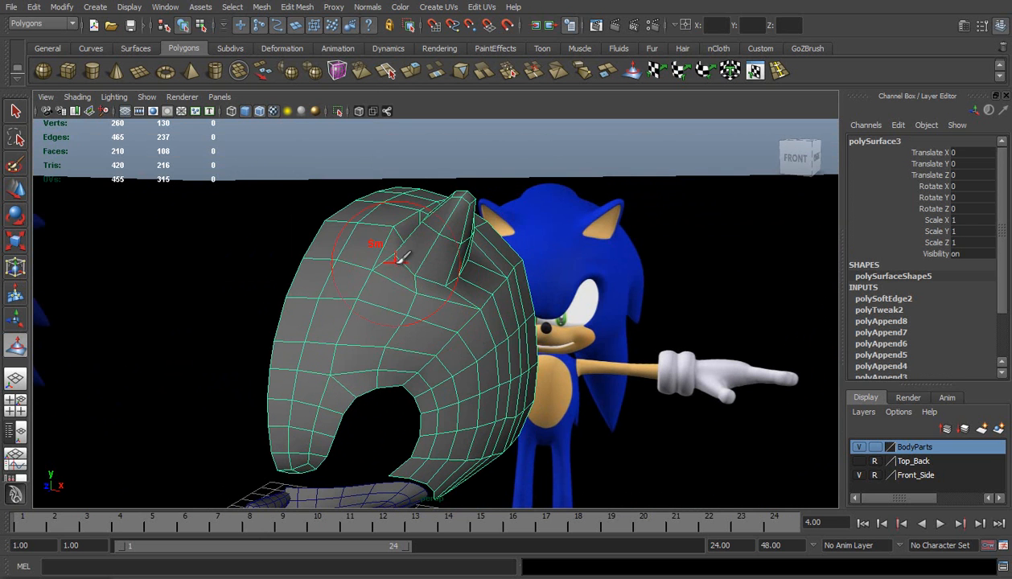
alt+drag(488, 302, 393, 290)
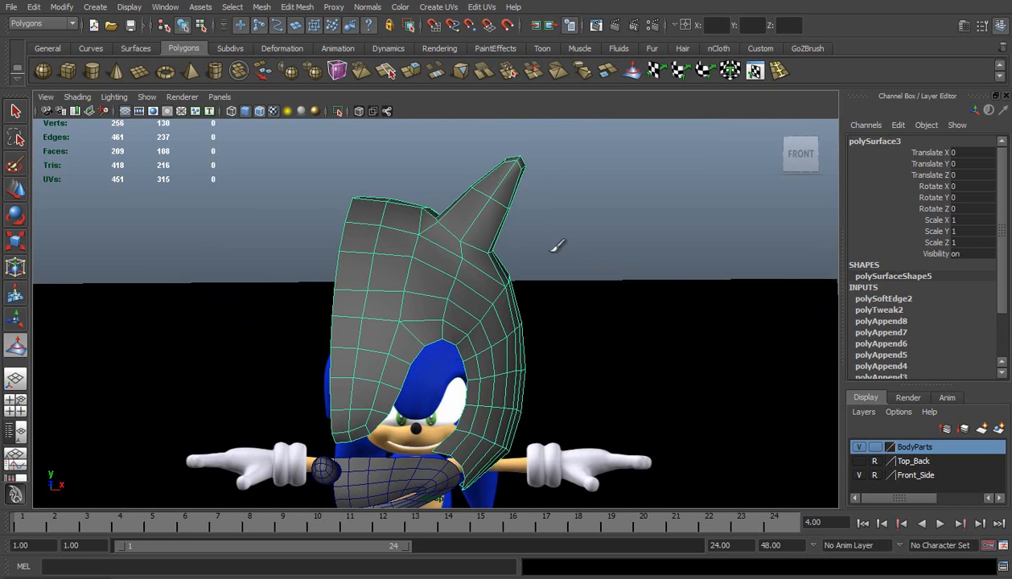
alt+drag(441, 212, 433, 236)
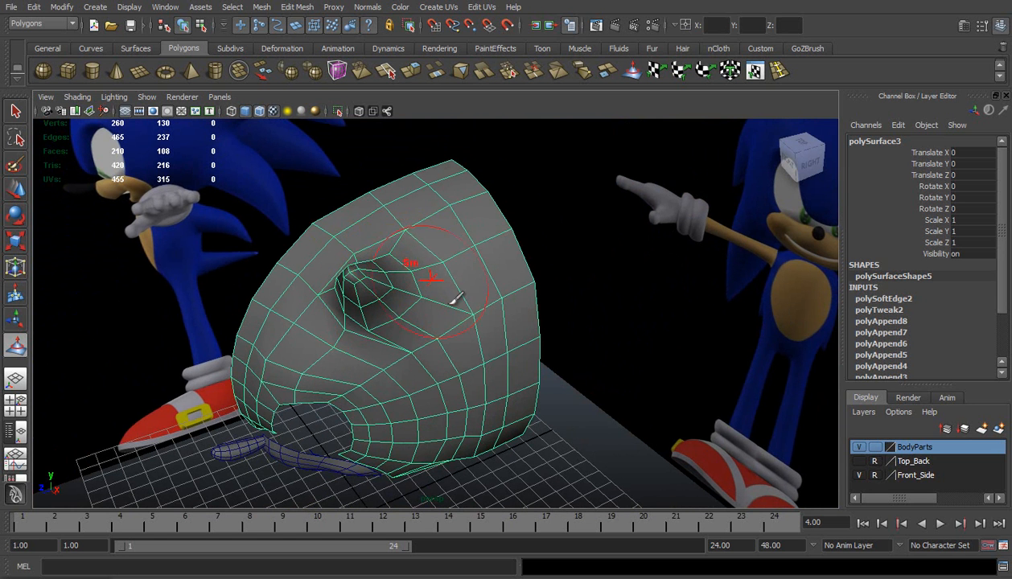
alt+drag(447, 342, 423, 235)
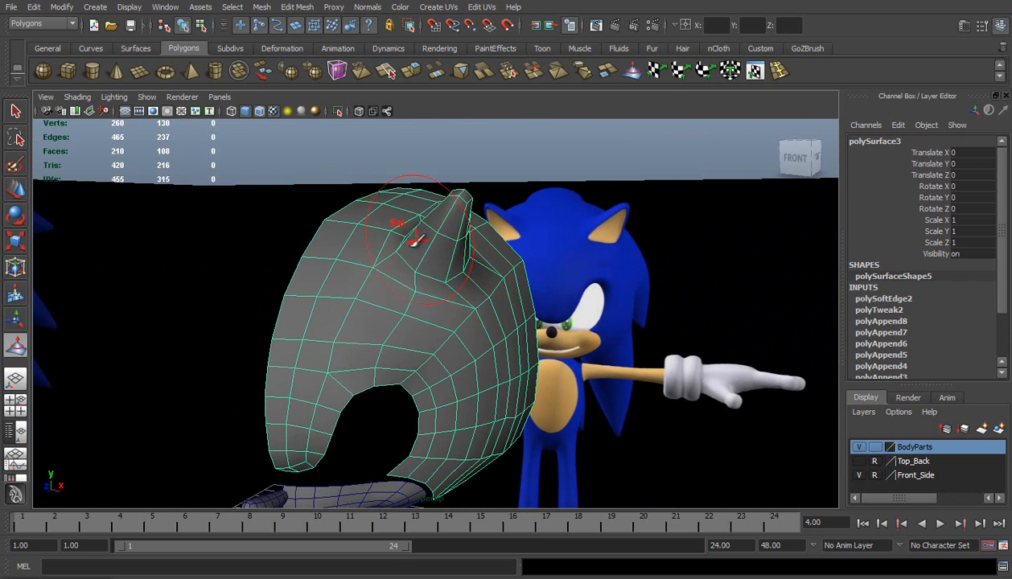
alt+drag(608, 231, 481, 215)
Step: Switch to moving vertices and shift the vertex below the ear forward to even out the mesh
key(w)
click(562, 244)
alt+drag(562, 244, 367, 293)
right_drag(367, 291, 304, 282)
click(312, 287)
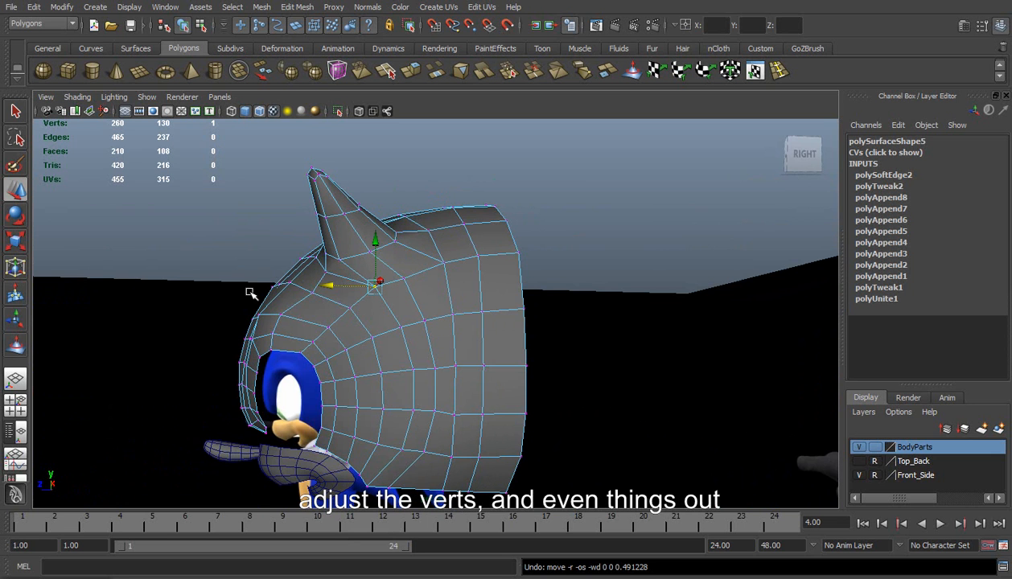
drag(280, 291, 267, 292)
mouse_move(354, 283)
alt+mouse_down()
mouse_move(328, 287)
mouse_move(355, 288)
alt+mouse_up()
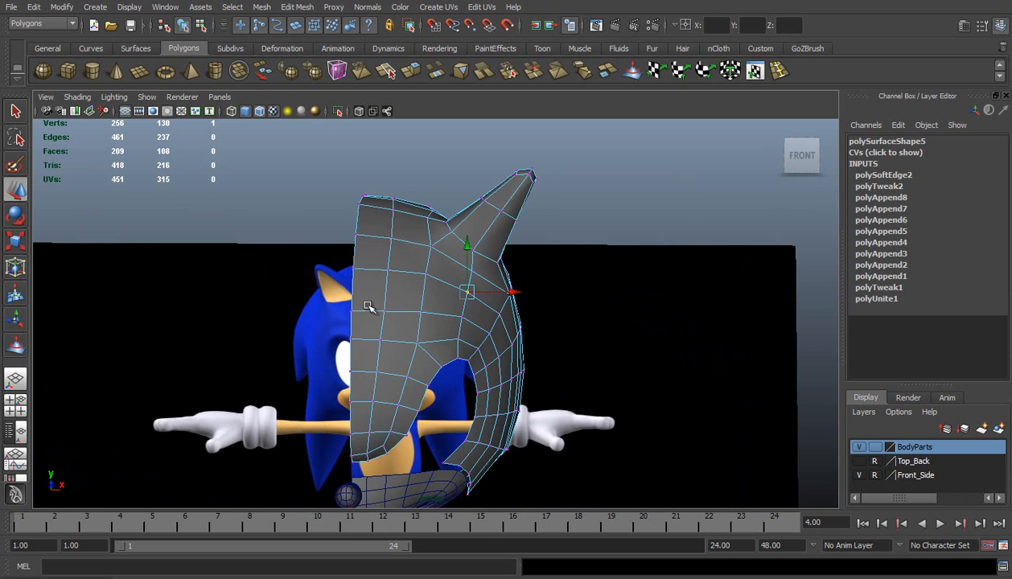
Step: In the front view, adjust the vertices between the top of the head and the ear's inner base to even their spacing
key(space)
key(space)
drag(379, 299, 389, 326)
key(f)
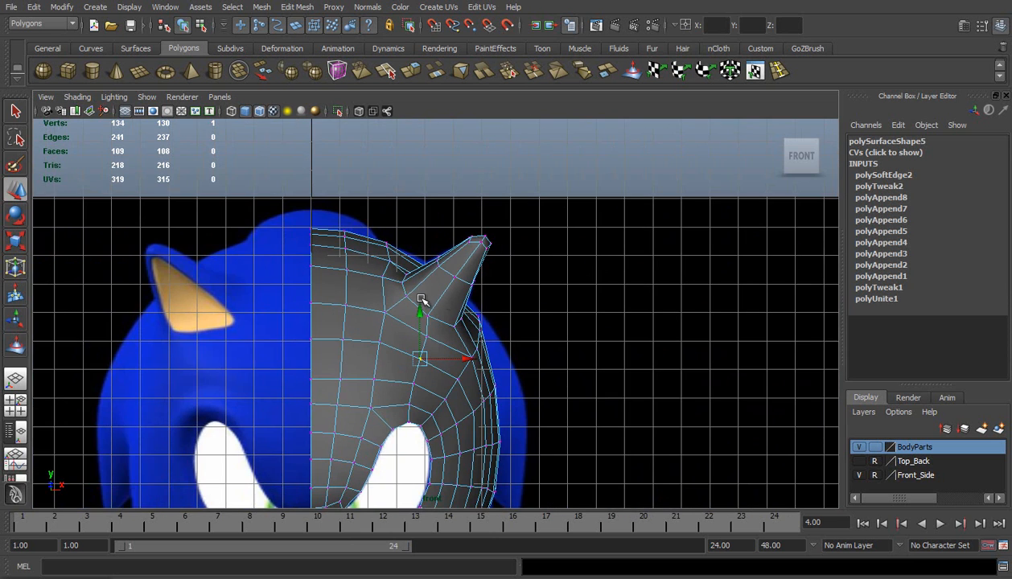
click(386, 256)
drag(429, 254, 427, 257)
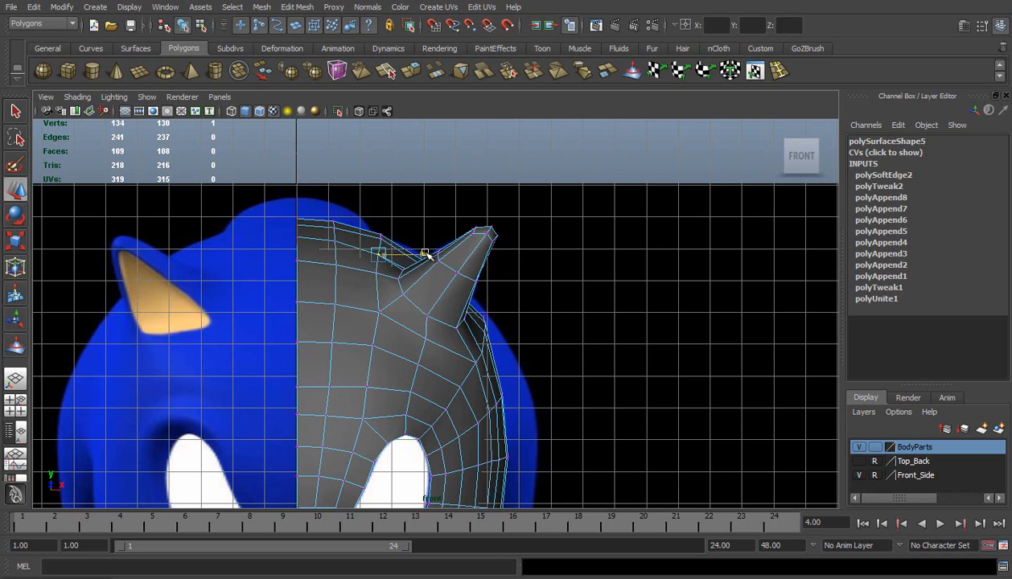
click(364, 201)
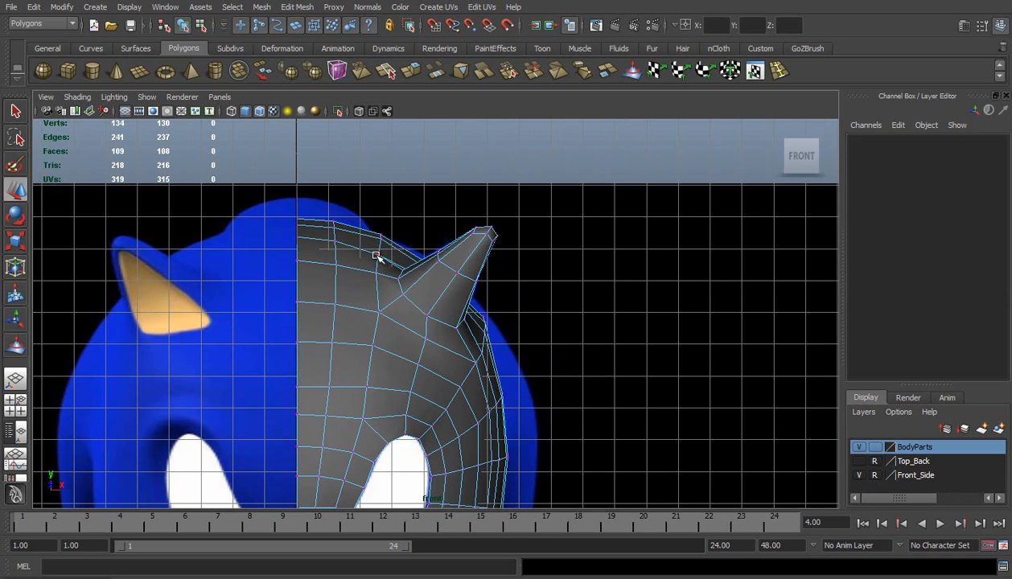
click(378, 253)
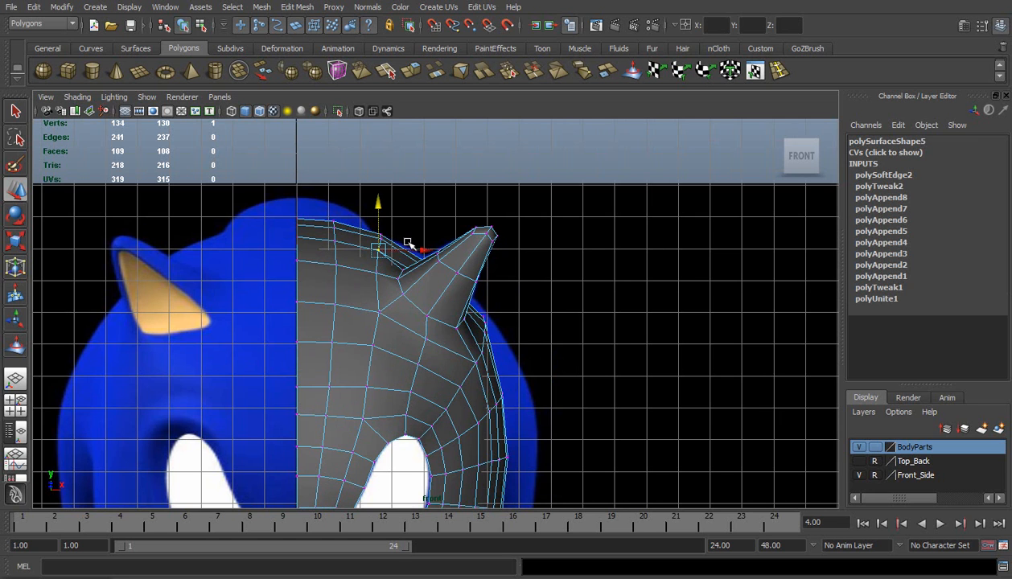
click(425, 252)
drag(425, 251, 430, 275)
click(378, 271)
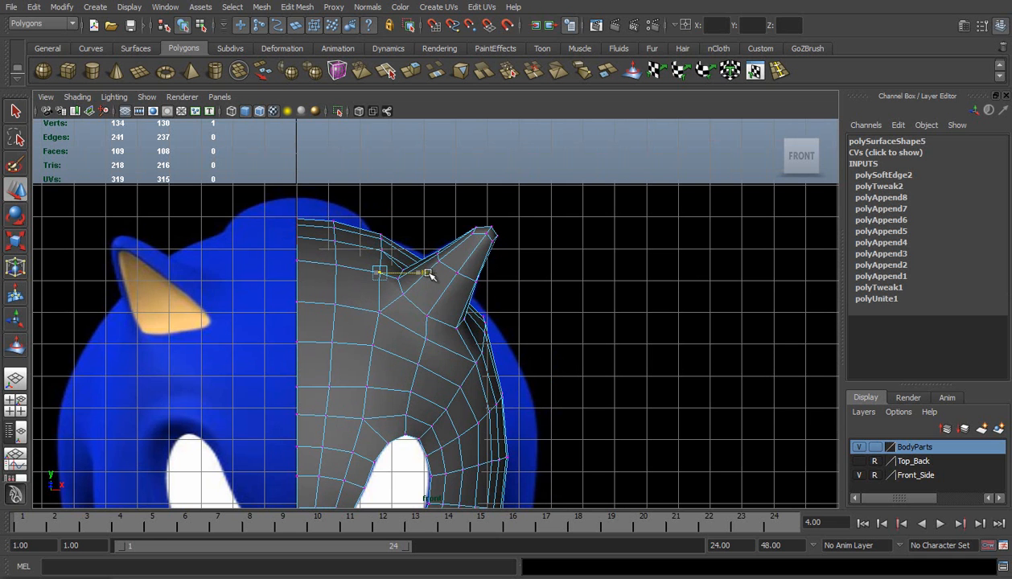
Step: Select the edge loop around the middle of the ear and scale it slightly
alt+middle_drag(505, 350, 429, 274)
right_drag(413, 256, 364, 254)
alt+middle_drag(395, 238, 387, 258)
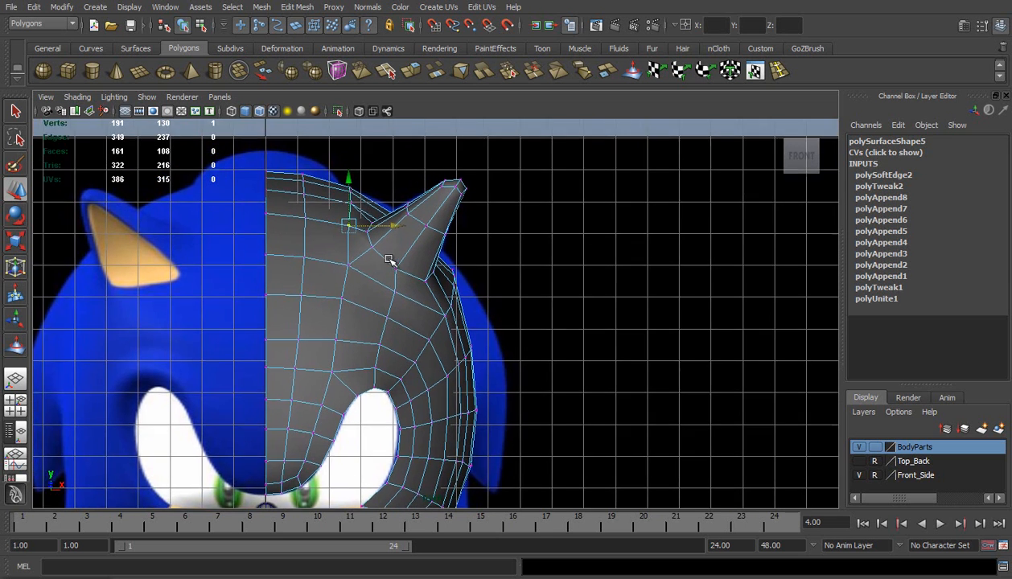
scroll(387, 258, up, 1)
right_drag(408, 209, 412, 177)
click(415, 207)
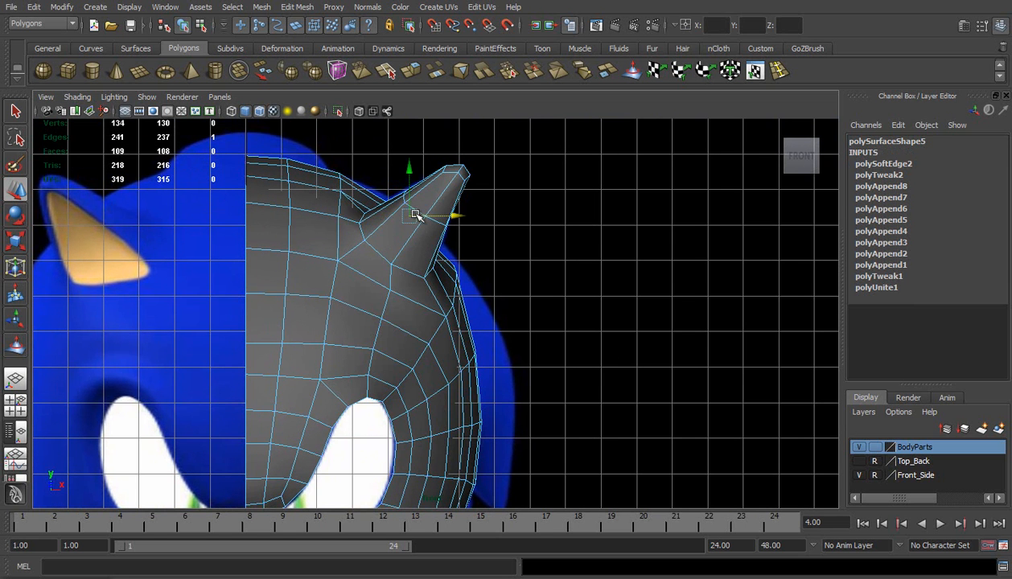
click(453, 219)
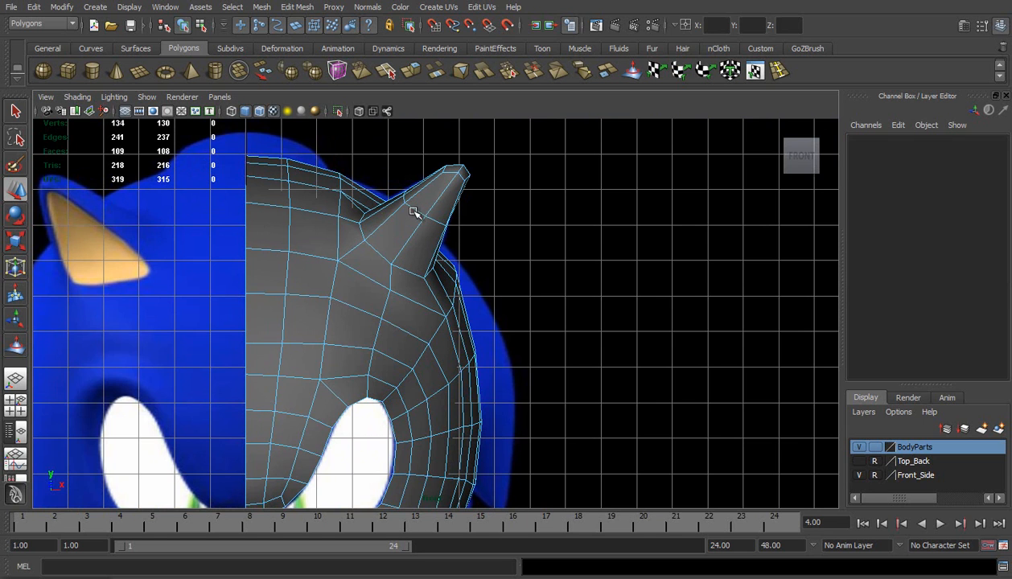
double_click(435, 222)
key(r)
drag(422, 208, 428, 209)
alt+middle_drag(470, 353, 460, 267)
Step: Adjust the vertex at the top of the eye opening sideways, and return to object mode
right_drag(363, 288, 299, 280)
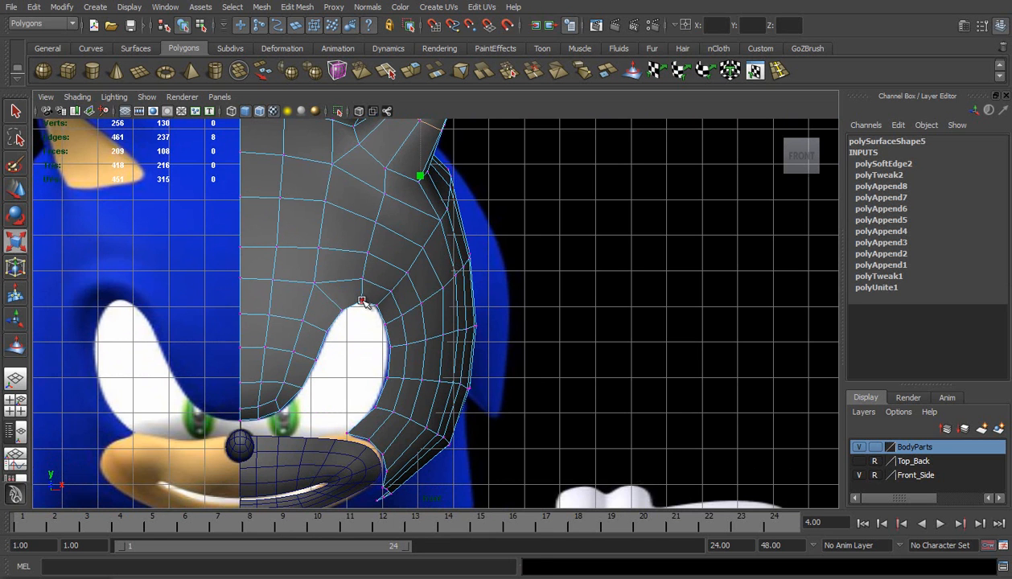
key(w)
click(362, 301)
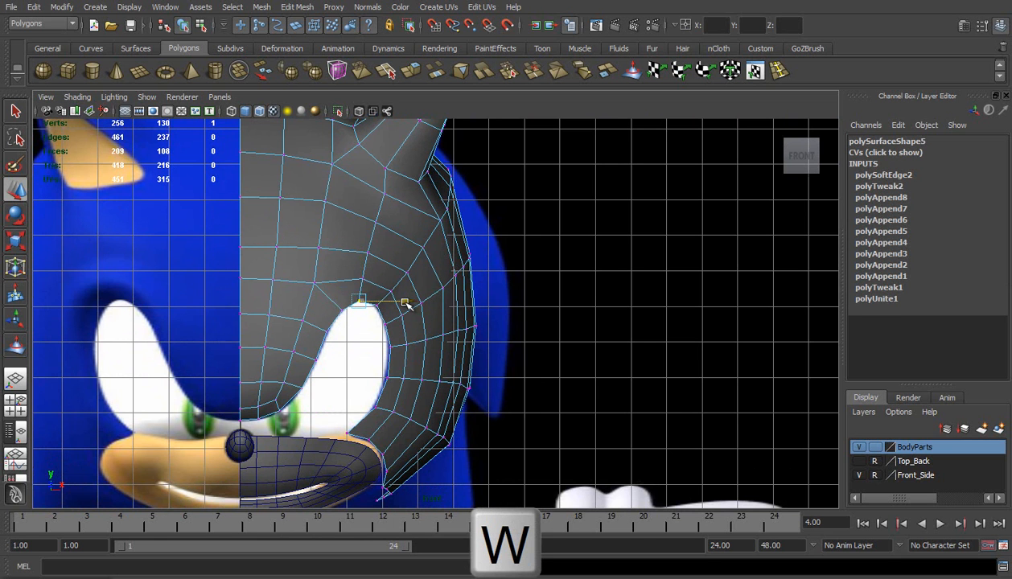
right_drag(385, 226, 429, 200)
scroll(429, 200, down, 3)
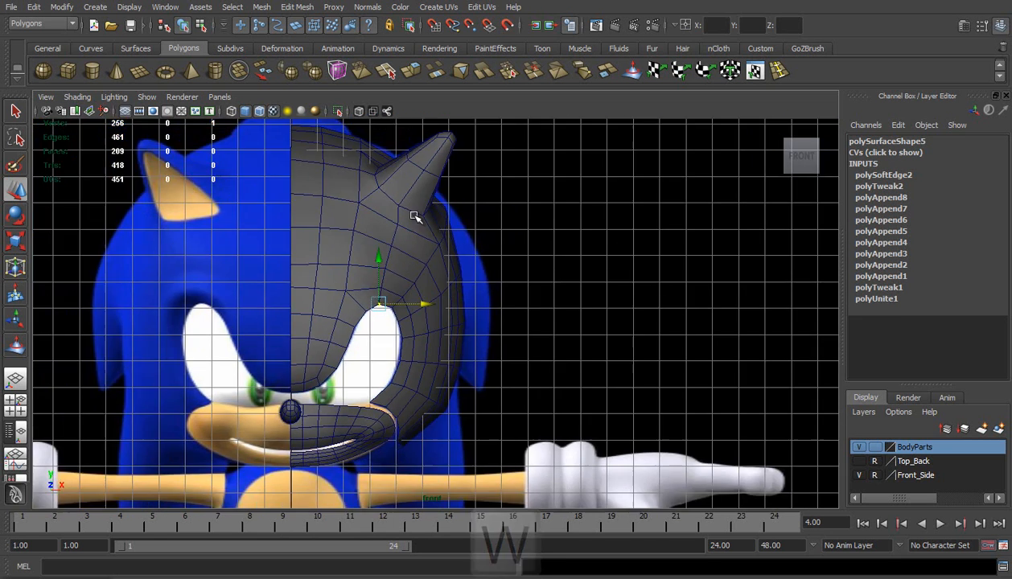
Step: In the side view, move the vertex on the head's lower edge and the one above it toward the back of the head
click(13, 385)
alt+drag(460, 318, 433, 325)
key(space)
drag(428, 274, 462, 266)
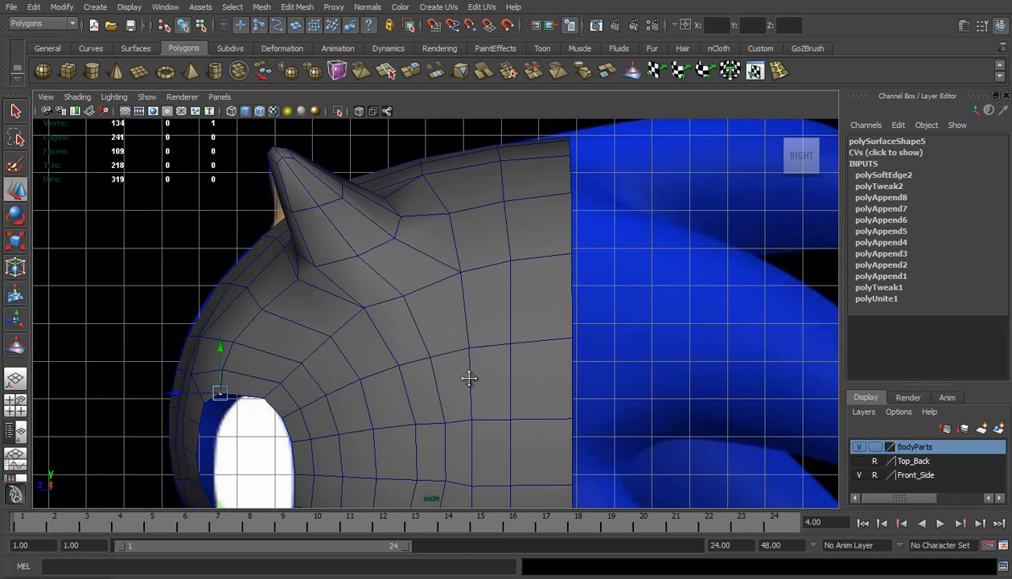
alt+middle_drag(460, 374, 467, 167)
right_click(449, 324)
click(395, 325)
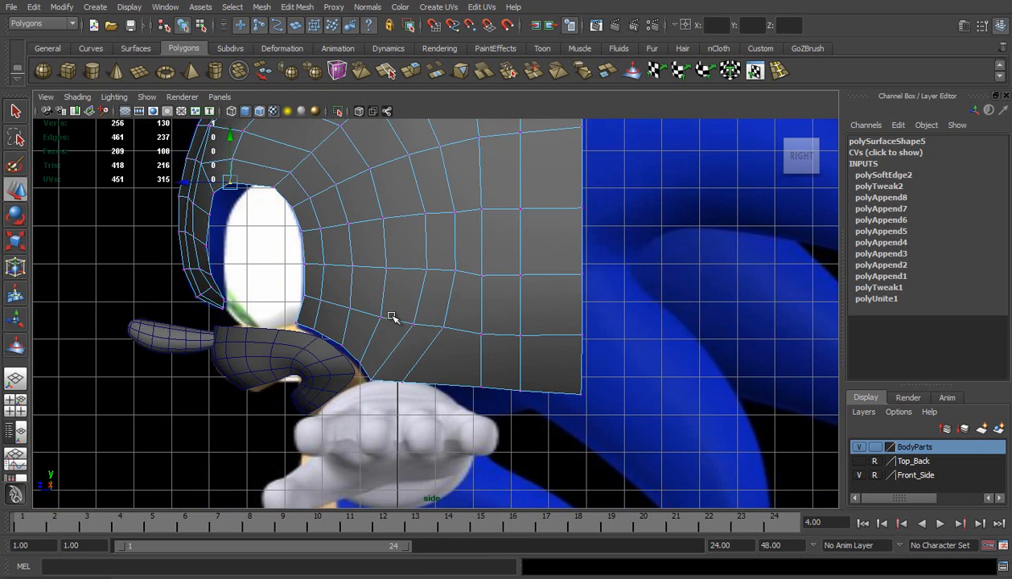
click(402, 382)
drag(381, 388, 411, 383)
drag(428, 307, 410, 327)
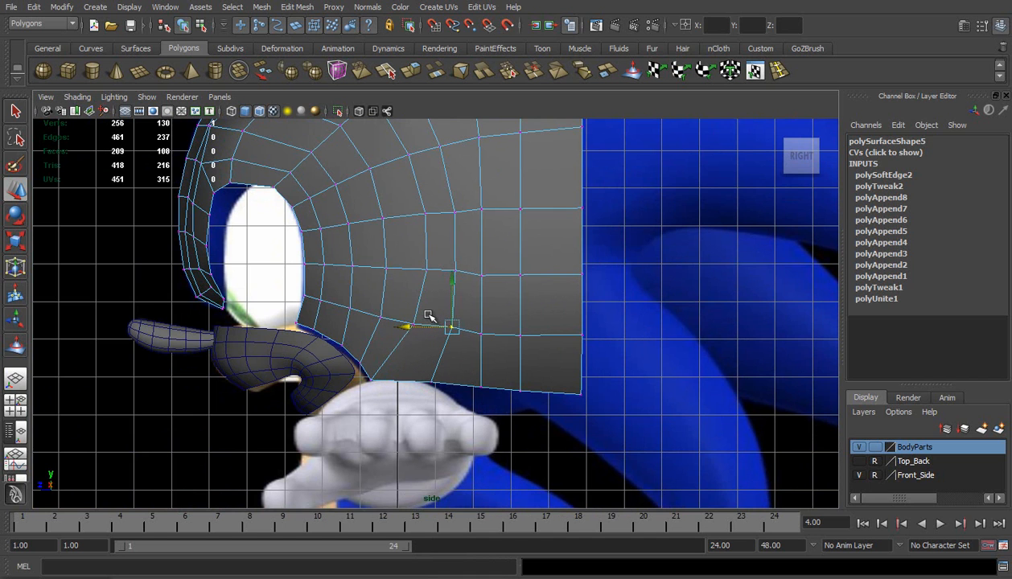
Step: Adjust the height of vertices on the rear side of the head to even out the horizontal edge rows
scroll(423, 312, down, 1)
alt+middle_drag(456, 291, 458, 301)
drag(473, 278, 507, 301)
mouse_move(480, 246)
mouse_down()
mouse_move(485, 227)
mouse_move(491, 242)
mouse_up()
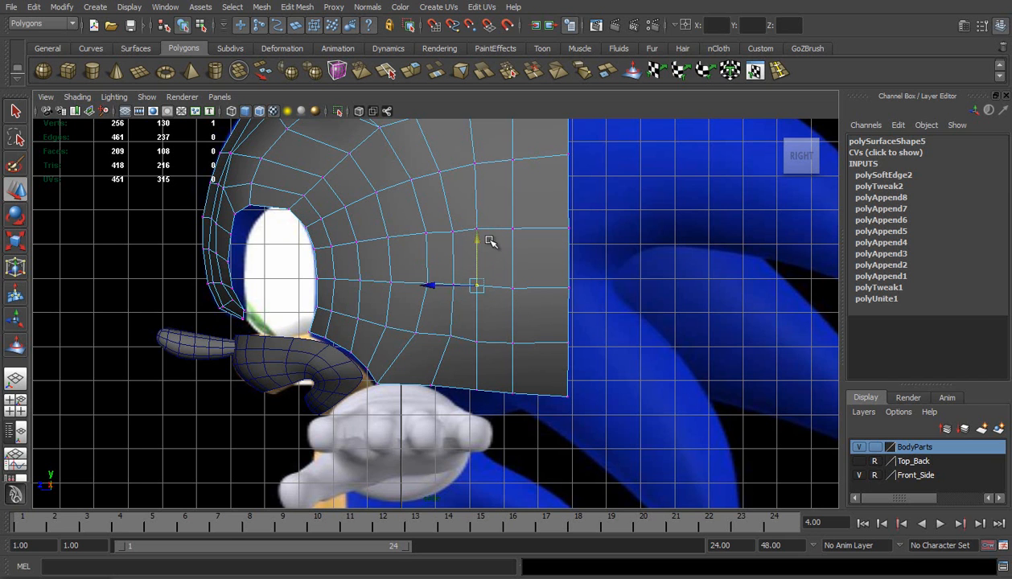
drag(463, 317, 542, 346)
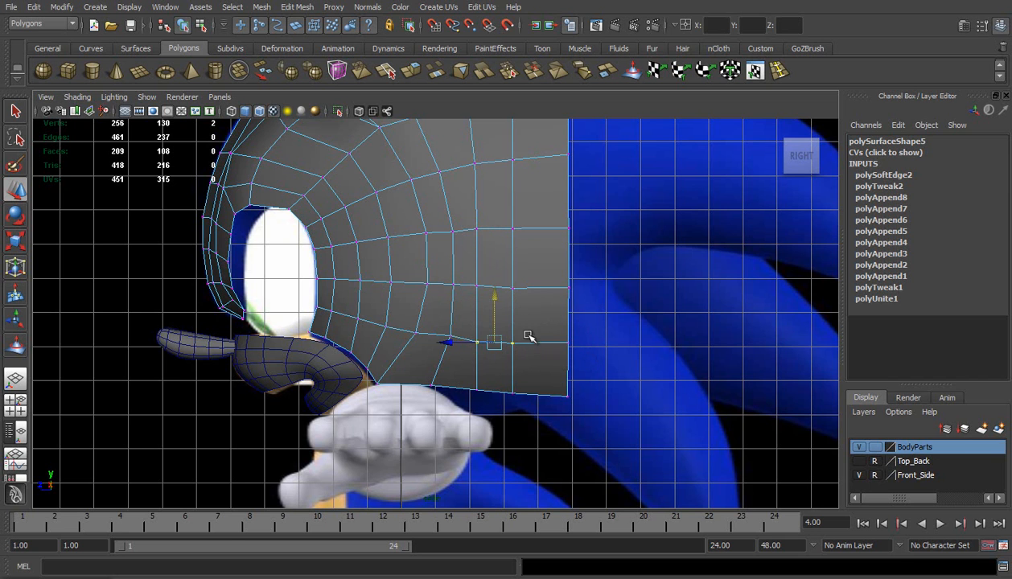
drag(496, 299, 497, 294)
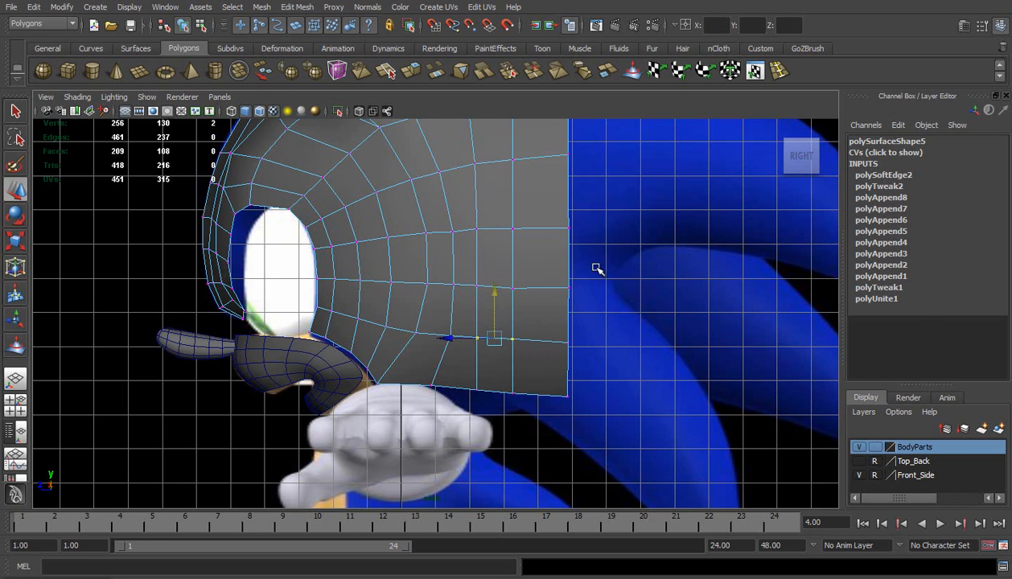
click(596, 269)
alt+middle_drag(476, 233, 498, 290)
drag(456, 273, 479, 302)
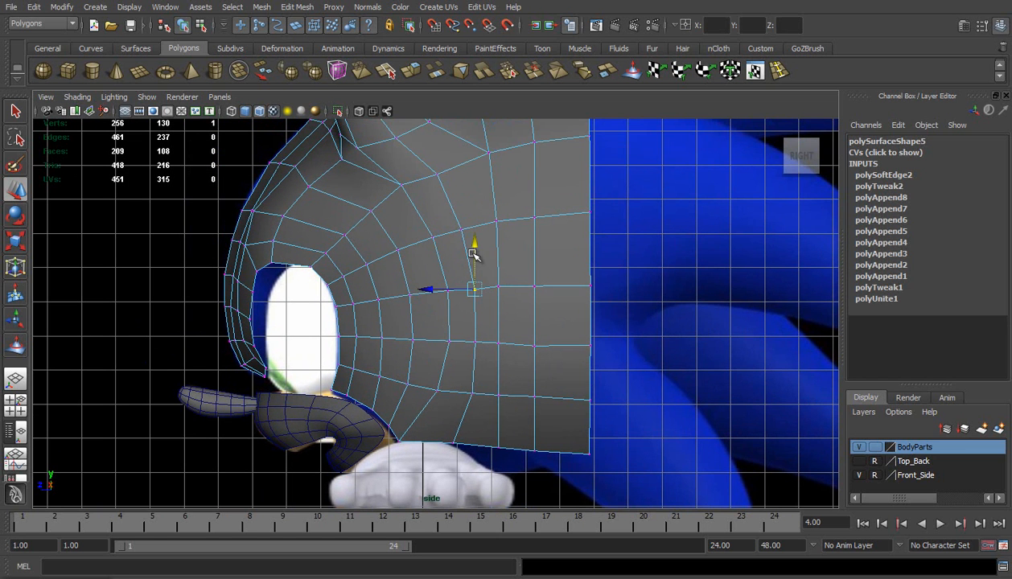
drag(475, 243, 475, 244)
scroll(477, 239, down, 1)
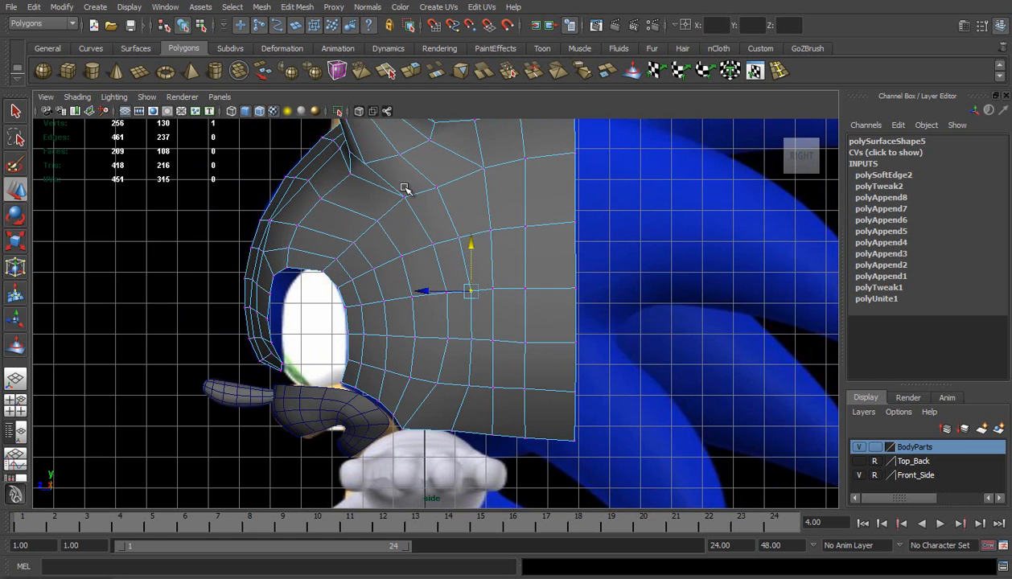
Step: Reposition the vertices below and behind the ear's base to smooth the edge flow, and return to object mode
drag(394, 190, 414, 214)
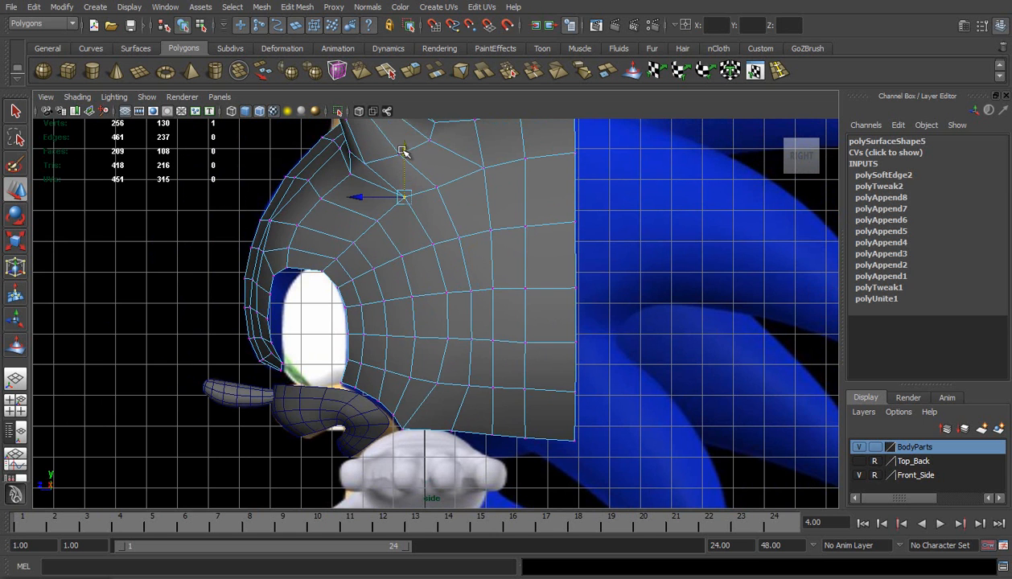
click(400, 152)
key(ctrl+z)
drag(405, 150, 406, 153)
alt+middle_drag(532, 223, 539, 306)
mouse_move(471, 197)
mouse_down()
mouse_move(493, 217)
mouse_move(471, 199)
mouse_up()
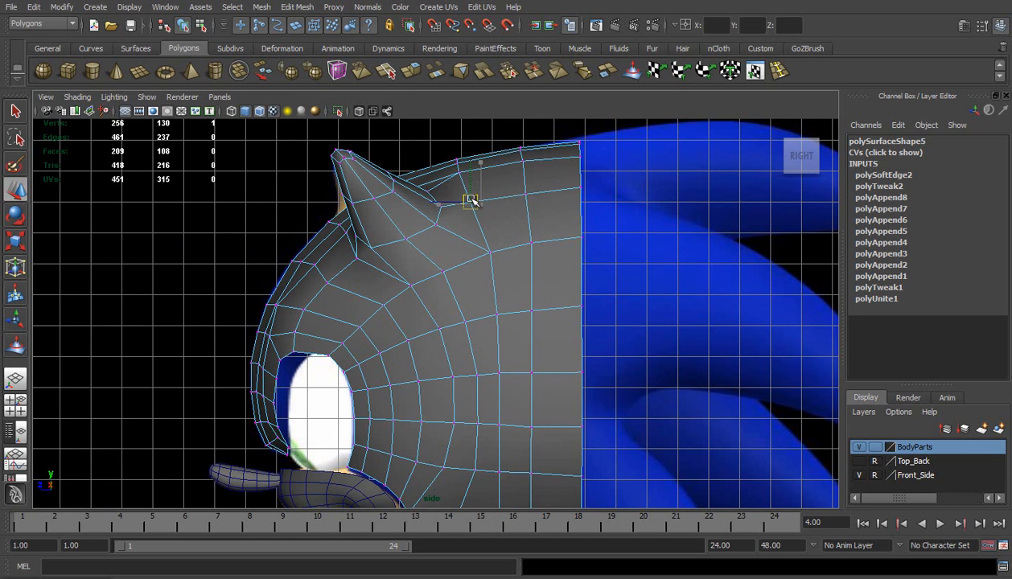
click(527, 194)
drag(487, 194, 490, 194)
right_drag(501, 242, 588, 228)
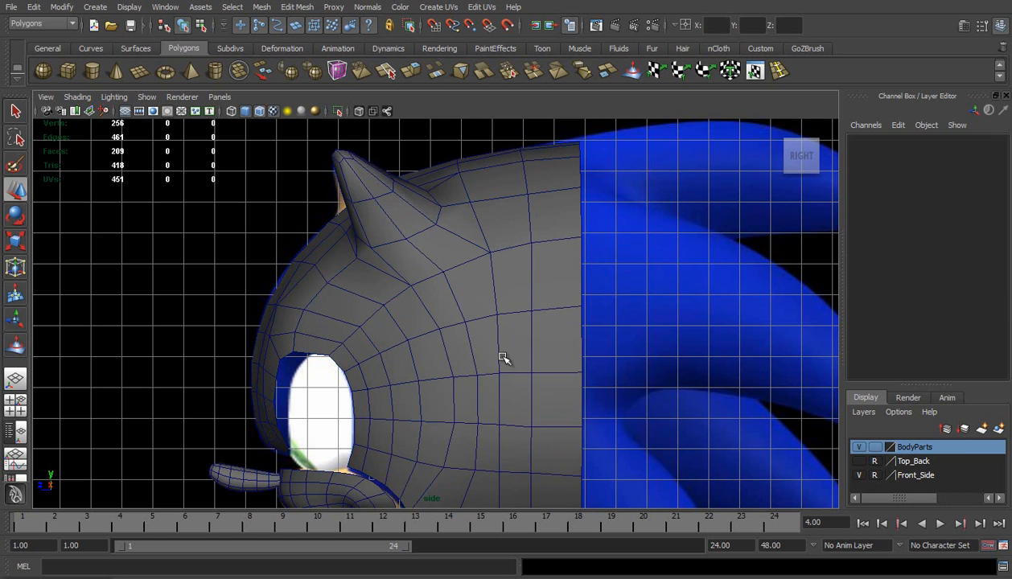
Step: Compare the head with the side reference in X-Ray shading, and turn X-Ray off again
alt+middle_drag(410, 430, 431, 326)
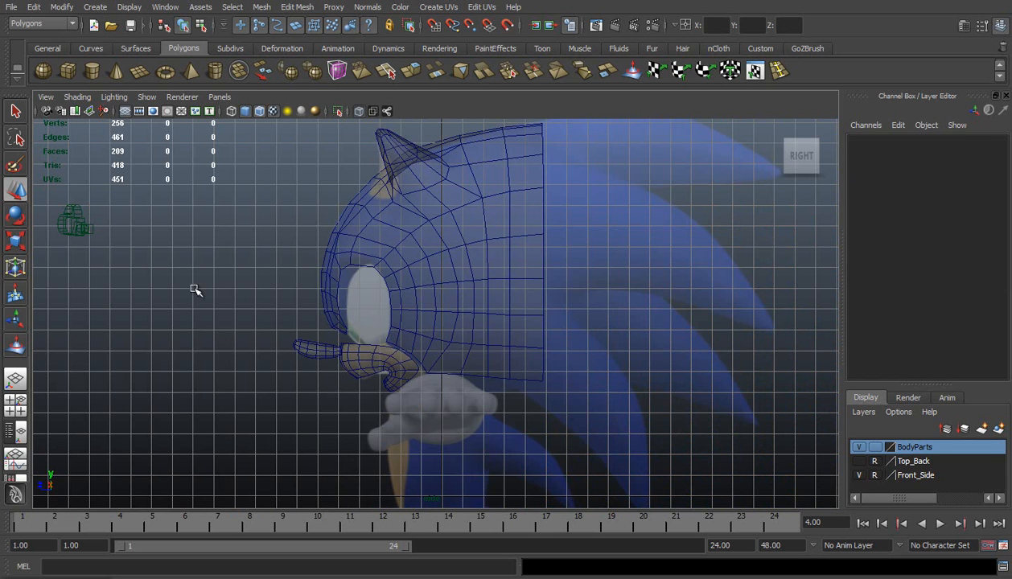
click(78, 97)
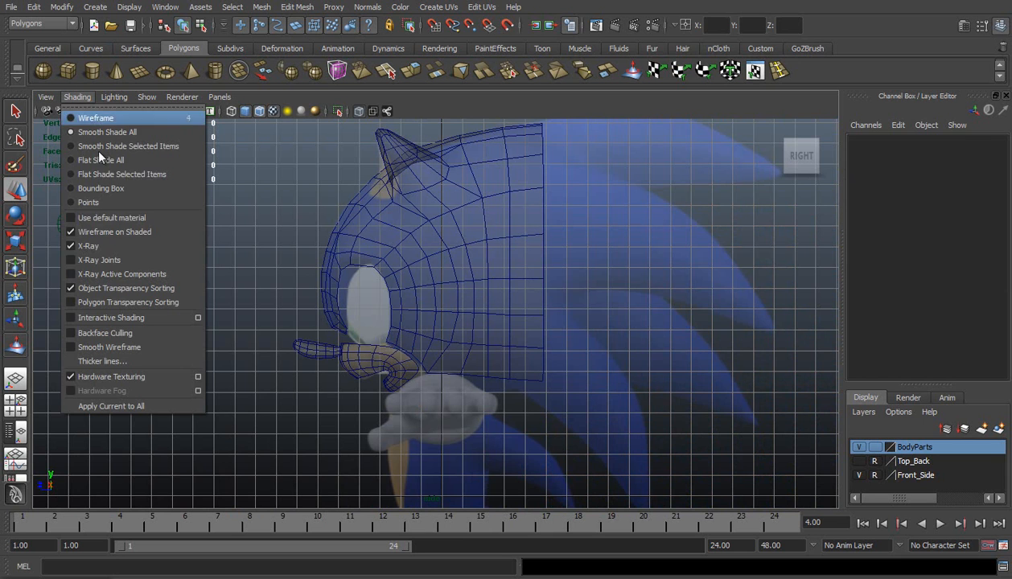
click(107, 245)
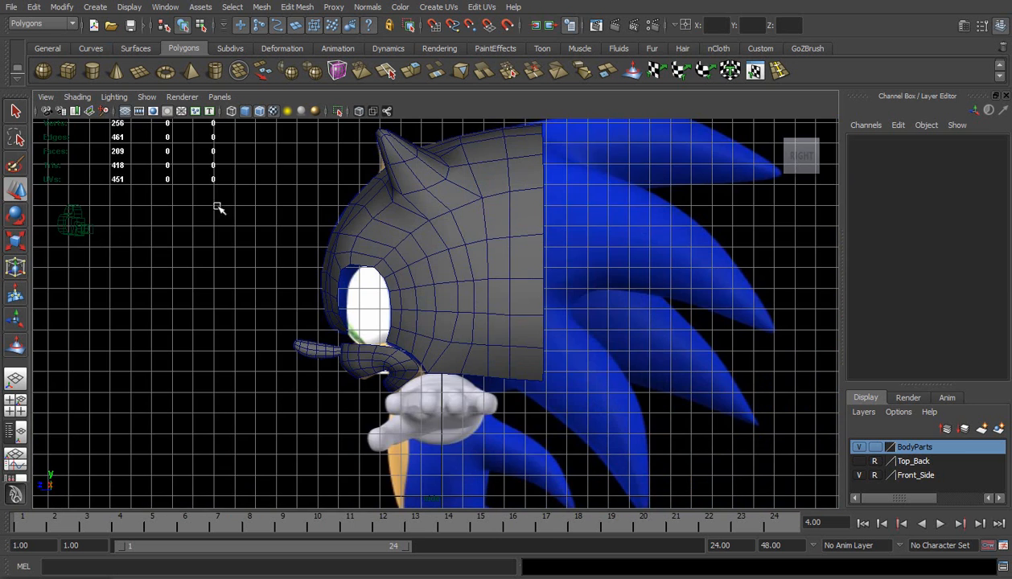
alt+middle_drag(326, 279, 320, 343)
scroll(323, 337, up, 2)
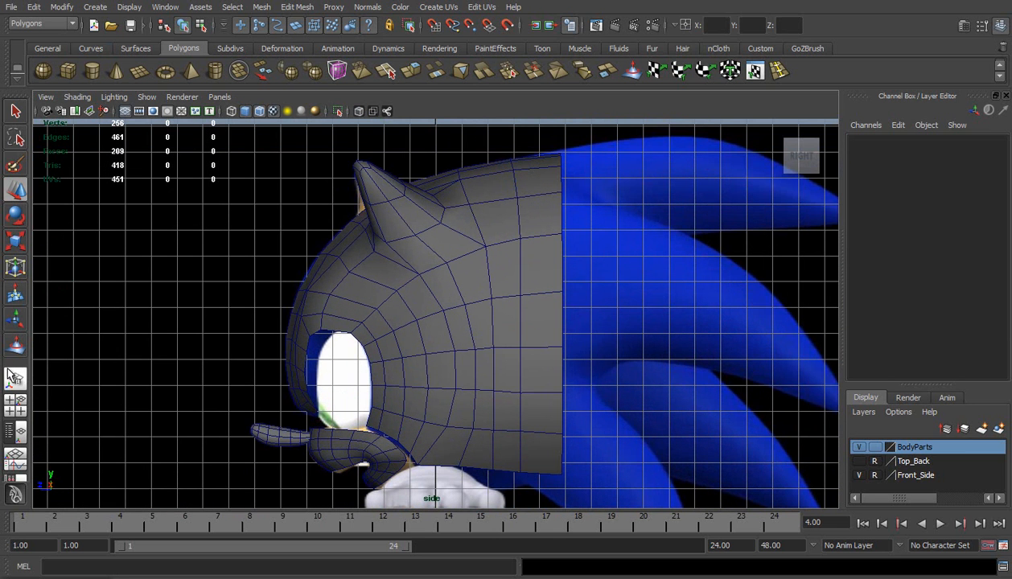
Step: In the perspective view, select the four faces that make up the front of the ear
click(14, 378)
alt+drag(358, 294, 454, 235)
right_drag(454, 237, 437, 227)
click(445, 215)
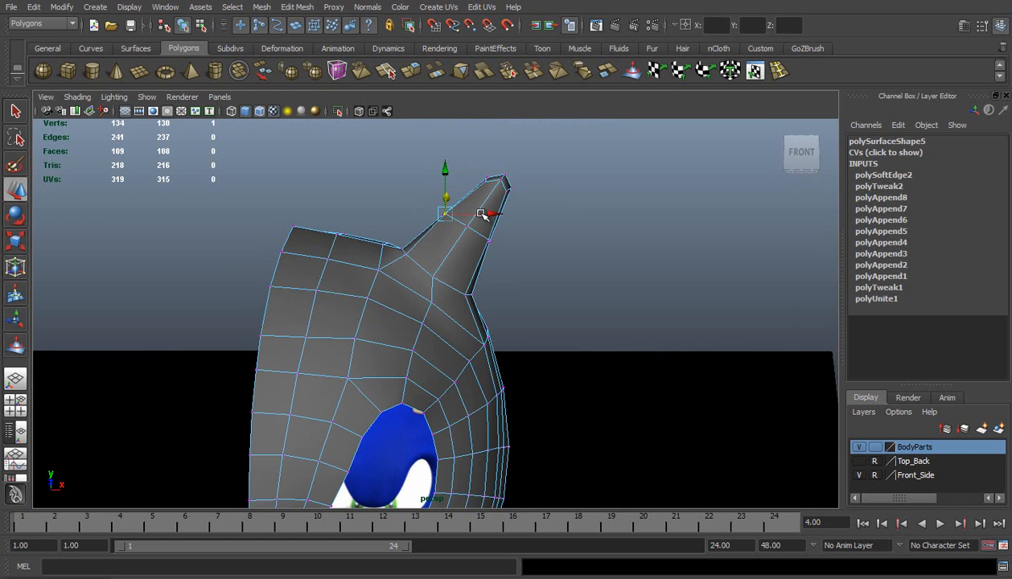
alt+drag(416, 257, 426, 293)
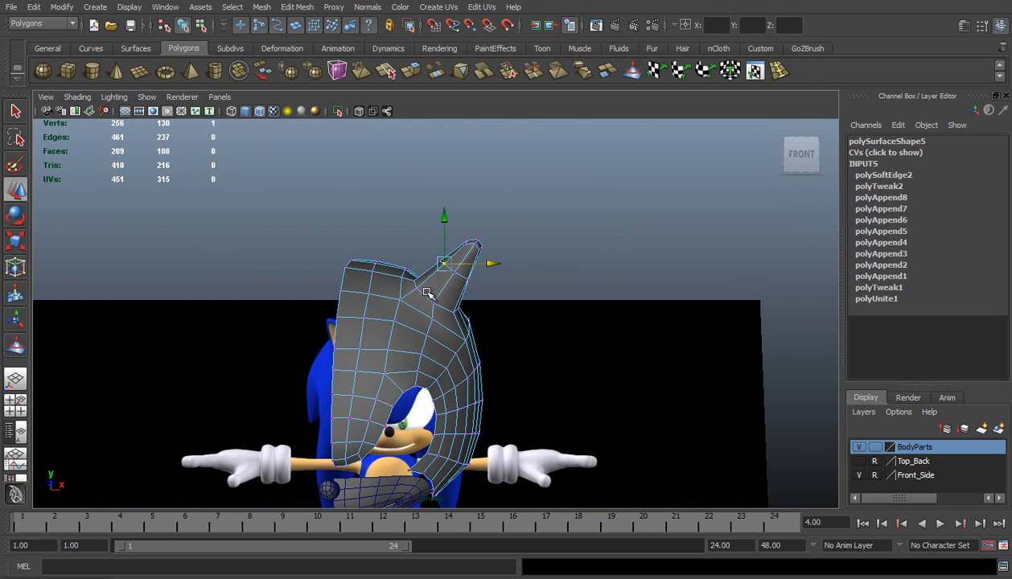
scroll(425, 293, up, 4)
right_drag(483, 211, 485, 240)
mouse_move(501, 232)
alt+mouse_down()
mouse_move(503, 256)
mouse_move(494, 243)
alt+mouse_up()
shift+click(475, 247)
shift+click(484, 262)
shift+click(466, 308)
shift+click(442, 294)
Step: Compare the selected ear faces with the front reference in X-Ray shading, and turn X-Ray off again
key(space)
drag(439, 291, 436, 314)
scroll(408, 233, up, 3)
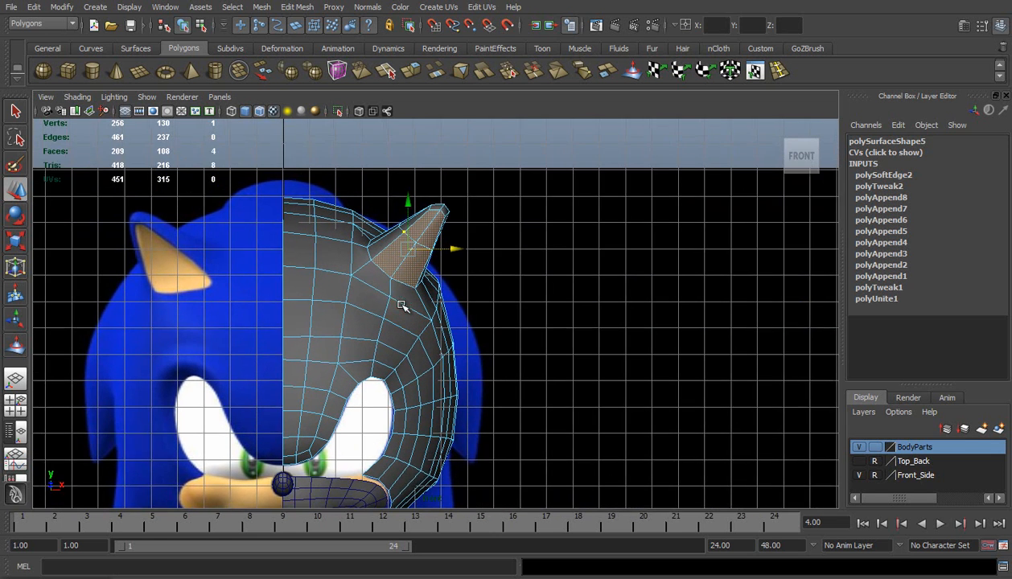
click(78, 98)
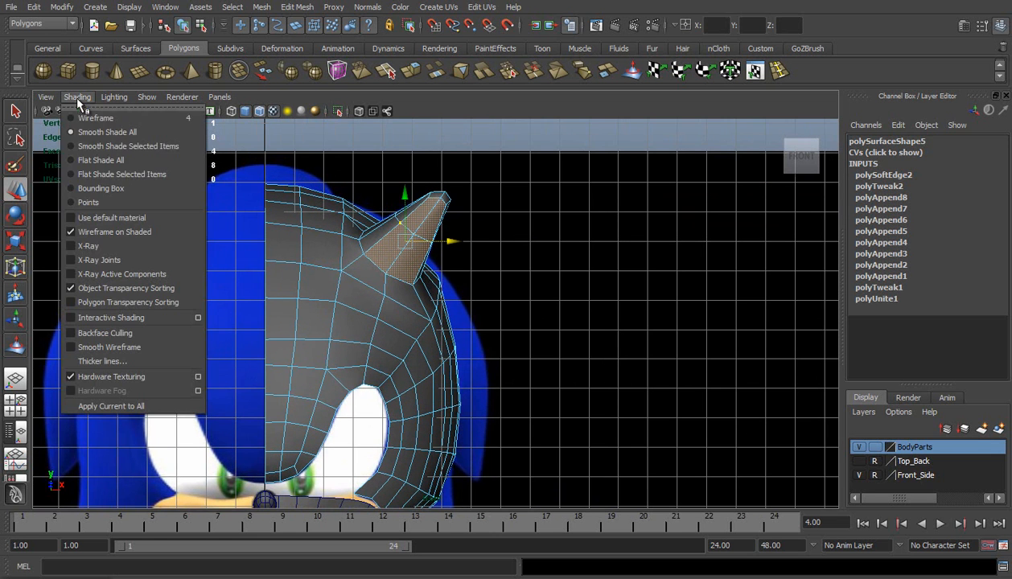
click(94, 245)
scroll(455, 243, up, 1)
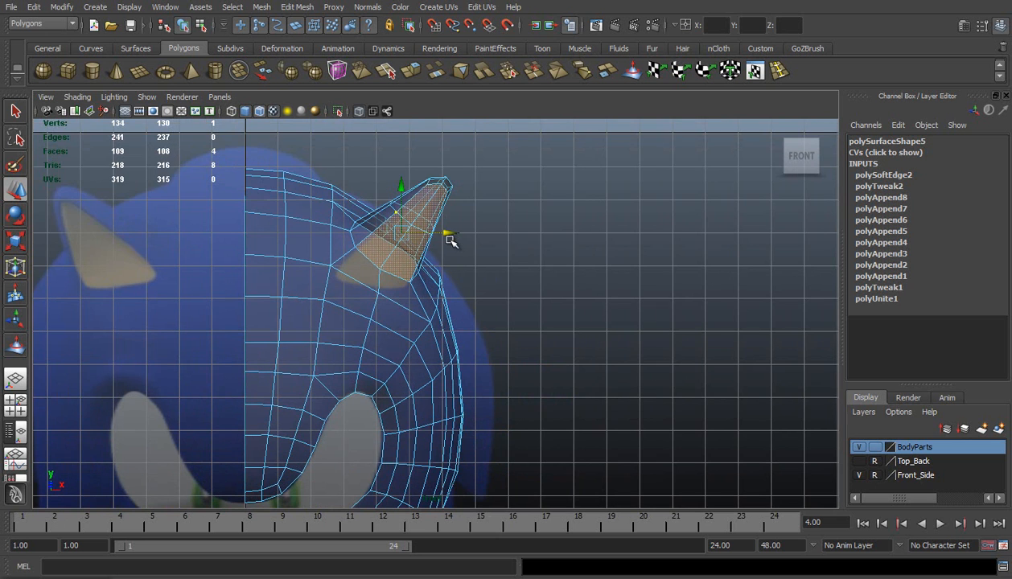
click(77, 97)
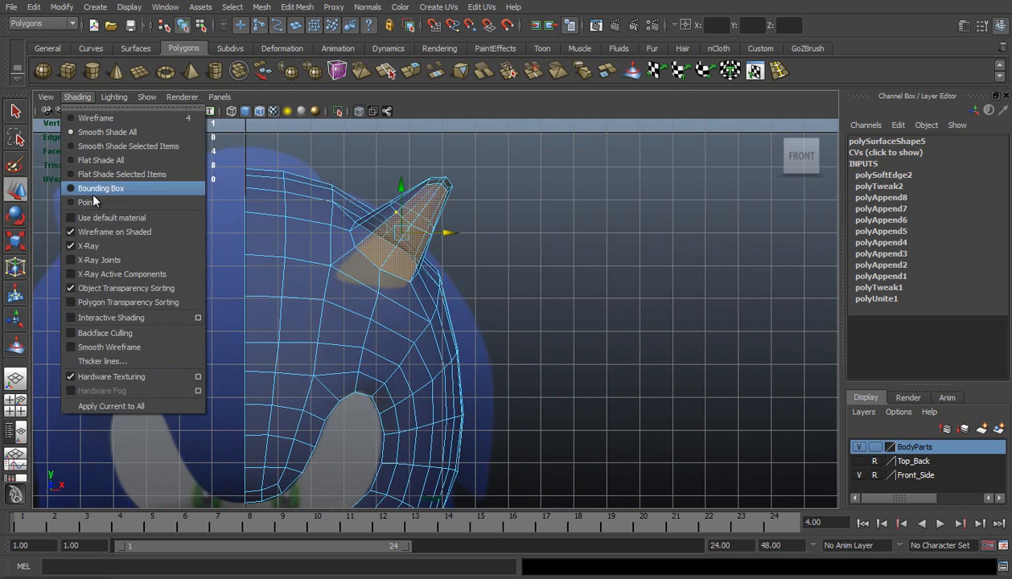
click(104, 244)
Step: Extrude the ear's front faces, scale them uniformly to 0.833, and shift the inset faces slightly sideways within the ear
scroll(423, 288, up, 1)
alt+middle_drag(400, 242, 458, 255)
click(403, 70)
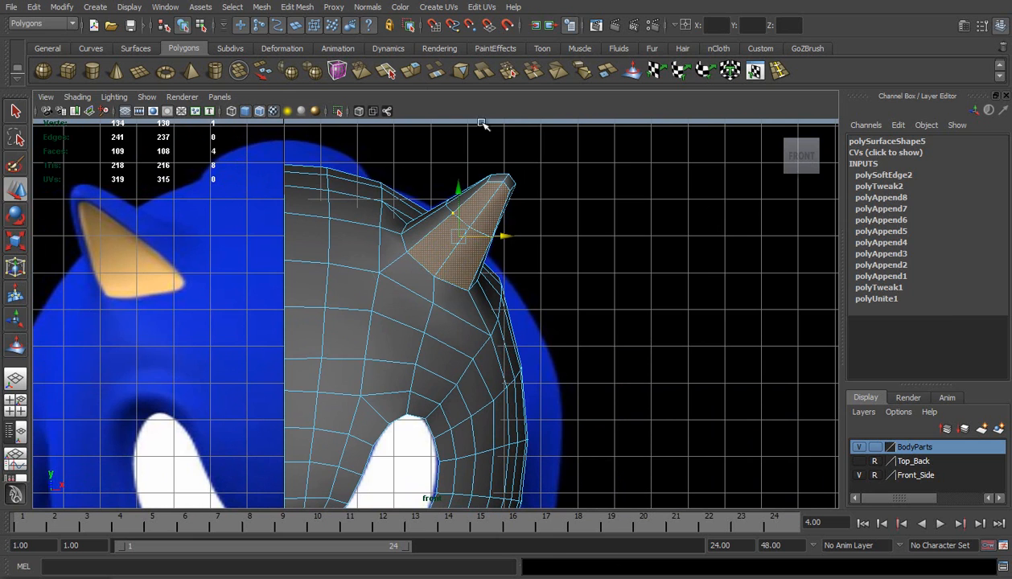
click(503, 180)
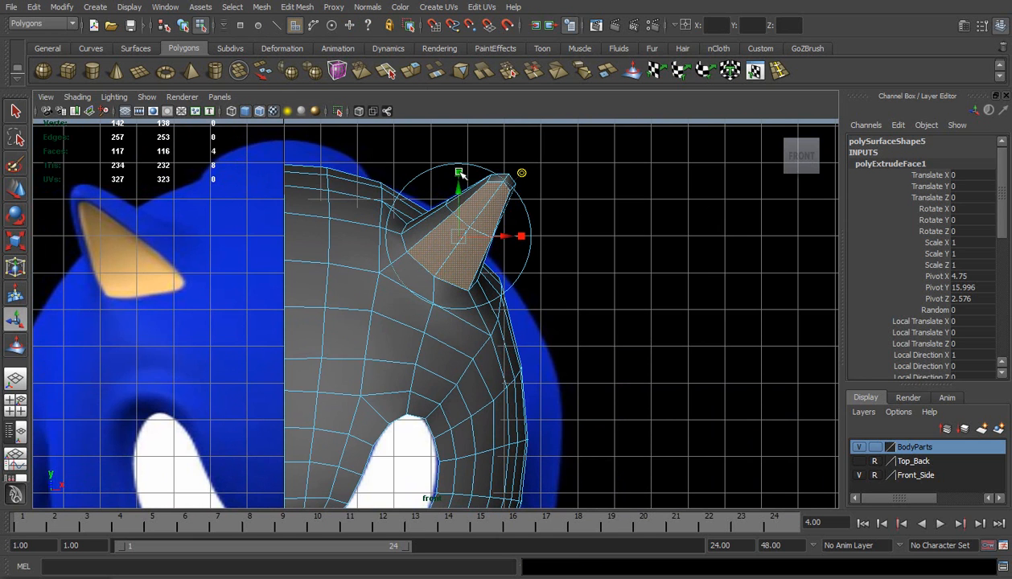
click(458, 173)
drag(459, 237, 454, 239)
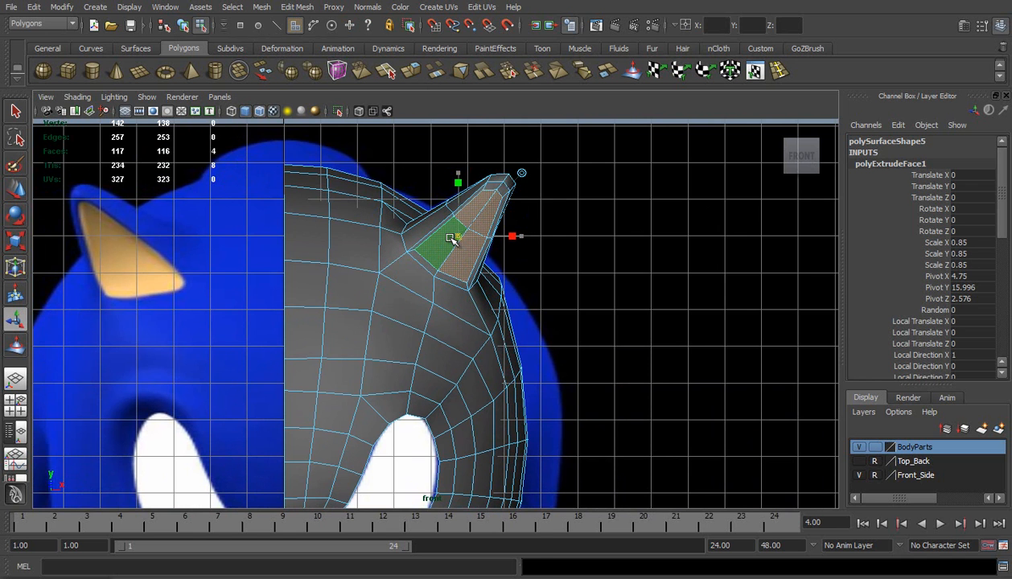
key(w)
scroll(518, 235, up, 3)
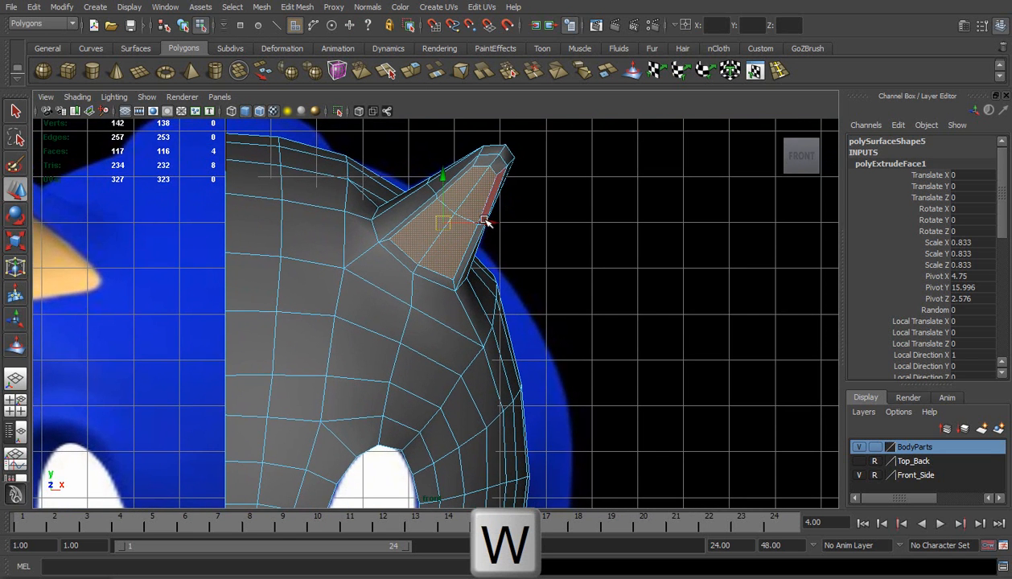
drag(485, 220, 487, 220)
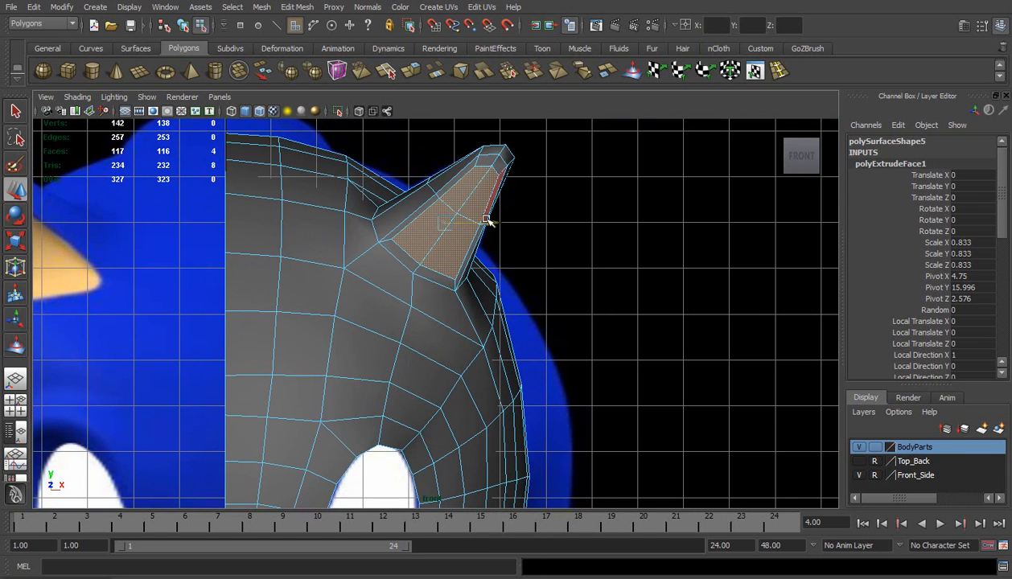
Step: In the perspective view, push the inset faces back into the ear to form its hollow
click(16, 377)
alt+drag(338, 274, 457, 291)
scroll(458, 292, up, 5)
alt+drag(448, 297, 443, 295)
alt+drag(239, 229, 233, 293)
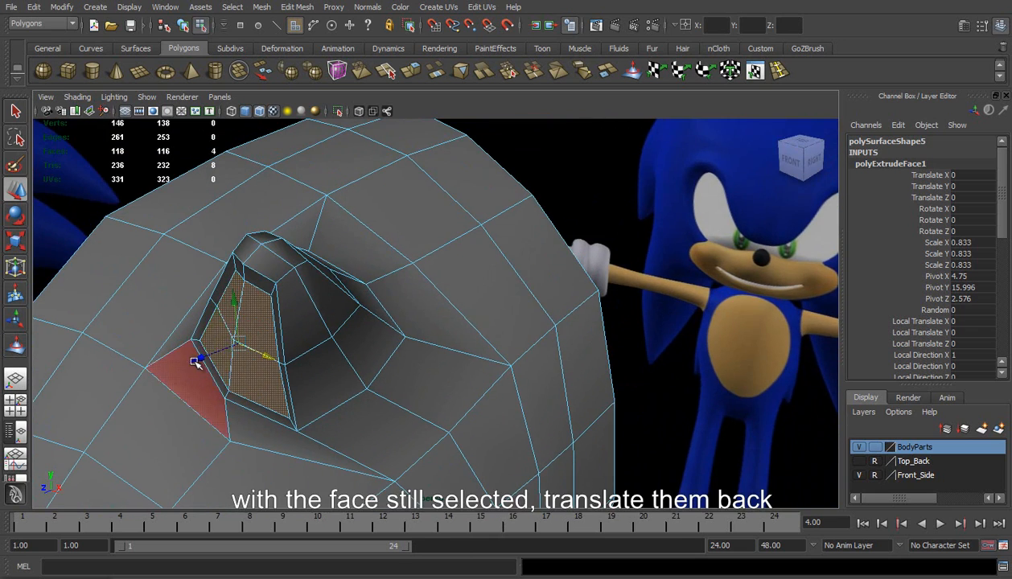
drag(206, 359, 215, 355)
key(f)
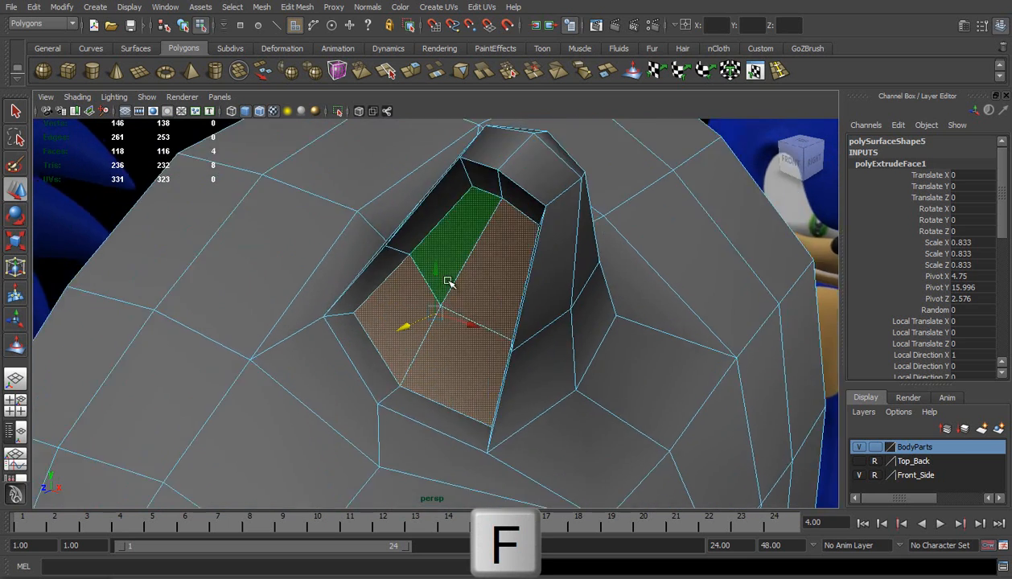
alt+drag(527, 283, 526, 256)
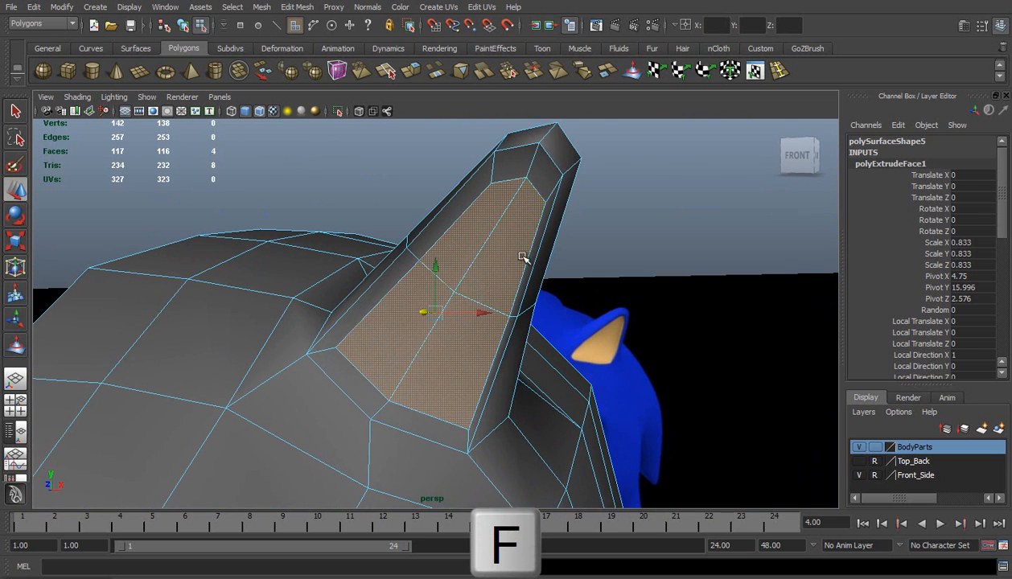
Step: Return to object mode, activate smooth mesh preview on the head, and turn off Wireframe on Shaded to check the form
right_drag(409, 334, 364, 323)
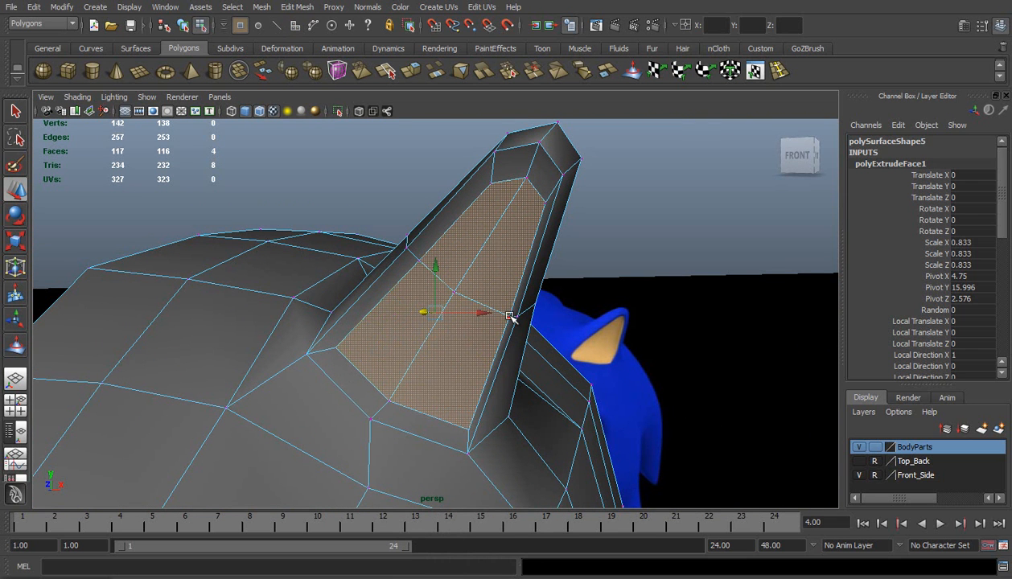
right_drag(499, 232, 536, 219)
key(3)
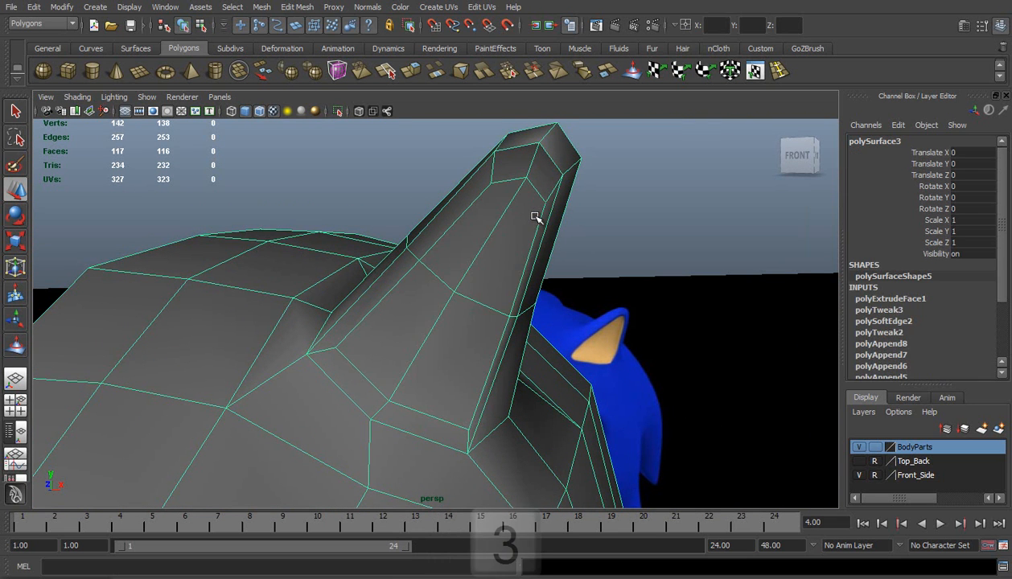
click(582, 219)
alt+drag(583, 219, 495, 384)
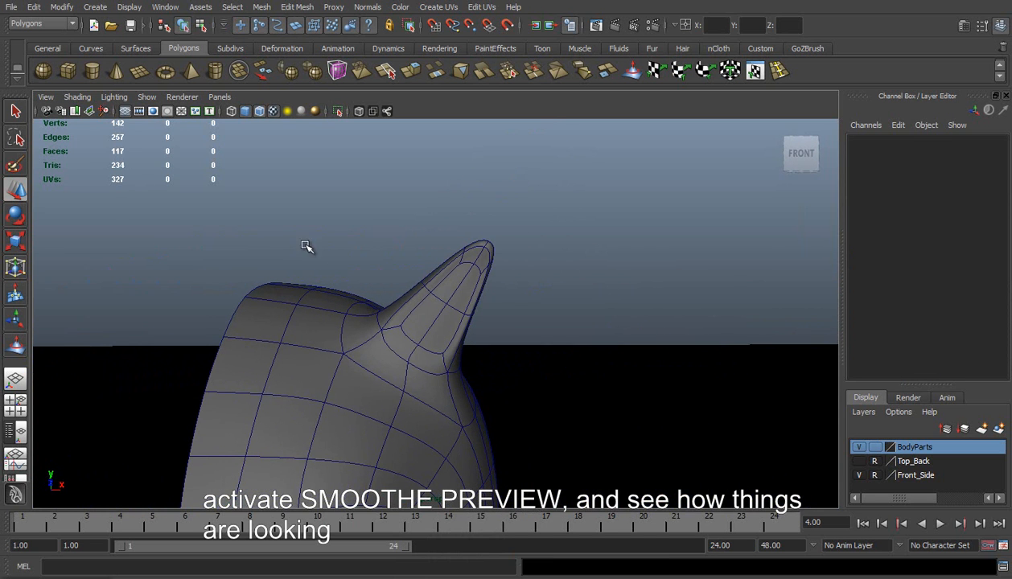
click(74, 97)
click(139, 231)
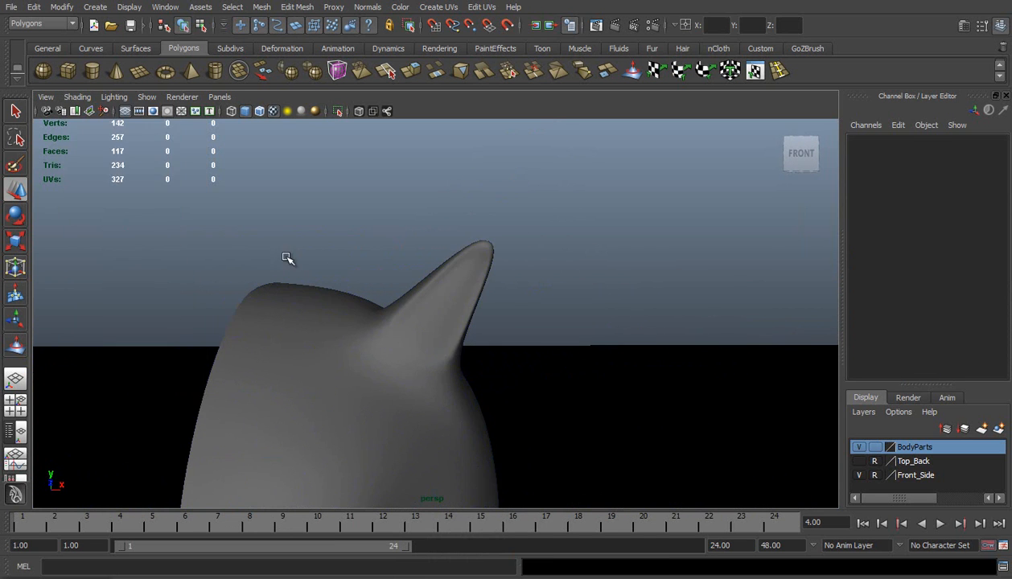
scroll(438, 367, down, 5)
alt+drag(439, 367, 306, 363)
Step: In the side view with X-Ray shading, select the vertices around the ear and move them slightly down and forward to match the reference
click(408, 370)
key(space)
drag(452, 361, 500, 359)
scroll(426, 234, up, 4)
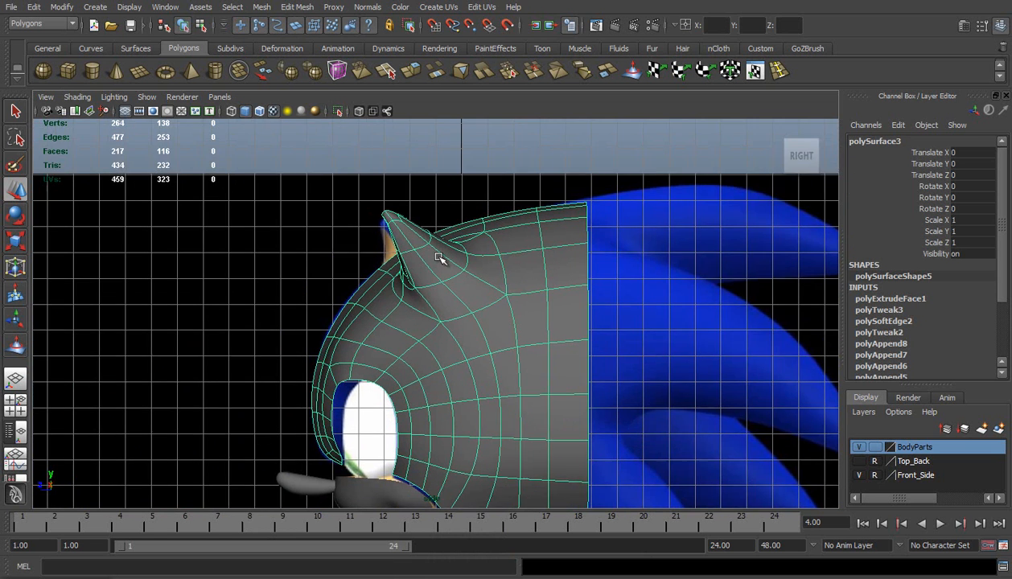
right_drag(407, 198, 354, 195)
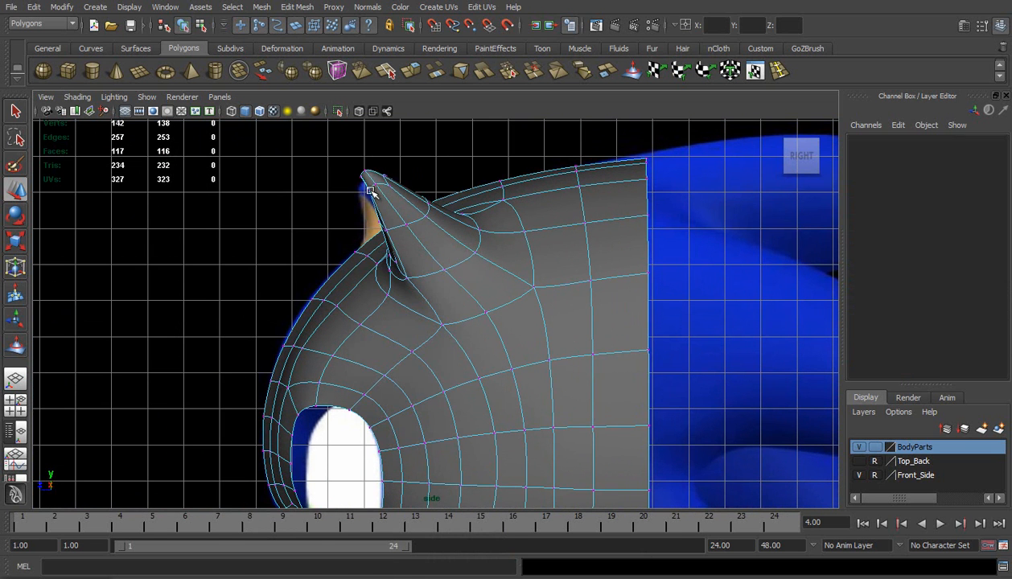
click(67, 97)
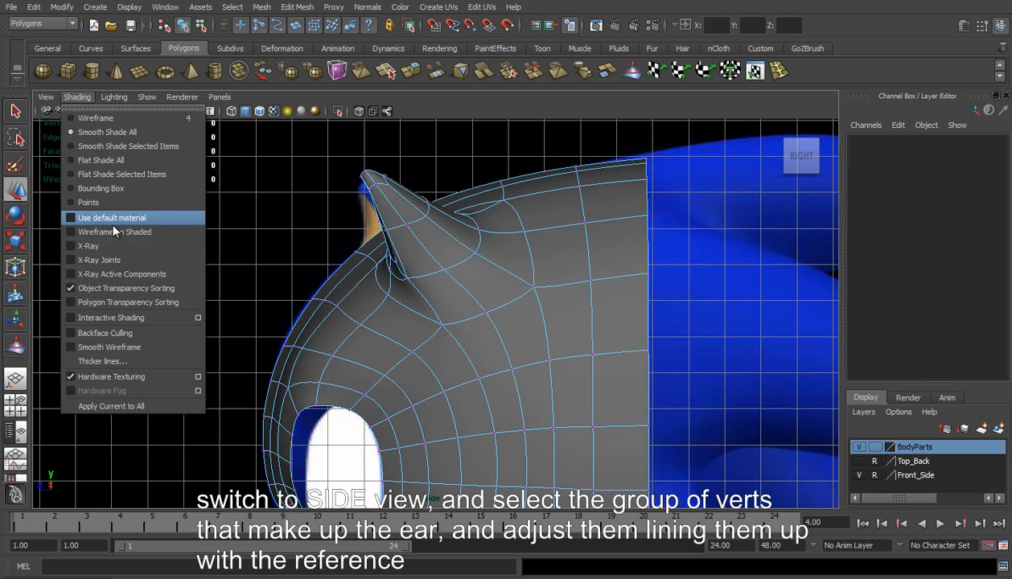
click(116, 244)
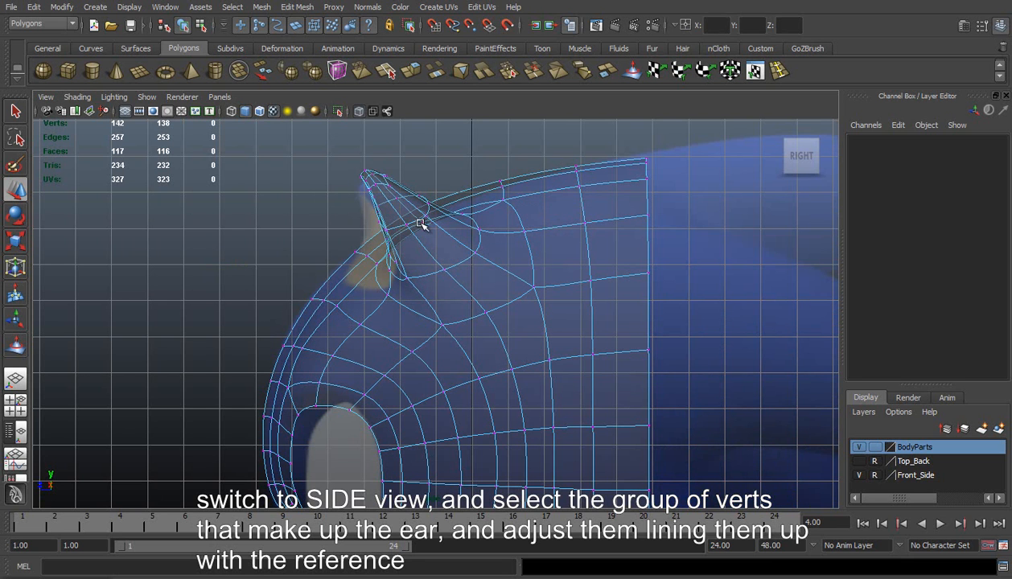
right_drag(429, 224, 378, 223)
drag(370, 172, 493, 299)
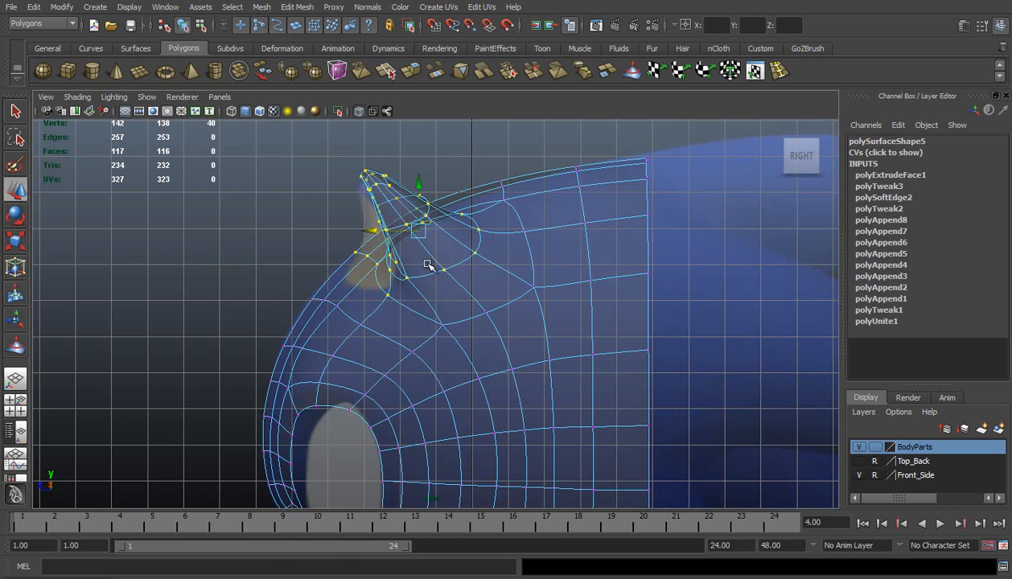
mouse_move(416, 232)
mouse_down()
mouse_move(403, 230)
mouse_move(414, 239)
mouse_up()
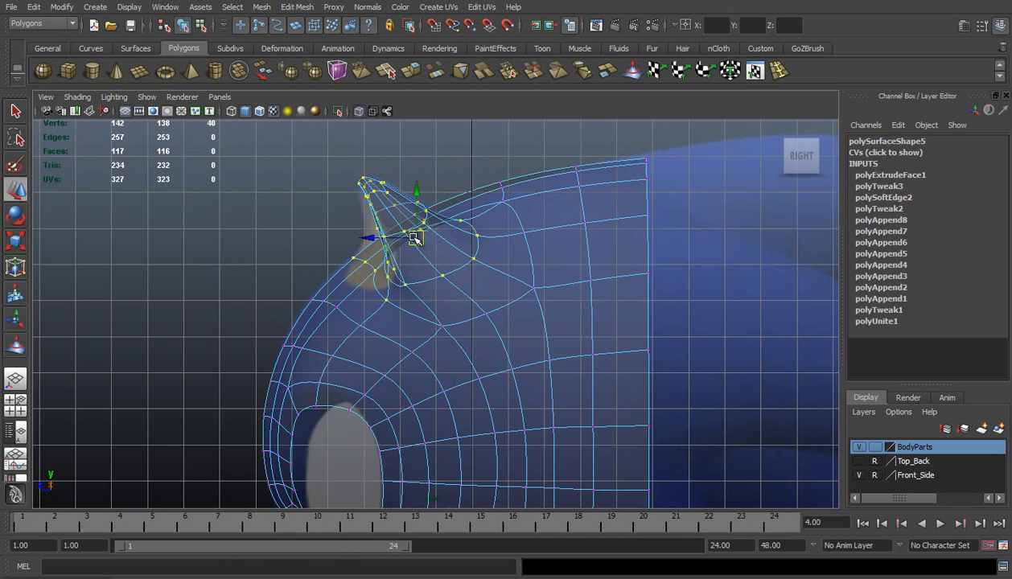
Step: Remove the head vertices in front of the ear's base from the selection, keeping the ear vertices selected
ctrl+drag(322, 249, 426, 324)
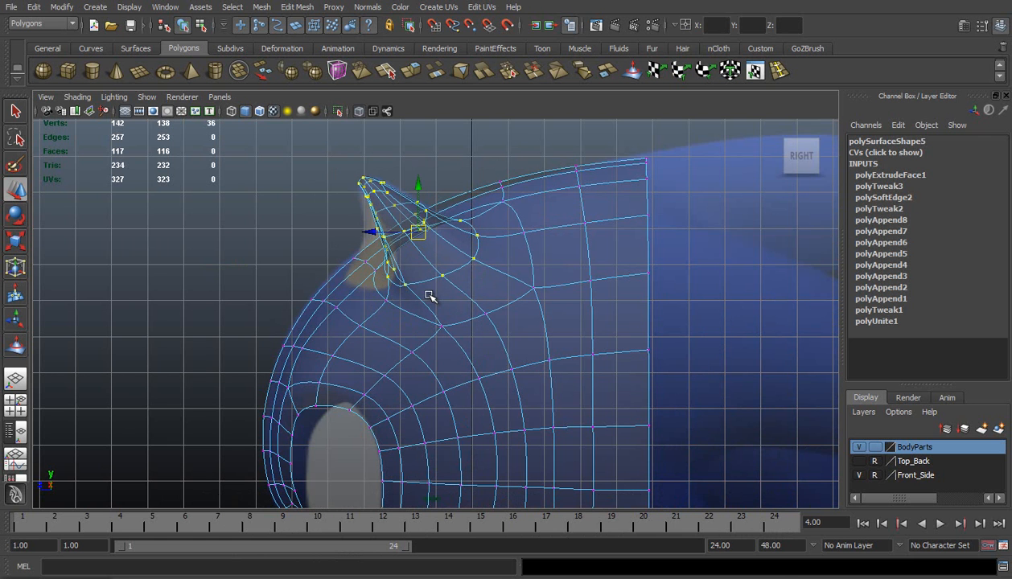
key(e)
key(ctrl+z)
click(16, 379)
alt+drag(367, 311, 450, 331)
ctrl+drag(298, 258, 385, 312)
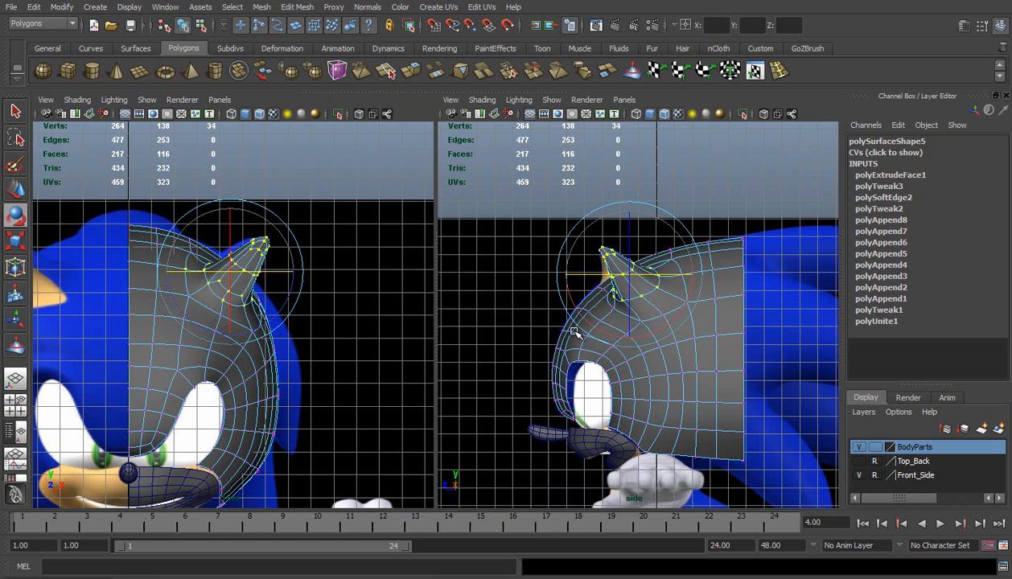
Step: Rotate the selected ear vertices around the vertical axis, and shift them slightly toward the head's center in the front view
scroll(581, 315, up, 6)
alt+middle_drag(543, 261, 578, 252)
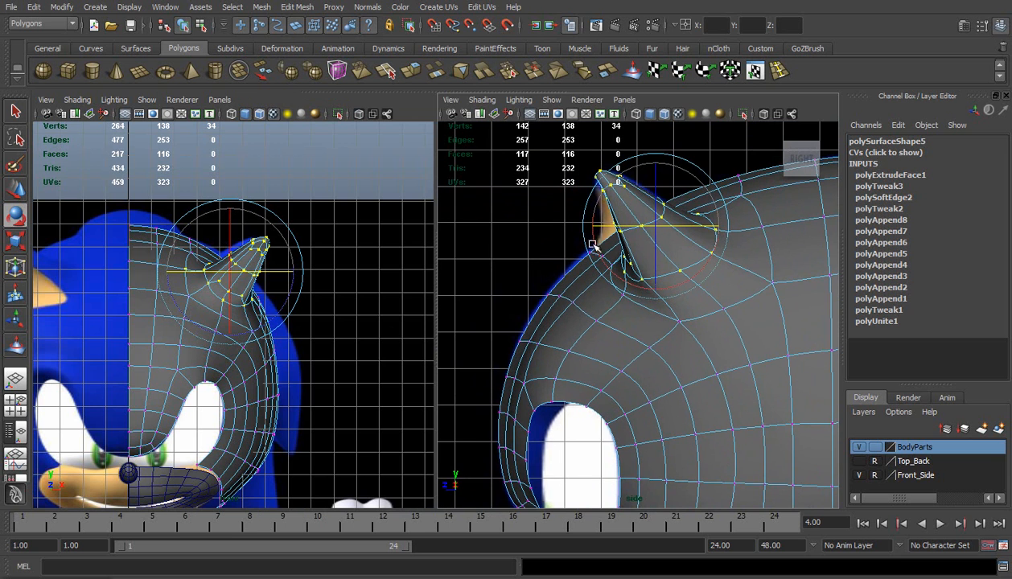
drag(644, 229, 670, 231)
key(w)
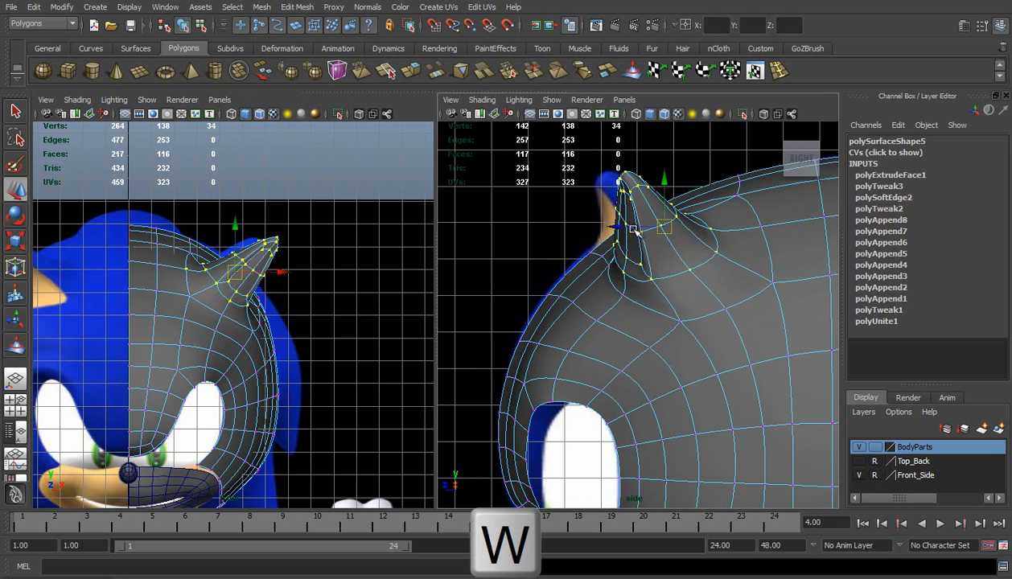
drag(610, 226, 600, 225)
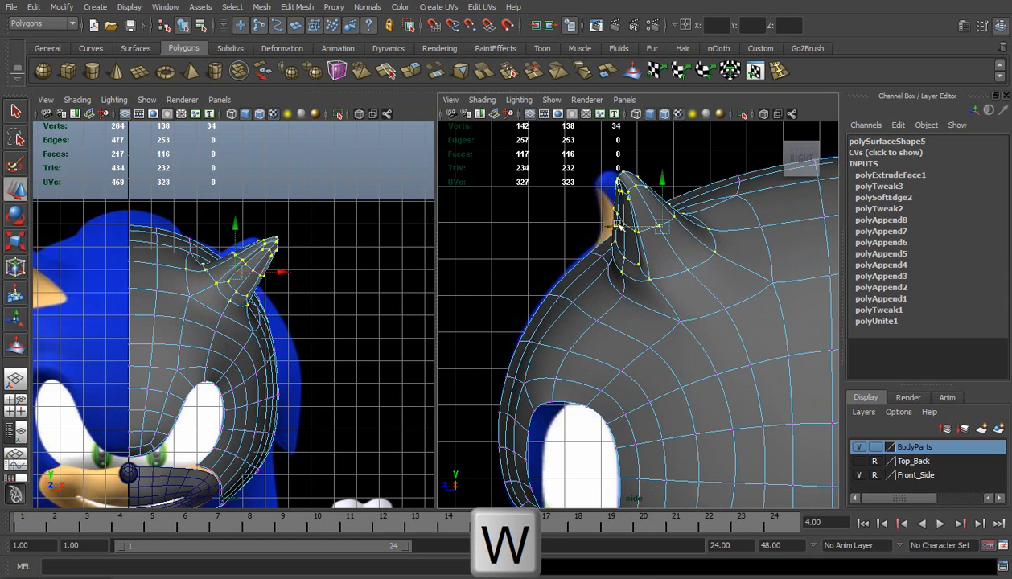
key(ctrl+z)
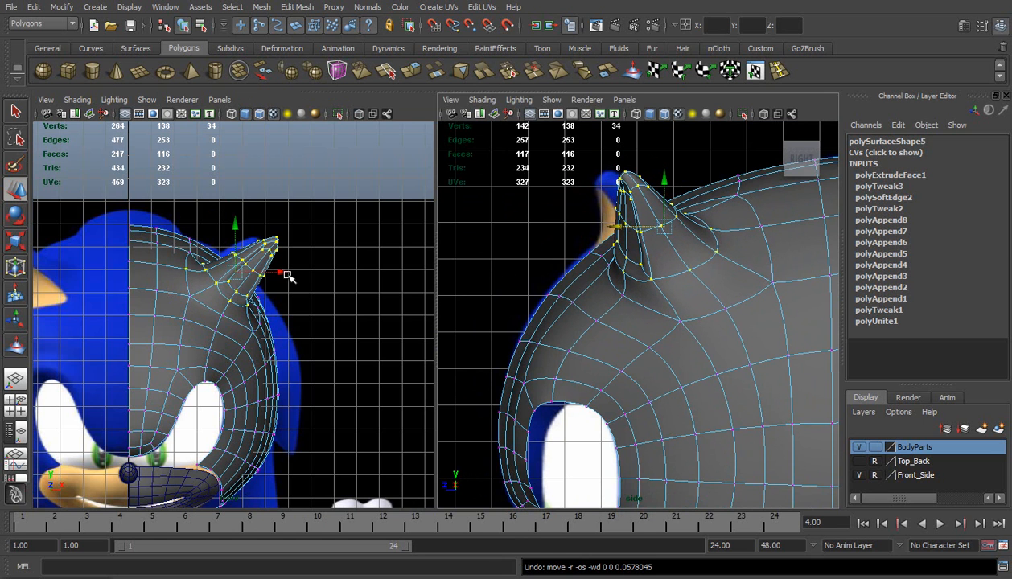
drag(285, 274, 283, 274)
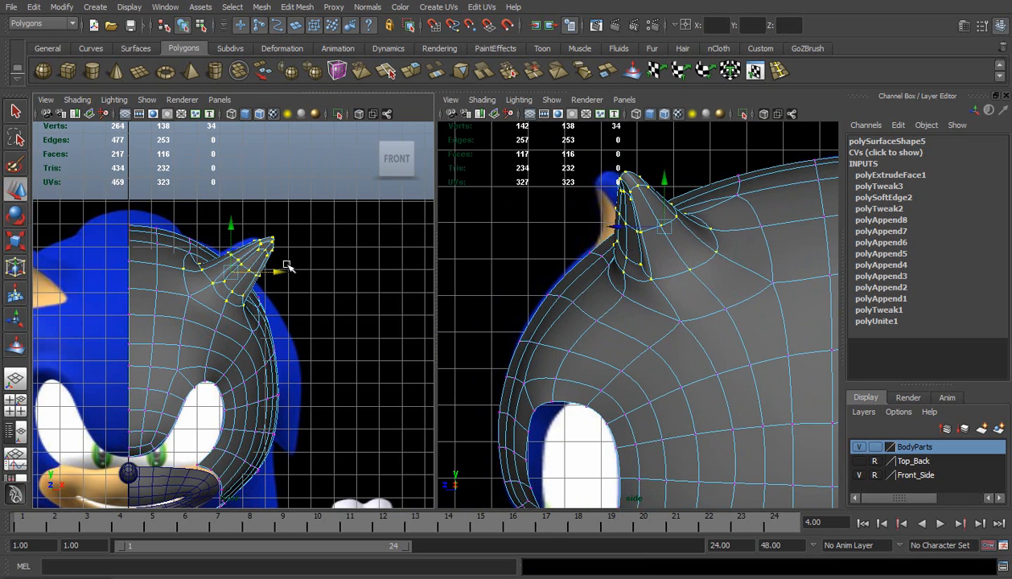
Step: Select only the vertices at the ear's tip and move them forward in the side view to curve the ear toward the reference
click(549, 172)
drag(593, 160, 664, 201)
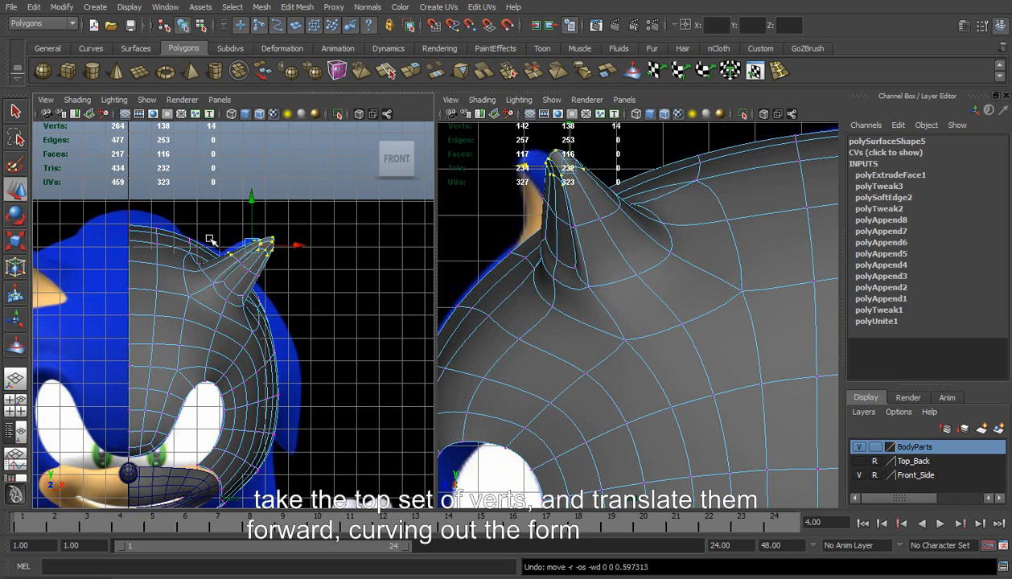
drag(210, 237, 238, 272)
drag(518, 164, 494, 163)
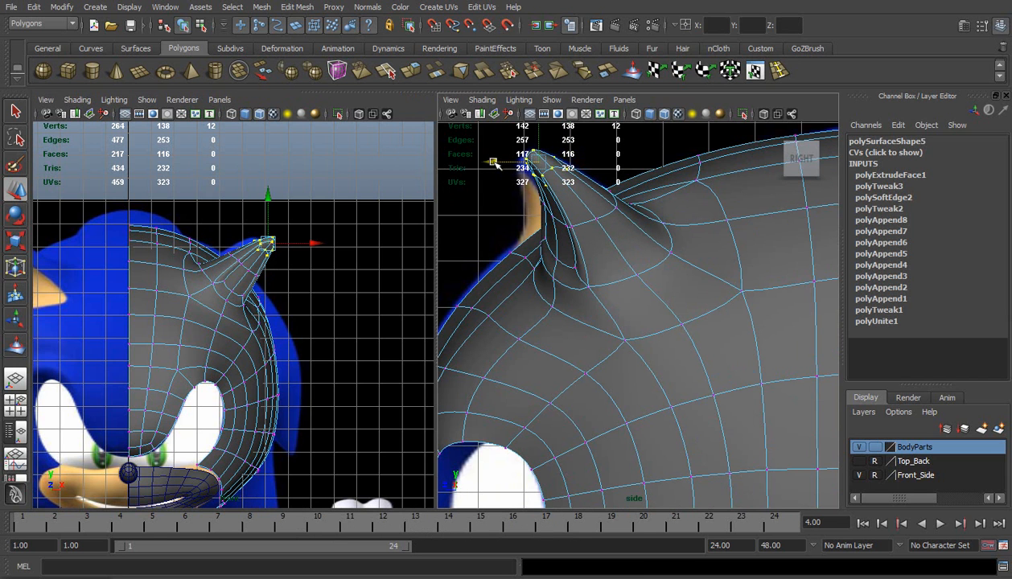
Step: Try to move the edge loop around the middle of the ear forward in the side view
mouse_move(583, 224)
right_down()
mouse_move(593, 233)
mouse_move(576, 226)
right_up()
double_click(577, 226)
drag(537, 202, 533, 202)
key(ctrl+z)
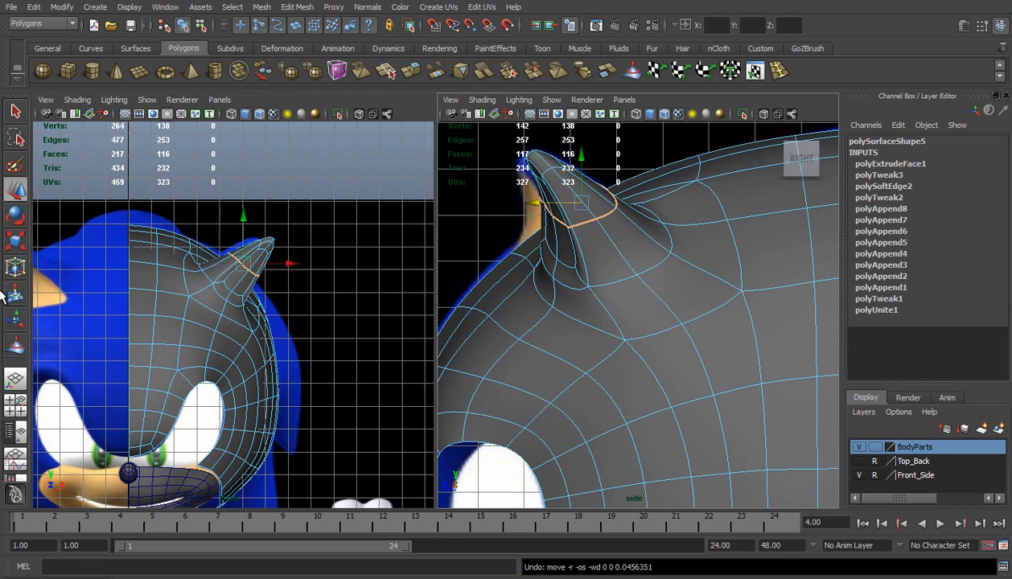
Step: Return to the perspective view, turn off the see-through shading, and inspect the head mesh around the ear from several angles
click(15, 378)
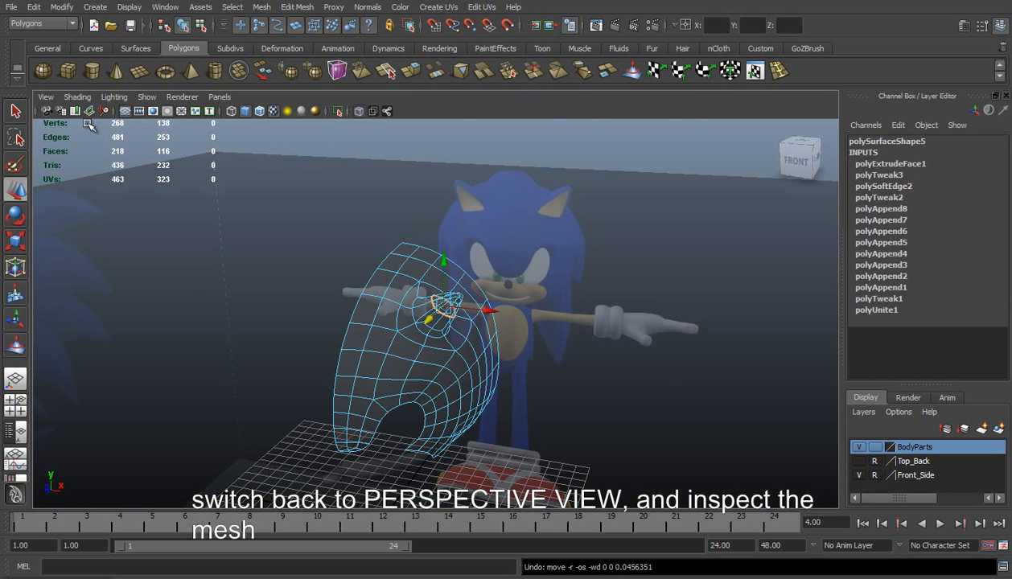
click(78, 98)
click(122, 246)
alt+drag(406, 325, 366, 309)
right_drag(403, 352, 456, 324)
click(507, 269)
alt+drag(462, 400, 518, 402)
click(464, 334)
Step: Select the edge loop around the base of the ear and widen it with the Scale tool
alt+drag(465, 333, 362, 322)
right_drag(482, 298, 483, 273)
double_click(475, 295)
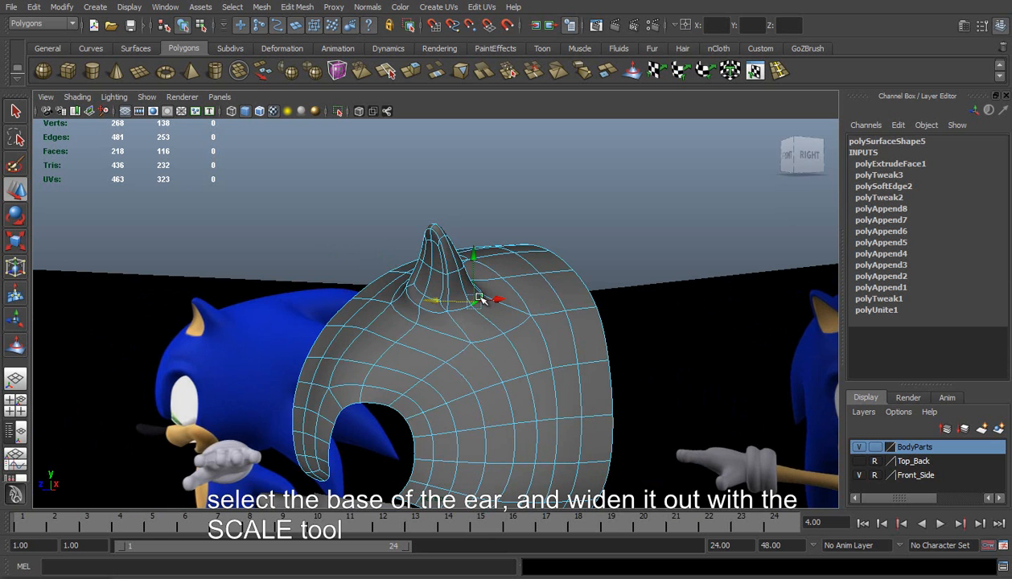
mouse_move(416, 327)
alt+mouse_down()
mouse_move(495, 328)
mouse_move(433, 320)
alt+mouse_up()
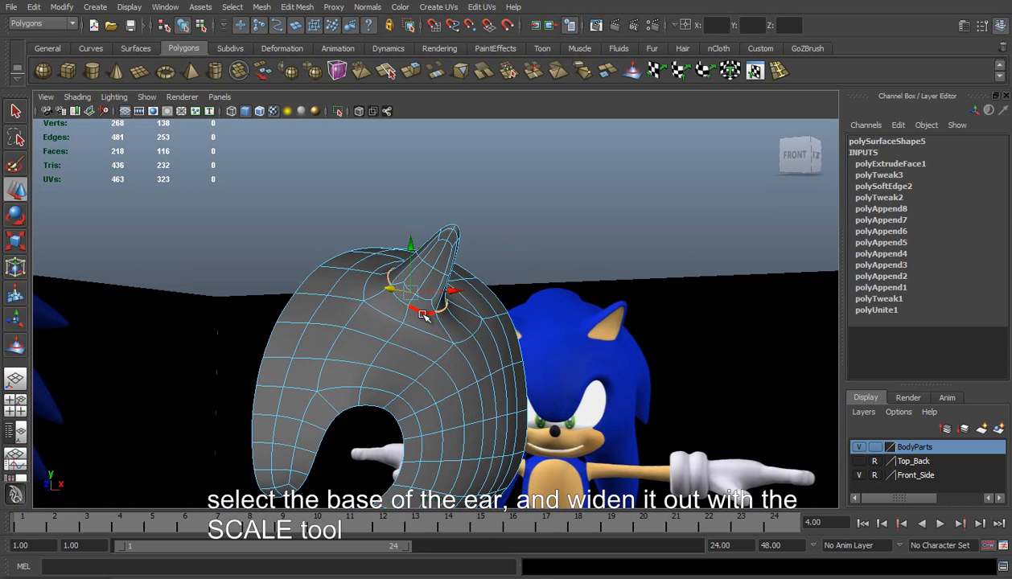
key(r)
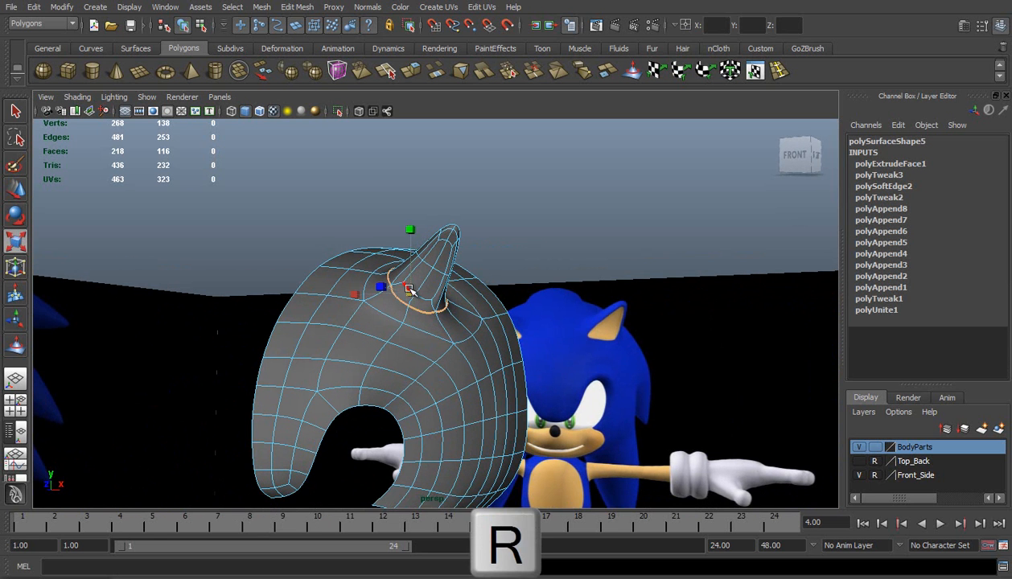
drag(416, 293, 425, 297)
Step: Turn off the smooth preview and move the edge loop at the ear's base toward the back of the head
alt+drag(493, 297, 361, 308)
key(w)
drag(417, 292, 444, 293)
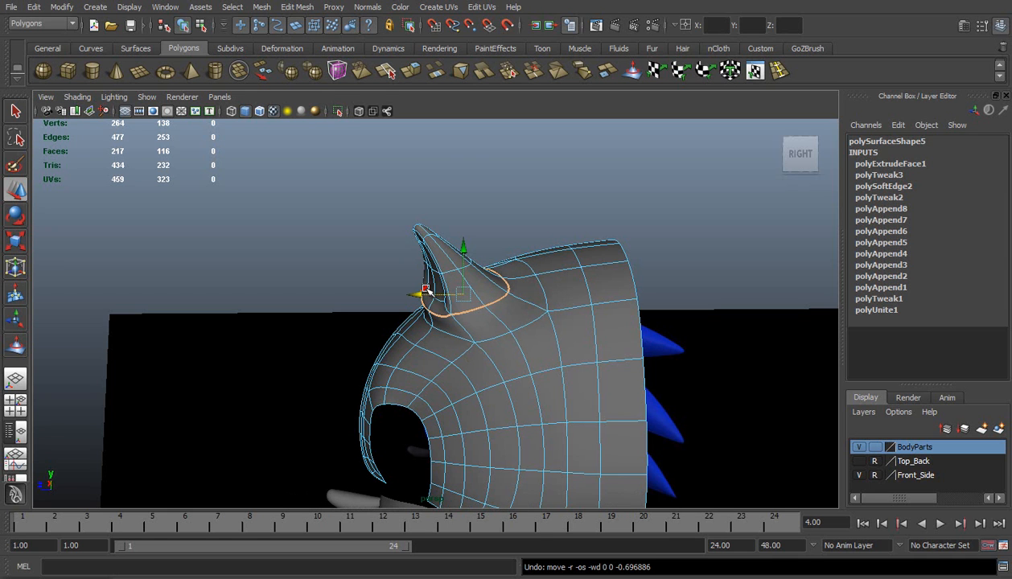
key(0)
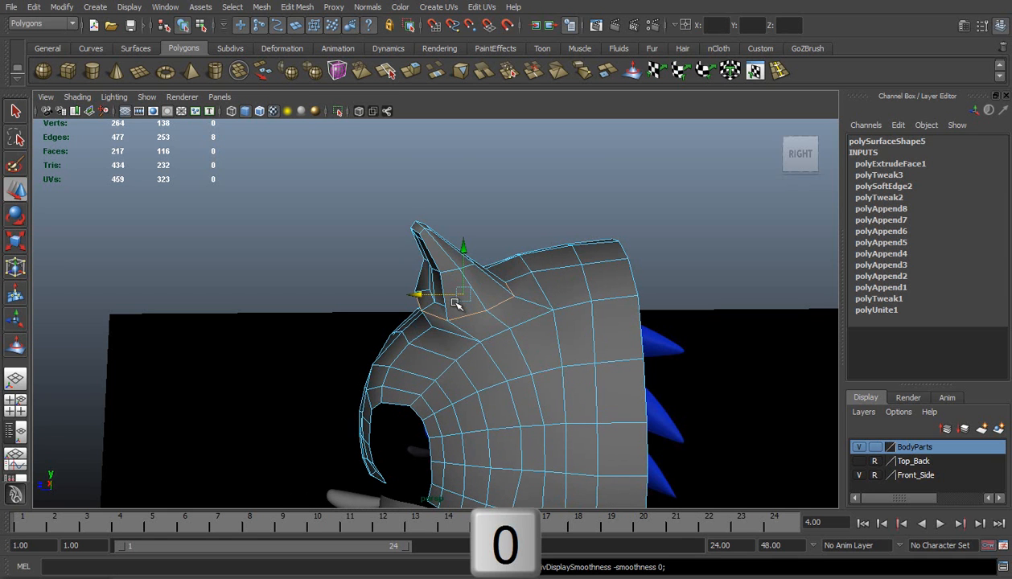
drag(421, 298, 434, 297)
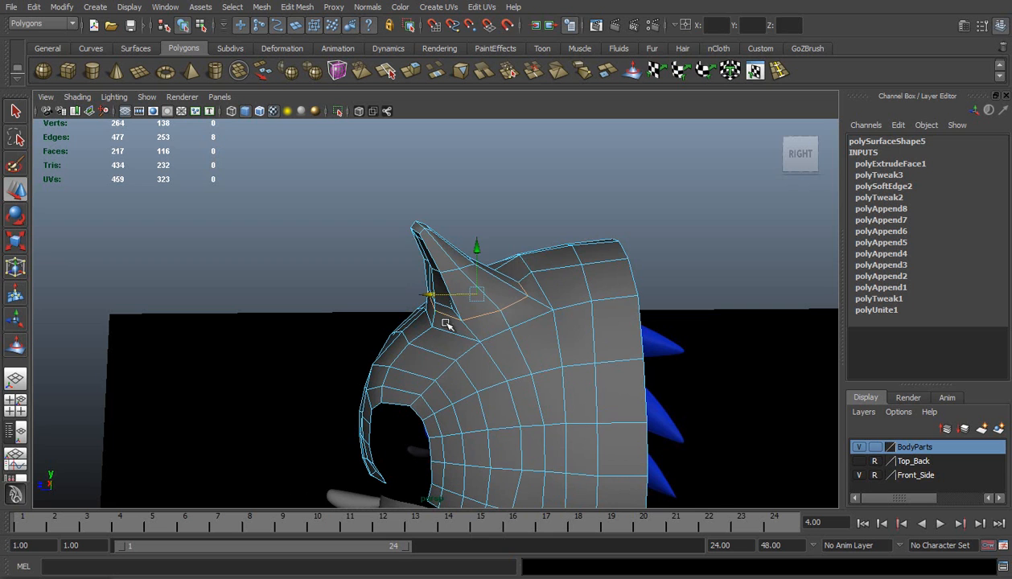
Step: Adjust the two edges just below the front of the ear's base, and switch to the front view
click(444, 332)
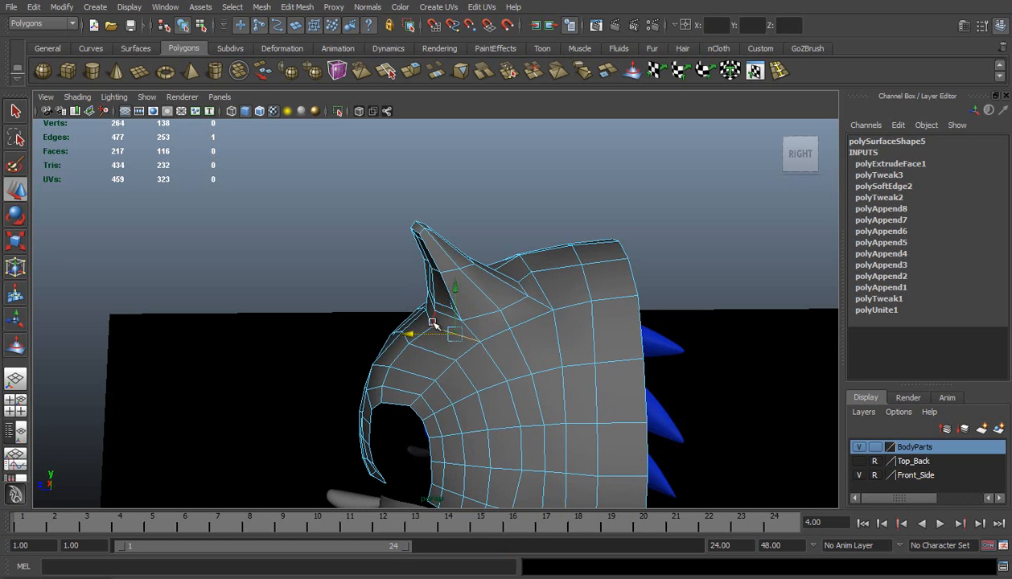
shift+click(418, 326)
drag(409, 324, 525, 306)
key(space)
drag(387, 286, 385, 315)
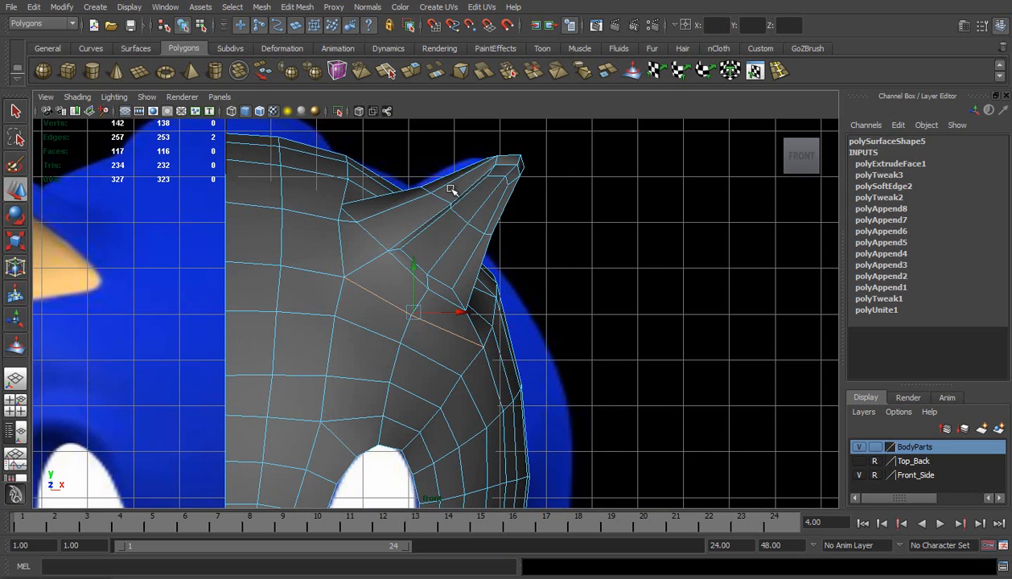
Step: Select the two vertices on top of the head beside the ear and shift them slightly toward the head's center
right_drag(456, 196, 408, 182)
drag(413, 173, 433, 196)
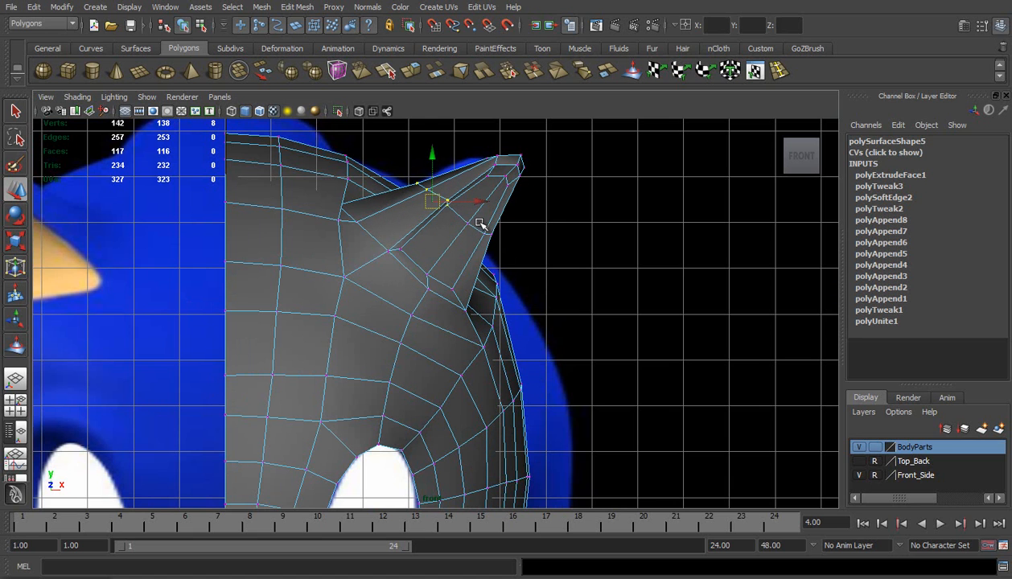
mouse_move(503, 240)
mouse_down()
mouse_move(478, 220)
mouse_move(488, 233)
mouse_up()
click(528, 205)
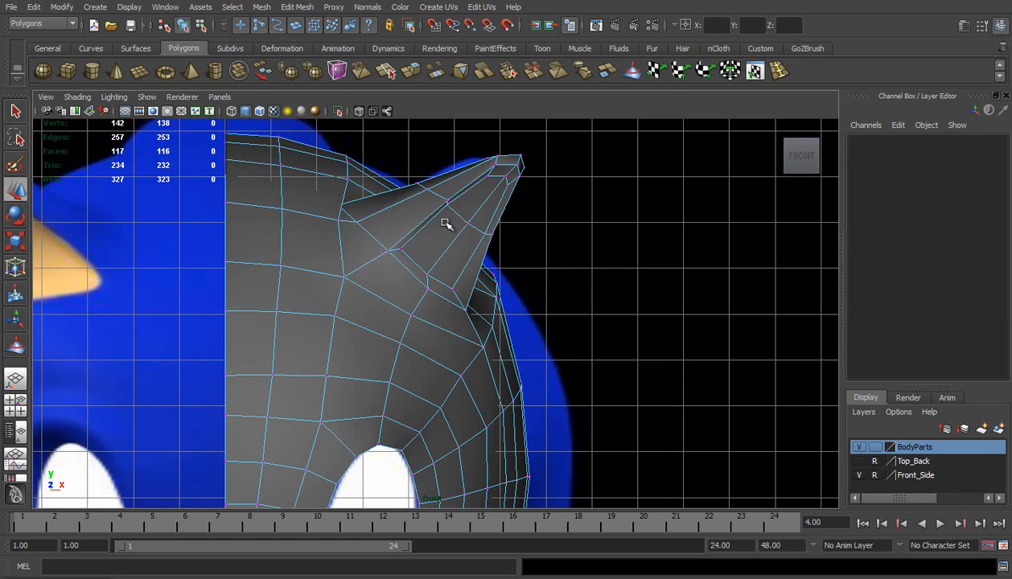
click(347, 178)
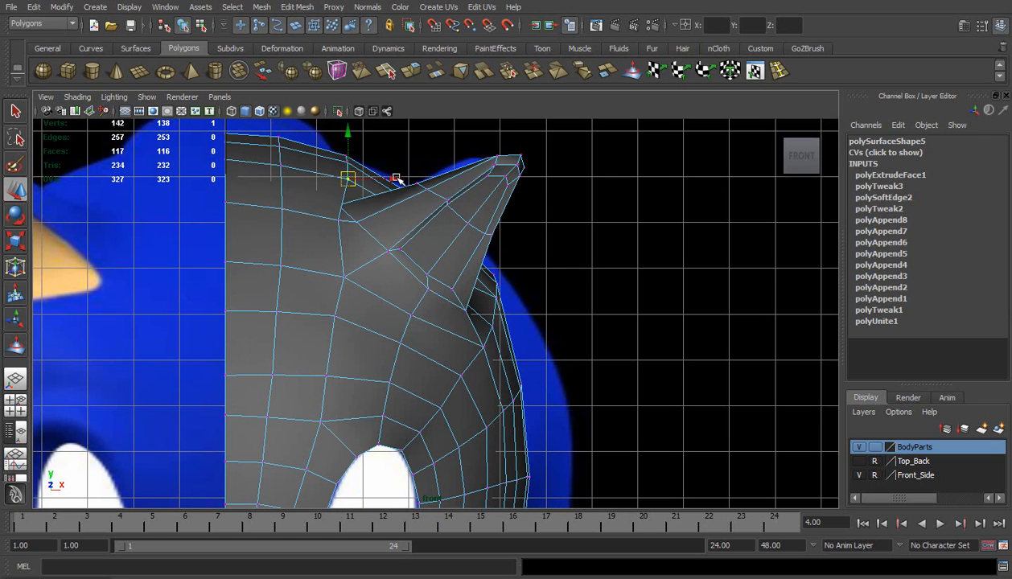
shift+click(339, 153)
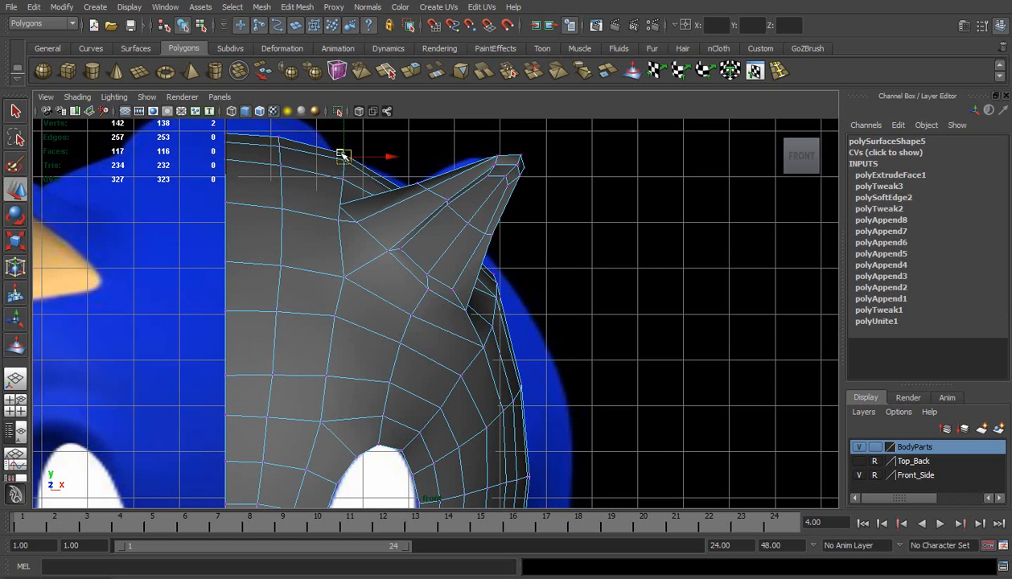
click(565, 291)
Step: Select the whole head mesh as an object and apply Soften Edge to its normals
right_drag(456, 281, 494, 267)
scroll(493, 266, down, 4)
scroll(481, 301, up, 3)
click(448, 267)
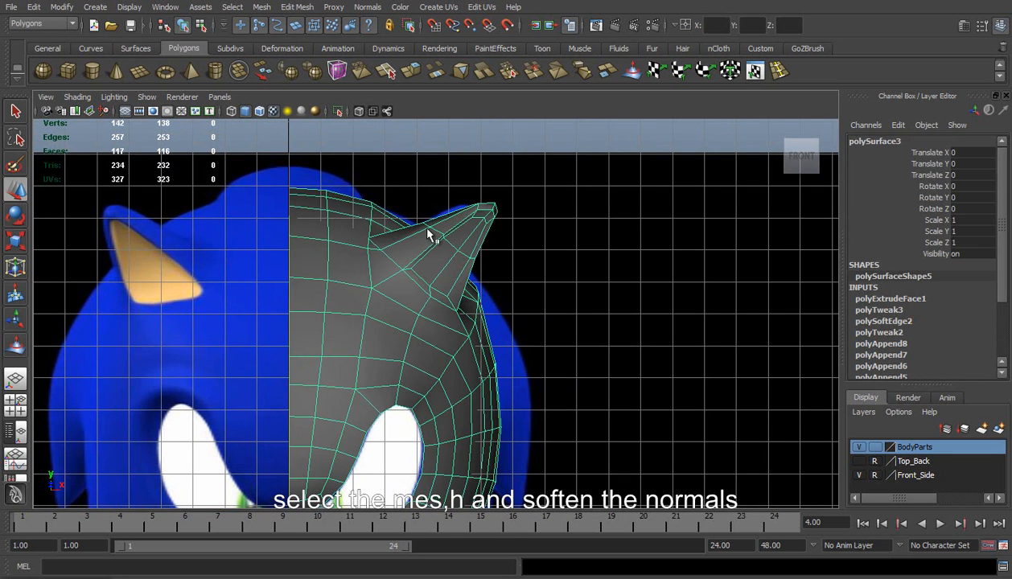
click(368, 8)
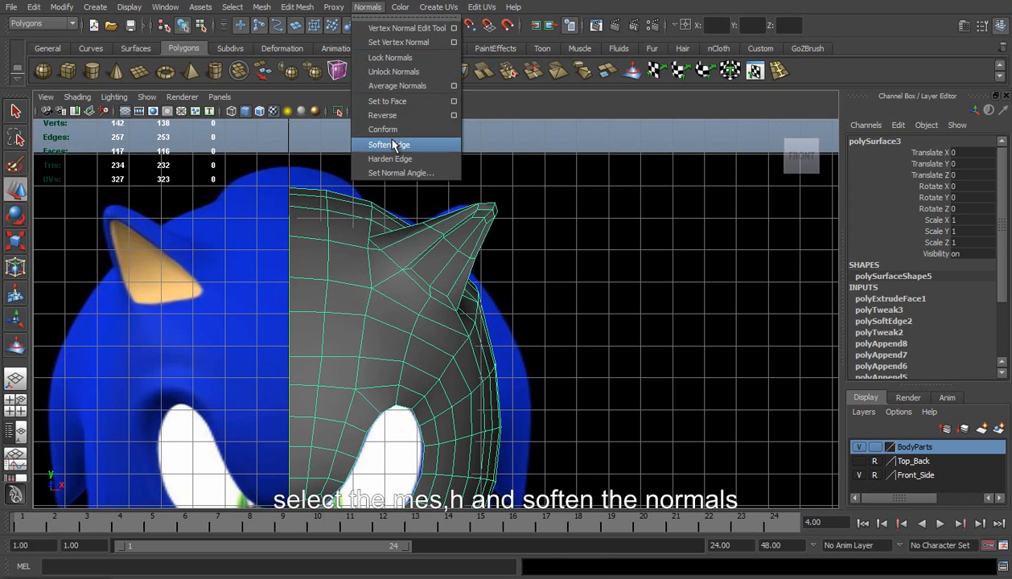
click(394, 142)
Step: Show the head in smooth preview and examine the surface around the ear in the front and perspective views
click(547, 280)
alt+middle_drag(460, 291, 456, 226)
scroll(455, 222, down, 1)
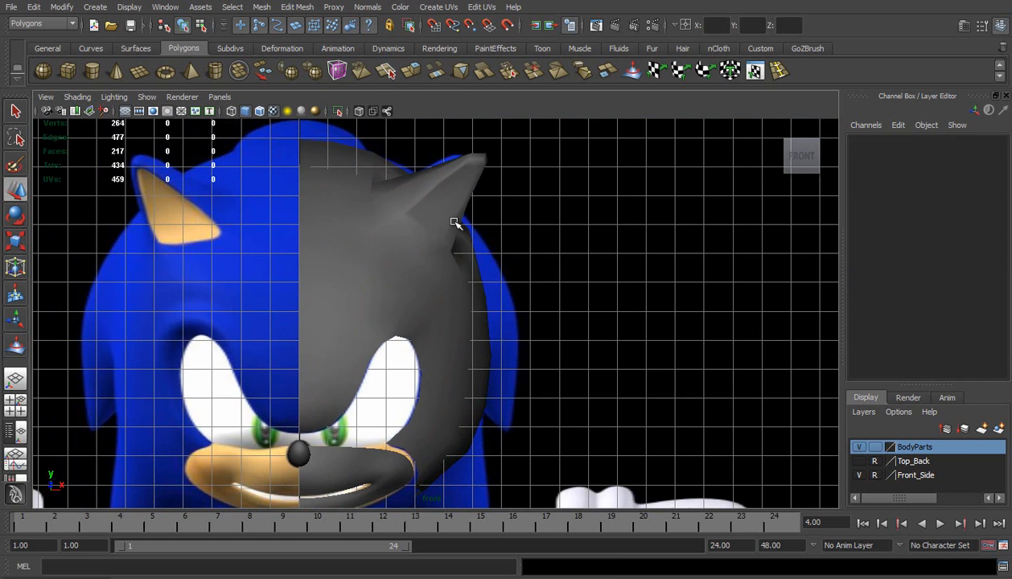
click(451, 261)
key(3)
click(566, 209)
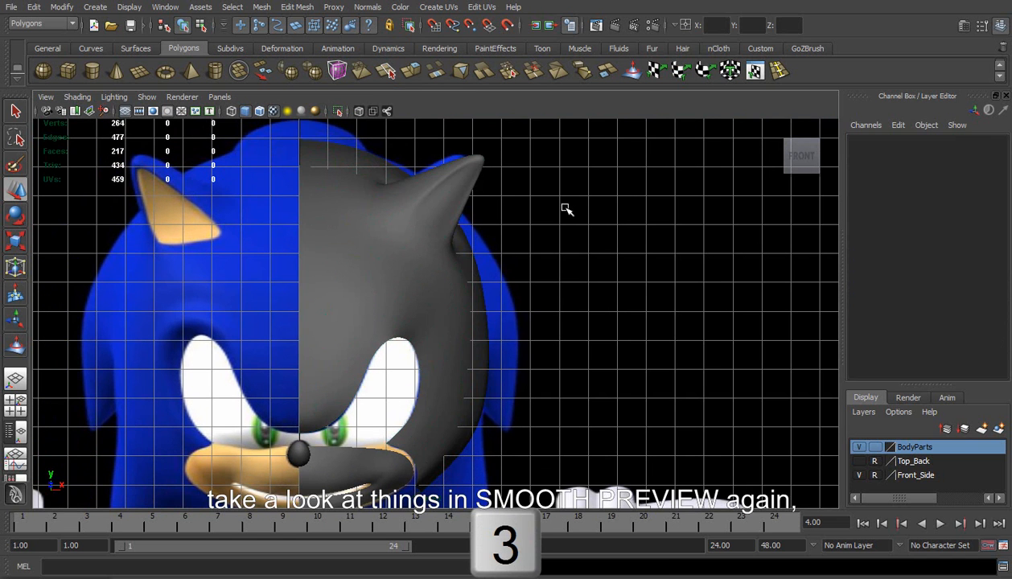
click(21, 382)
scroll(451, 286, up, 3)
alt+drag(526, 367, 364, 397)
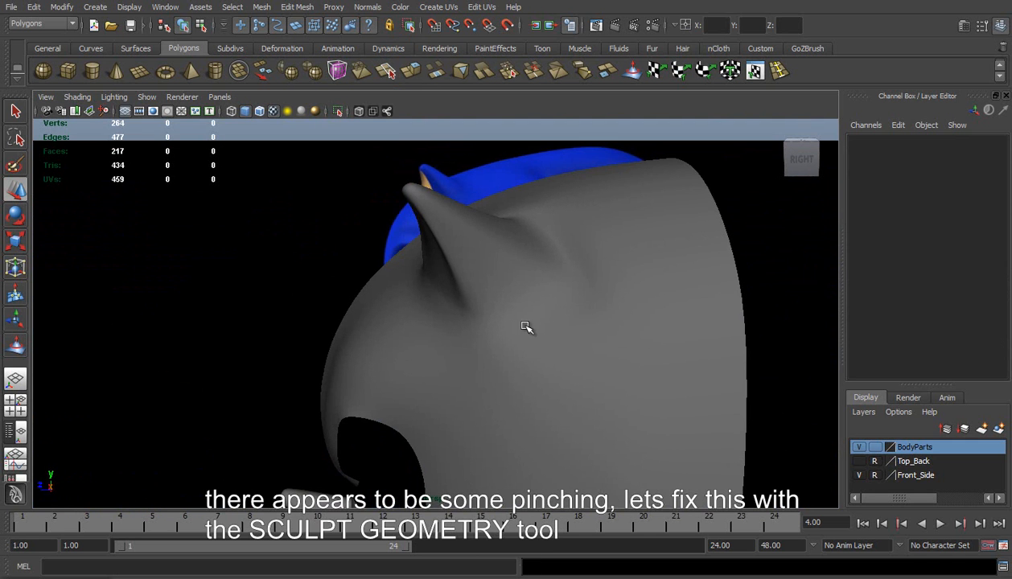
Step: Smooth the pinched surface around the ear's base with the Sculpt Geometry tool, turning off the smooth preview of the head
click(449, 259)
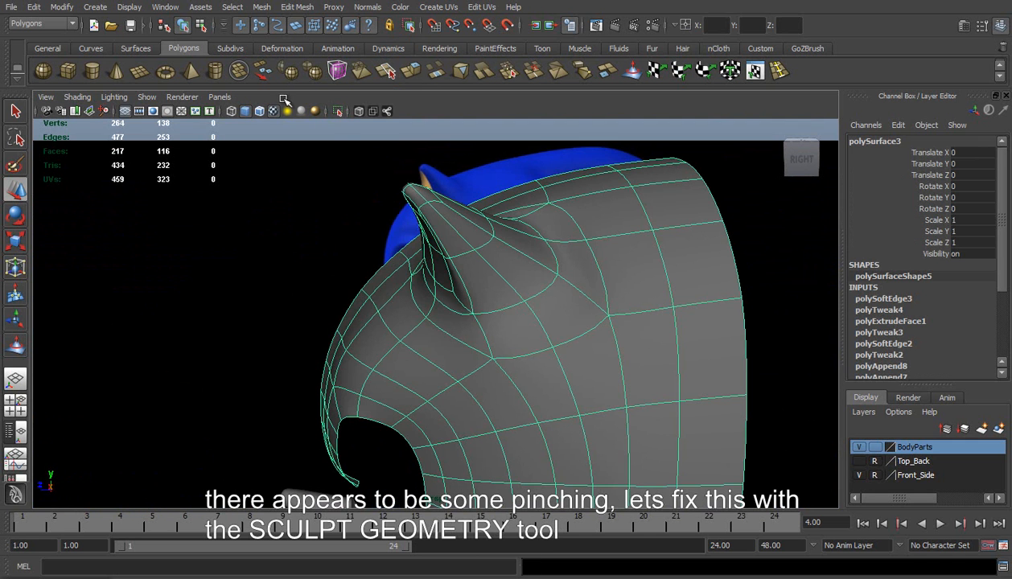
click(16, 344)
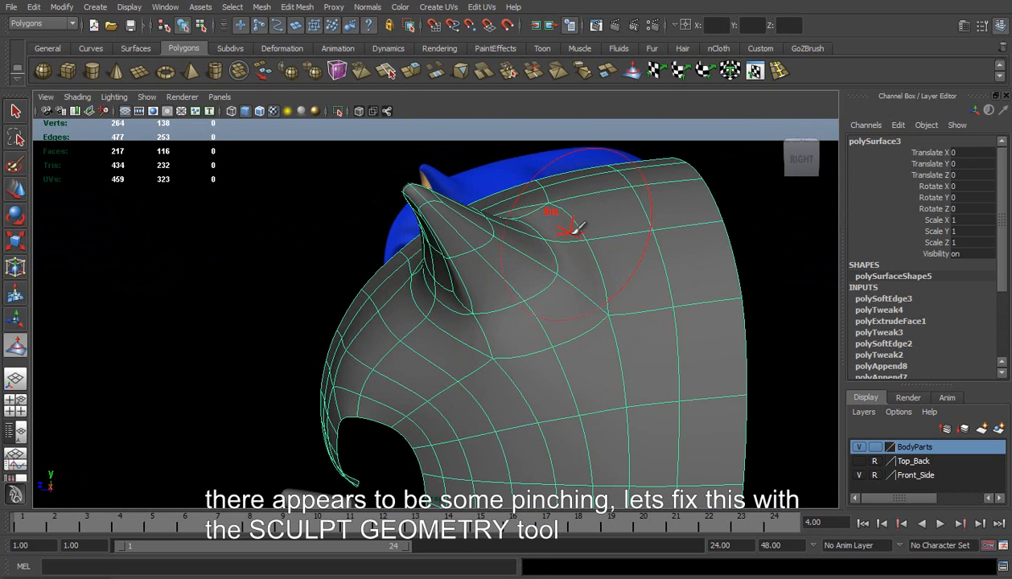
key(0)
alt+drag(609, 297, 583, 266)
mouse_move(517, 317)
alt+mouse_down()
mouse_move(641, 328)
mouse_move(445, 272)
alt+mouse_up()
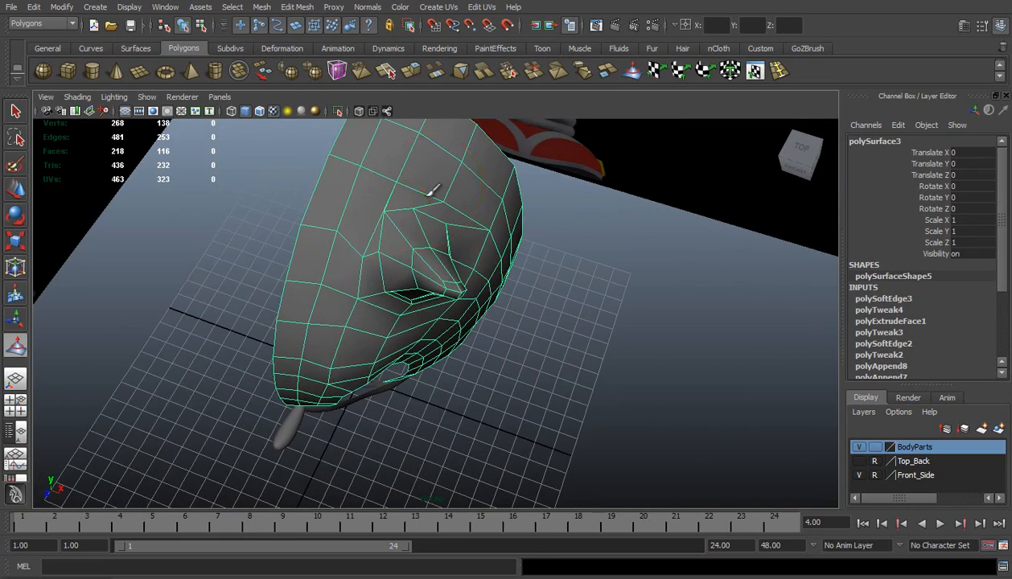
Step: Move two vertices on the front of the head, one column out from the centerline, slightly forward as seen from above
key(w)
mouse_move(430, 199)
alt+mouse_down()
mouse_move(420, 210)
mouse_move(518, 244)
mouse_move(428, 204)
alt+mouse_up()
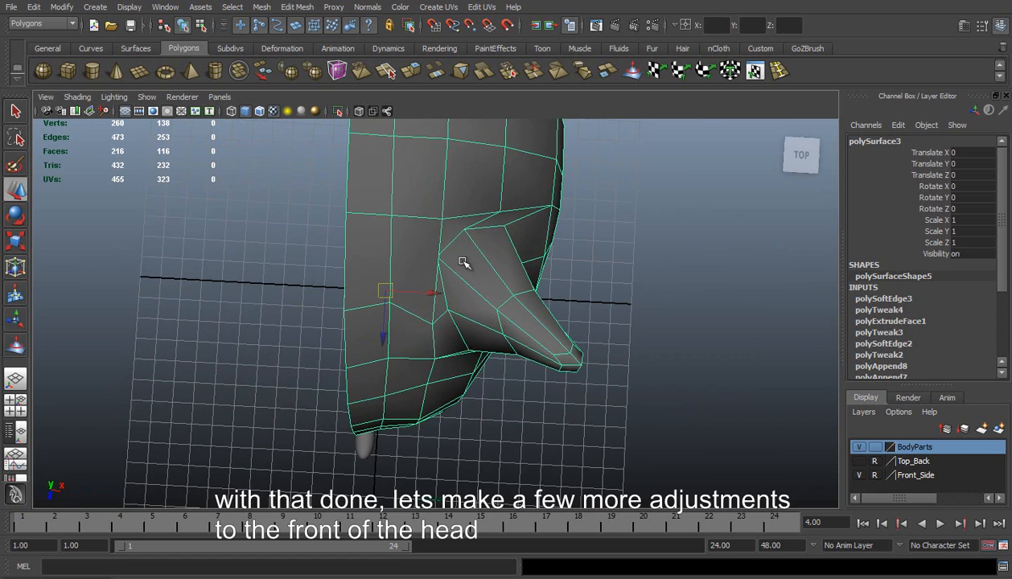
right_drag(466, 240, 458, 247)
alt+middle_drag(458, 247, 378, 251)
click(350, 348)
key(w)
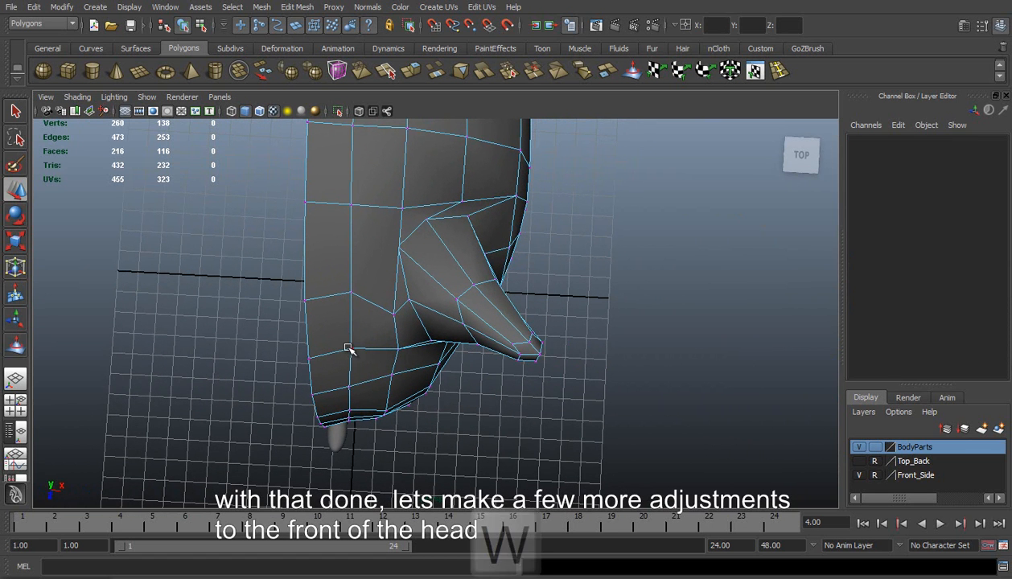
drag(351, 395, 350, 401)
click(352, 295)
drag(350, 331, 348, 342)
Step: In the top view, select the foremost vertices one column out from the head's centerline and shift them slightly forward
key(space)
drag(337, 263, 296, 257)
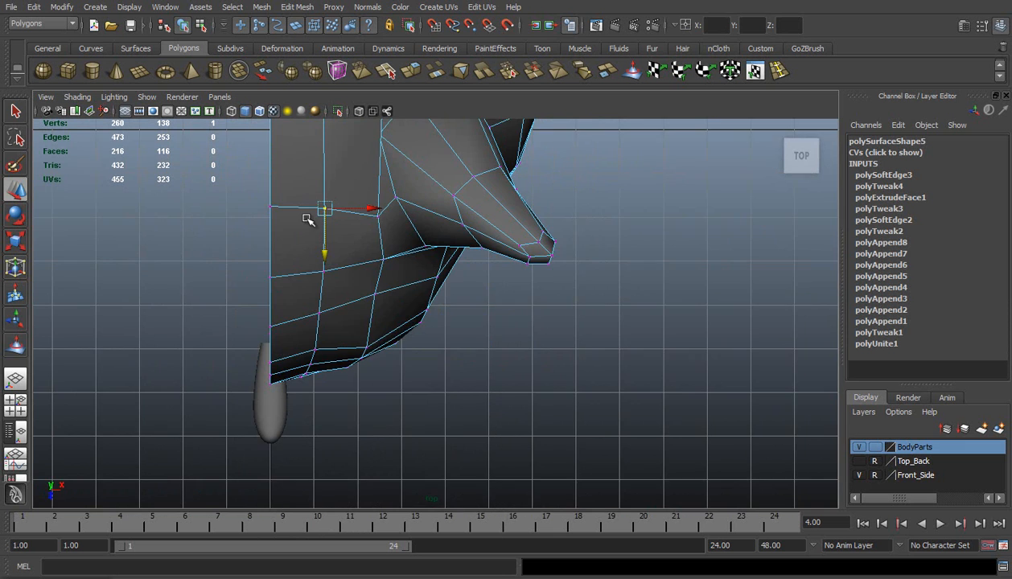
alt+middle_drag(307, 236, 309, 267)
scroll(403, 362, down, 5)
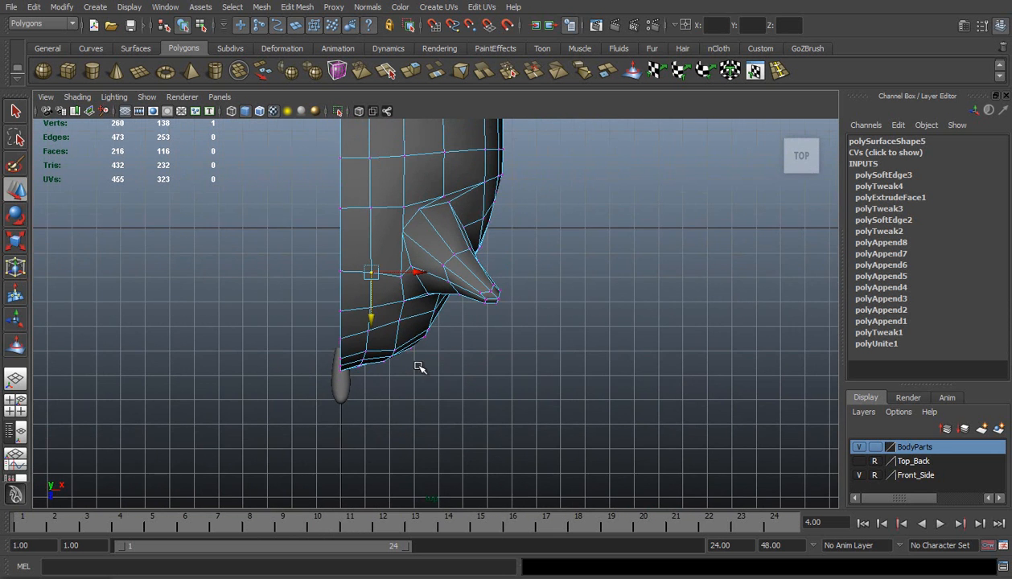
scroll(372, 405, up, 4)
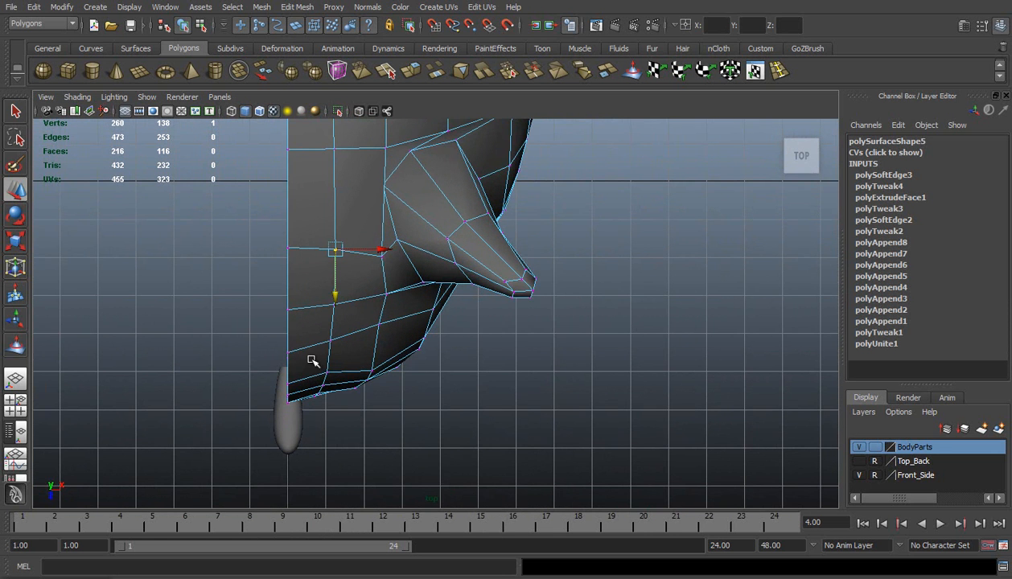
drag(301, 351, 321, 430)
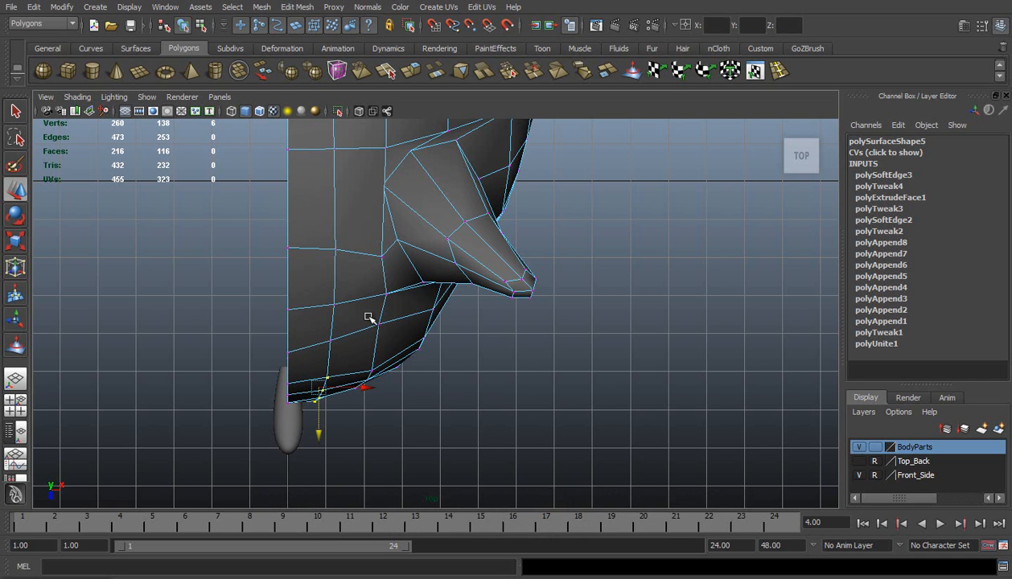
Step: Move the two vertices in the row behind the forehead's front edge forward to even out the curve
click(379, 325)
drag(380, 357, 333, 401)
click(330, 341)
drag(330, 389, 331, 393)
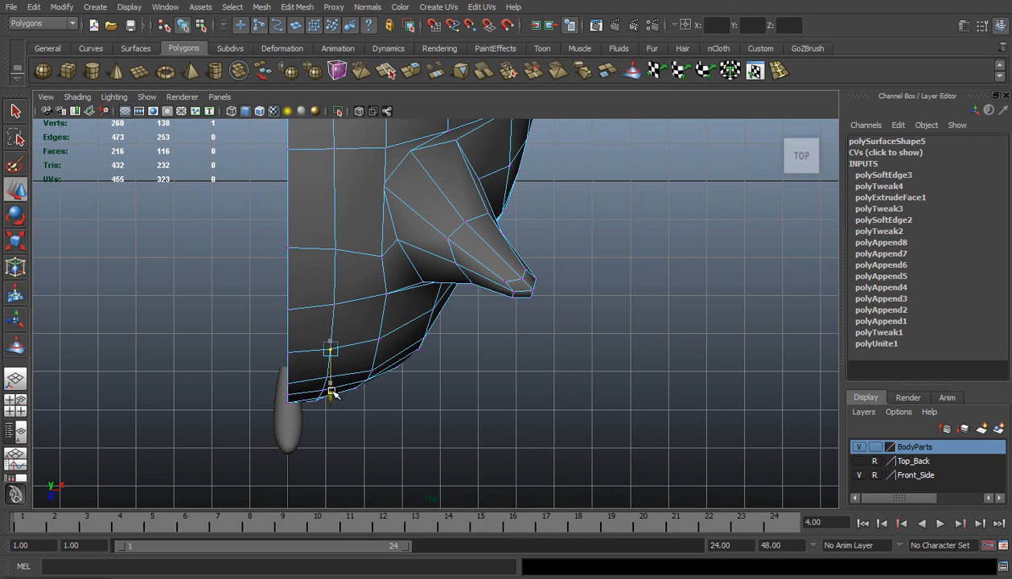
Step: Move the centerline vertex and its neighbor in the row level with the ear's front forward to even the row spacing
click(334, 248)
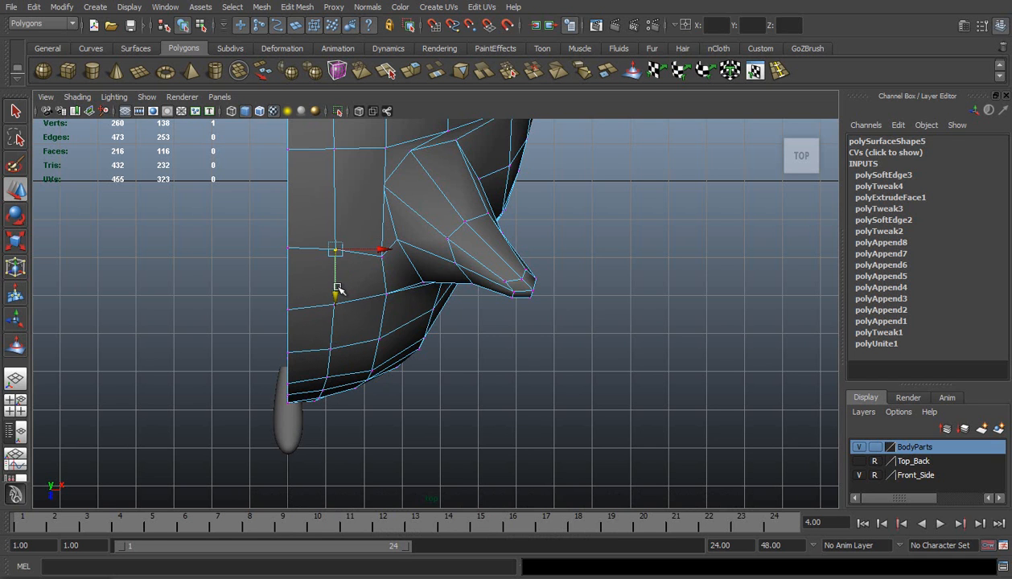
drag(334, 290, 337, 304)
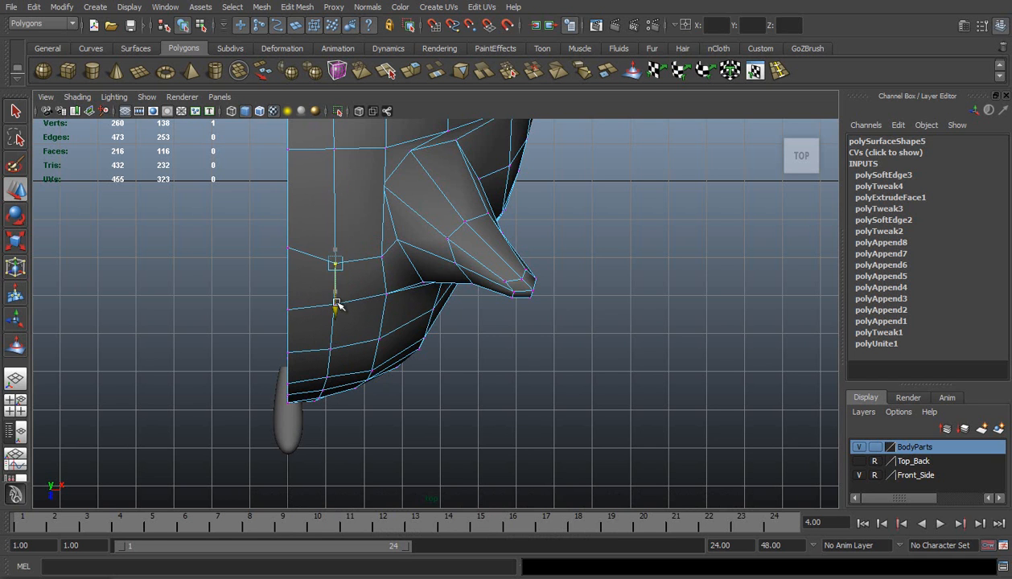
click(287, 247)
drag(288, 289, 289, 305)
Step: Move the two vertices at the back of the ear's base outward, away from the centerline, to space the edges evenly
alt+middle_drag(425, 221, 384, 323)
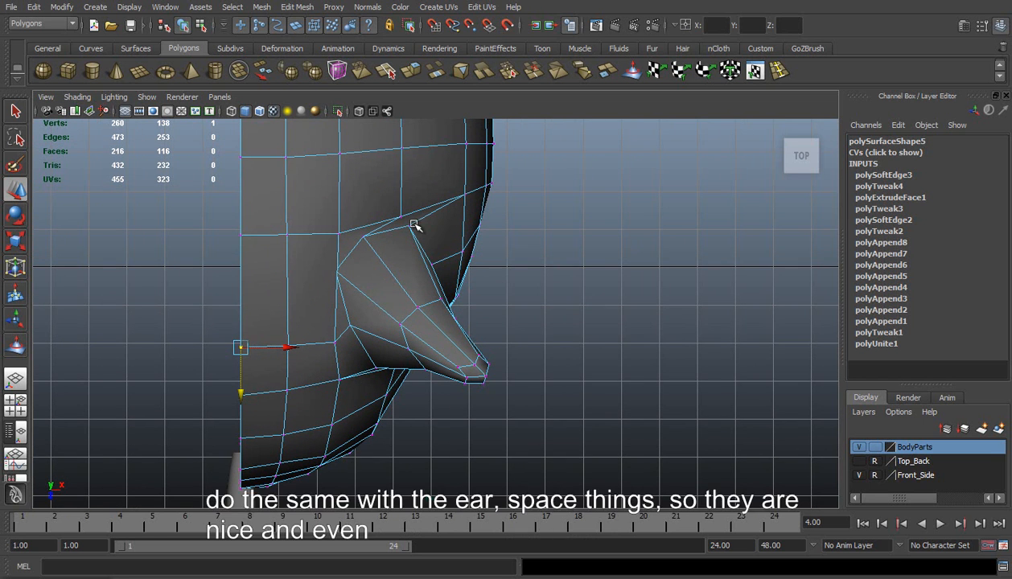
click(408, 227)
drag(452, 227, 481, 226)
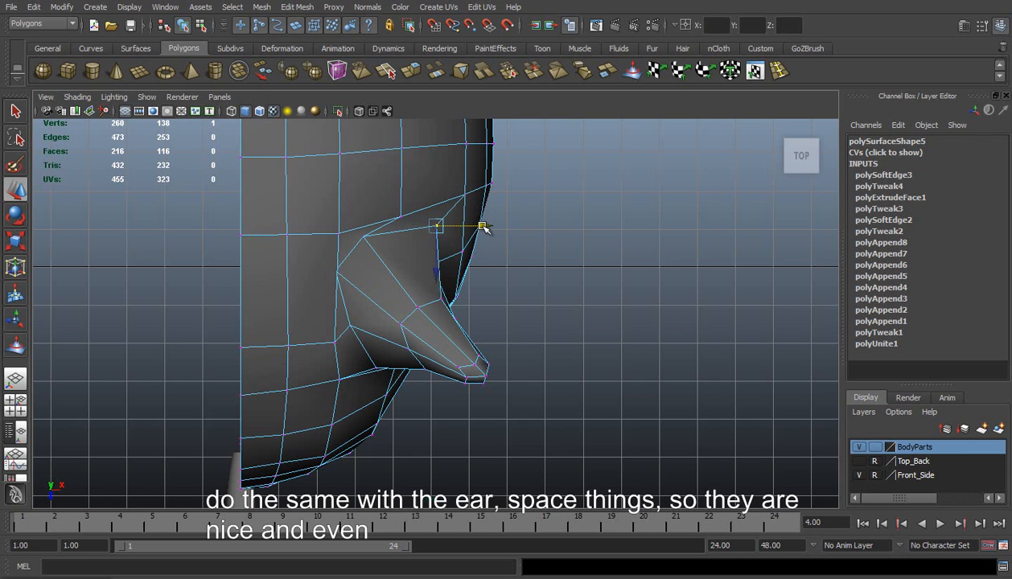
click(406, 239)
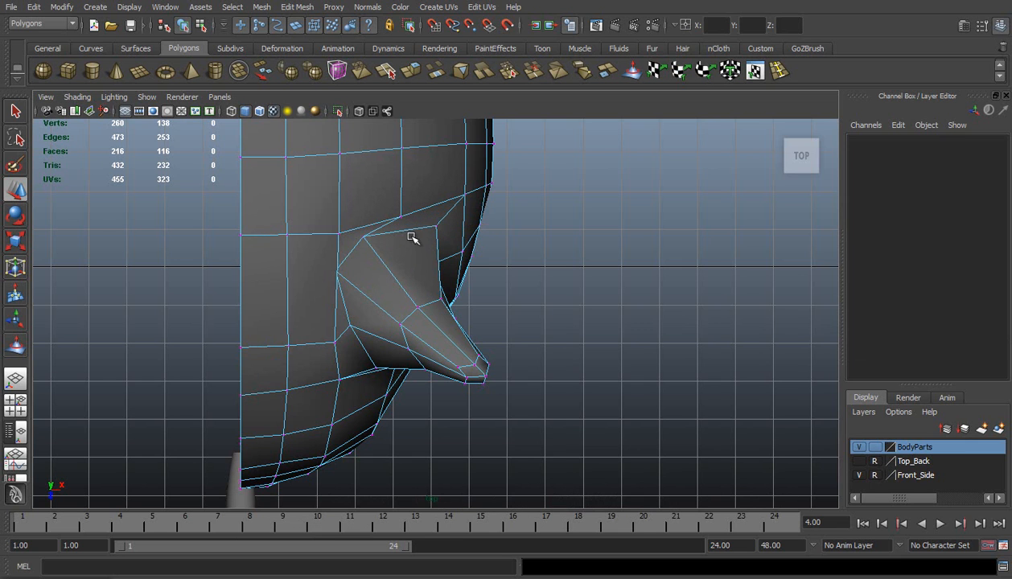
click(363, 237)
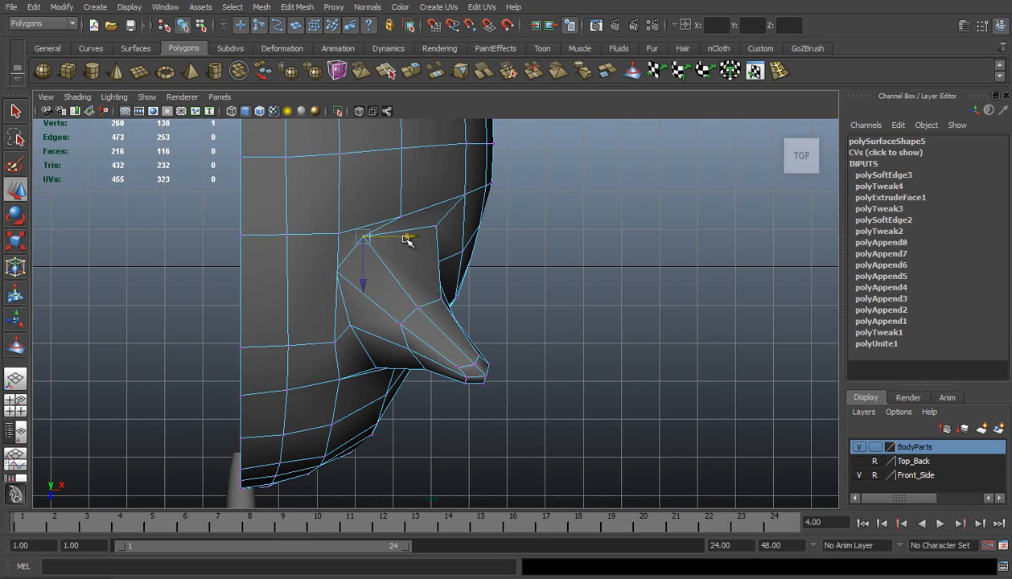
drag(406, 235, 432, 241)
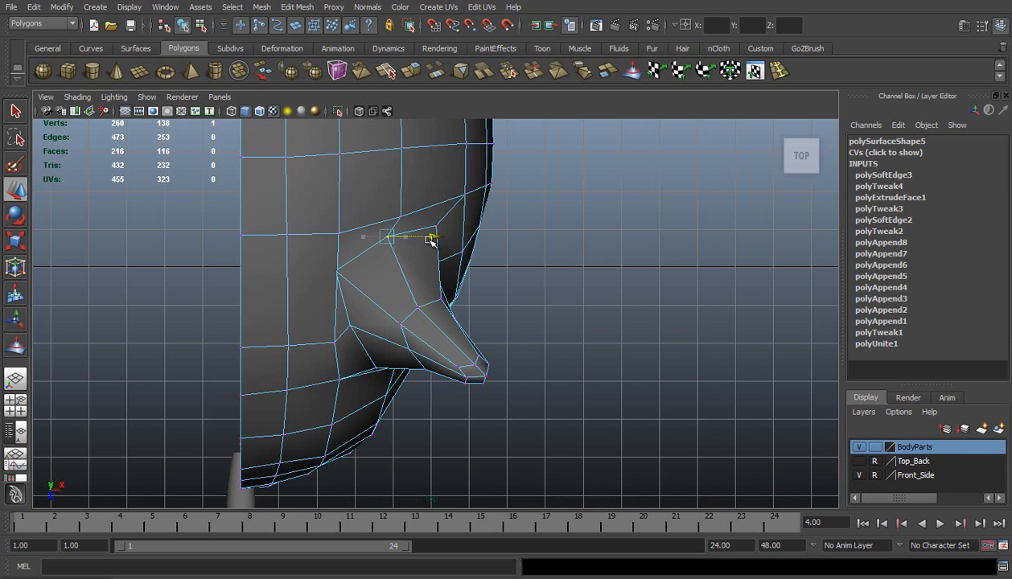
Step: In the top view, move the ear's inner base vertex outward and the head vertex behind the ear slightly back
click(337, 269)
drag(380, 268, 390, 270)
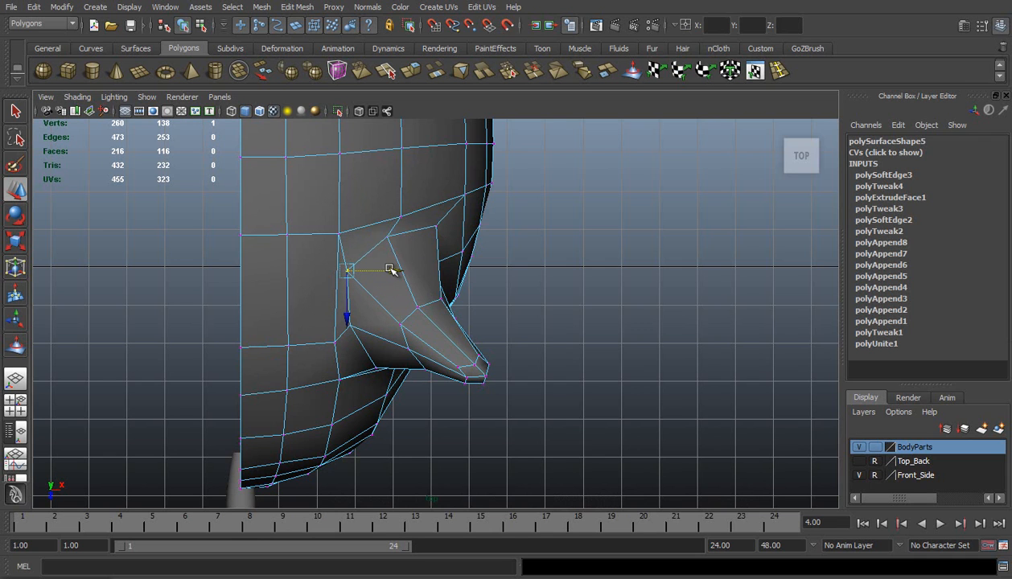
click(400, 218)
drag(401, 217, 400, 206)
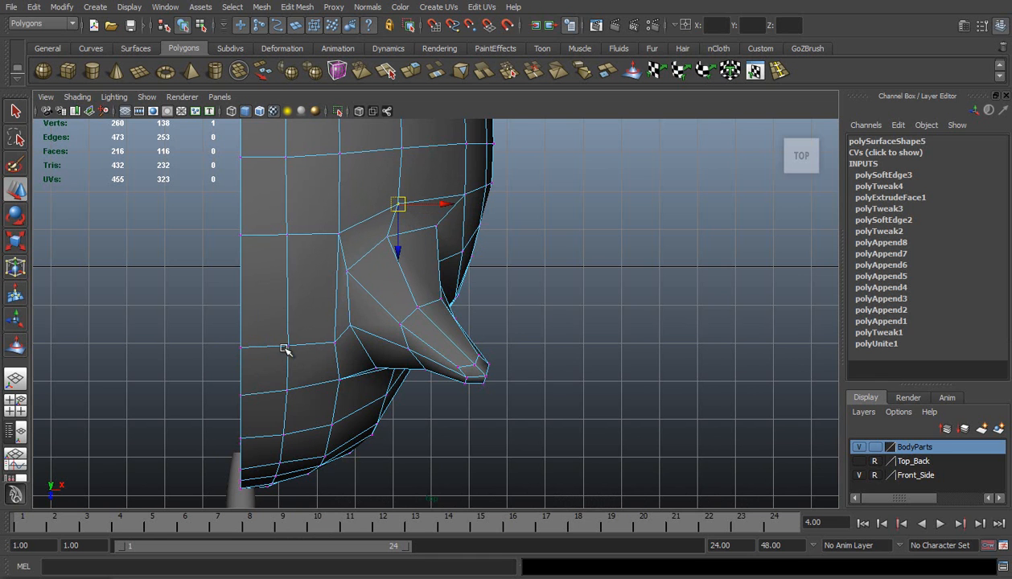
Step: In the perspective view, move the outer-edge vertex halfway up the ear slightly outward to widen the ear
click(15, 372)
alt+drag(424, 279, 234, 166)
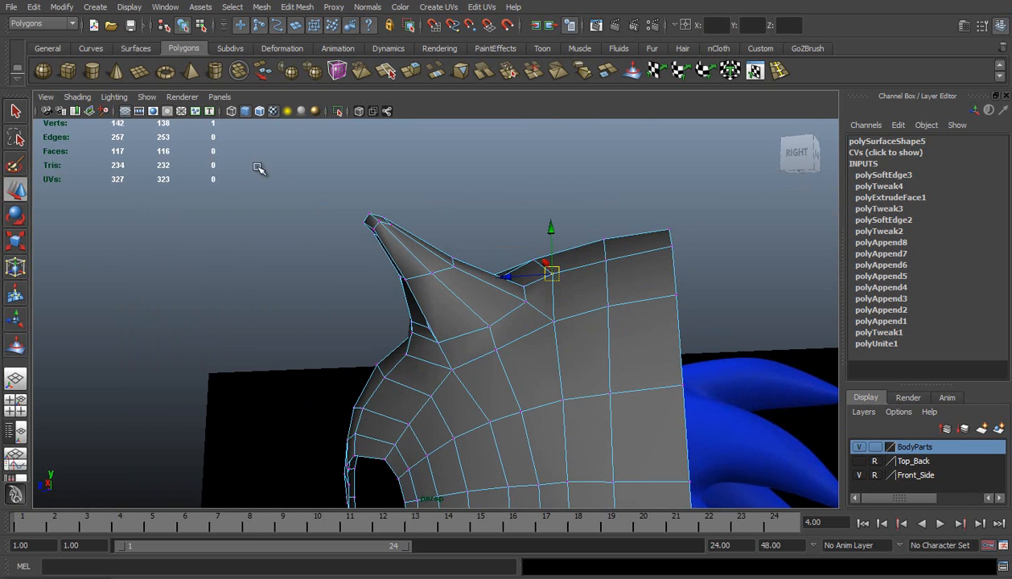
alt+drag(487, 305, 491, 326)
scroll(491, 326, up, 3)
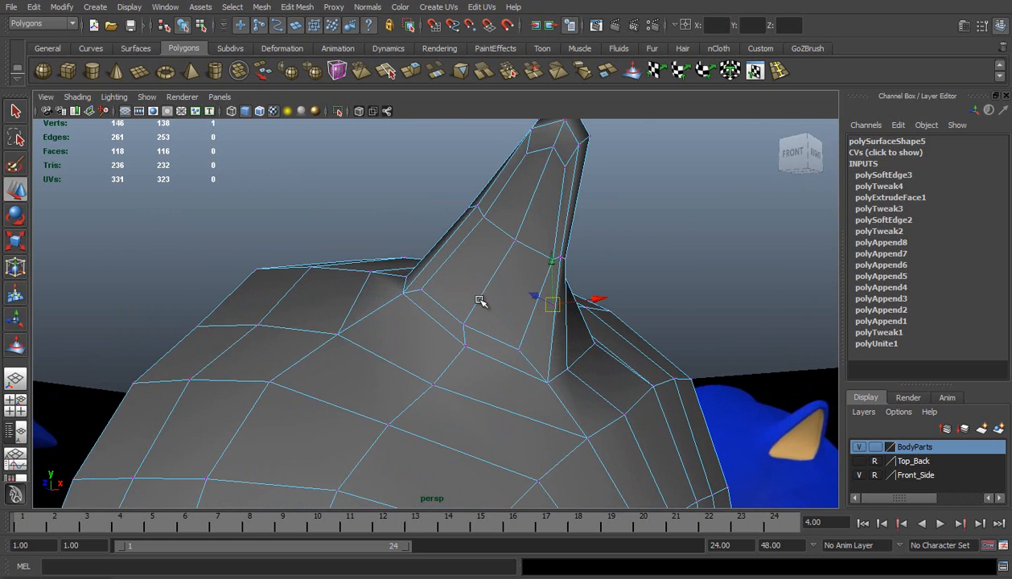
click(541, 268)
click(554, 262)
alt+drag(554, 264, 527, 283)
click(595, 259)
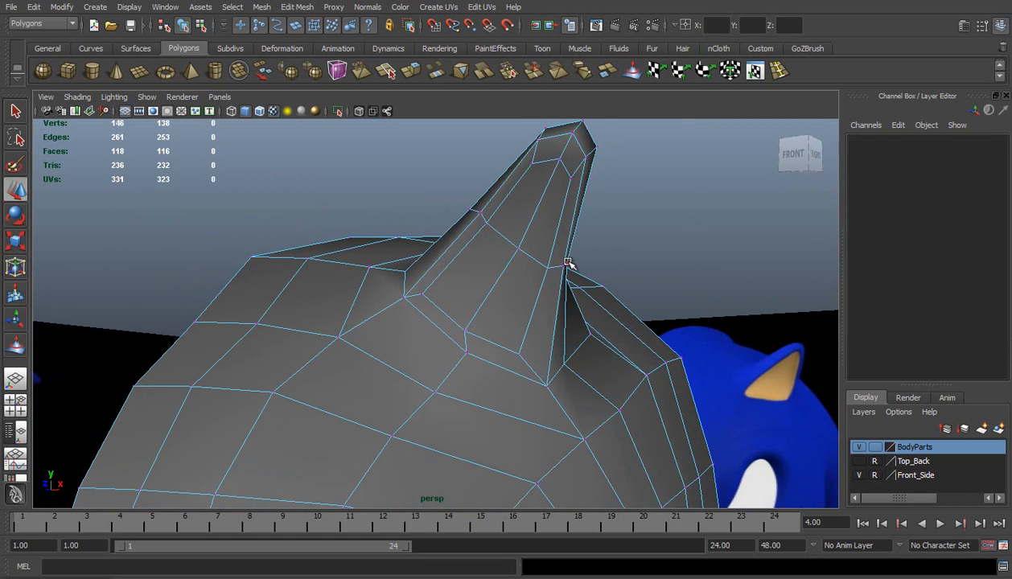
click(568, 262)
drag(607, 257, 620, 256)
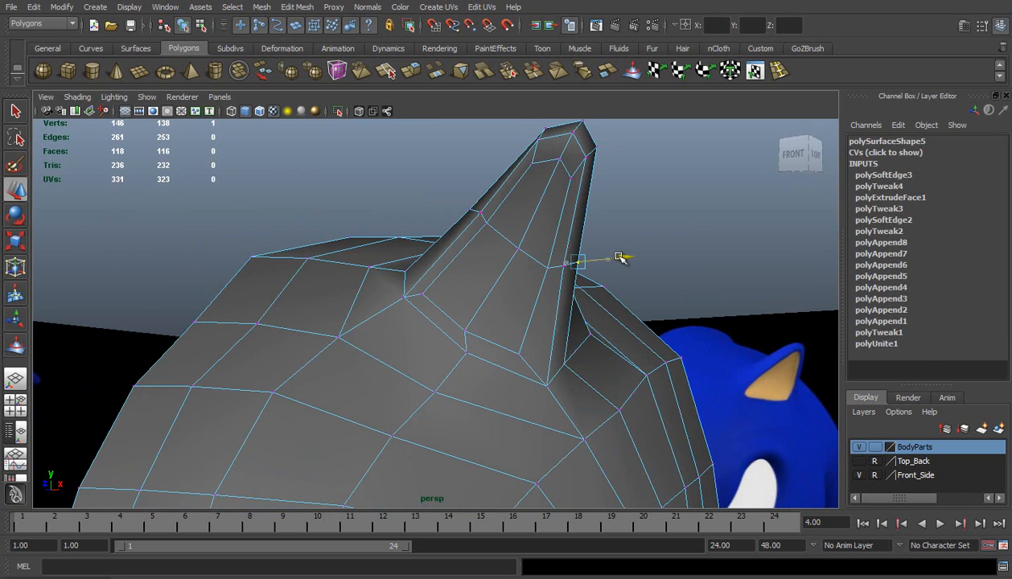
Step: Raise the front vertex halfway up the ear and shift the inner-edge vertex of the same row down toward the centerline
click(623, 216)
alt+drag(627, 312, 482, 309)
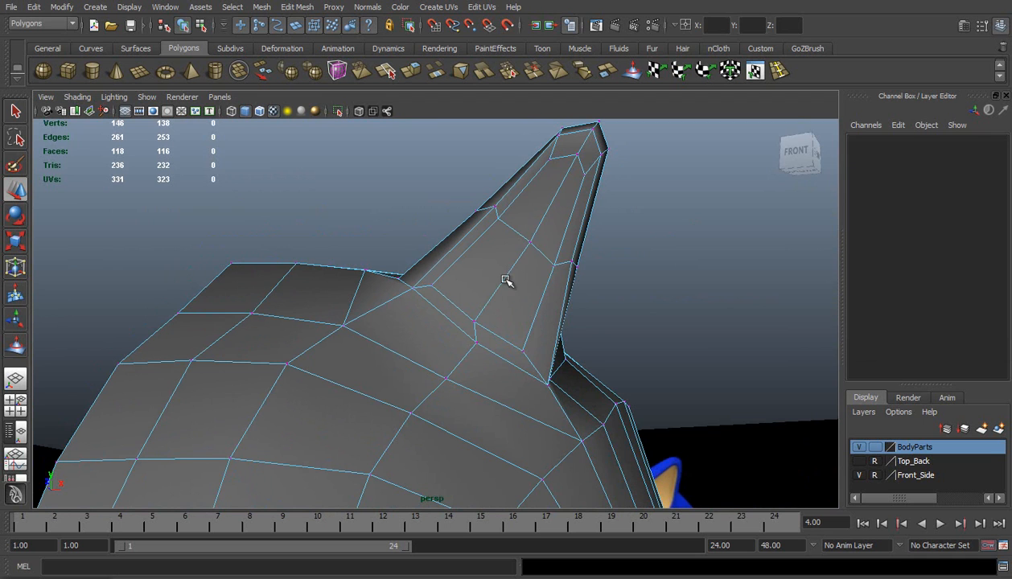
click(553, 266)
drag(549, 231, 554, 219)
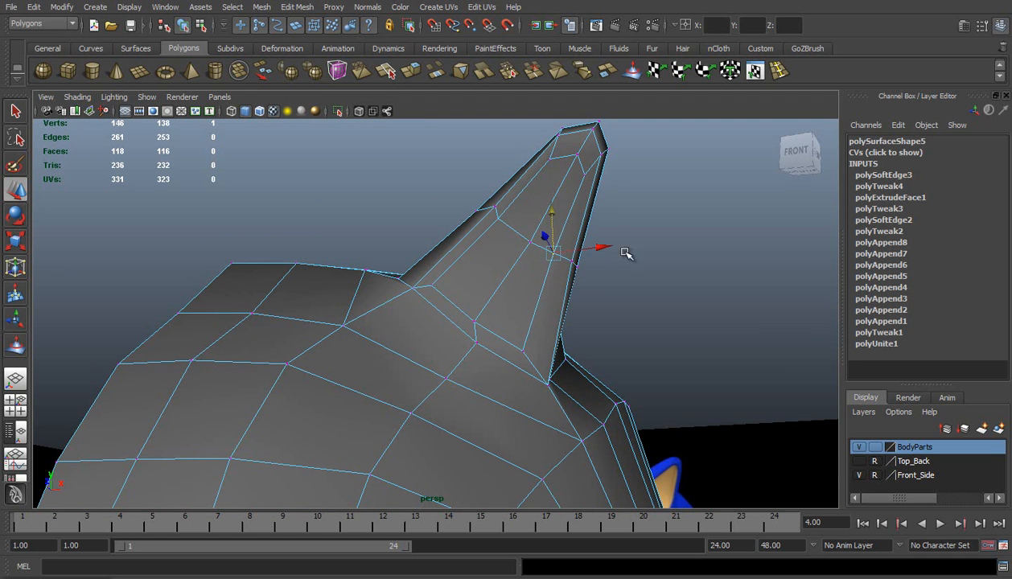
drag(555, 256, 557, 253)
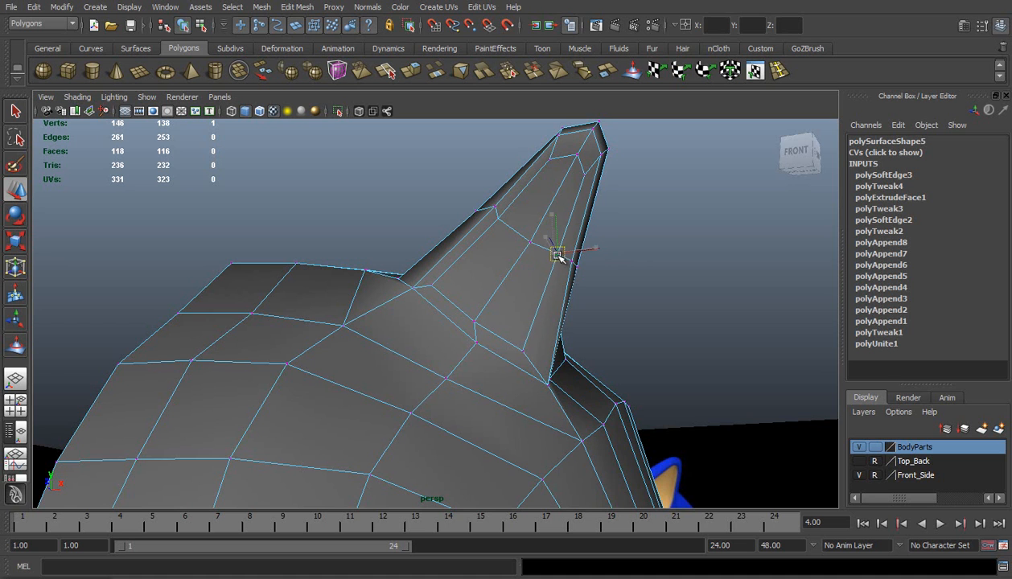
click(496, 206)
drag(495, 206, 485, 212)
click(653, 253)
Step: Return to object mode and examine the whole head and ear from the front, with the head and muzzle meshes selected
alt+drag(576, 249, 525, 331)
right_drag(528, 331, 565, 320)
scroll(563, 320, down, 6)
alt+drag(563, 320, 639, 364)
scroll(468, 396, up, 3)
alt+middle_drag(502, 411, 492, 369)
alt+drag(492, 369, 458, 351)
drag(334, 279, 459, 433)
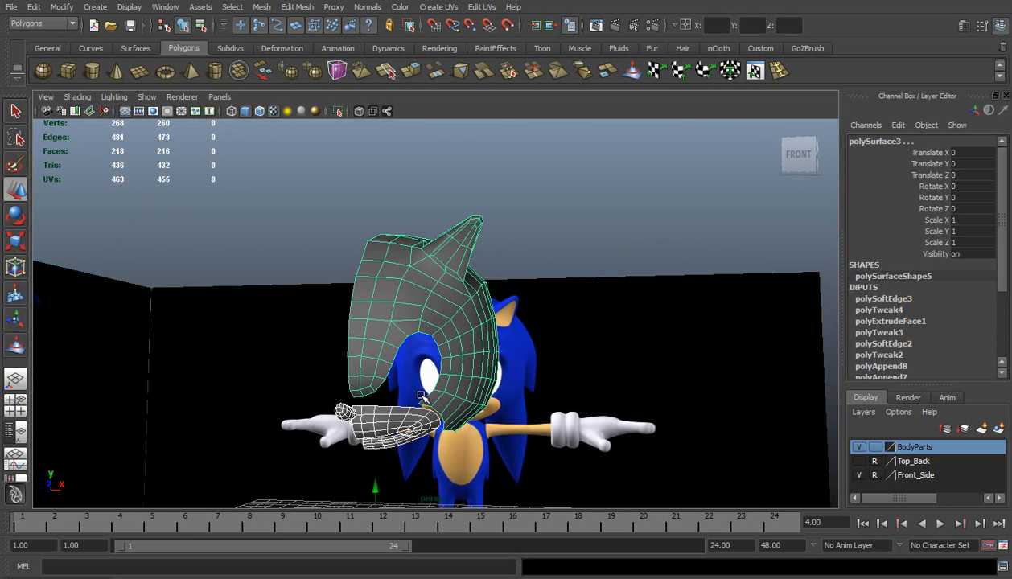
Step: In the front view, move the vertex at the ear's inner front base down and toward the head's centerline
scroll(421, 396, up, 4)
alt+middle_drag(430, 233, 422, 248)
right_drag(423, 241, 370, 240)
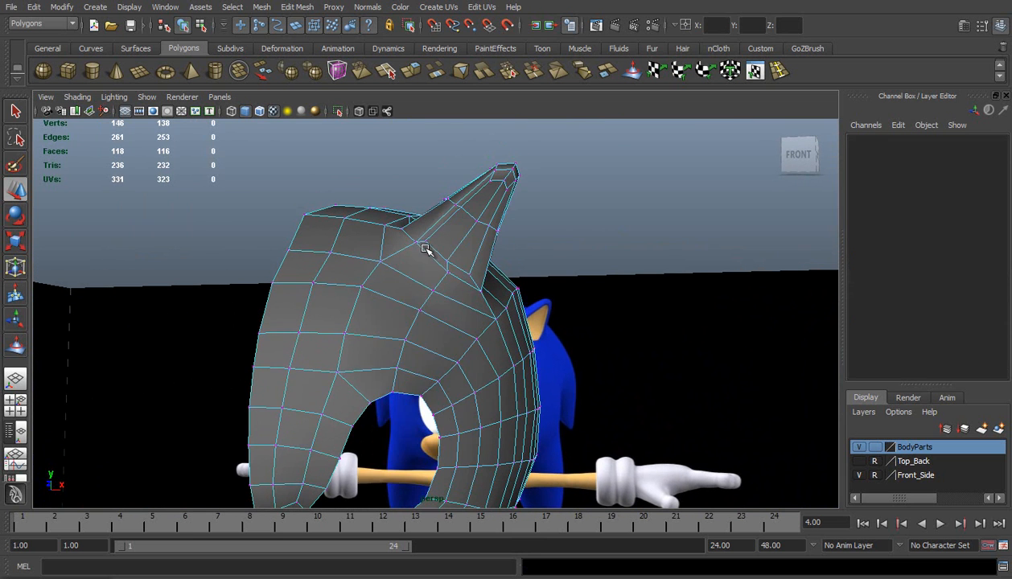
key(space)
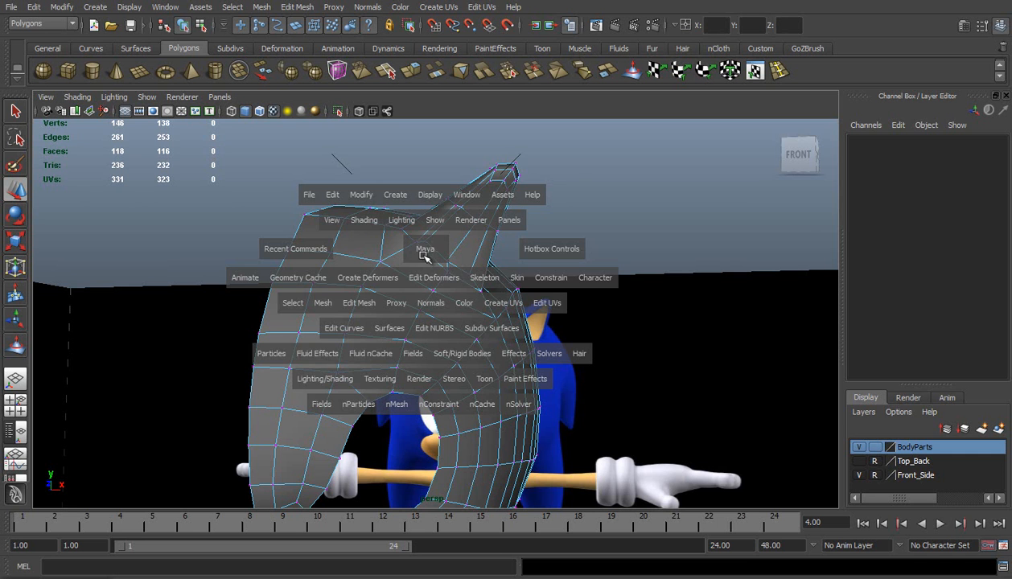
drag(427, 263, 427, 285)
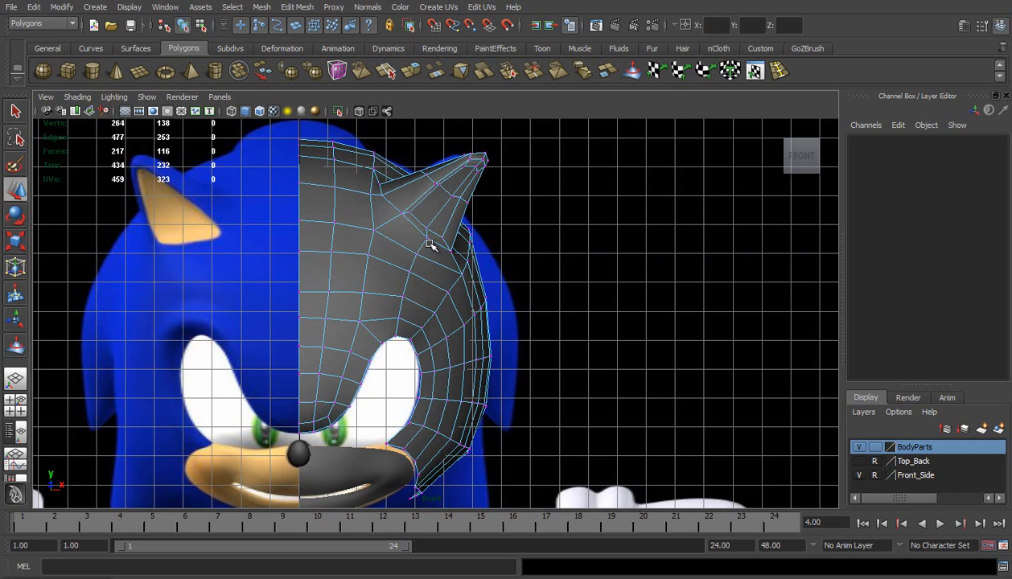
scroll(404, 264, up, 2)
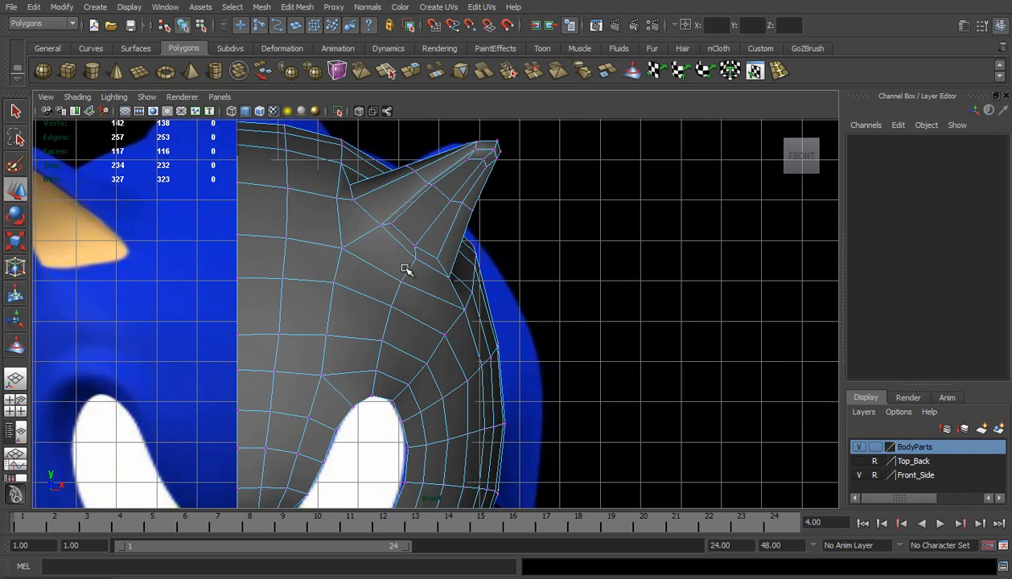
click(380, 224)
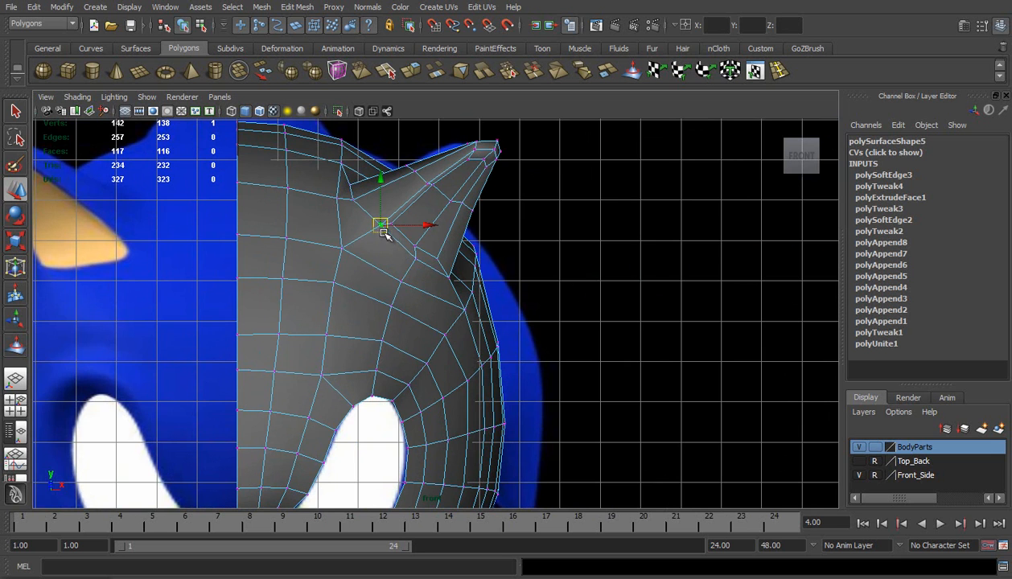
drag(382, 227, 368, 239)
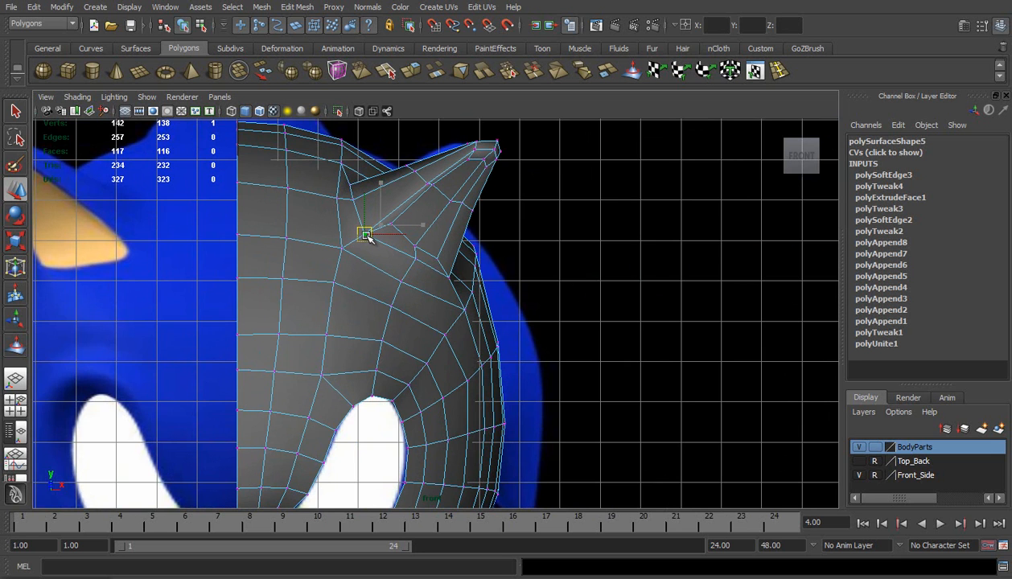
Step: Adjust the front vertices halfway up the ear and lower the vertex at the ear's outer base to even the spacing
click(432, 186)
drag(432, 186, 461, 207)
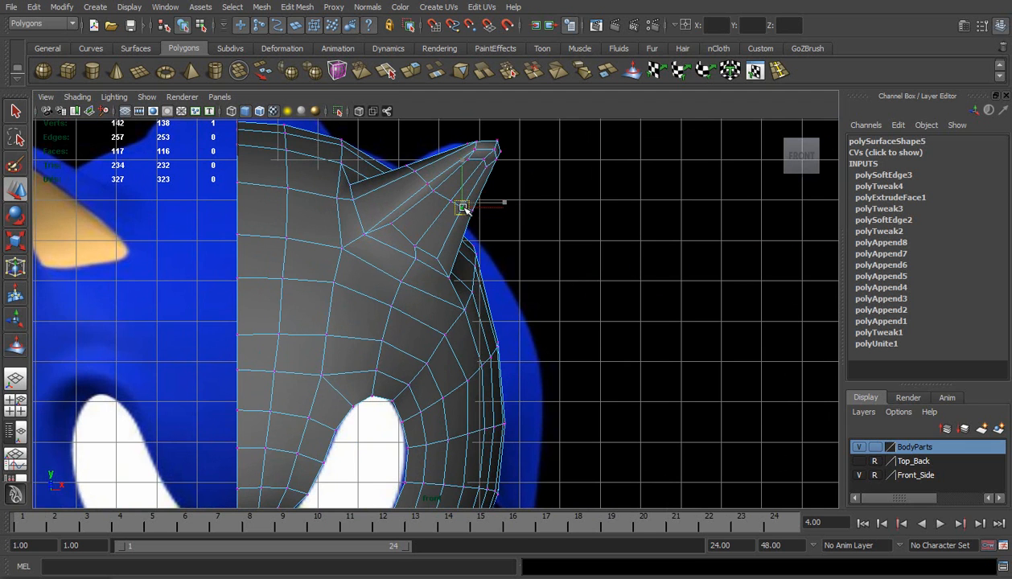
click(416, 267)
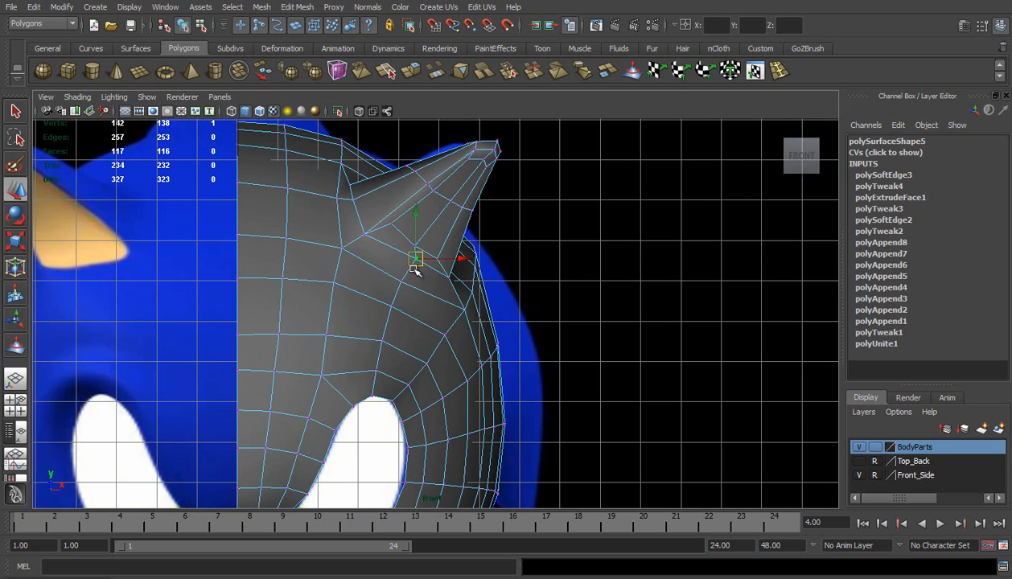
drag(415, 261, 453, 285)
click(449, 278)
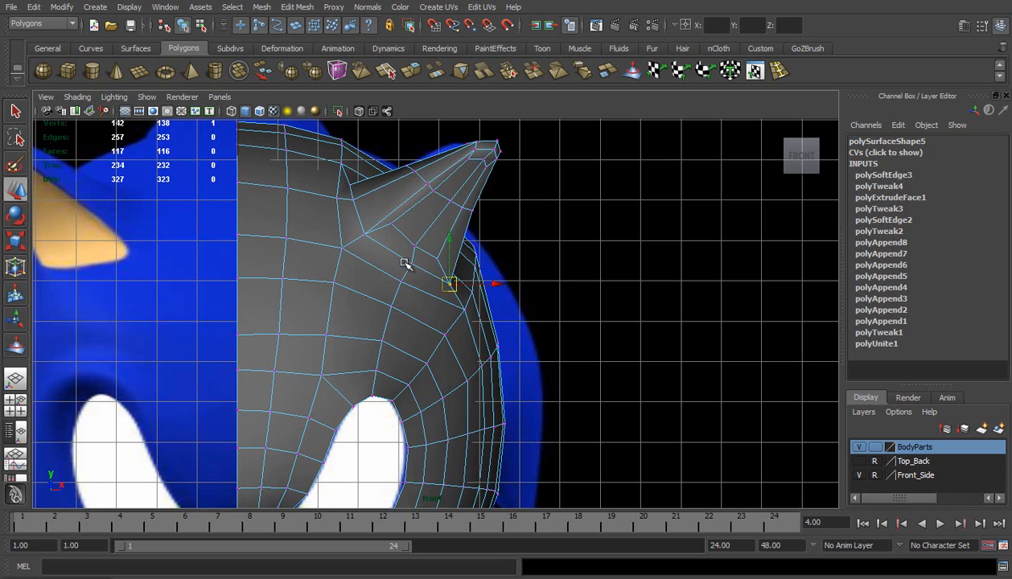
Step: Move the head vertex just below the ear's inner base slightly toward the centerline
click(342, 244)
click(343, 249)
drag(396, 248, 390, 250)
click(334, 282)
click(402, 280)
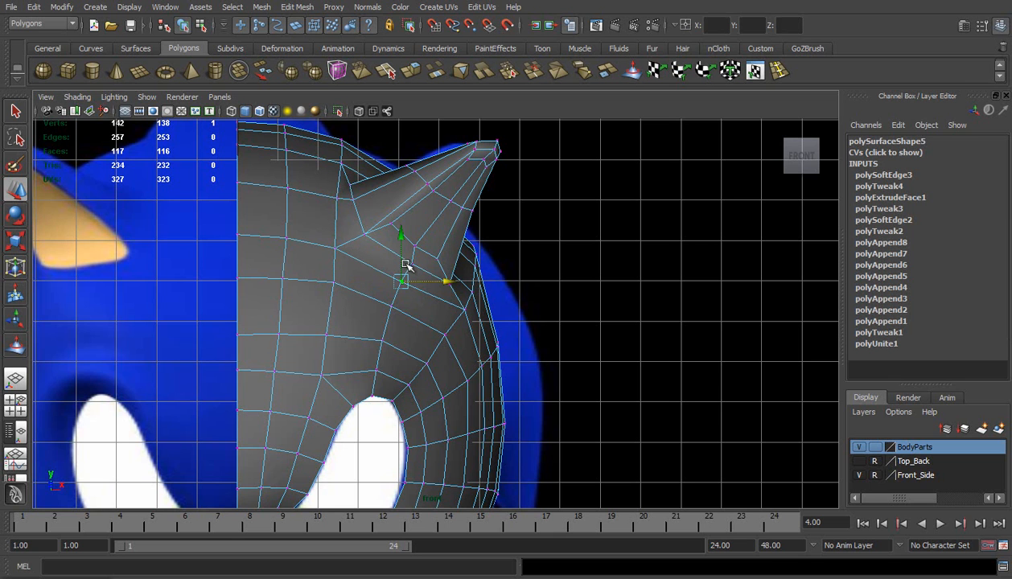
Step: Select the three vertices at the ear's outer edge, halfway up, and shift them slightly outward
right_click(448, 230)
click(468, 211)
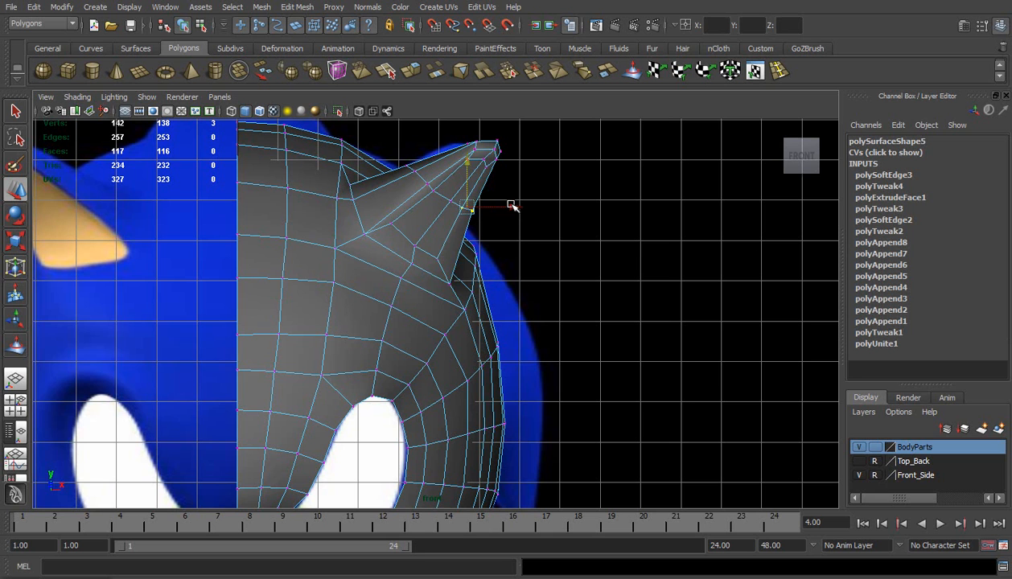
drag(515, 209, 517, 209)
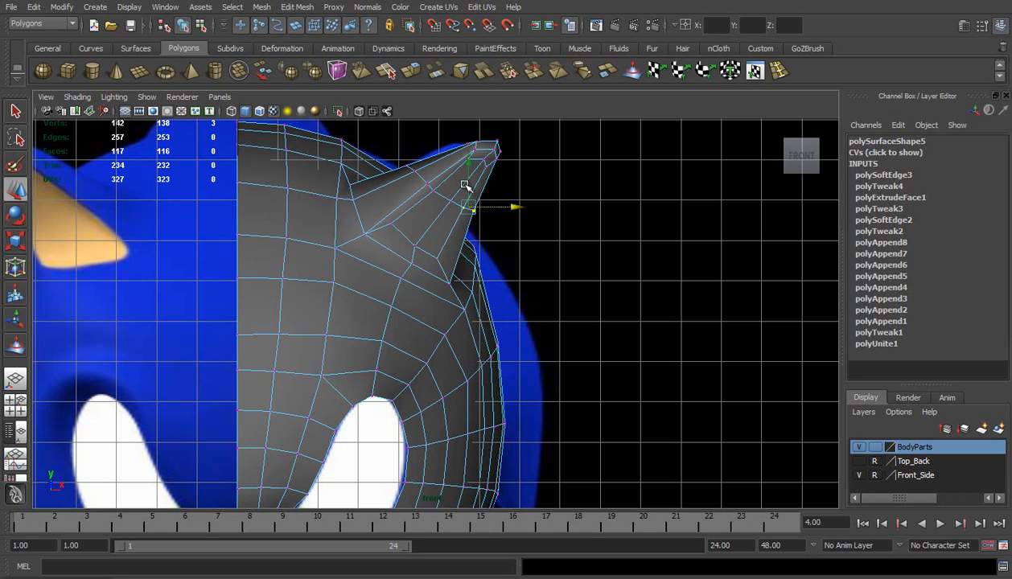
Step: Show the head mesh in smooth preview and examine the ear from the front and side in the perspective view
right_drag(429, 185, 486, 166)
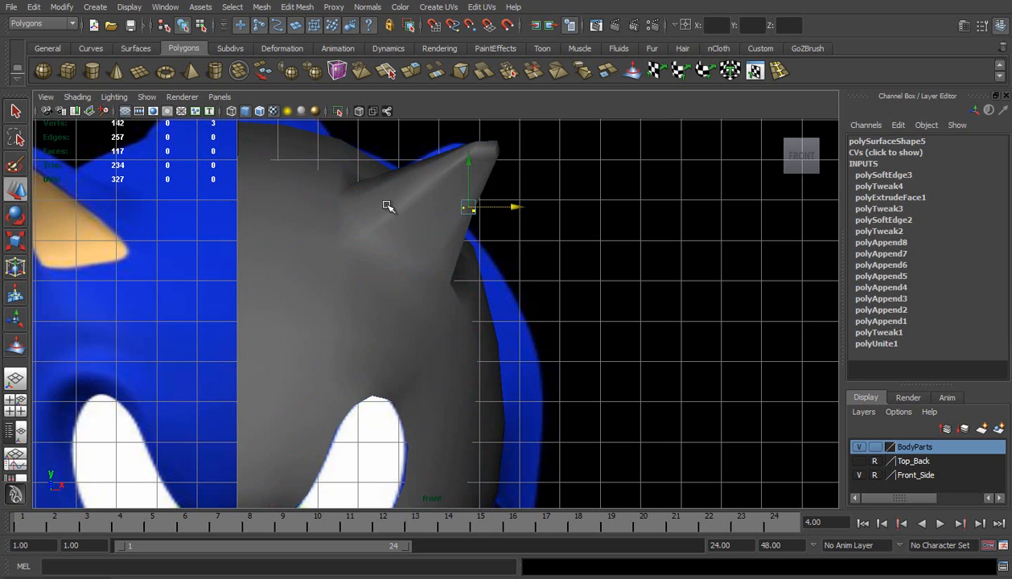
click(389, 207)
key(3)
click(610, 282)
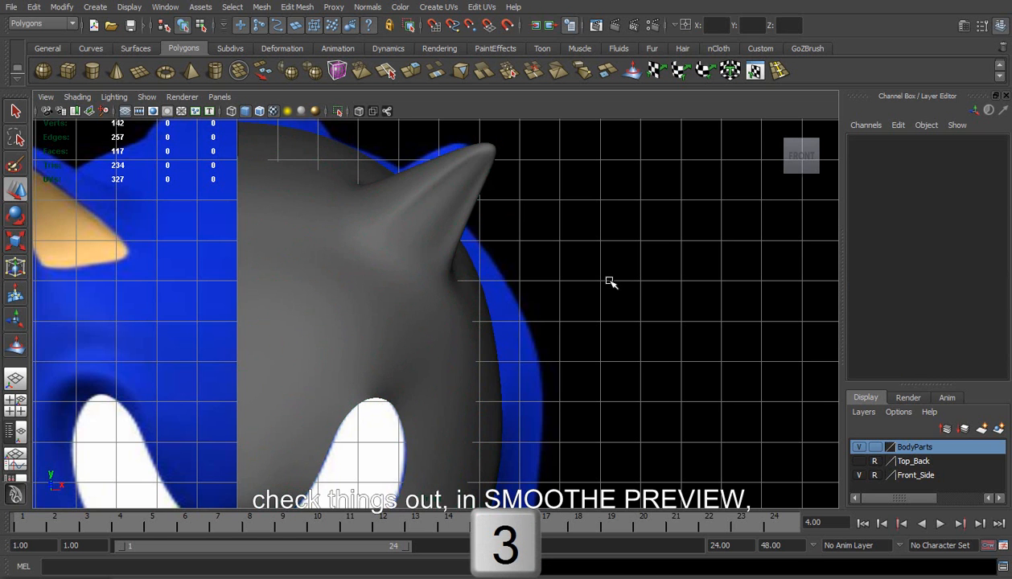
click(15, 378)
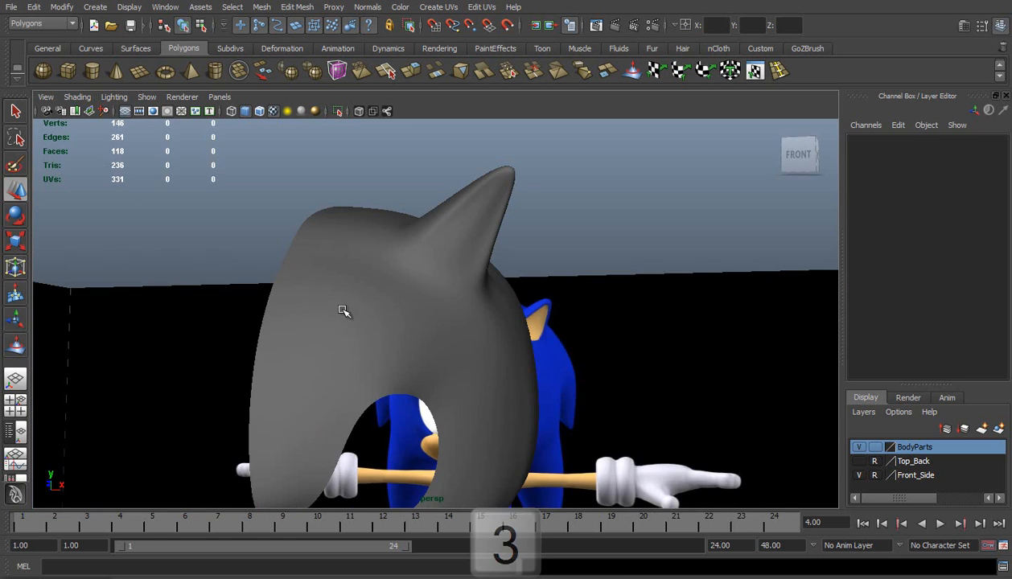
alt+drag(456, 366, 429, 331)
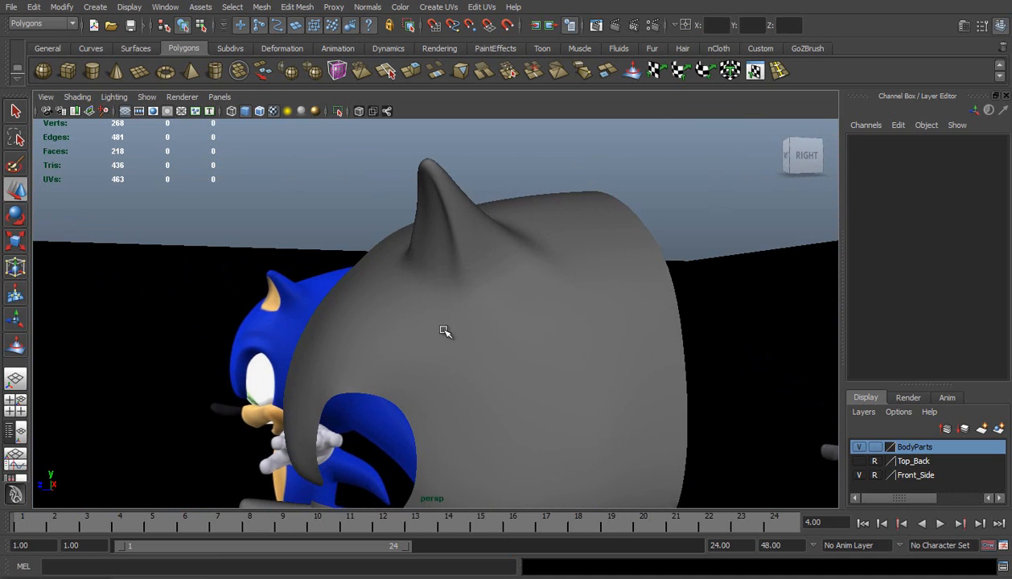
Step: Smooth the head surface around the ear's base with the Sculpt Geometry Tool
click(430, 331)
click(15, 346)
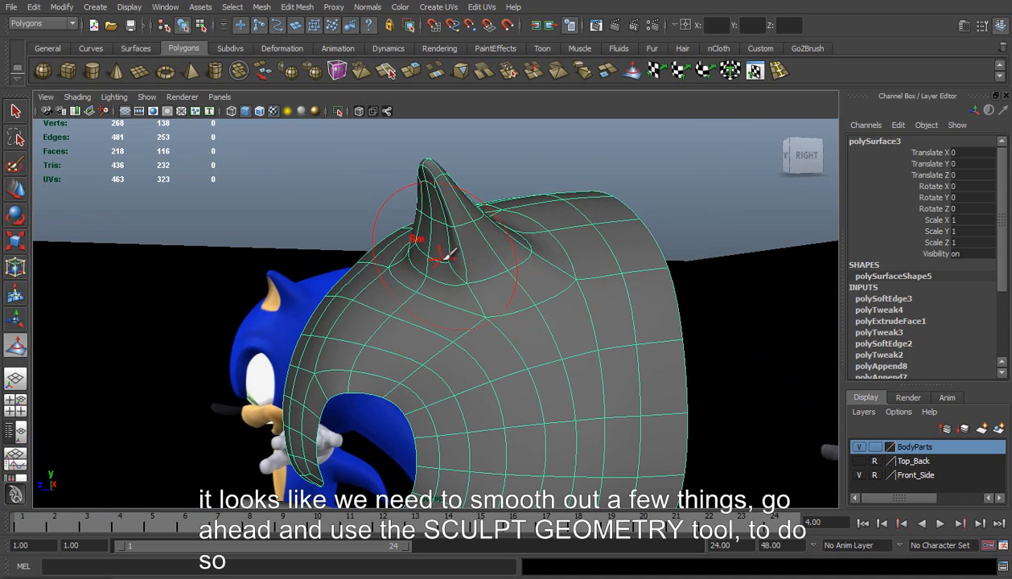
mouse_move(515, 265)
alt+mouse_down()
mouse_move(486, 288)
mouse_move(520, 215)
mouse_move(671, 186)
alt+mouse_up()
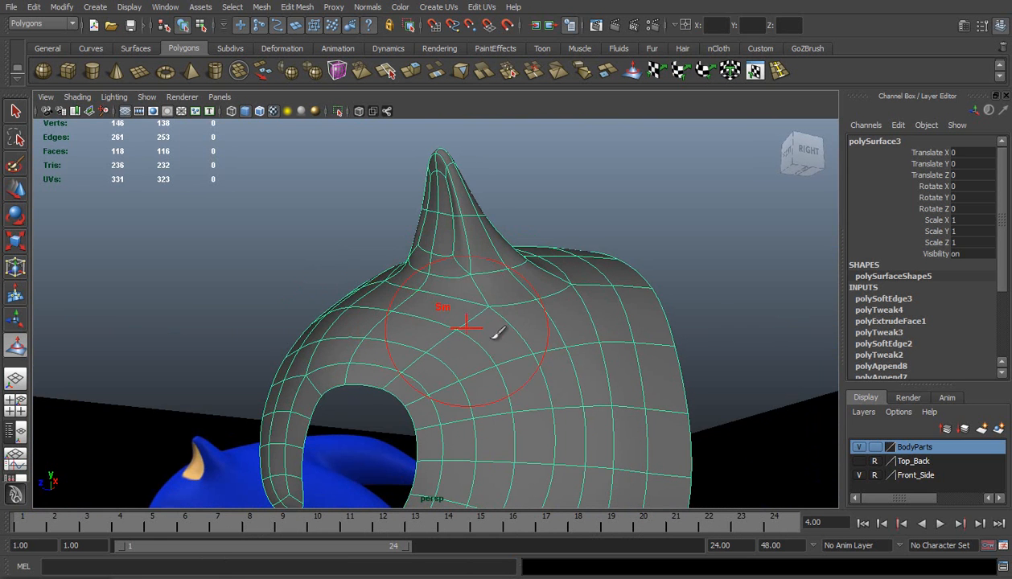
key(w)
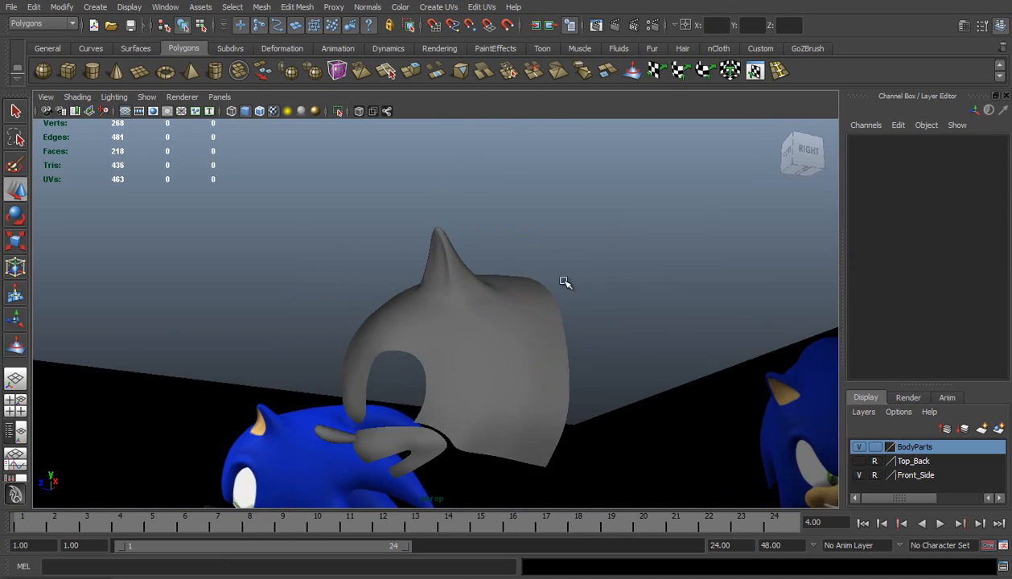
Step: Turn off smooth preview and, from behind the head, shift the vertex at the ear's inner back base slightly outward
alt+drag(565, 282, 363, 358)
scroll(429, 285, up, 3)
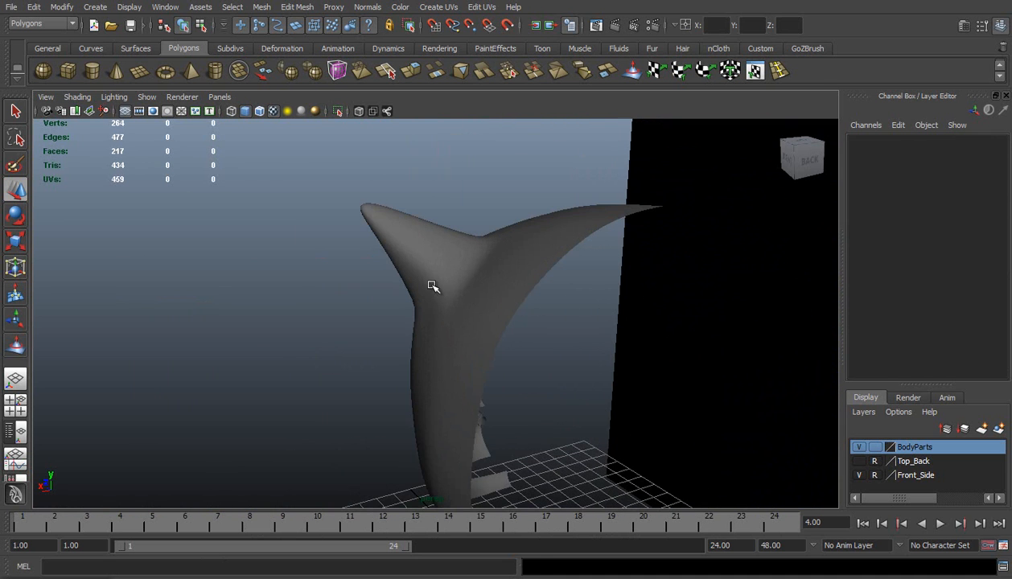
click(452, 289)
key(1)
mouse_move(500, 287)
alt+mouse_down()
mouse_move(482, 287)
mouse_move(491, 276)
alt+mouse_up()
right_drag(436, 278, 435, 278)
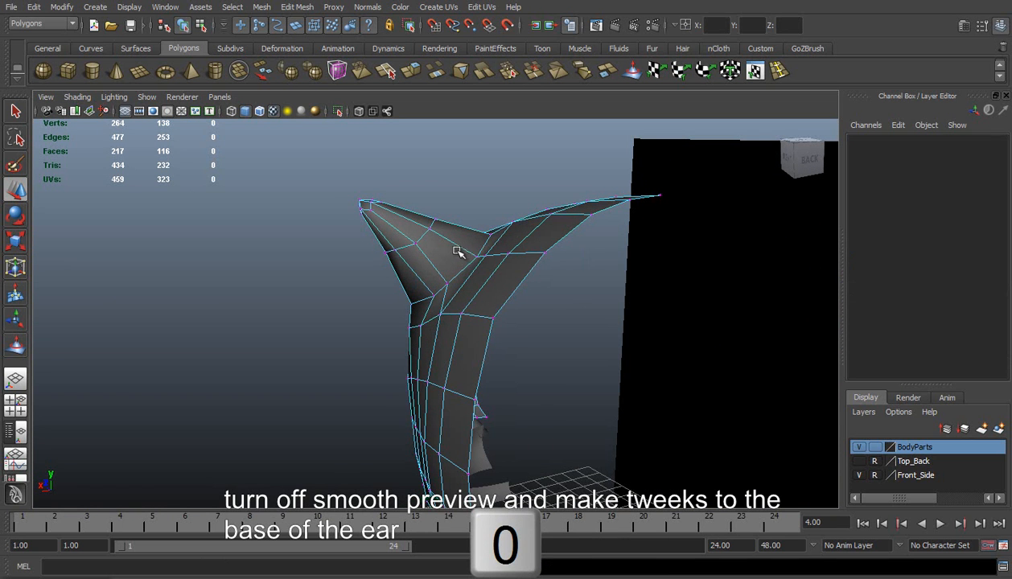
key(w)
click(480, 256)
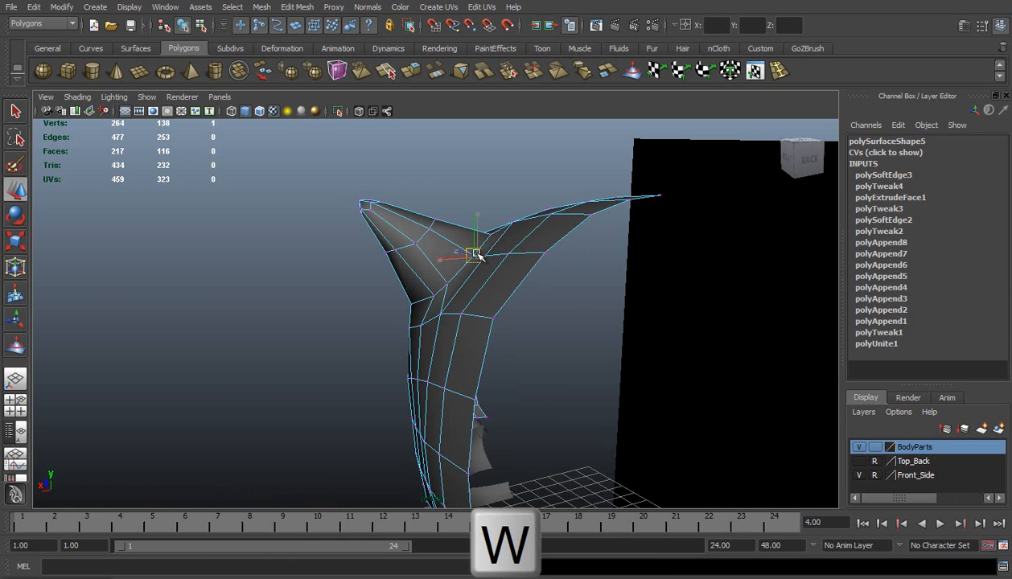
Step: Move the outer and middle vertices at the back of the ear's base outward, away from the centerline
alt+drag(523, 255, 448, 283)
alt+drag(389, 274, 450, 305)
click(425, 305)
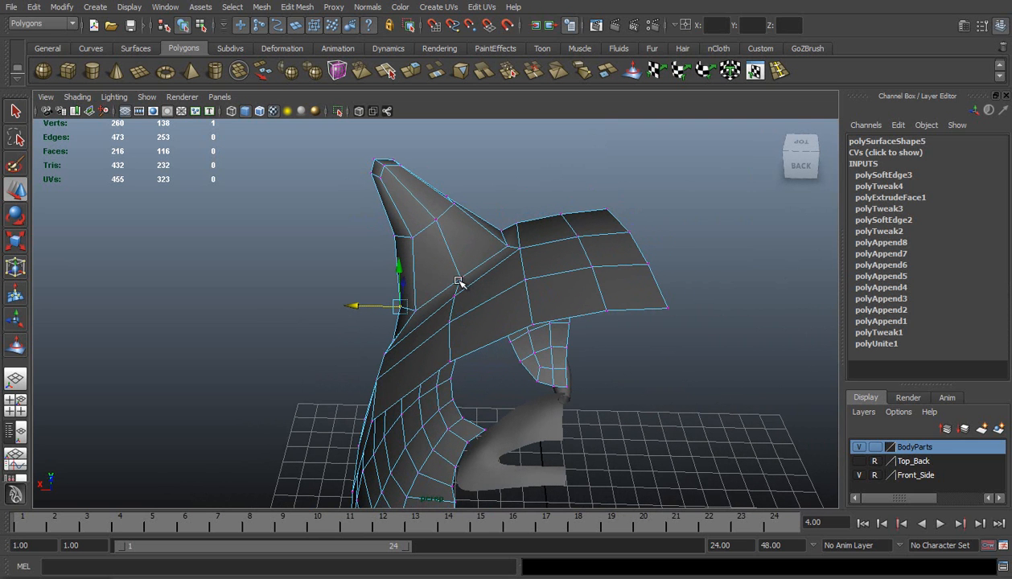
click(461, 278)
drag(443, 278, 435, 278)
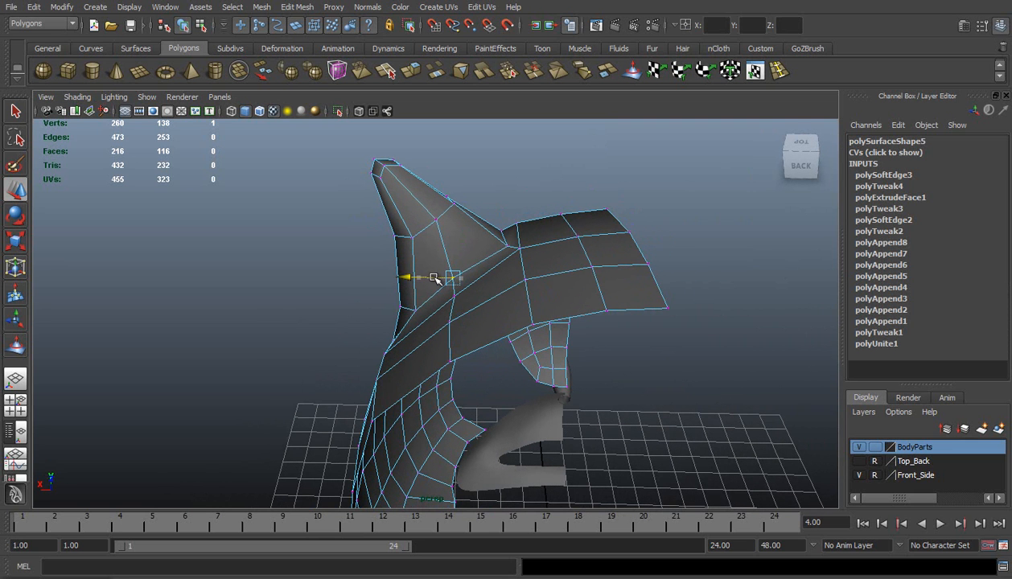
Step: Return to object mode and show the head mesh in smooth preview to check the reshaped ear base
alt+drag(443, 219, 523, 225)
click(522, 184)
alt+drag(521, 183, 396, 238)
right_drag(482, 237, 510, 223)
click(512, 222)
key(3)
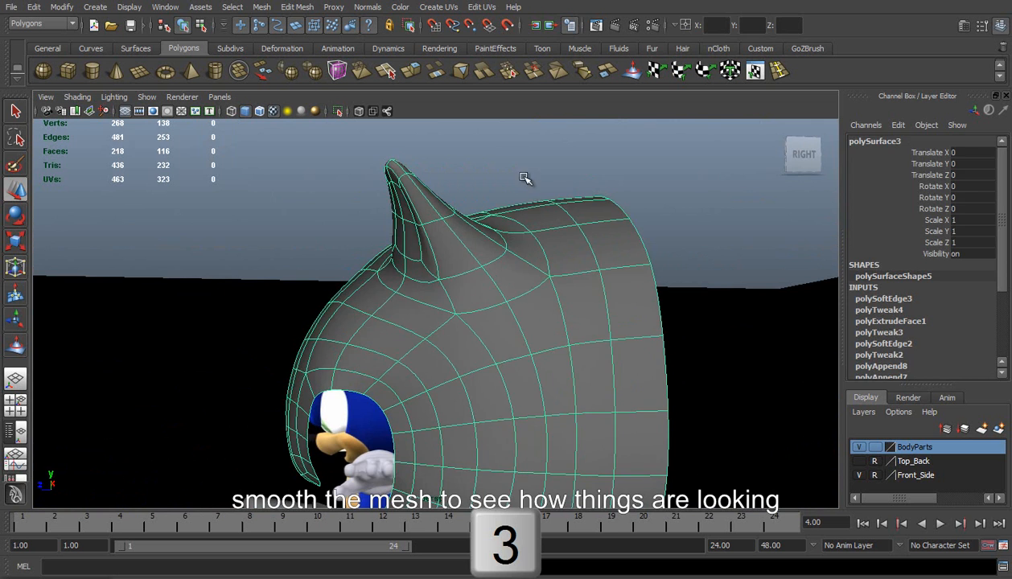
Step: Duplicate the head, muzzle and nose meshes and set the copies' Scale X to -1 to mirror them across the centerline
click(527, 185)
alt+drag(527, 185, 606, 378)
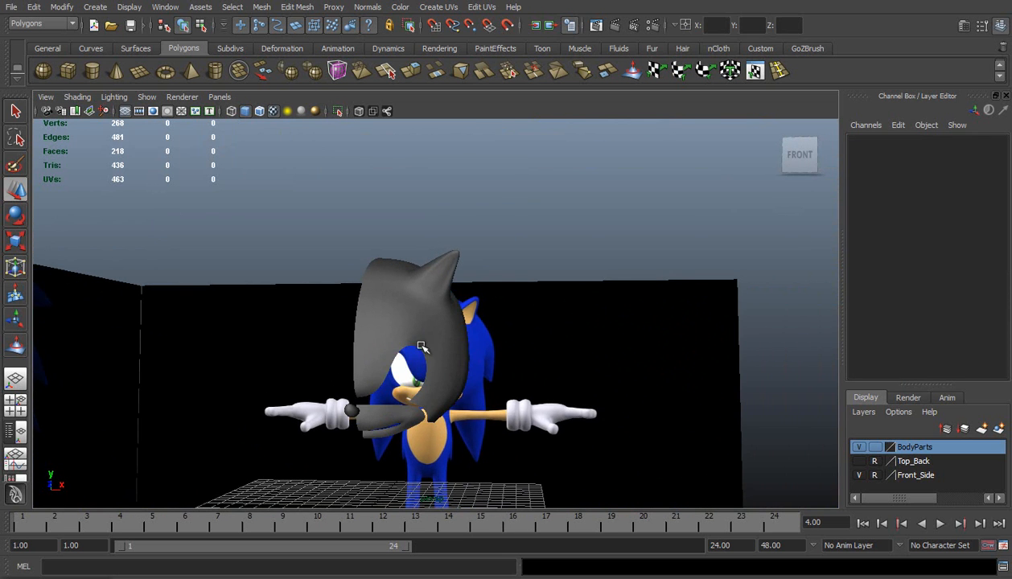
drag(343, 272, 495, 445)
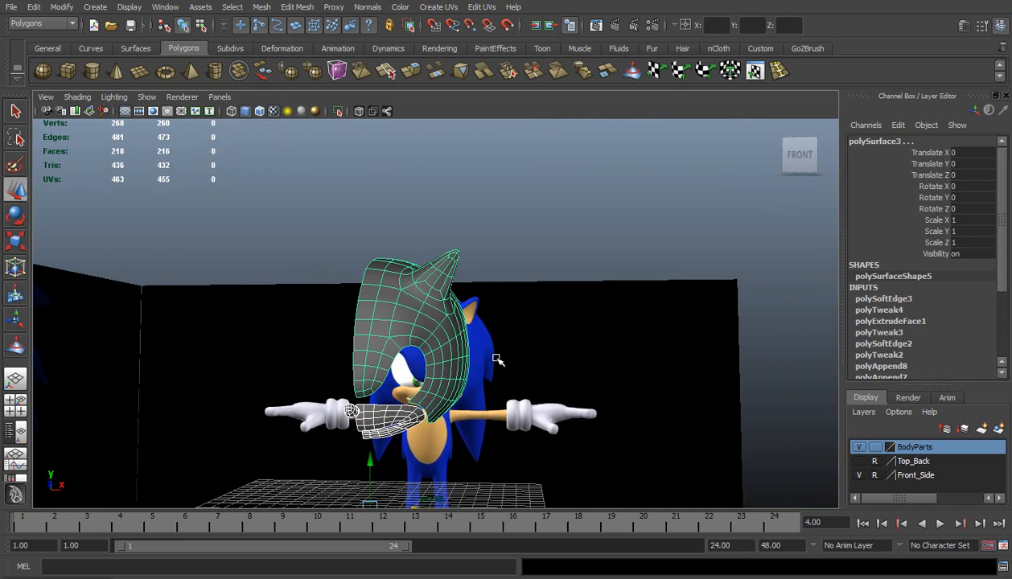
click(969, 220)
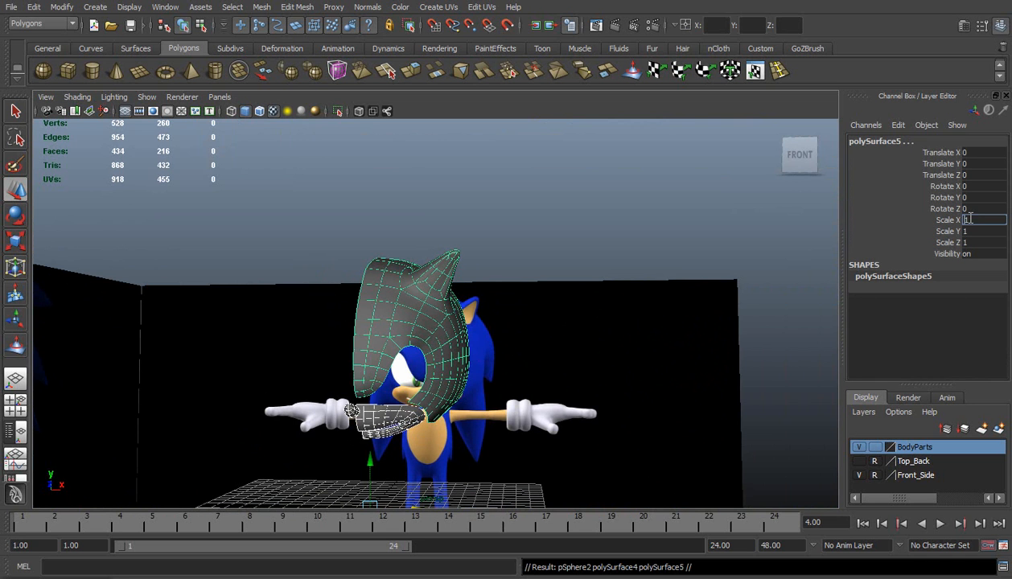
text(-1)
key(Return)
click(563, 278)
alt+drag(581, 282, 443, 296)
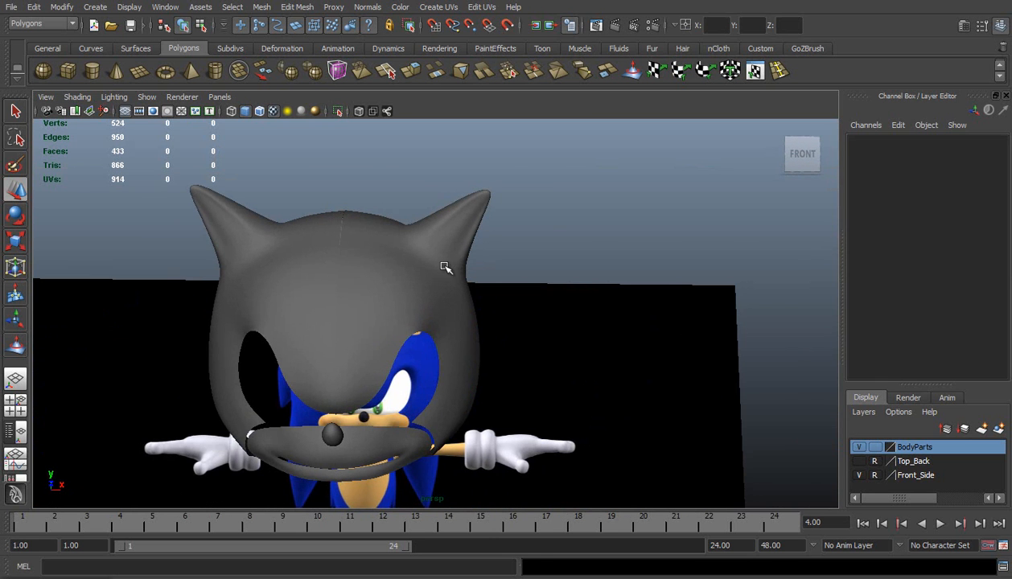
Step: Turn off smooth preview on the original head half, show its vertices in the front view, and enable X-ray shading
click(445, 267)
key(0)
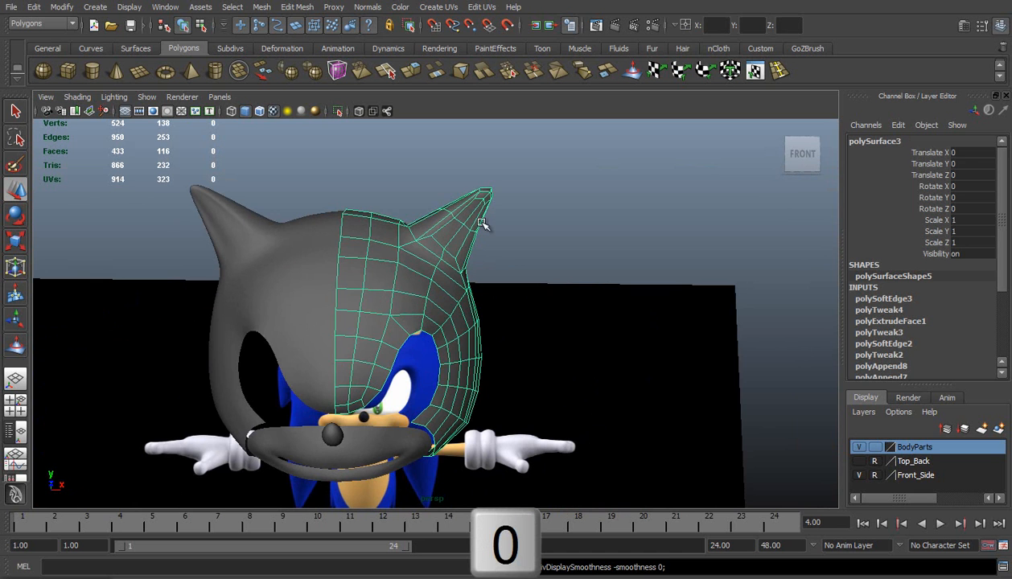
key(space)
drag(402, 283, 405, 311)
alt+middle_drag(467, 226, 462, 253)
right_drag(473, 208, 444, 190)
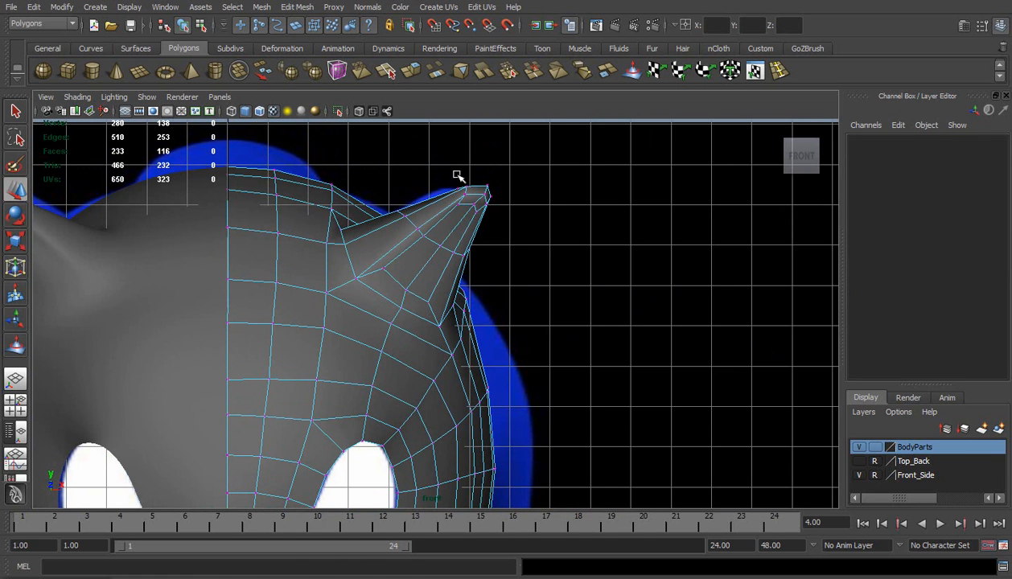
drag(462, 211, 465, 214)
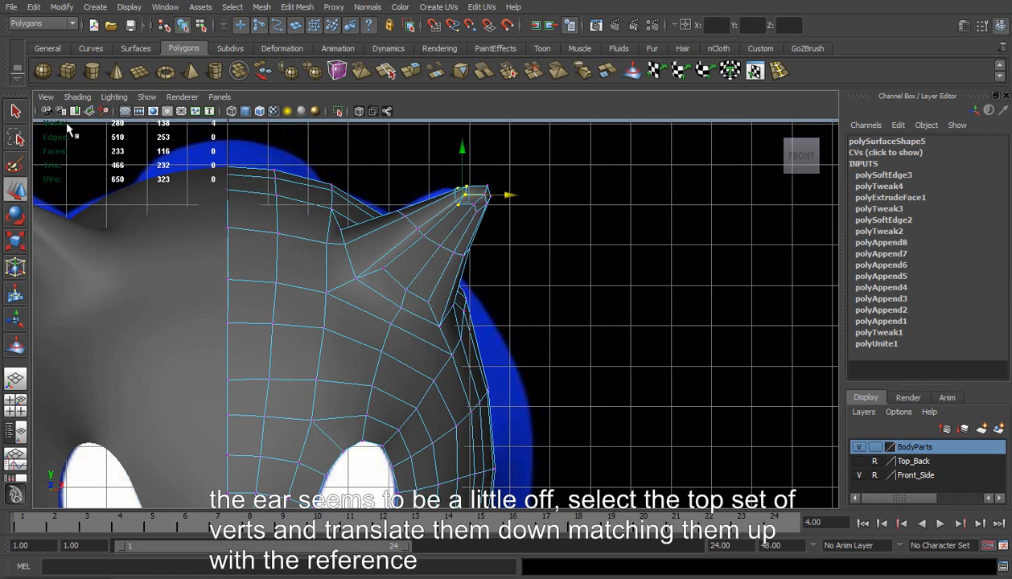
click(77, 97)
click(116, 245)
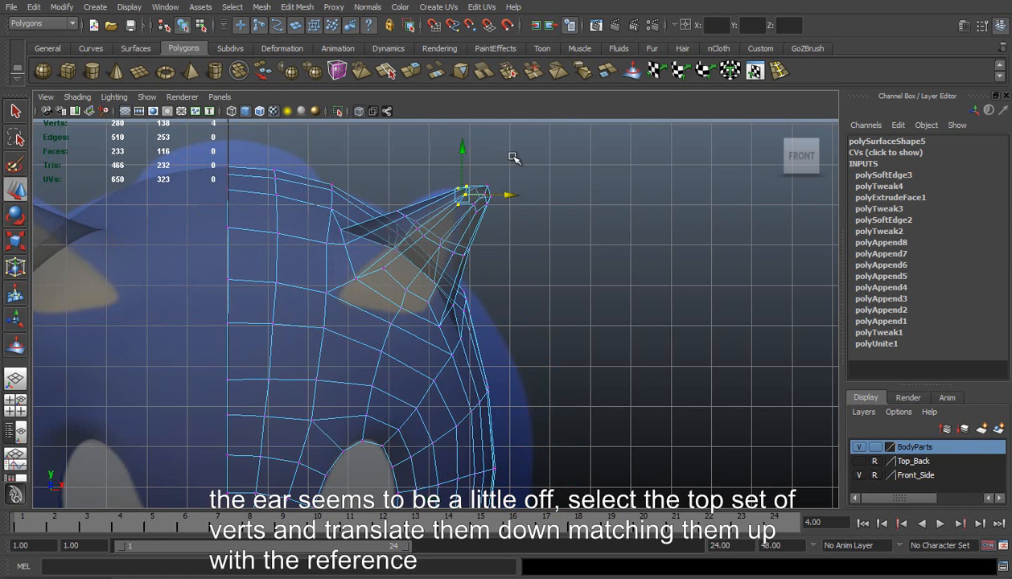
Step: Move the whole set of ear-tip vertices down and inward toward the ear tip in the front reference
drag(475, 193, 453, 204)
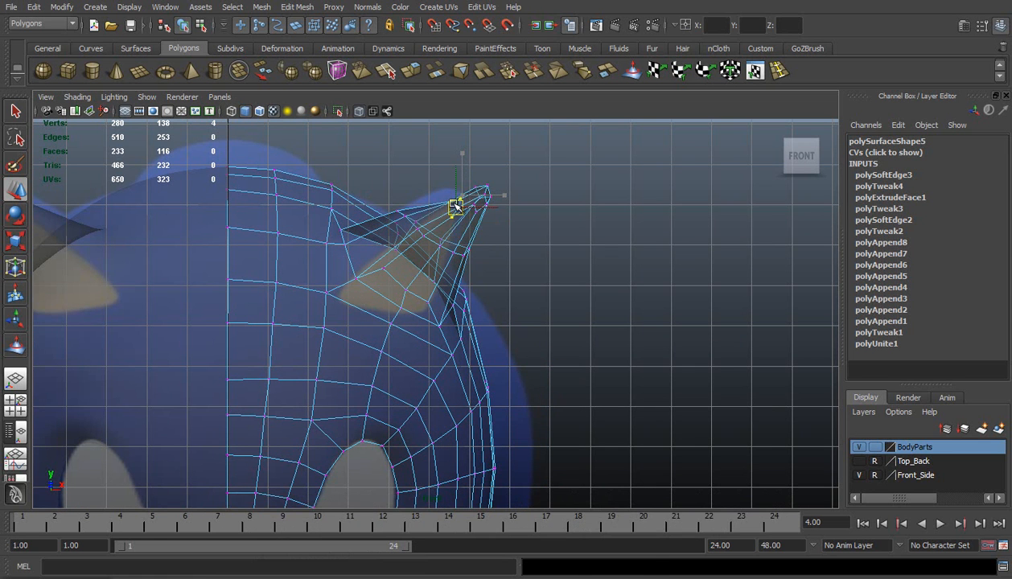
key(ctrl+z)
drag(441, 160, 467, 214)
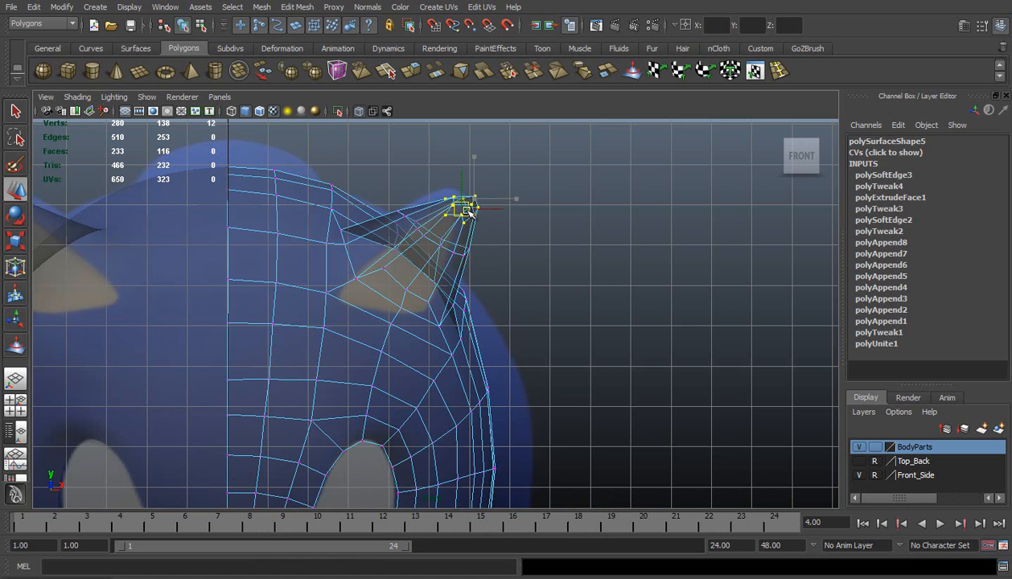
Step: Fine-tune individual vertices at the ear tip against the front reference and turn off X-ray shading
click(449, 207)
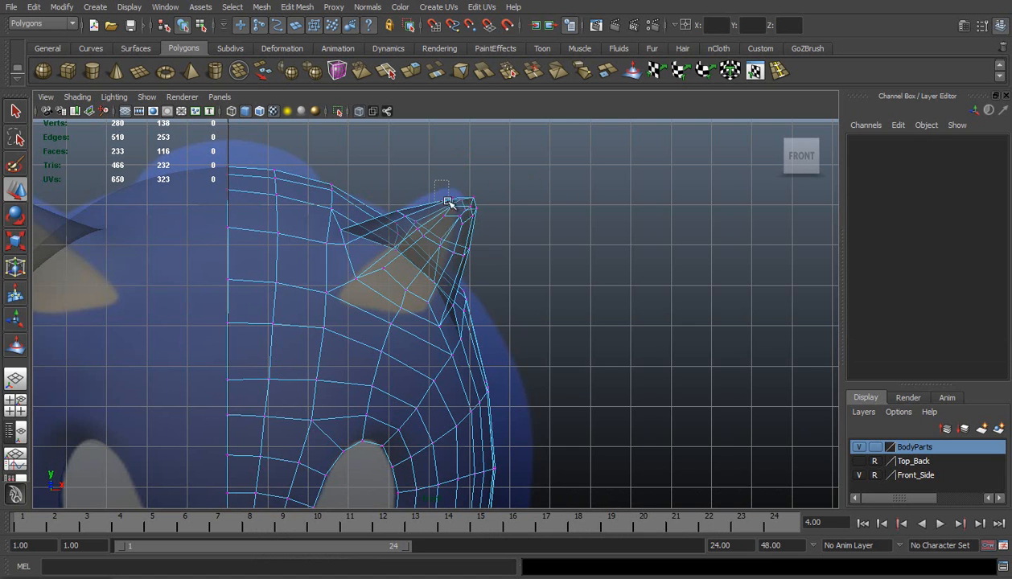
drag(455, 218, 455, 217)
drag(443, 197, 474, 198)
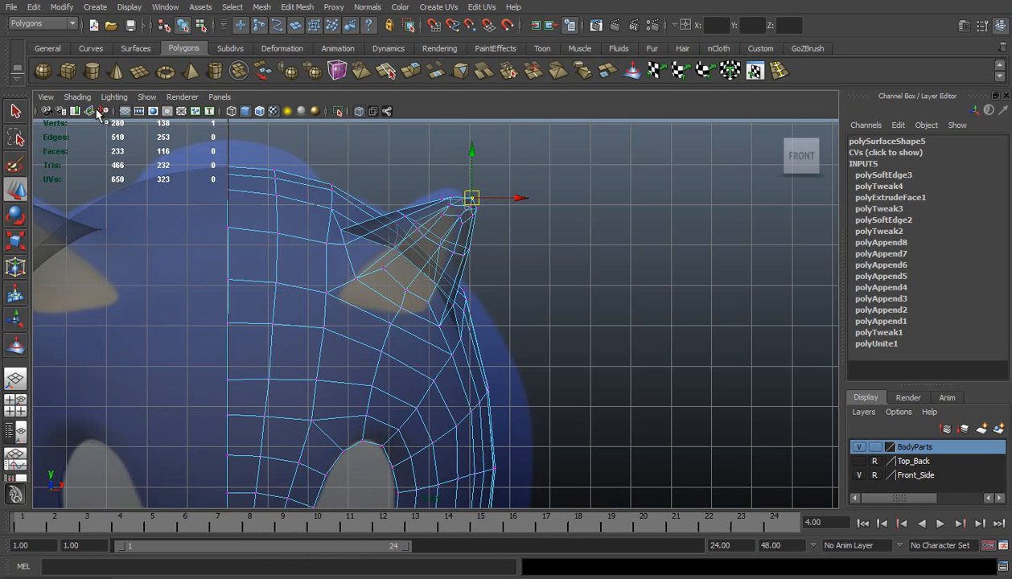
click(78, 97)
click(109, 250)
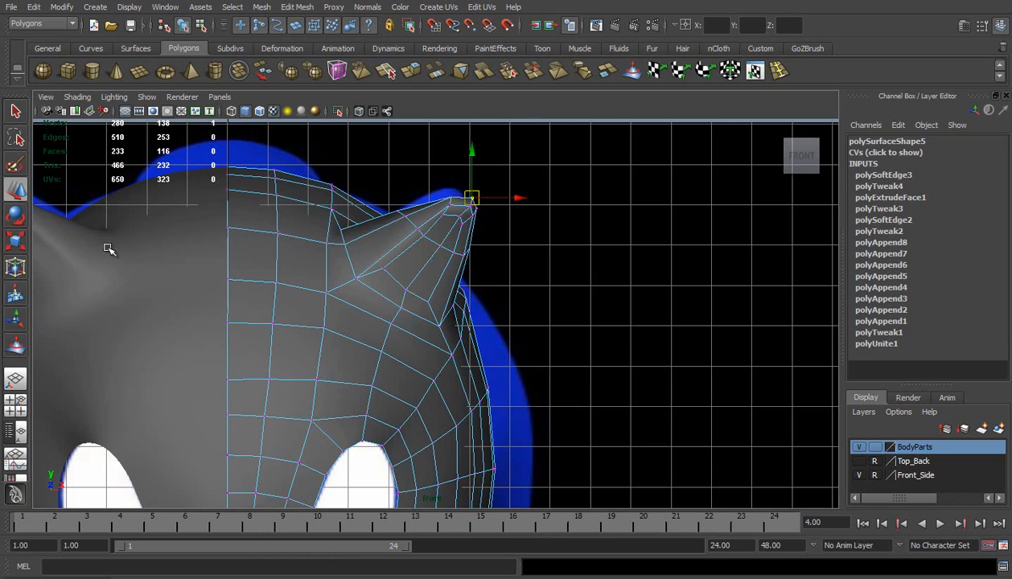
Step: Nudge the vertex on the ear tip's inner side outward and shift the whole tip up and inward to match the reference
click(473, 252)
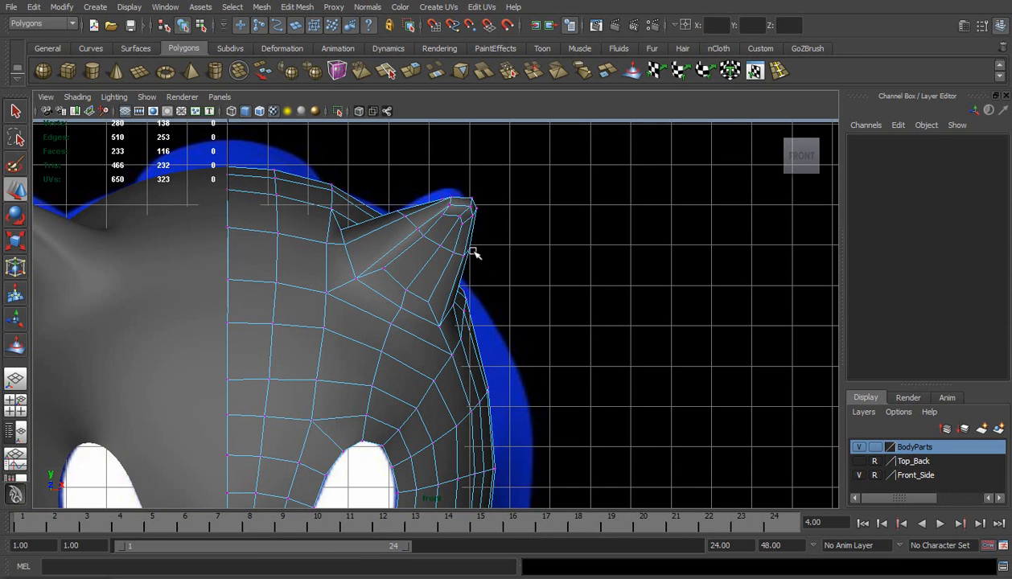
click(441, 216)
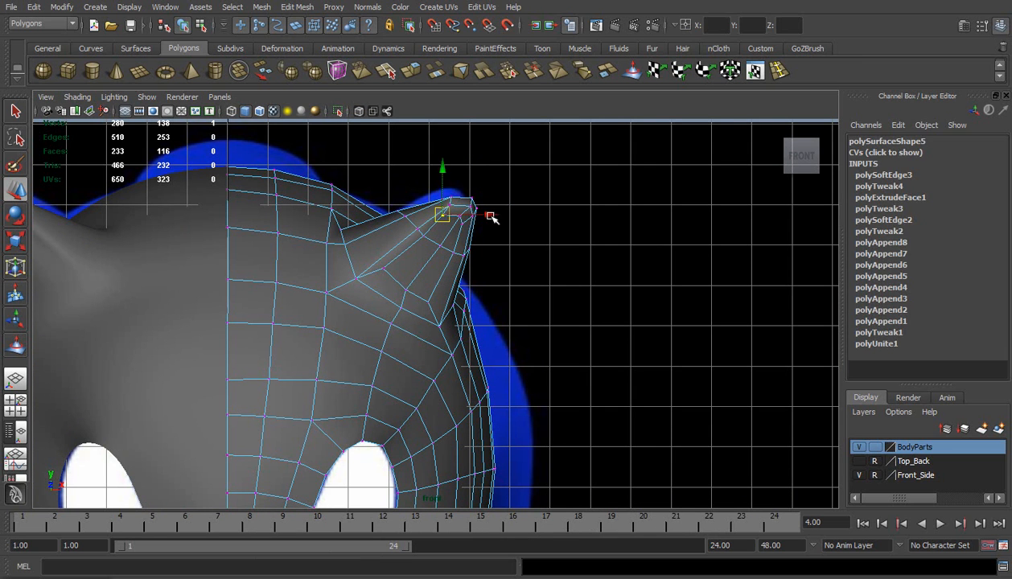
drag(491, 217, 497, 216)
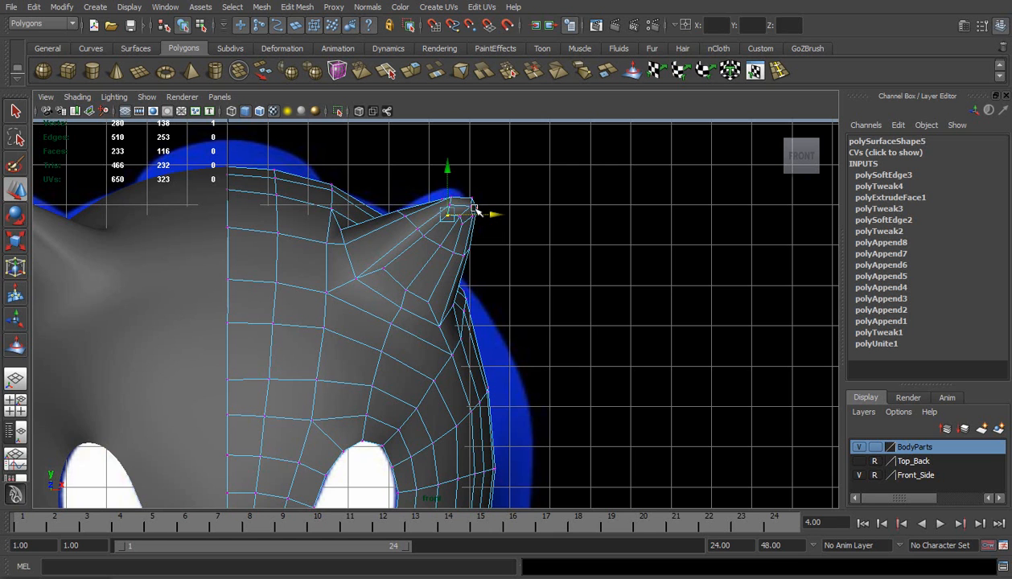
drag(448, 167, 493, 219)
key(ctrl+z)
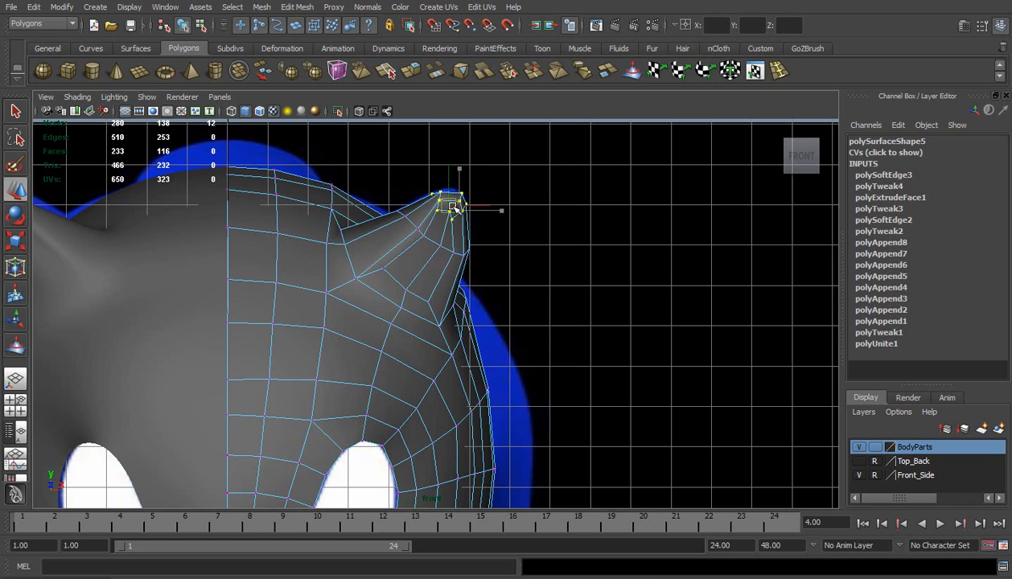
Step: Adjust the vertices halfway up the ear, the inner edge in the front view and the outer edge in perspective
drag(430, 247, 404, 218)
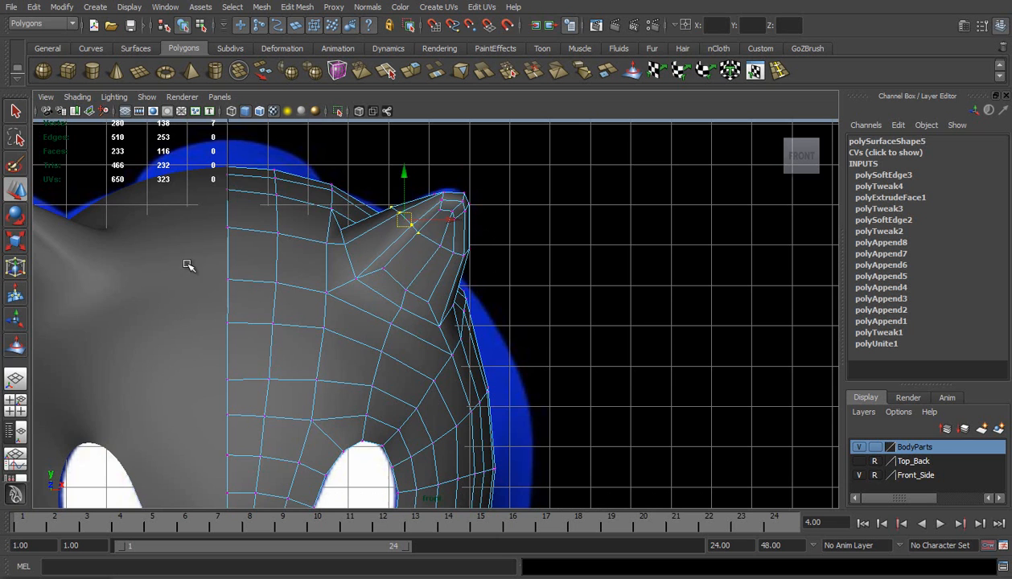
click(17, 375)
scroll(375, 263, up, 3)
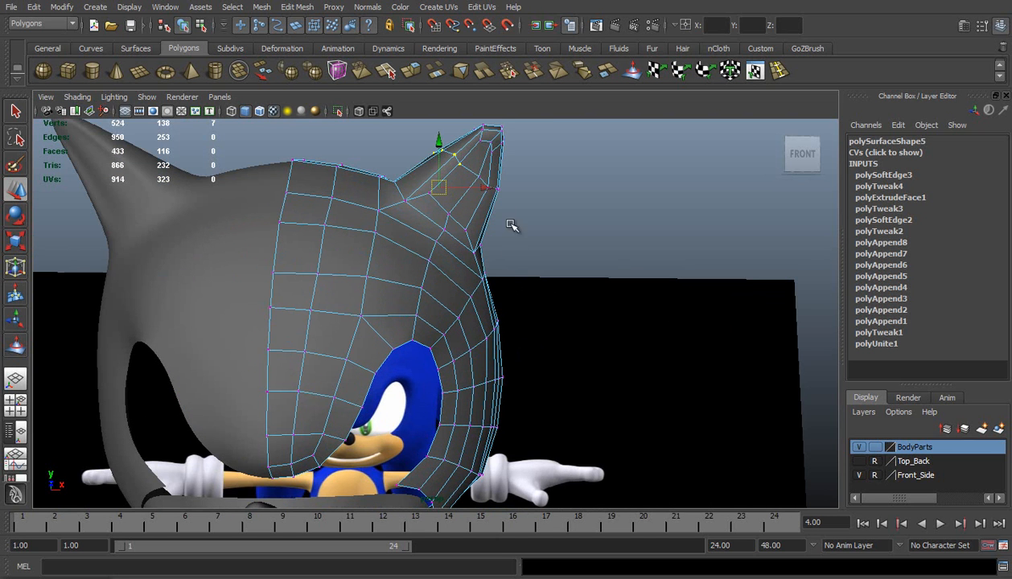
click(484, 183)
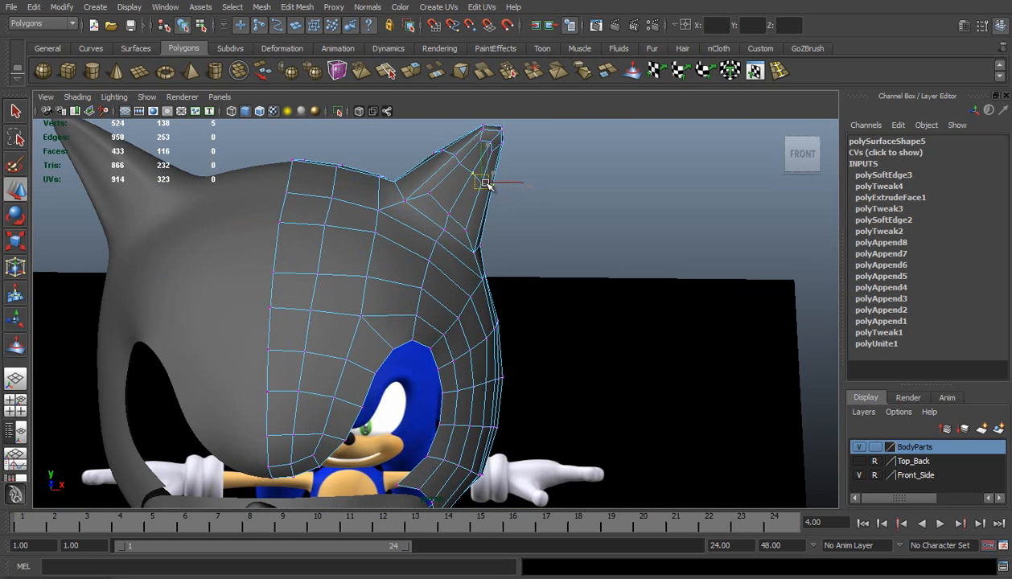
click(599, 187)
alt+drag(561, 207, 405, 239)
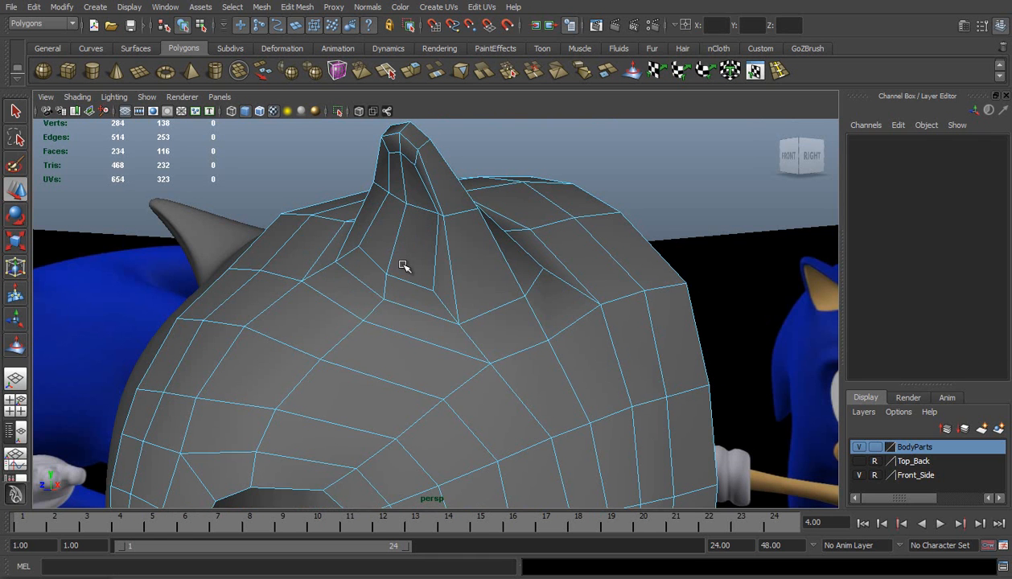
right_drag(404, 267, 402, 229)
click(378, 267)
shift+click(422, 285)
alt+drag(405, 234, 353, 270)
alt+drag(398, 226, 449, 280)
click(480, 313)
right_click(462, 249)
click(467, 241)
Step: Select the four faces on the front of the ear and rotate them to reshape the ear's inner surface
right_drag(478, 221, 478, 243)
click(475, 215)
click(486, 224)
click(460, 268)
shift+click(443, 259)
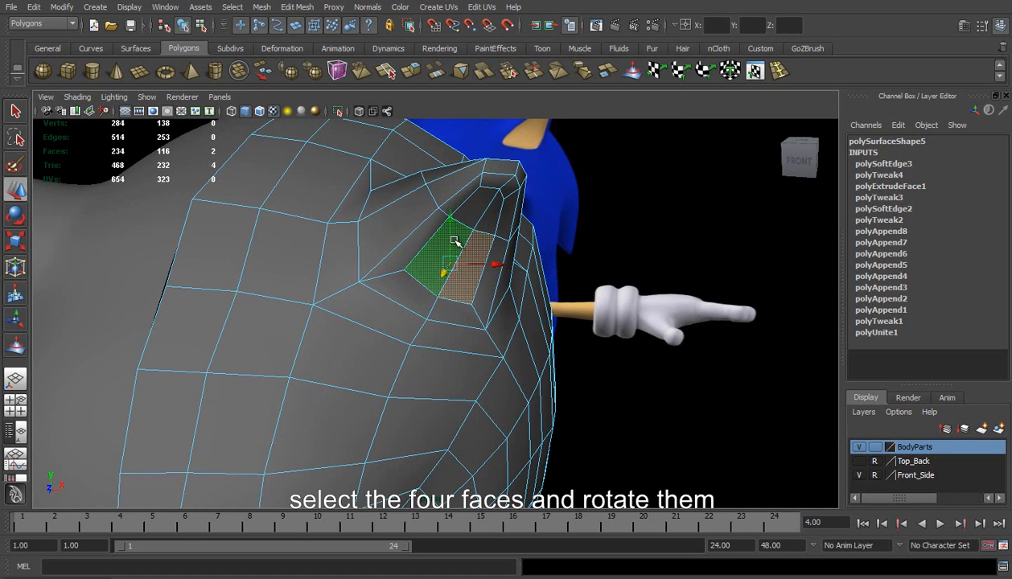
shift+click(470, 209)
shift+click(488, 223)
alt+drag(489, 224, 339, 224)
key(e)
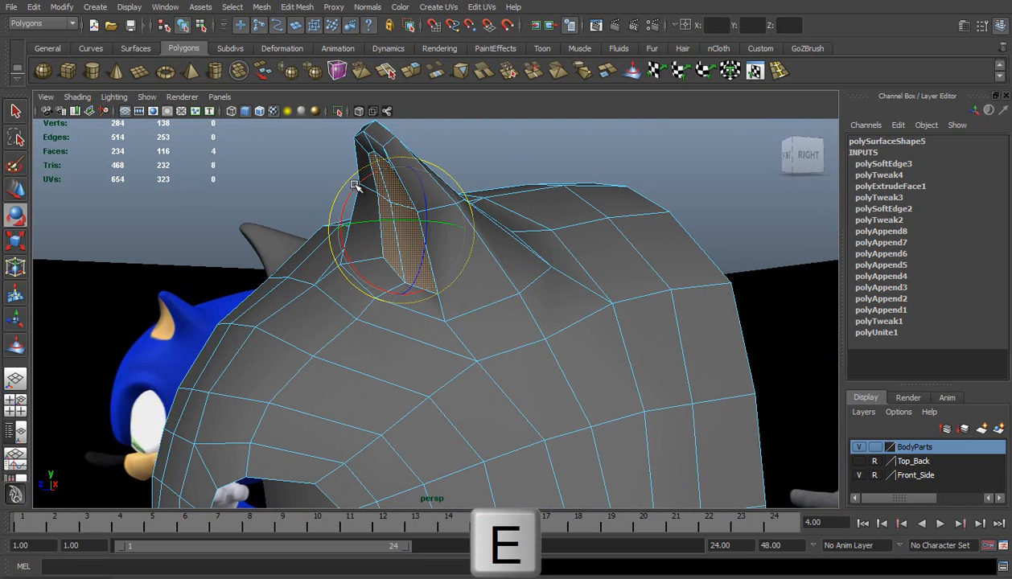
alt+drag(362, 186, 524, 265)
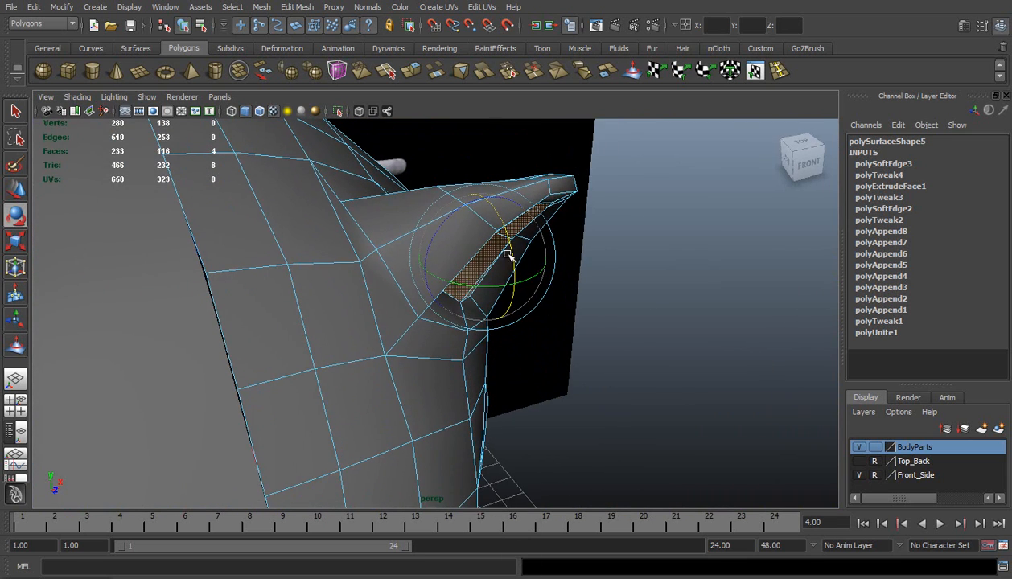
Step: Adjust the two vertices at the base of the ear's front faces and nudge the mid-ear vertex slightly backward
right_drag(402, 229, 346, 228)
click(686, 321)
alt+drag(425, 338, 395, 313)
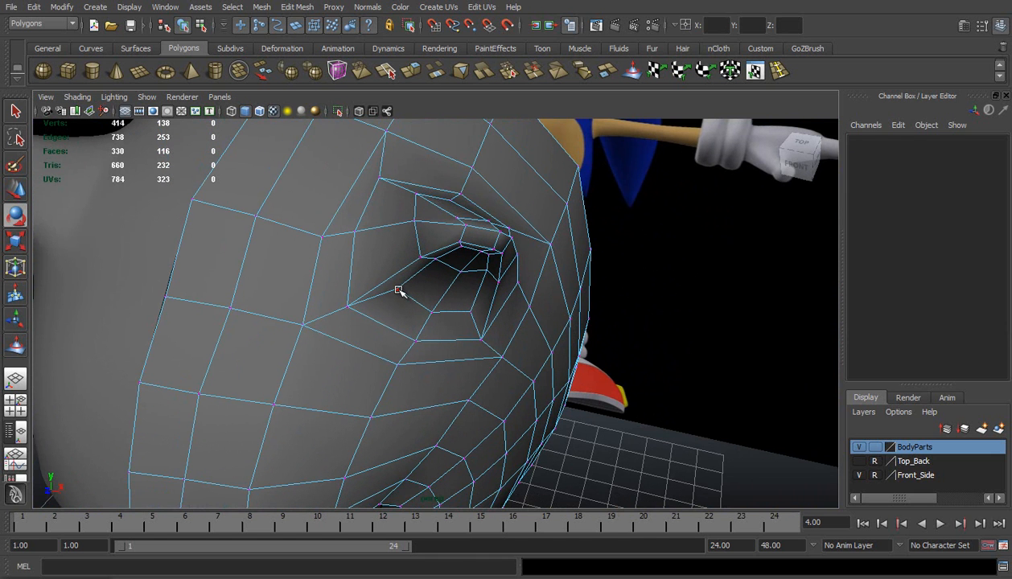
click(398, 291)
shift+click(474, 314)
key(w)
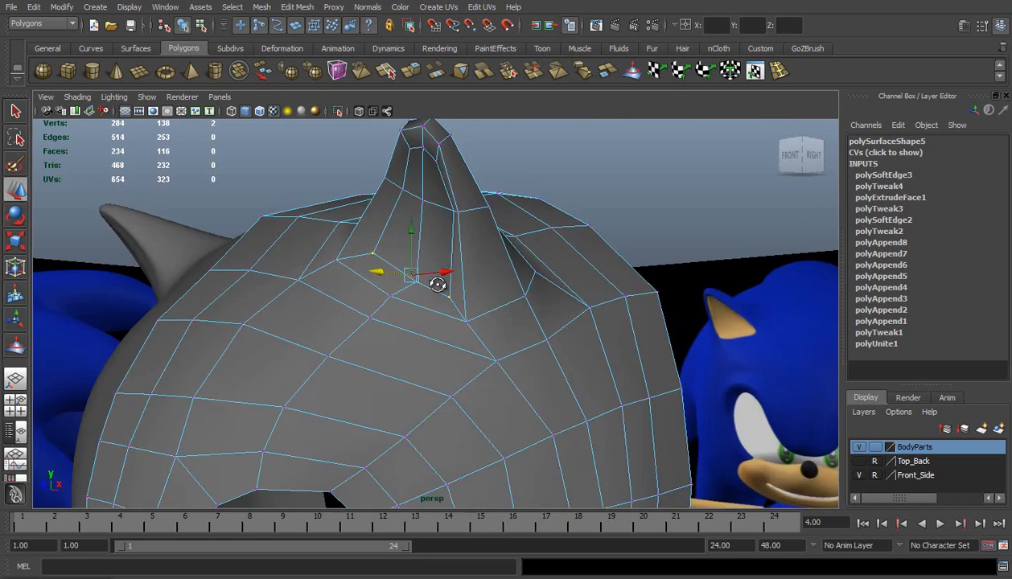
alt+drag(437, 285, 389, 273)
click(381, 196)
middle_drag(332, 192, 341, 188)
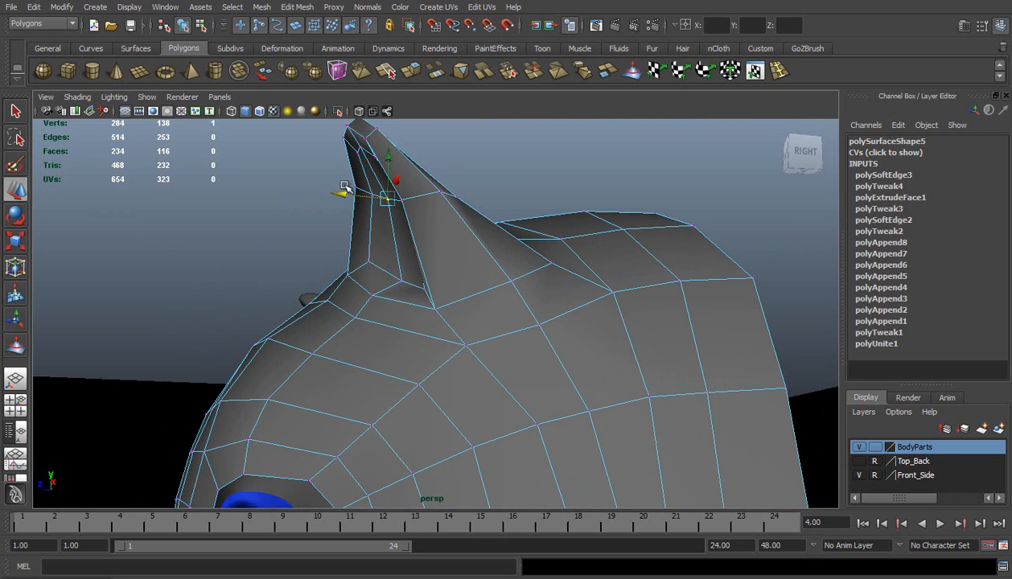
Step: Return to object mode, show the head half in smooth preview, and check the whole head from the front
right_drag(423, 234, 459, 215)
key(3)
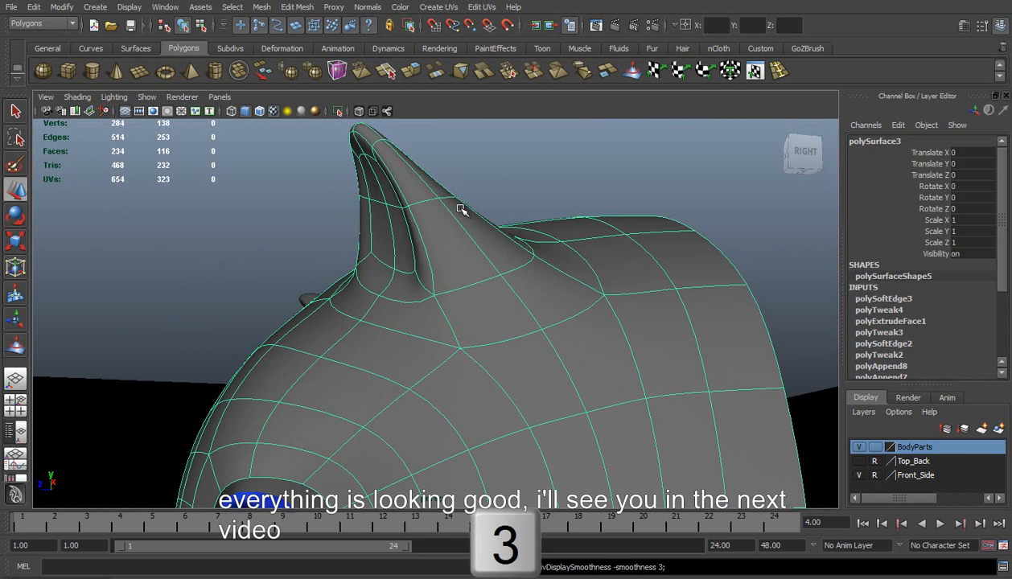
click(487, 207)
alt+drag(487, 206, 545, 344)
alt+right_drag(545, 344, 490, 328)
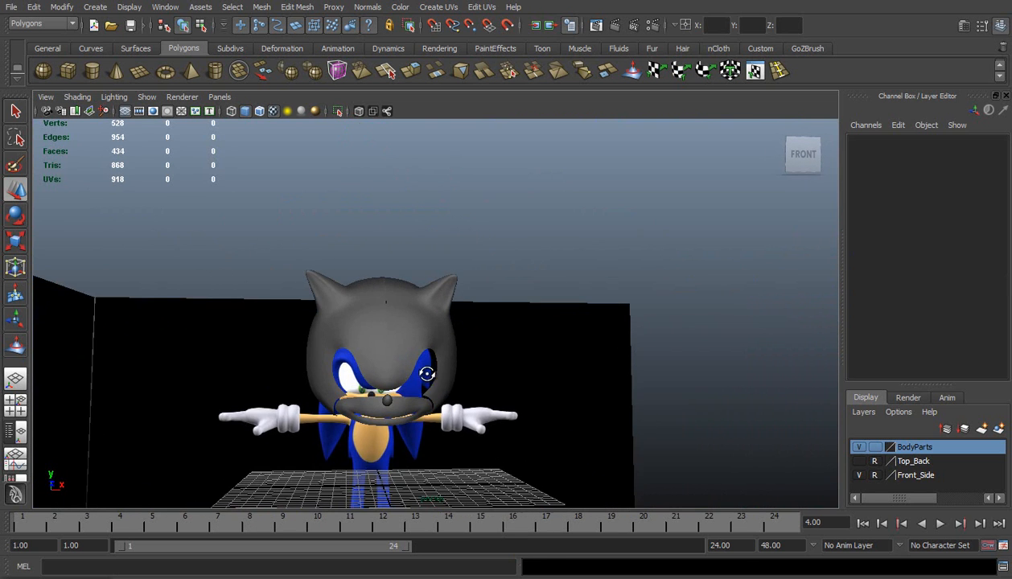